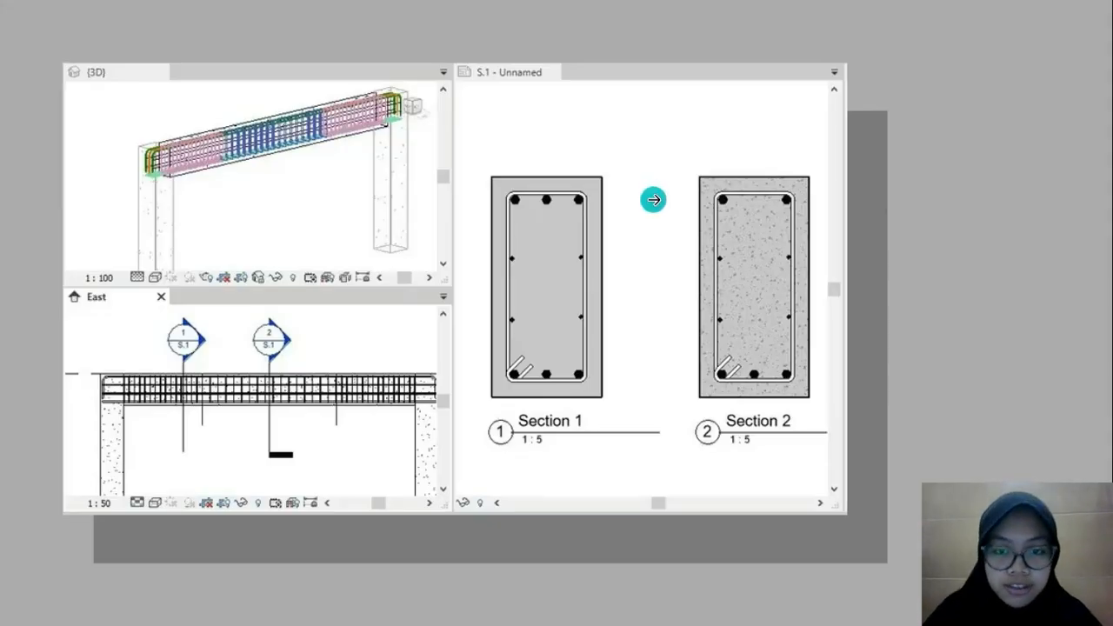
Step: Exit the slide presentation and switch to Autodesk Revit
{"action": "key", "text": "Escape"}
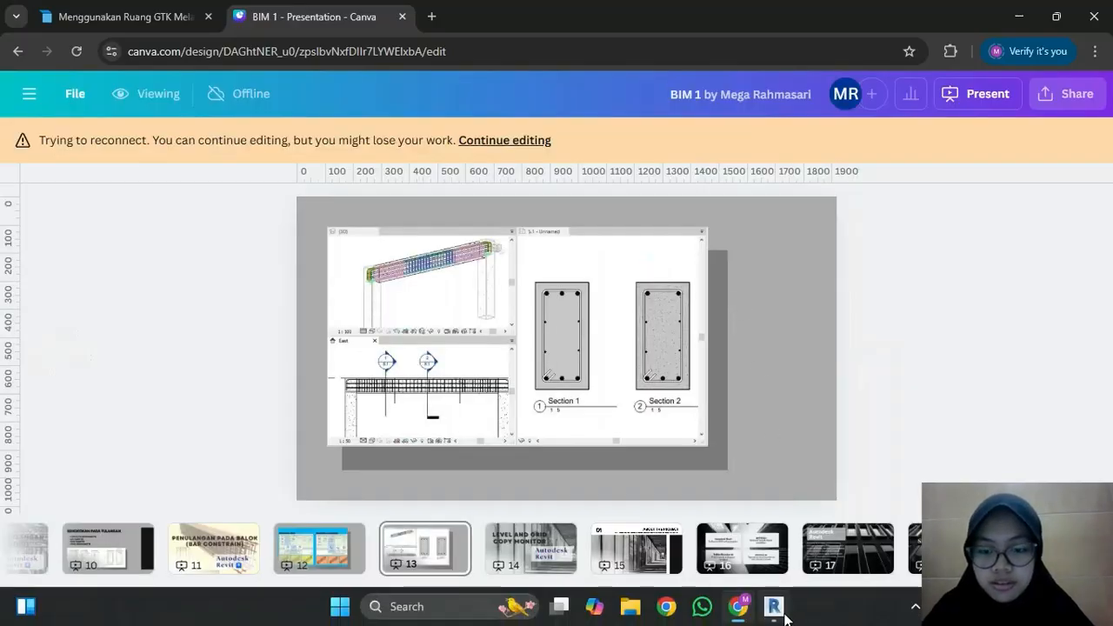
{"action": "left_click", "coordinate": [774, 608]}
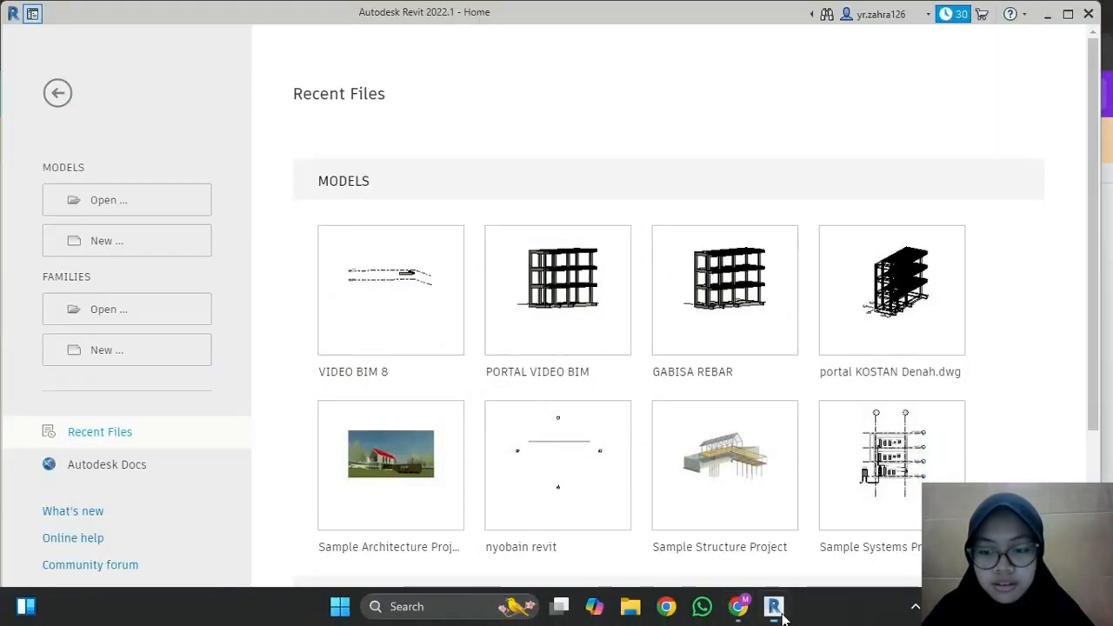
{"action": "left_click", "coordinate": [915, 606]}
{"action": "left_click", "coordinate": [881, 525]}
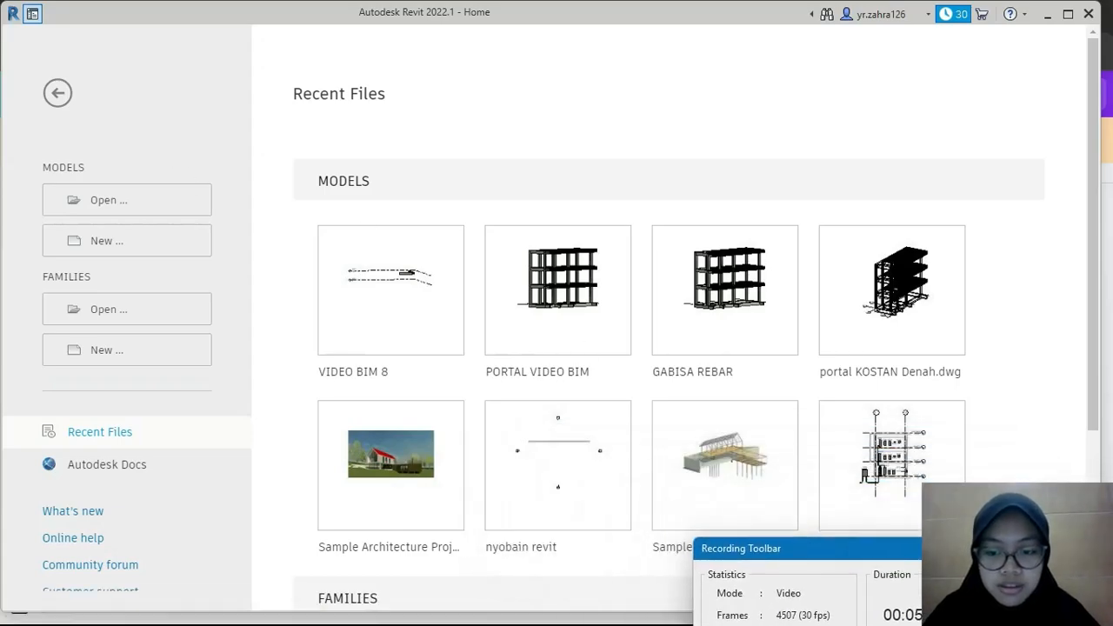
Step: Create a new project from the Structural template file
{"action": "left_click", "coordinate": [150, 237]}
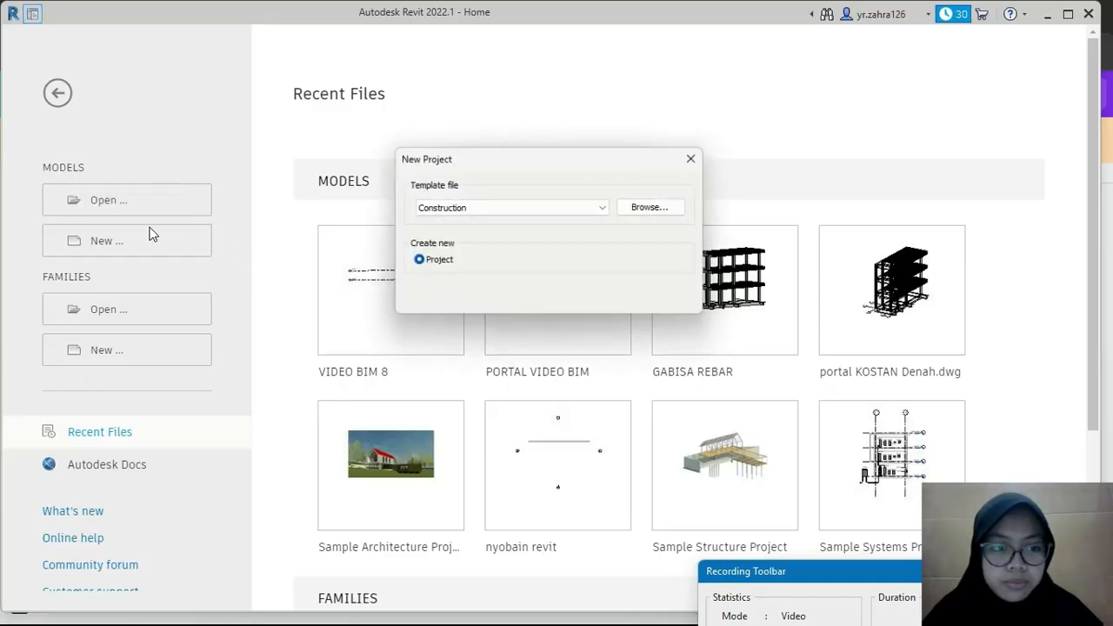
{"action": "left_click", "coordinate": [461, 208]}
{"action": "left_click", "coordinate": [478, 272]}
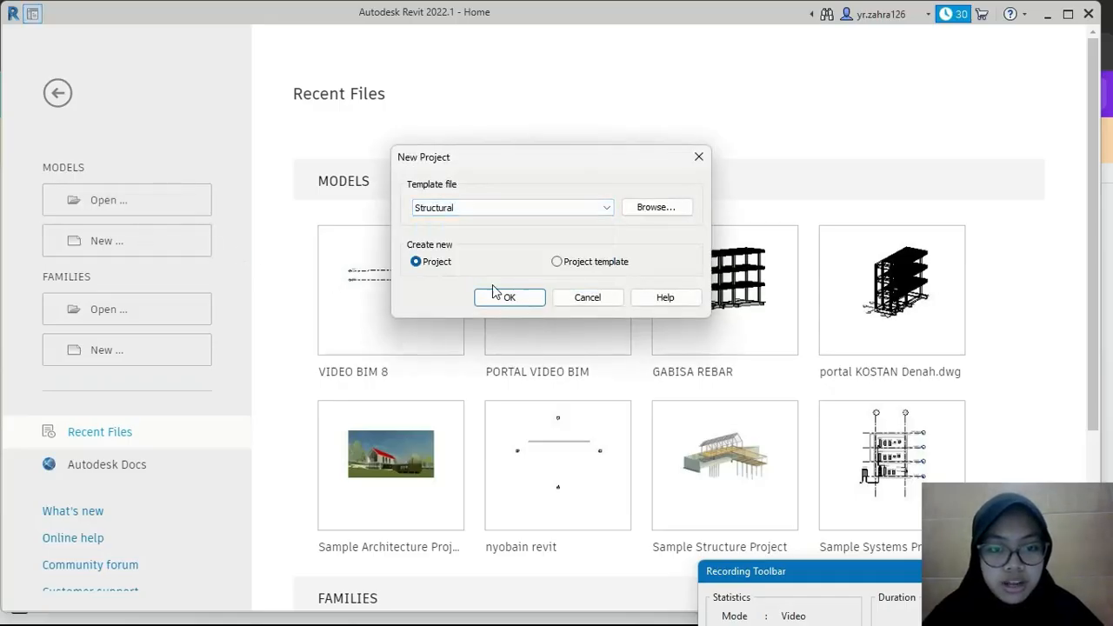
{"action": "left_click", "coordinate": [507, 297]}
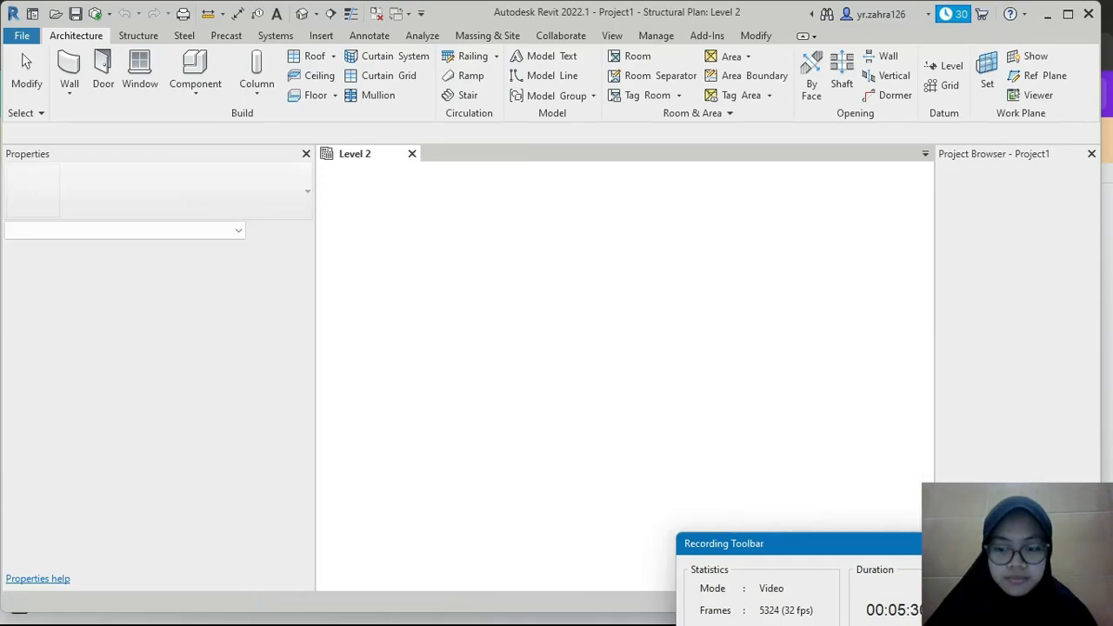
{"action": "left_click_drag", "start_coordinate": [838, 544], "coordinate": [856, 590]}
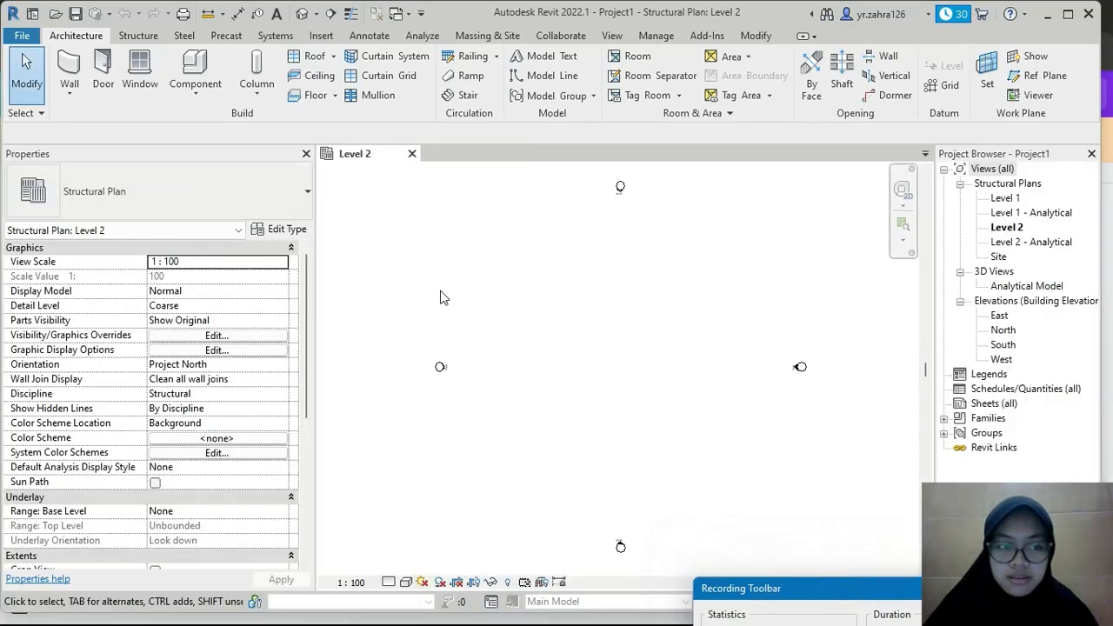
Step: Draw a vertical M_Concrete-Rectangular Beam of type 400 x 800mm, about 6000 mm long, in the Level 2 plan
{"action": "left_click", "coordinate": [149, 40]}
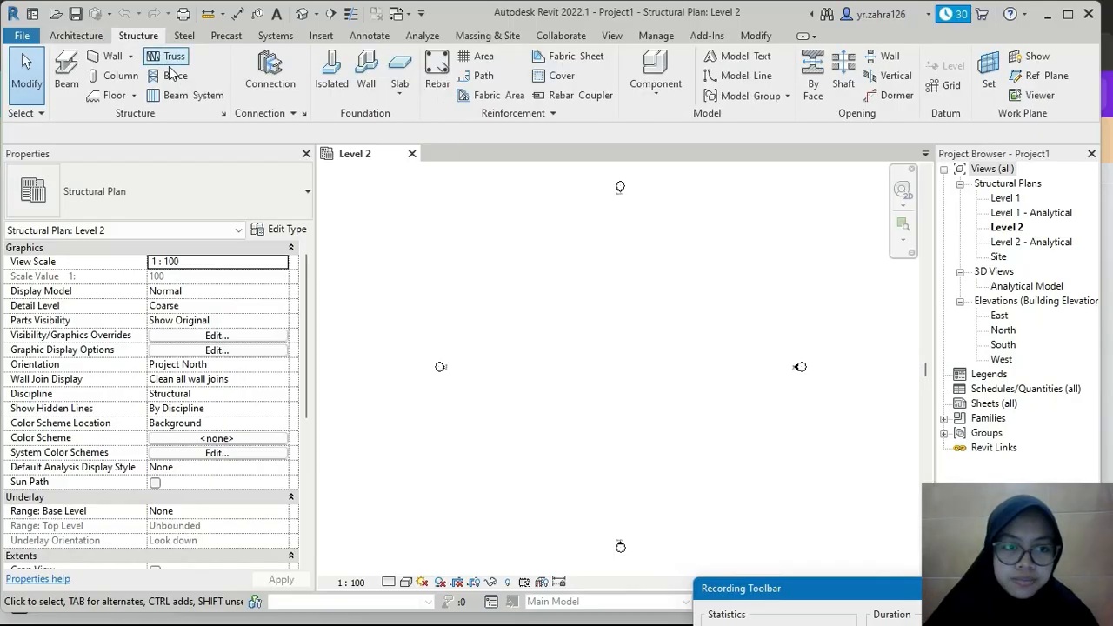
{"action": "left_click", "coordinate": [74, 87]}
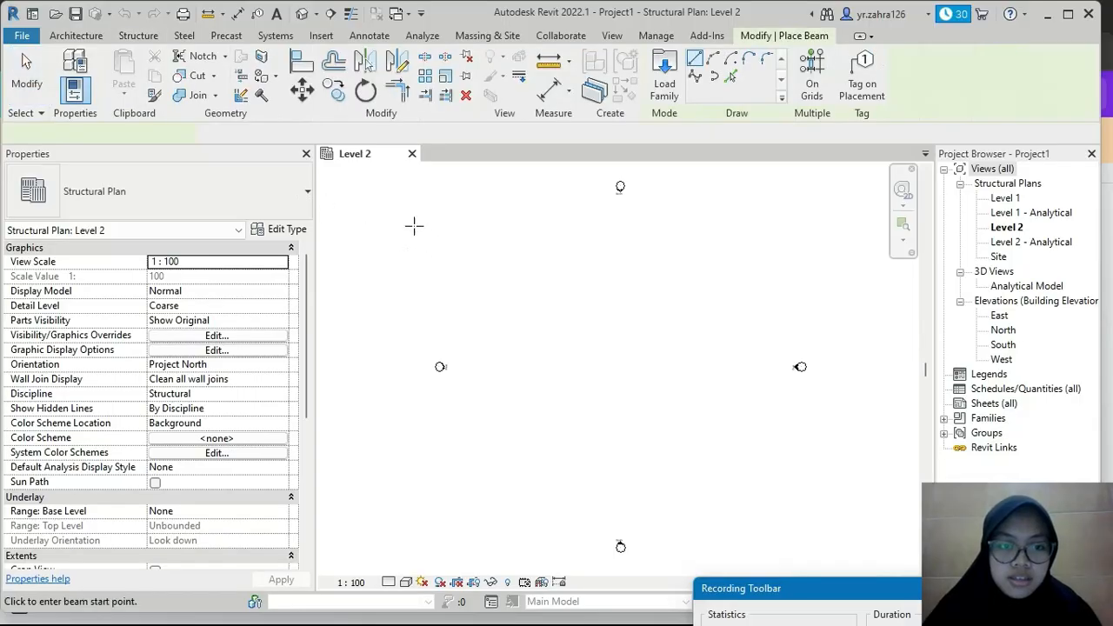
{"action": "left_click", "coordinate": [283, 207]}
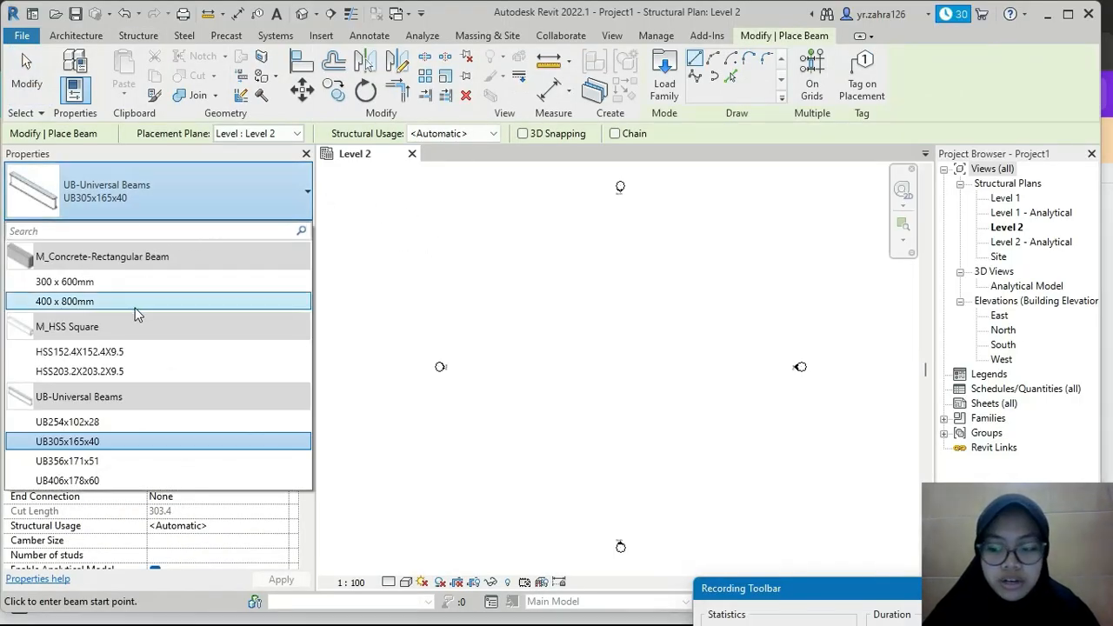
{"action": "left_click", "coordinate": [102, 301]}
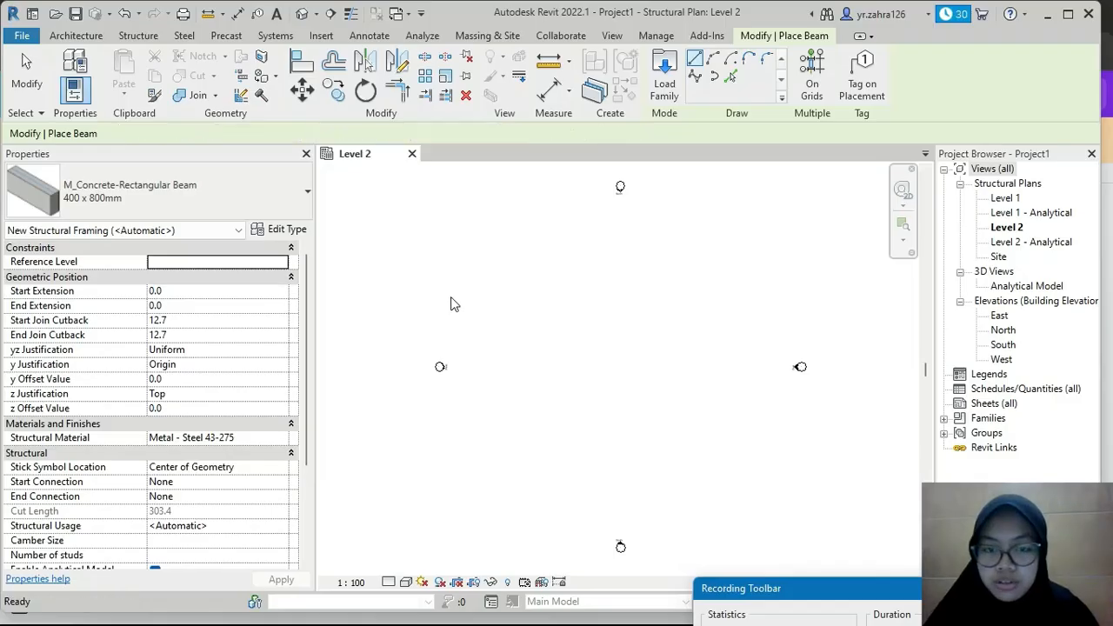
{"action": "scroll", "coordinate": [619, 266], "scroll_direction": "up", "scroll_amount": 1}
{"action": "middle_click_drag", "start_coordinate": [618, 266], "coordinate": [619, 235]}
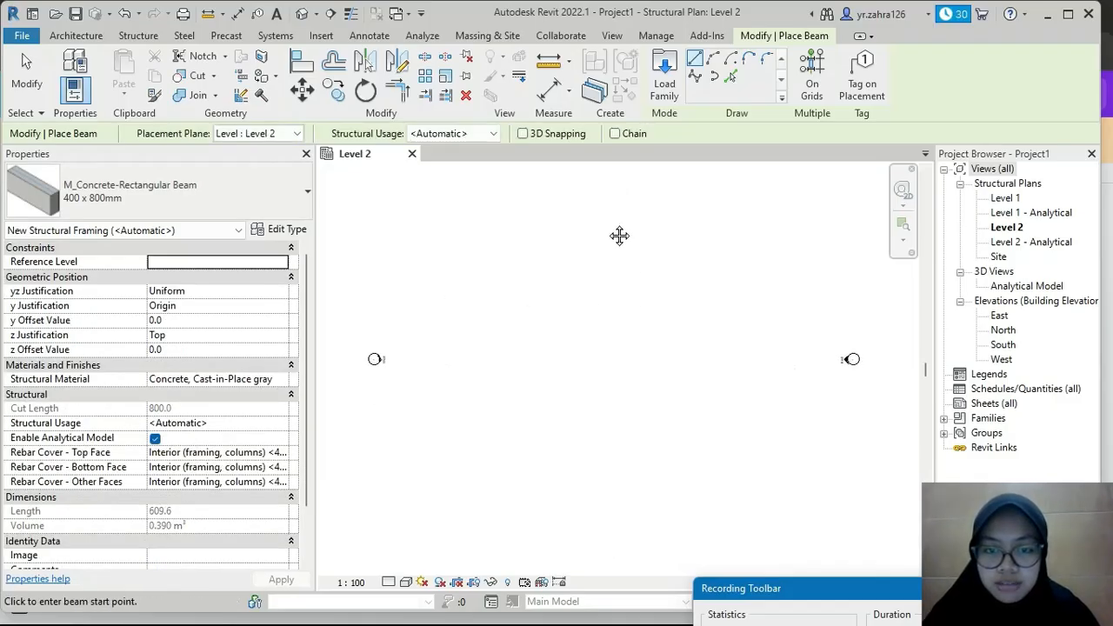
{"action": "left_click", "coordinate": [614, 241]}
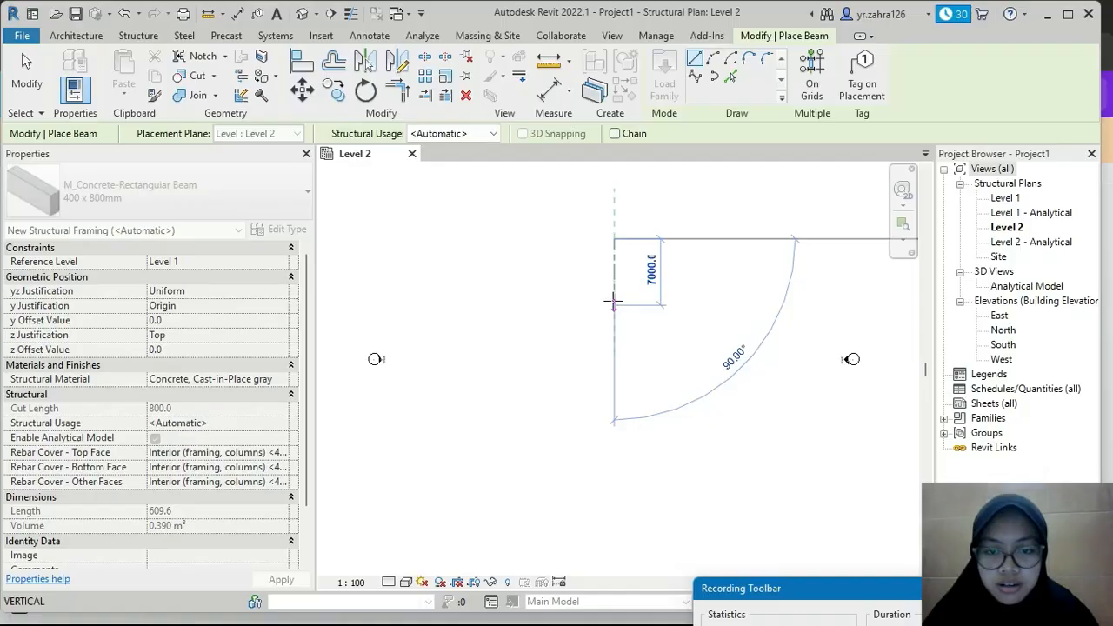
{"action": "left_click", "coordinate": [614, 296]}
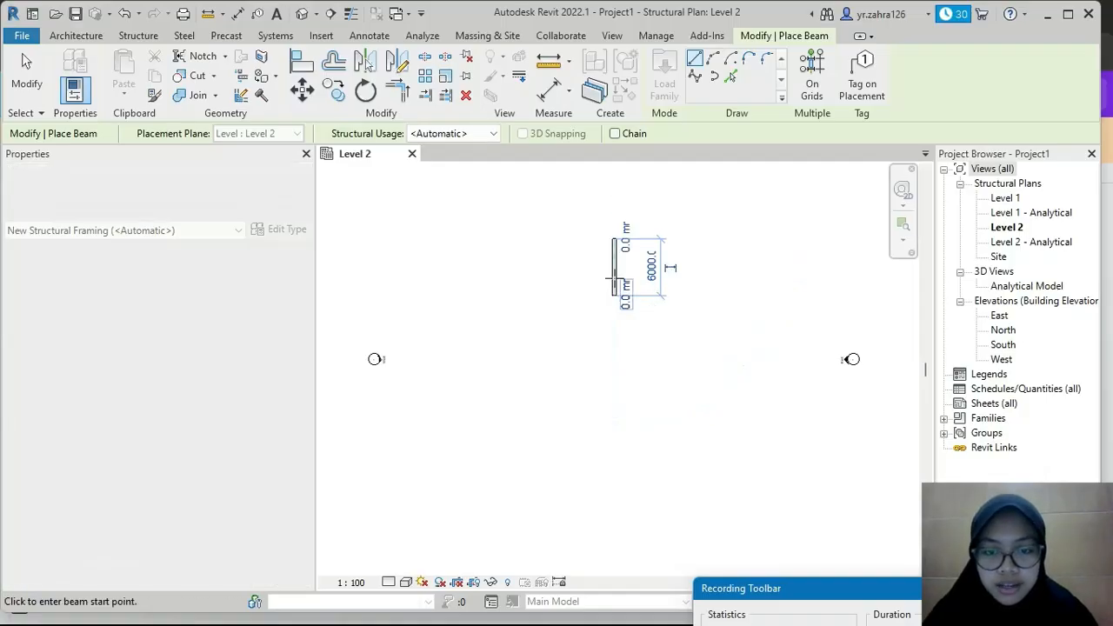
Step: Set the Level 2 view scale to 1:10 and end the beam placement
{"action": "scroll", "coordinate": [616, 272], "scroll_direction": "up", "scroll_amount": 2}
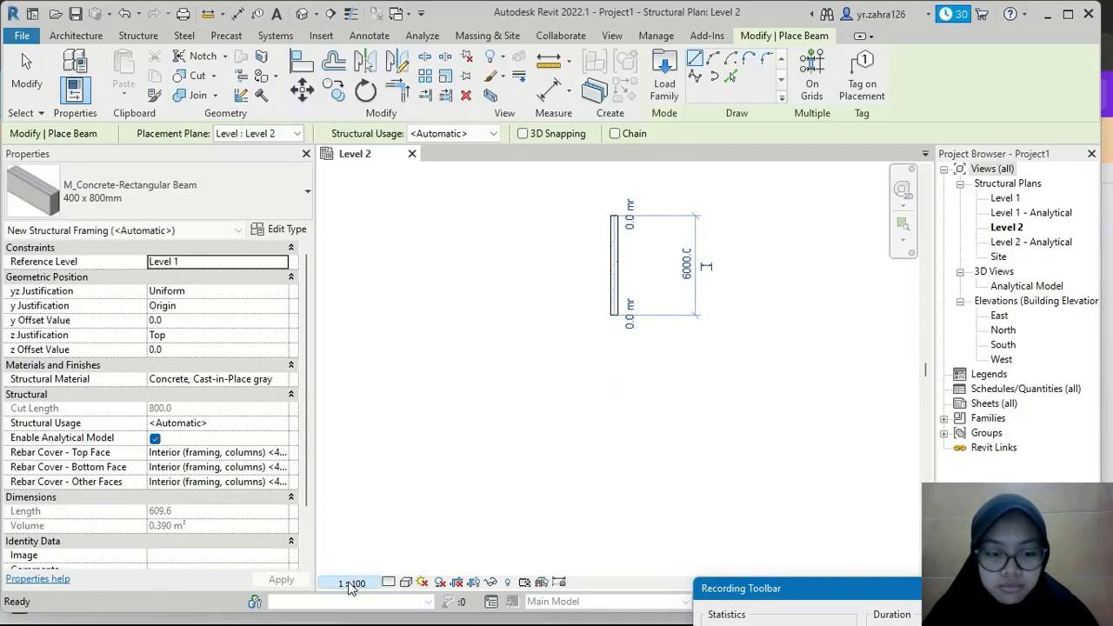
{"action": "left_click", "coordinate": [351, 584]}
{"action": "left_click", "coordinate": [371, 406]}
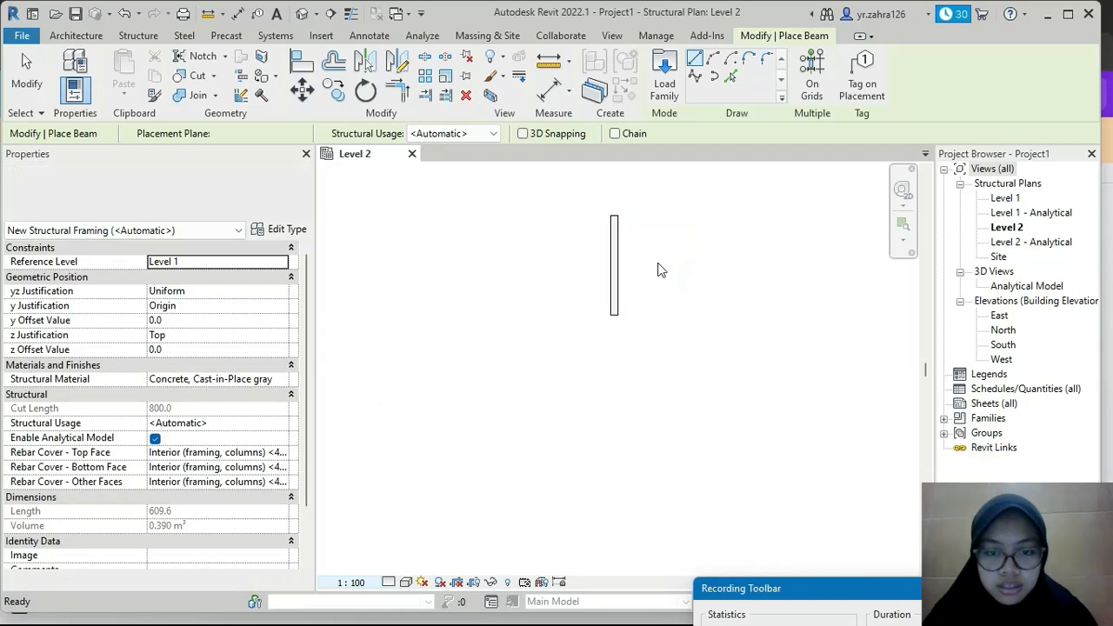
{"action": "scroll", "coordinate": [606, 241], "scroll_direction": "up", "scroll_amount": 5}
{"action": "middle_click_drag", "start_coordinate": [647, 300], "coordinate": [640, 335]}
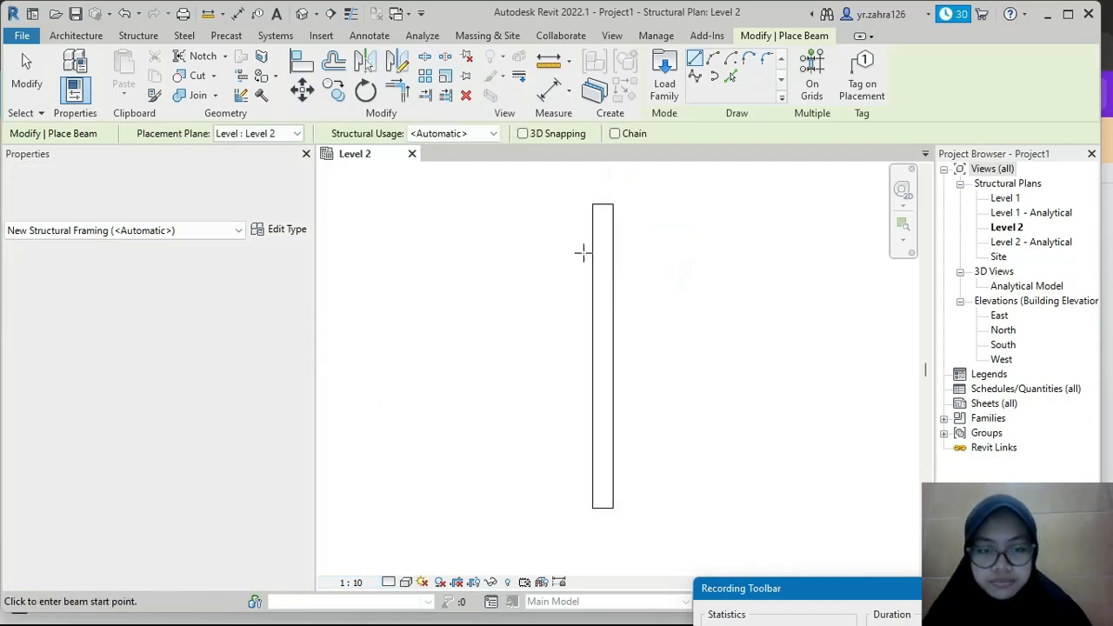
{"action": "key", "text": "Escape"}
{"action": "key", "text": "Escape"}
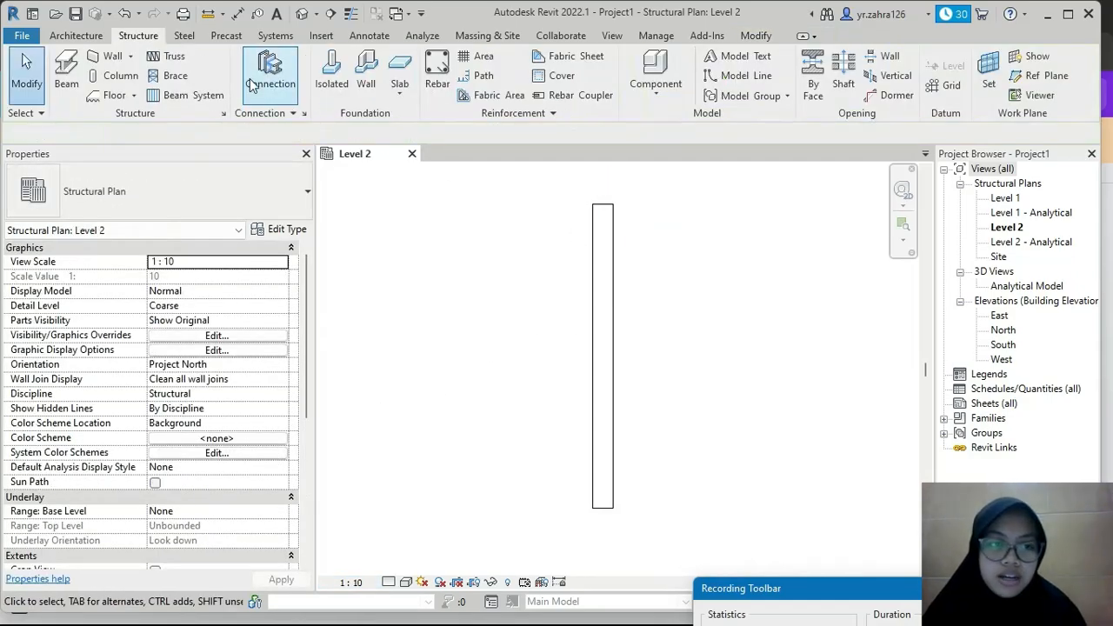
Step: Start a structural column and change its family to M_Concrete-Rectangular-Column in the type properties
{"action": "left_click", "coordinate": [118, 76]}
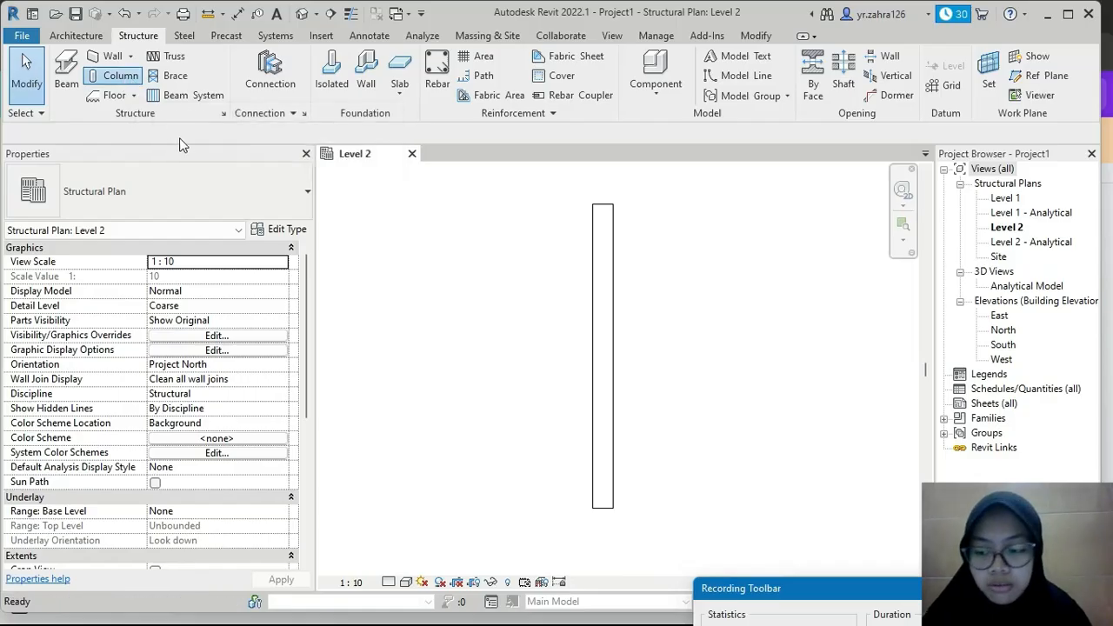
{"action": "left_click", "coordinate": [206, 205]}
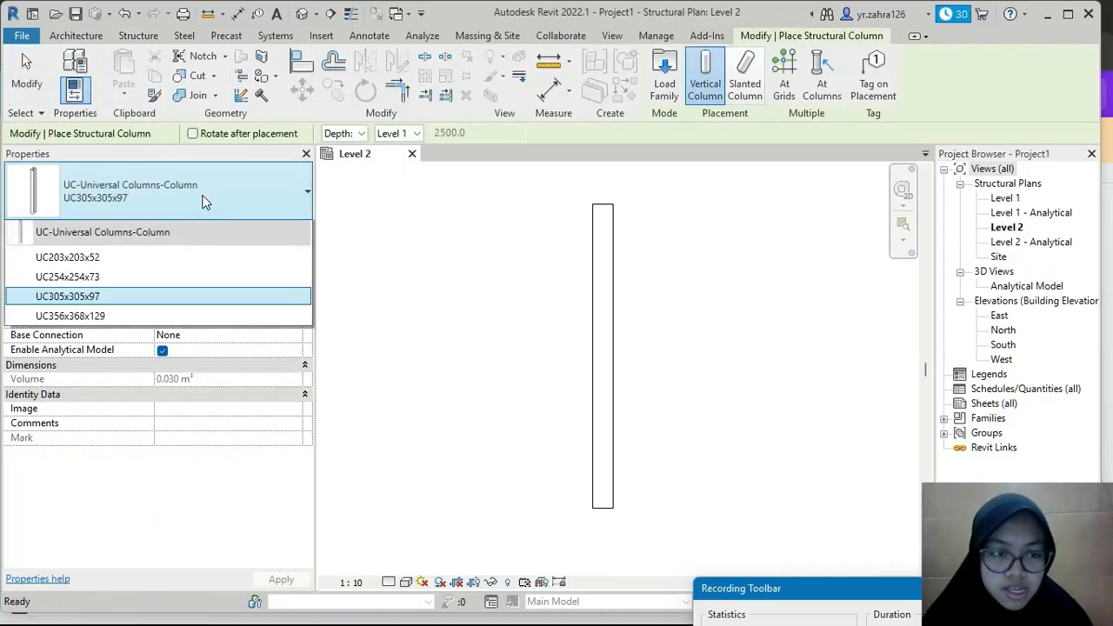
{"action": "left_click", "coordinate": [224, 210]}
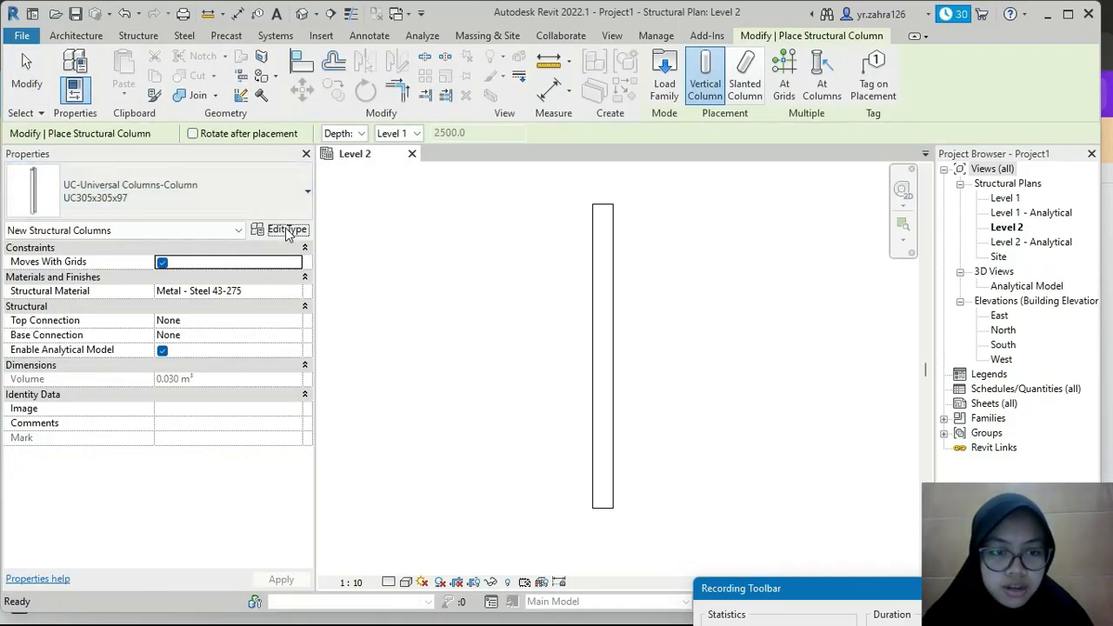
{"action": "left_click", "coordinate": [280, 228]}
{"action": "left_click", "coordinate": [221, 126]}
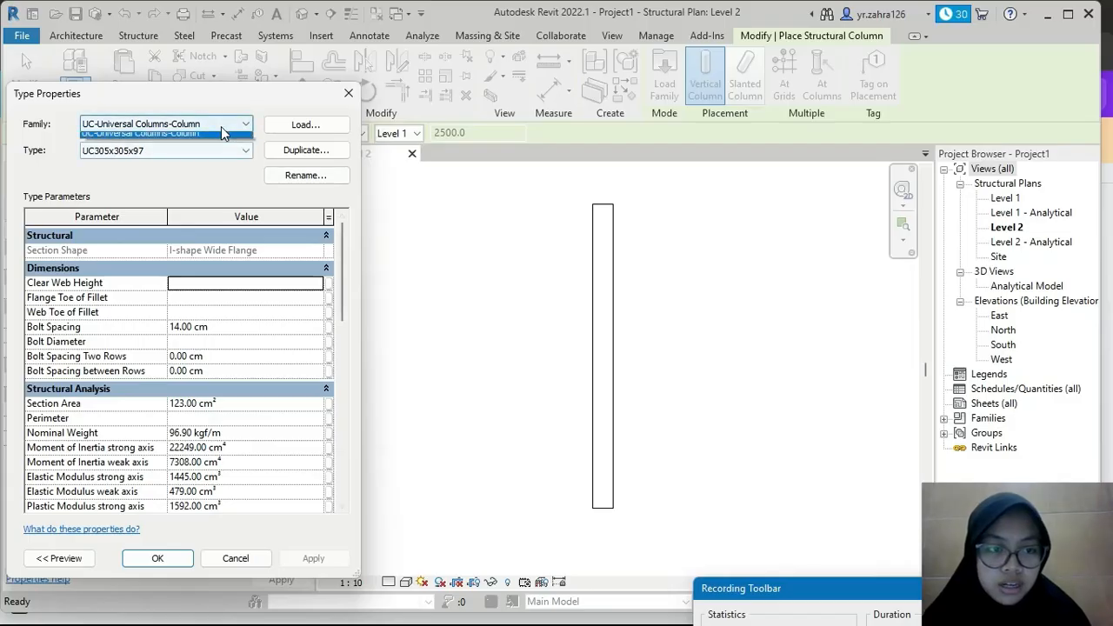
{"action": "left_click", "coordinate": [198, 139]}
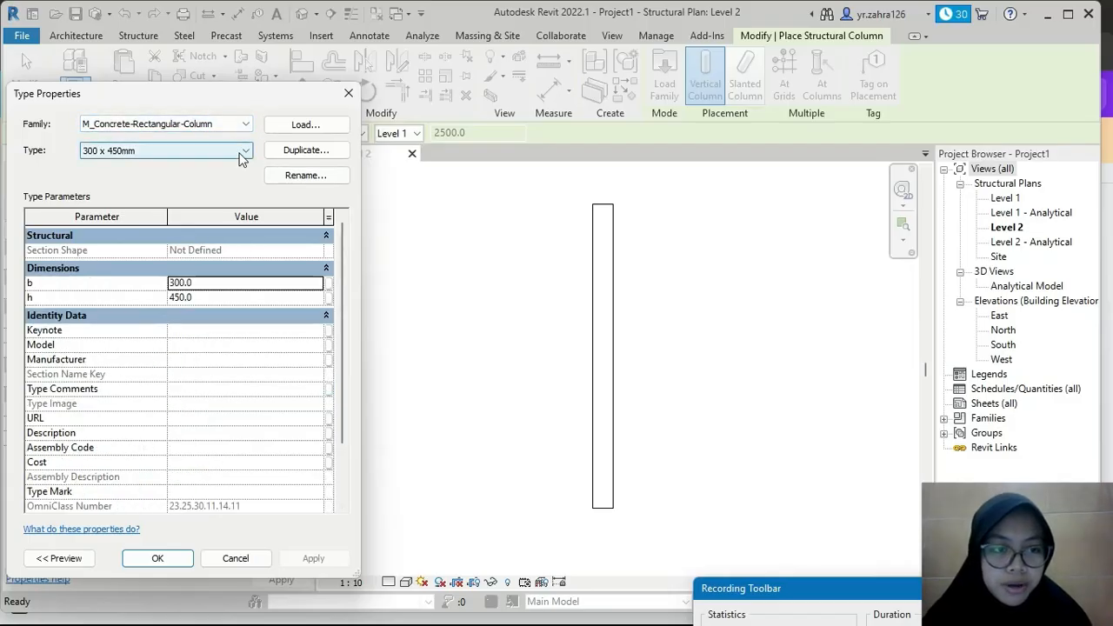
Step: Duplicate the 300 x 450mm column type as 600 x 600mm and set both b and h to 600
{"action": "left_click", "coordinate": [306, 150]}
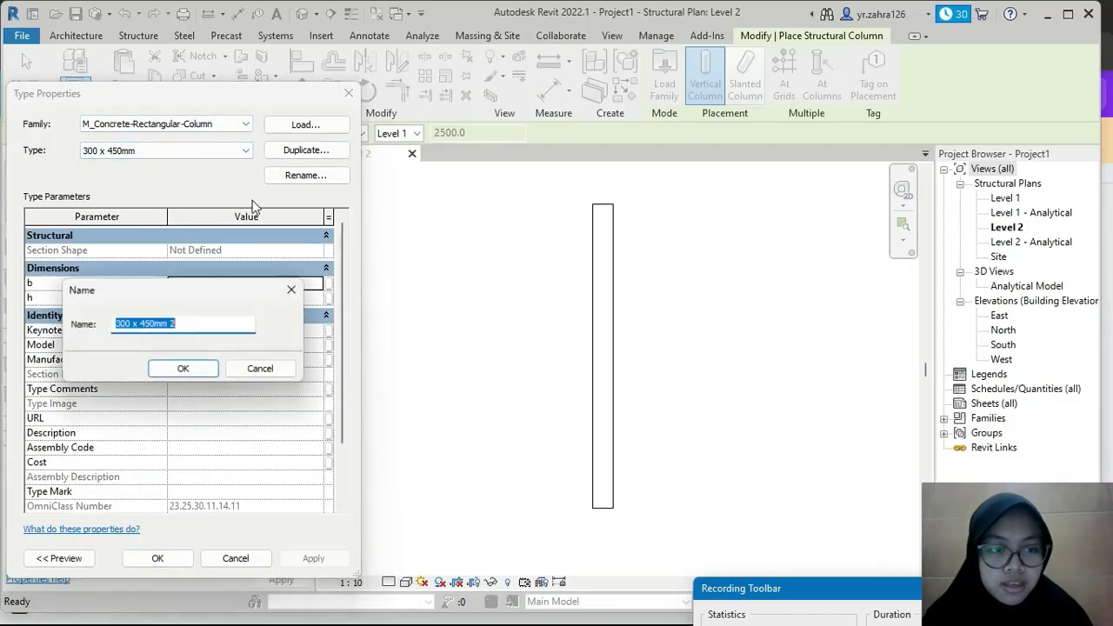
{"action": "left_click", "coordinate": [184, 324]}
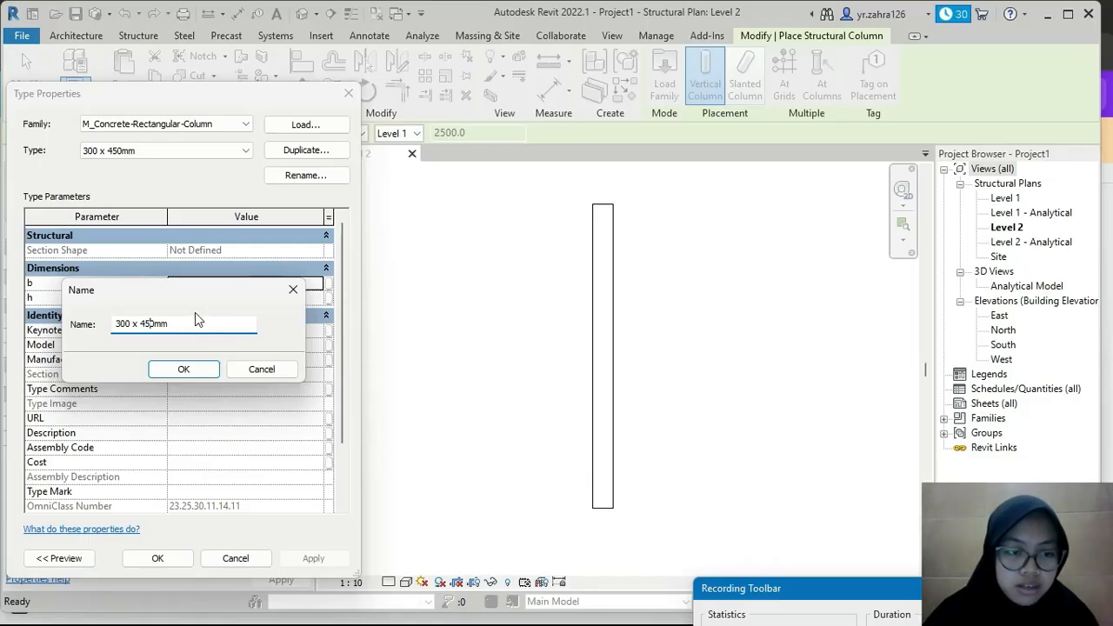
{"action": "key", "text": "BackSpace"}
{"action": "key", "text": "BackSpace"}
{"action": "type", "text": "60"}
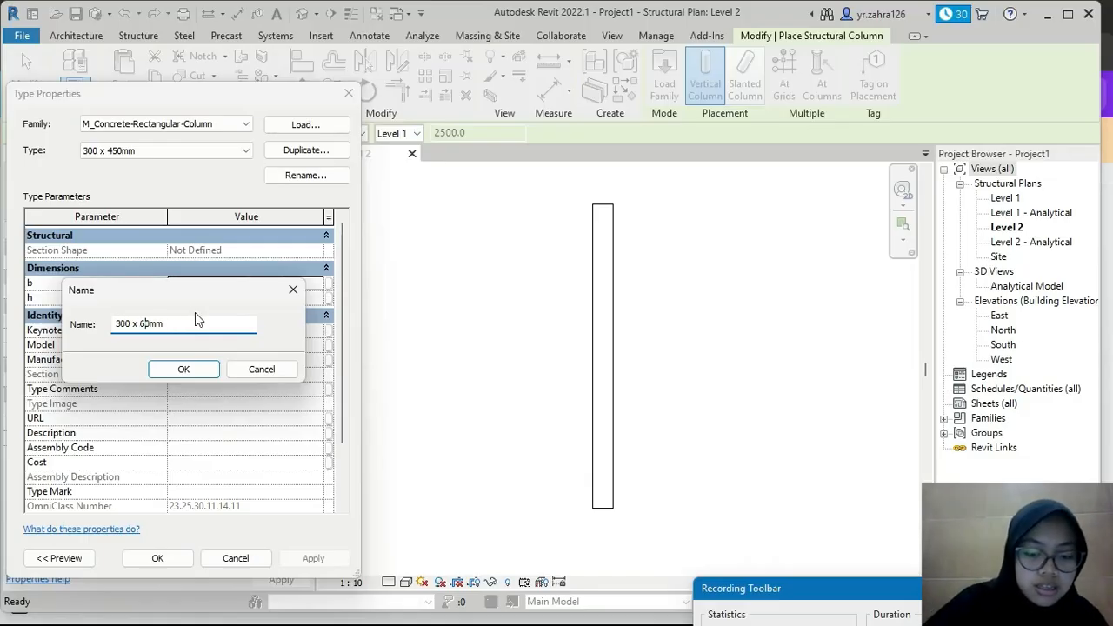
{"action": "key", "text": "Left"}
{"action": "key", "text": "Left"}
{"action": "key", "text": "Left"}
{"action": "key", "text": "Left"}
{"action": "key", "text": "Left"}
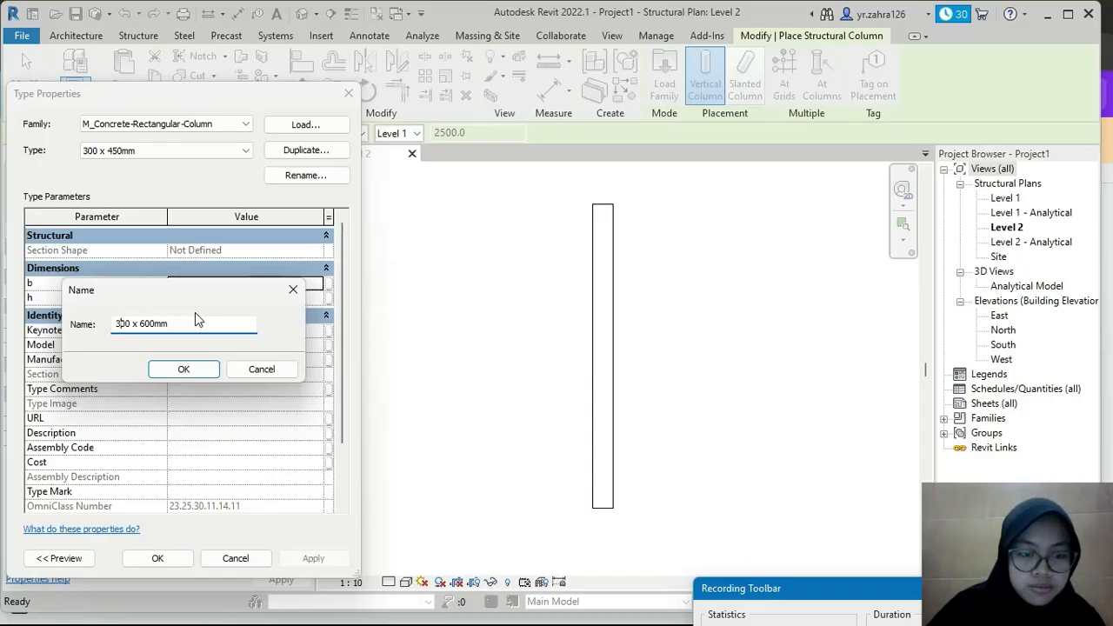
{"action": "key", "text": "BackSpace"}
{"action": "key", "text": "BackSpace"}
{"action": "key", "text": "BackSpace"}
{"action": "type", "text": "600"}
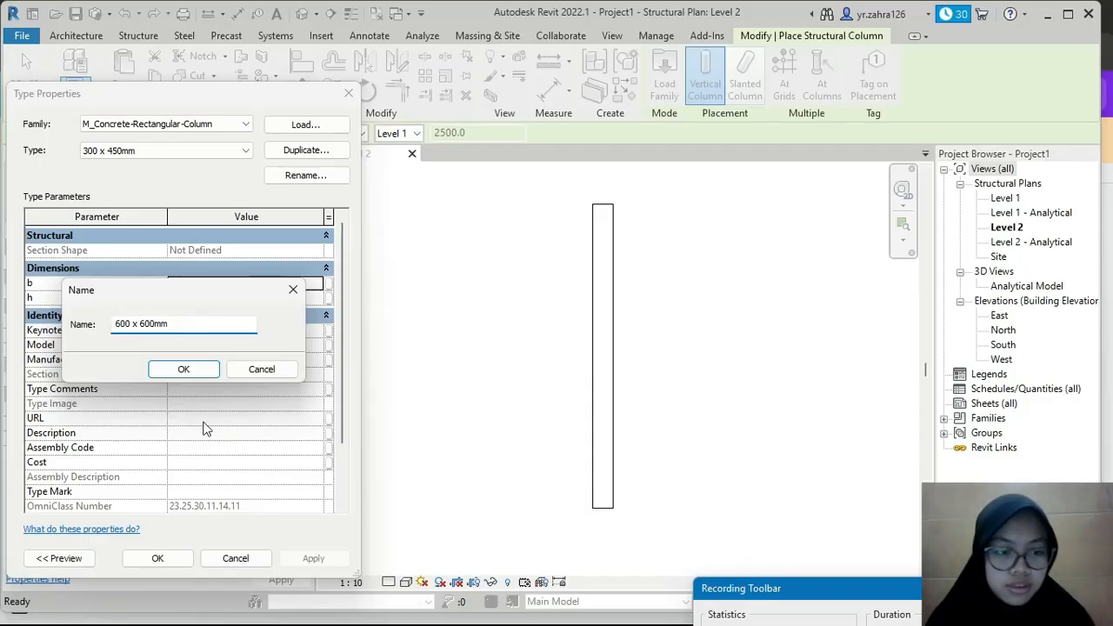
{"action": "left_click", "coordinate": [206, 372]}
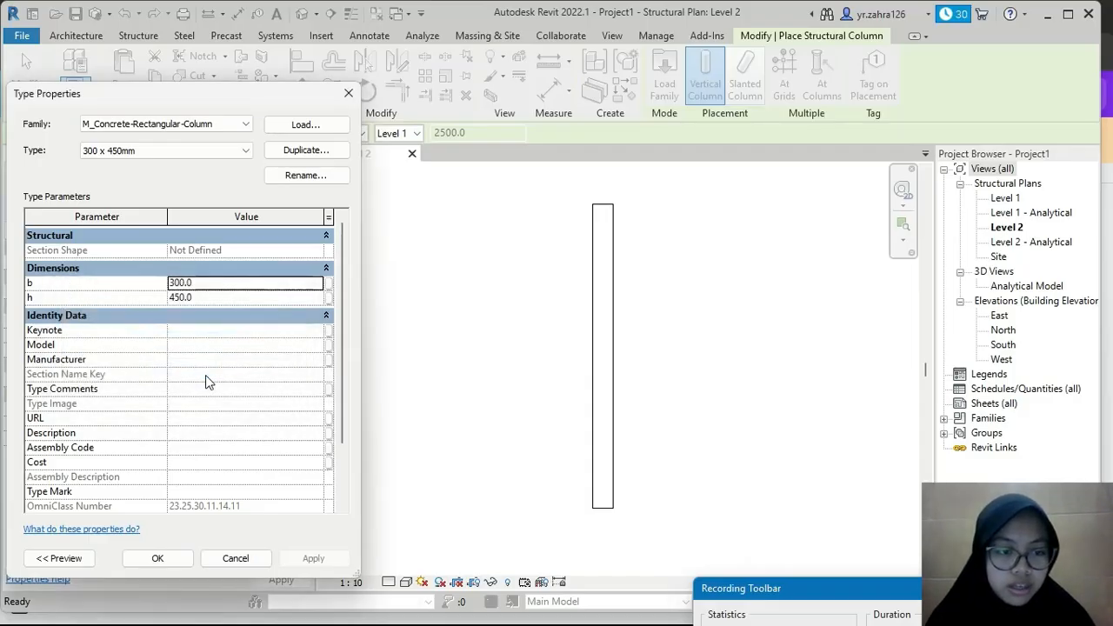
{"action": "left_click", "coordinate": [178, 286]}
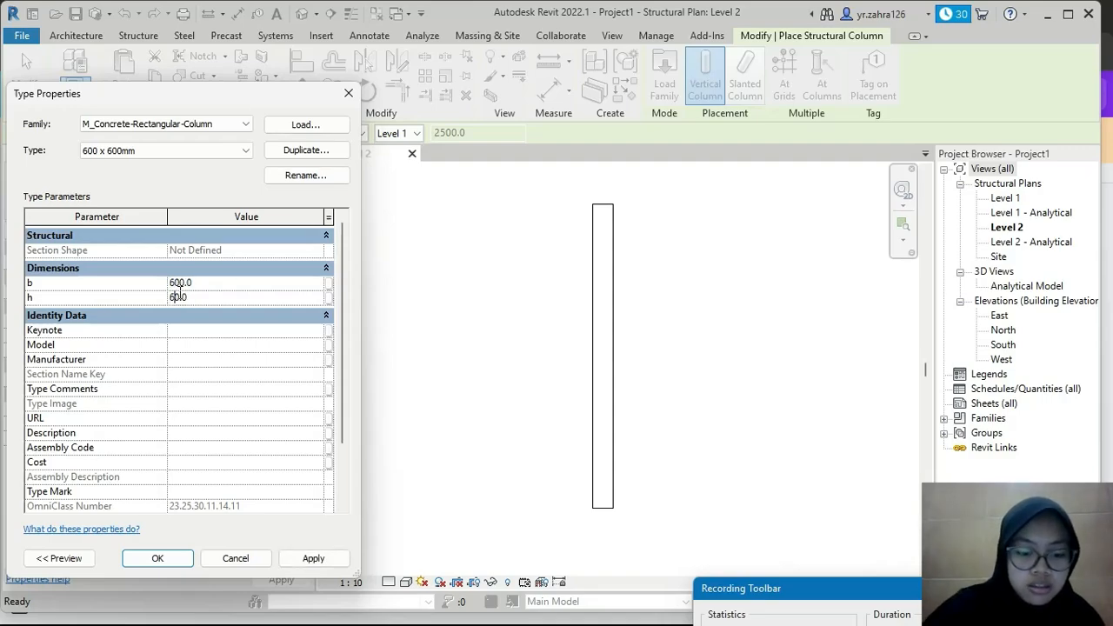
{"action": "left_click", "coordinate": [157, 559]}
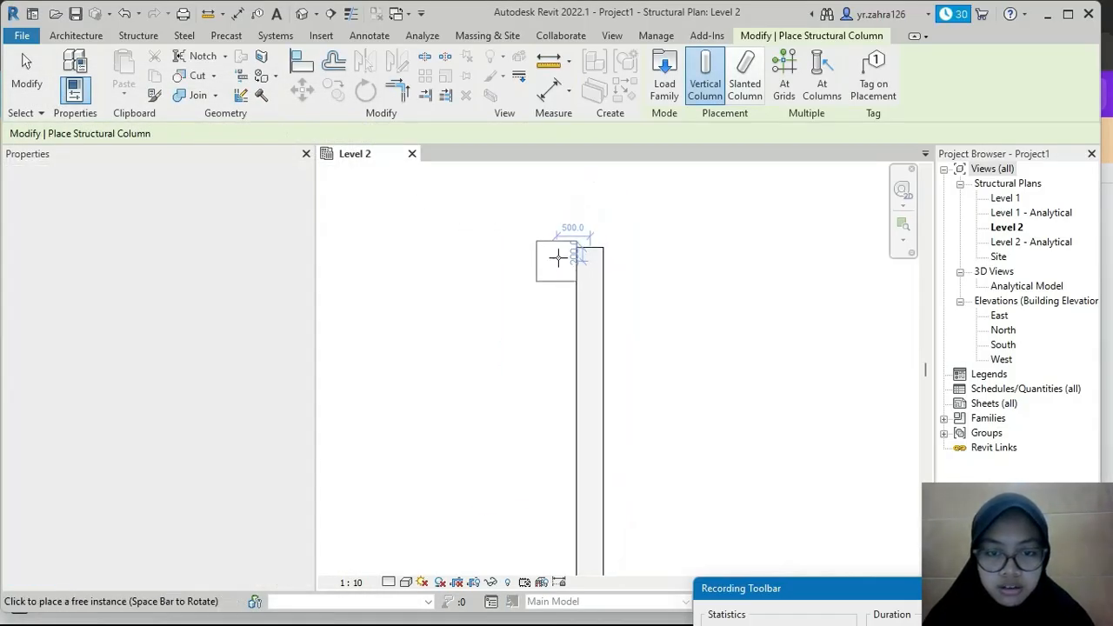
Step: Place a 600 x 600mm concrete column at each endpoint of the beam in the Level 2 plan
{"action": "left_click", "coordinate": [590, 249]}
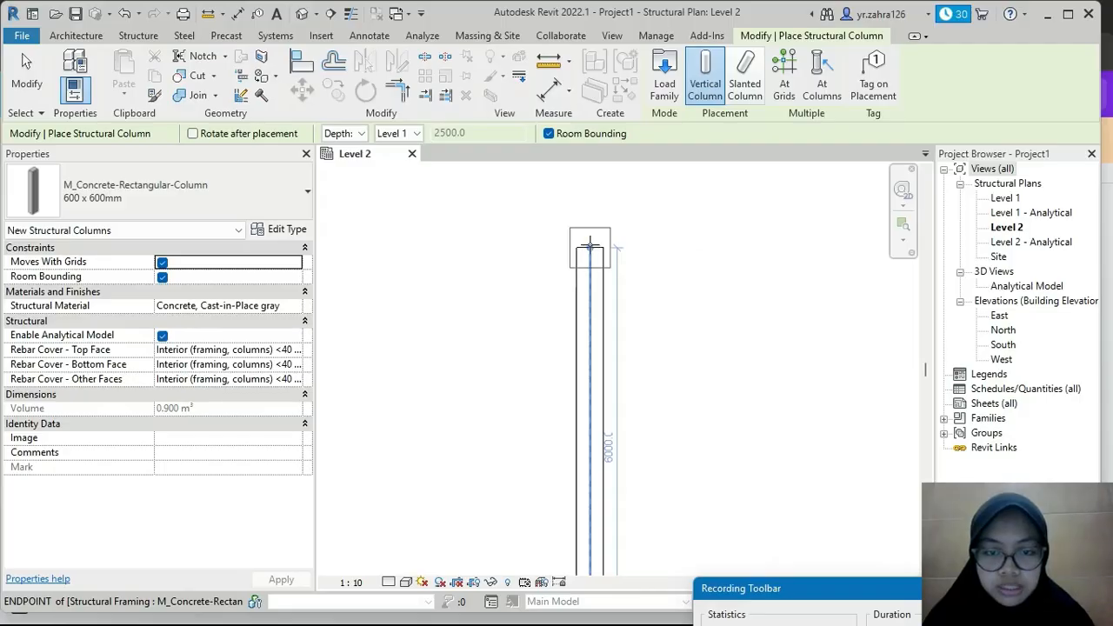
{"action": "middle_click_drag", "start_coordinate": [616, 398], "coordinate": [643, 142]}
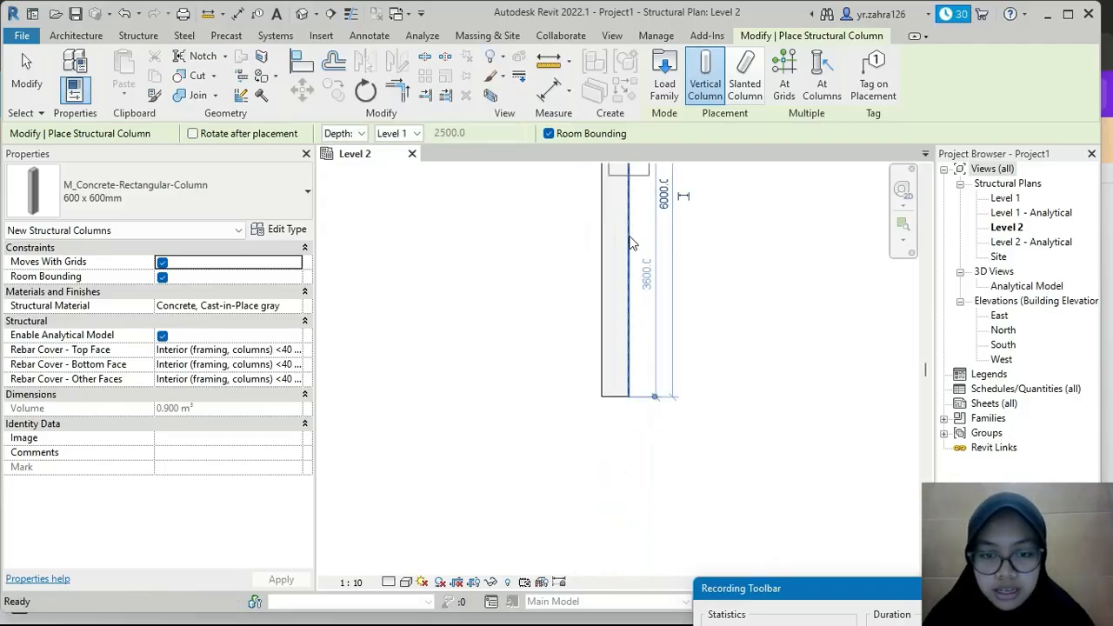
{"action": "scroll", "coordinate": [618, 400], "scroll_direction": "up", "scroll_amount": 2}
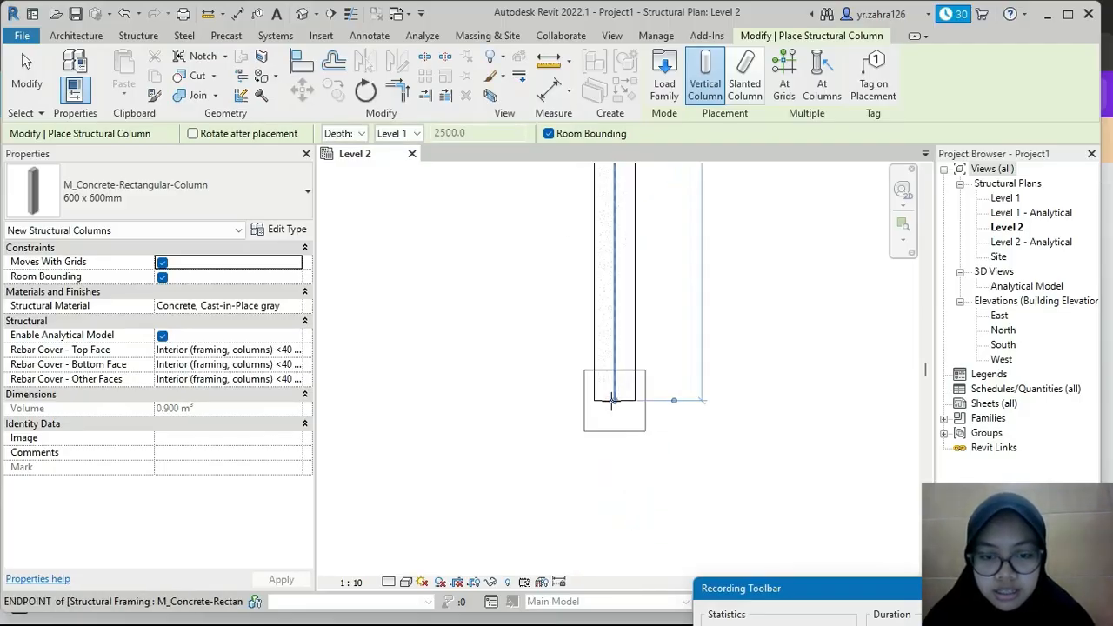
{"action": "left_click", "coordinate": [615, 401]}
{"action": "scroll", "coordinate": [661, 261], "scroll_direction": "down", "scroll_amount": 2}
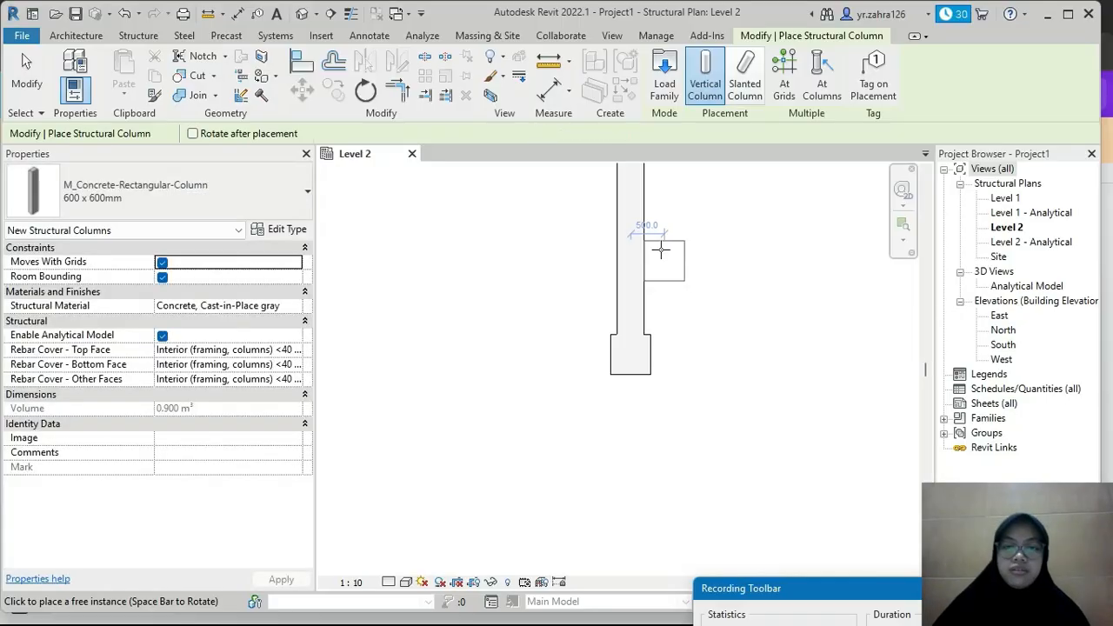
Step: End the structural column placement and open the default 3D view of the beam and columns
{"action": "middle_click_drag", "start_coordinate": [661, 244], "coordinate": [667, 483]}
{"action": "scroll", "coordinate": [627, 303], "scroll_direction": "down", "scroll_amount": 1}
{"action": "middle_click_drag", "start_coordinate": [629, 303], "coordinate": [620, 325]}
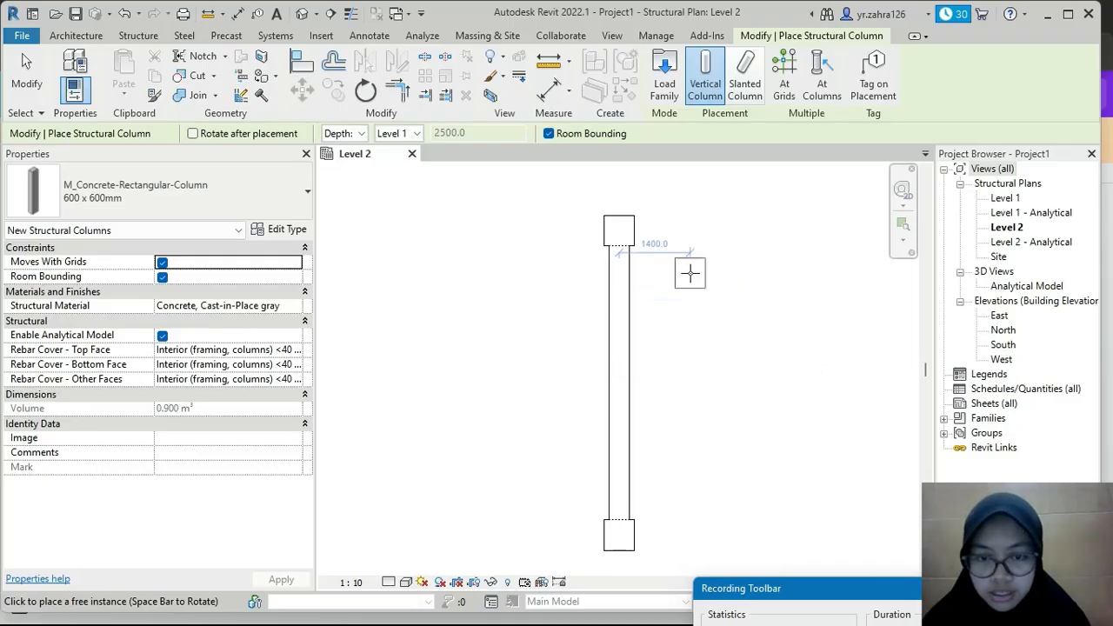
{"action": "key", "text": "Escape"}
{"action": "key", "text": "Escape"}
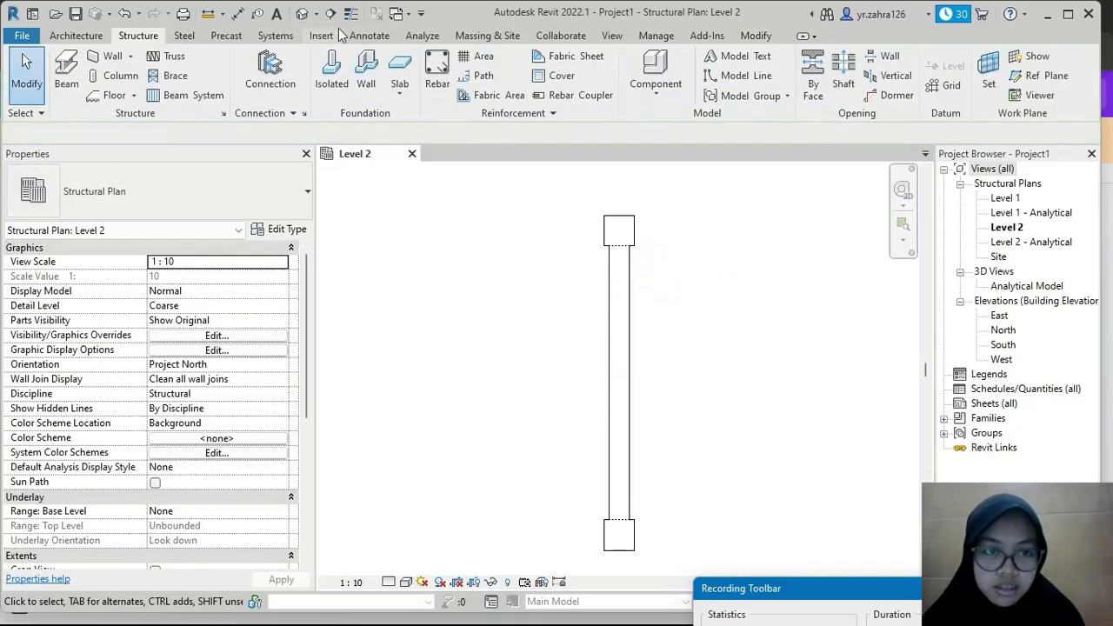
{"action": "left_click", "coordinate": [300, 16]}
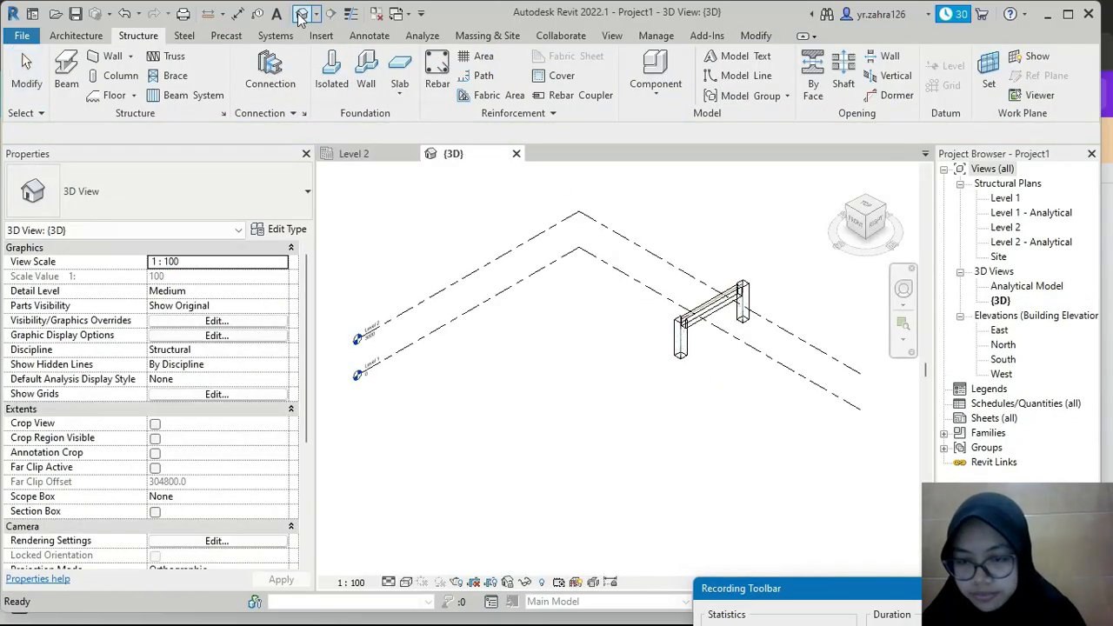
{"action": "scroll", "coordinate": [718, 304], "scroll_direction": "up", "scroll_amount": 4}
{"action": "middle_click_drag", "start_coordinate": [681, 298], "coordinate": [551, 308]}
Step: Hide the Analytical Beams and Analytical Columns categories in the 3D view's visibility overrides
{"action": "key", "text": "v"}
{"action": "key", "text": "v"}
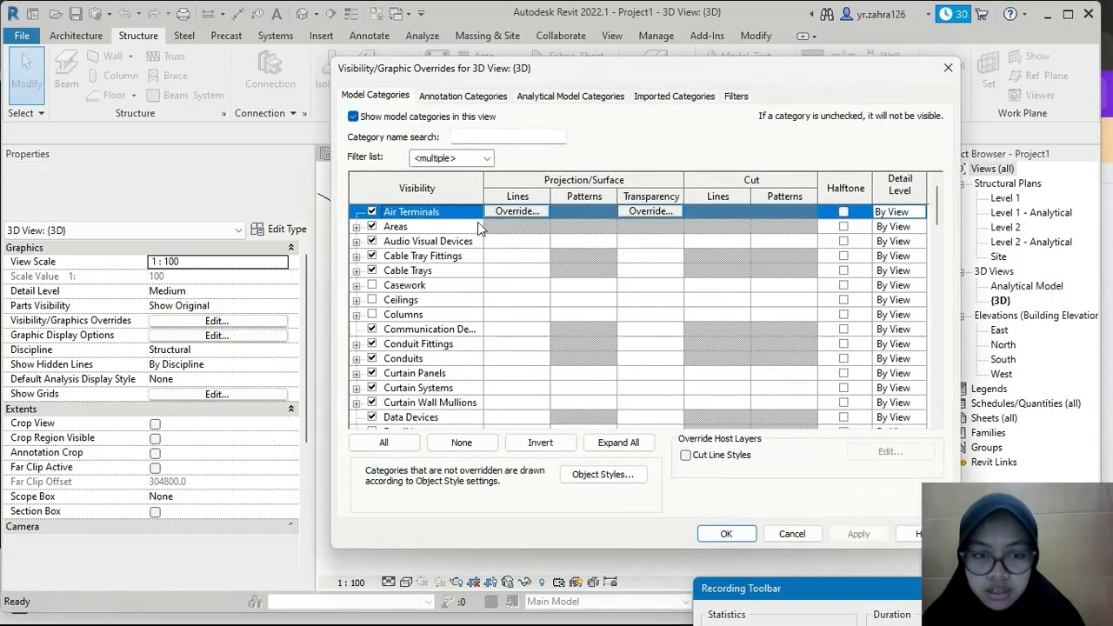
{"action": "left_click", "coordinate": [463, 95]}
{"action": "left_click", "coordinate": [570, 95]}
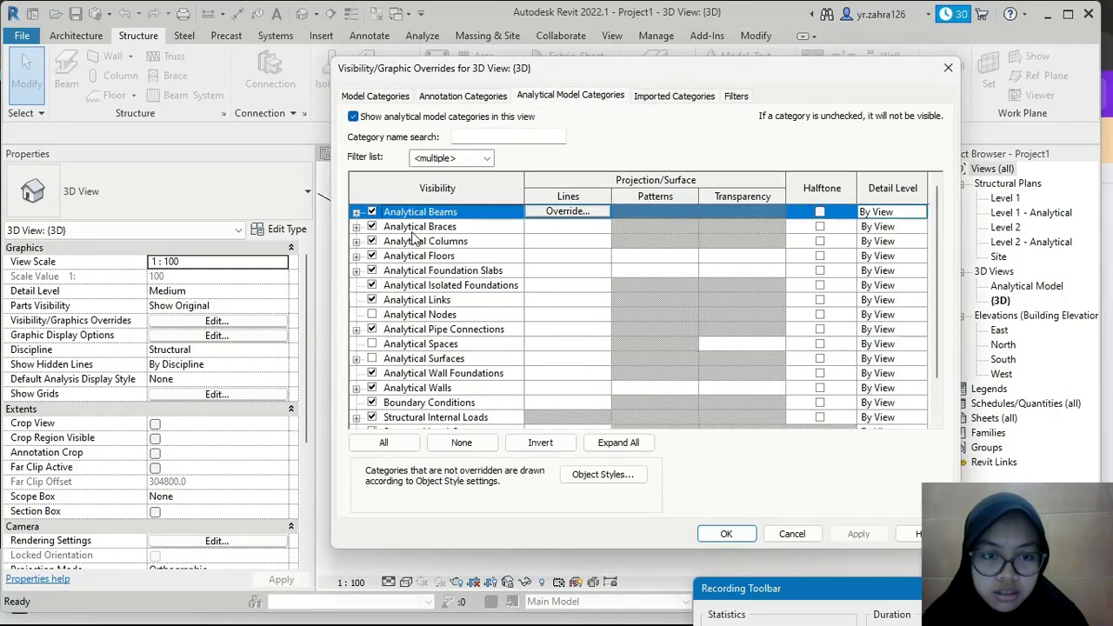
{"action": "left_click", "coordinate": [372, 211]}
{"action": "left_click", "coordinate": [372, 241]}
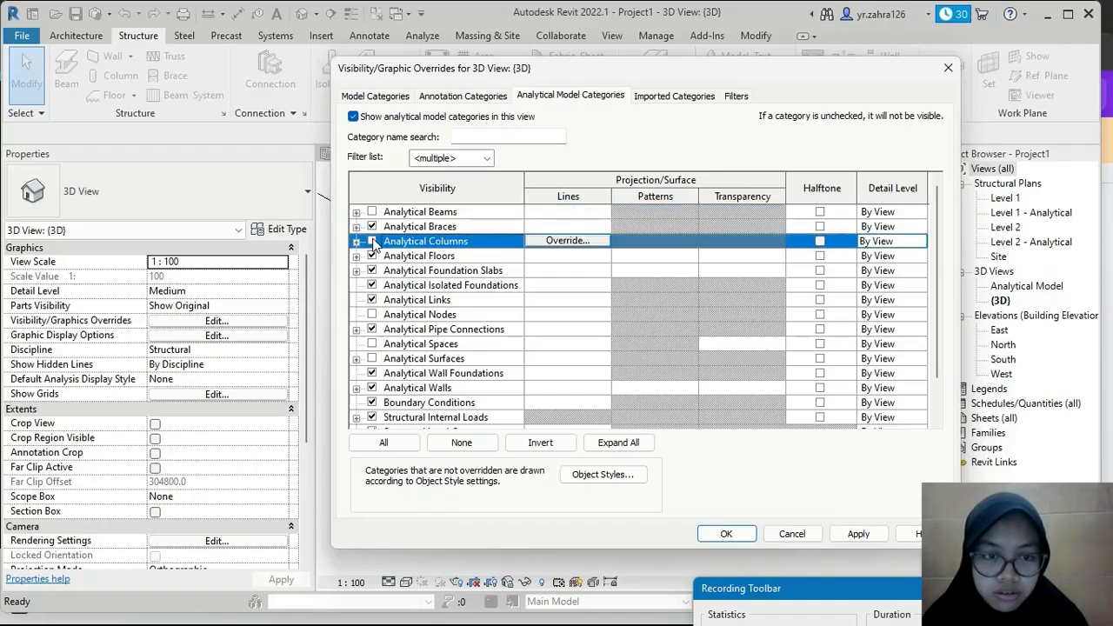
{"action": "left_click", "coordinate": [745, 531]}
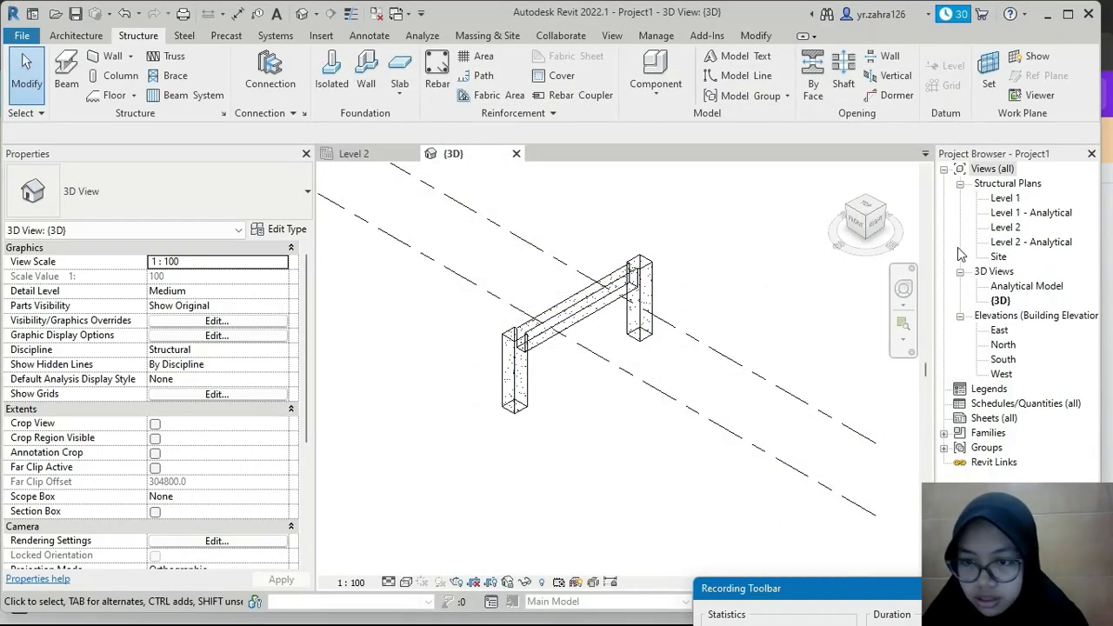
Step: Return to the Level 2 plan and draw a horizontal building section across the beam, just below the upper column
{"action": "left_click", "coordinate": [393, 156]}
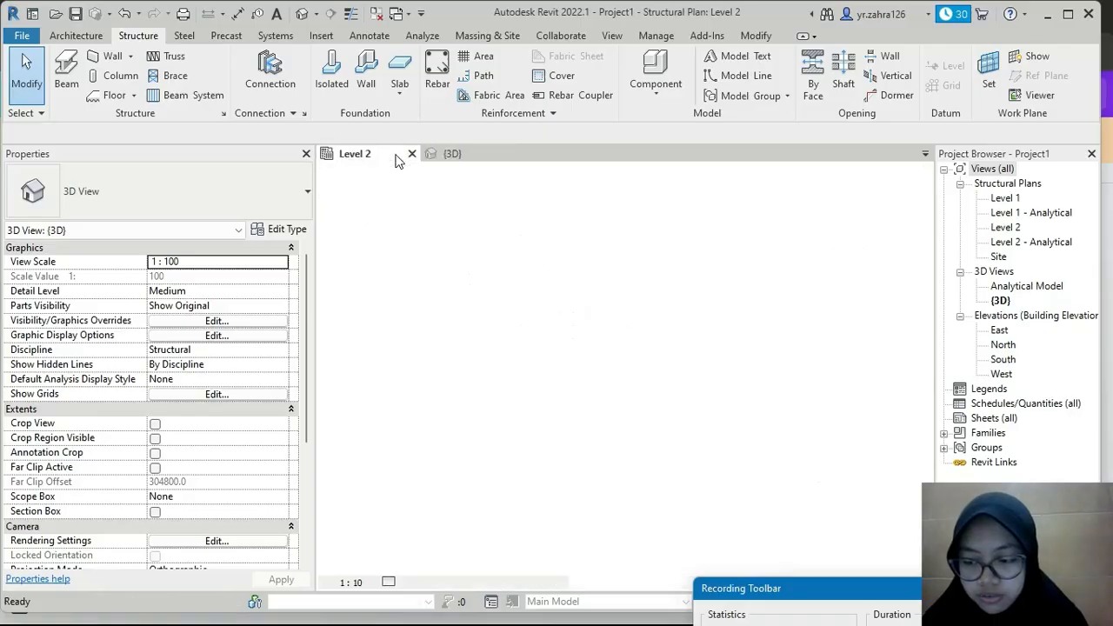
{"action": "scroll", "coordinate": [648, 262], "scroll_direction": "up", "scroll_amount": 1}
{"action": "middle_click_drag", "start_coordinate": [648, 262], "coordinate": [546, 262]}
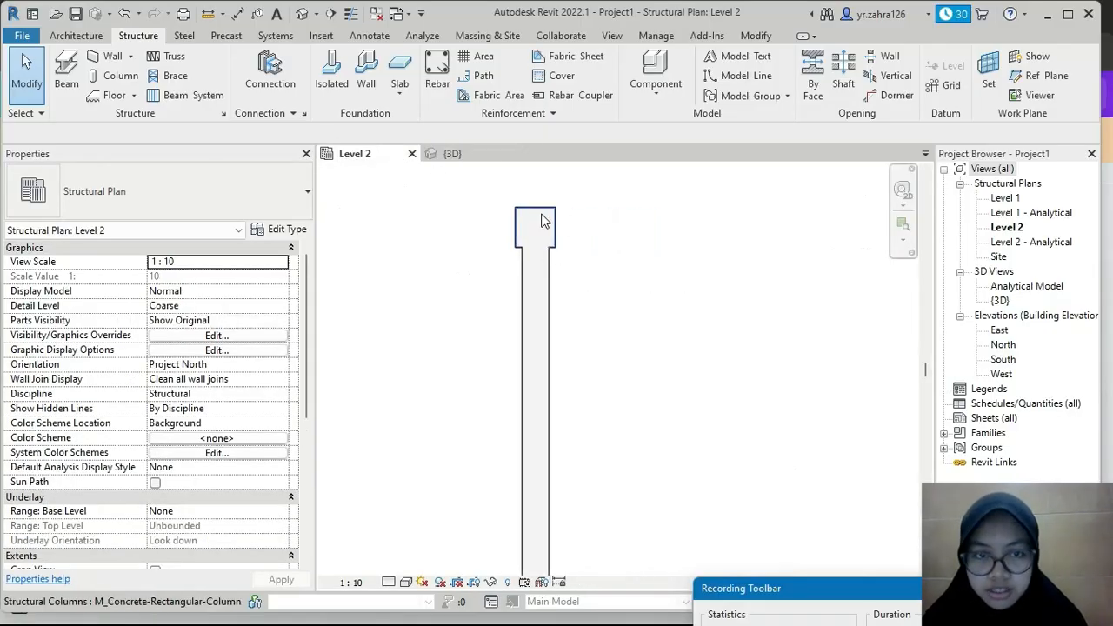
{"action": "left_click", "coordinate": [333, 16]}
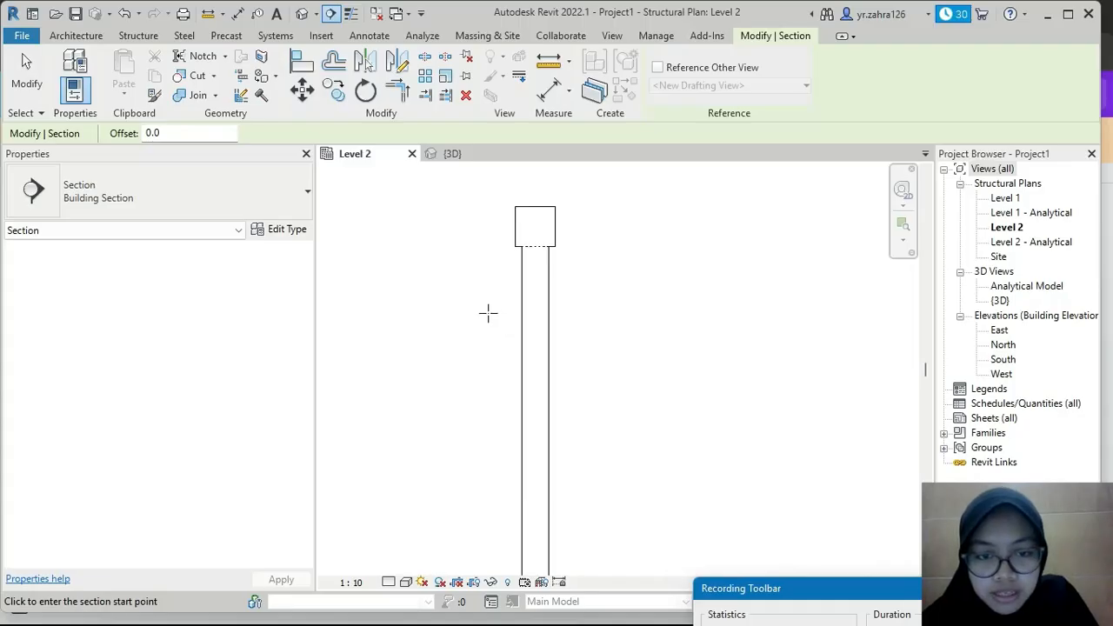
{"action": "left_click", "coordinate": [481, 313]}
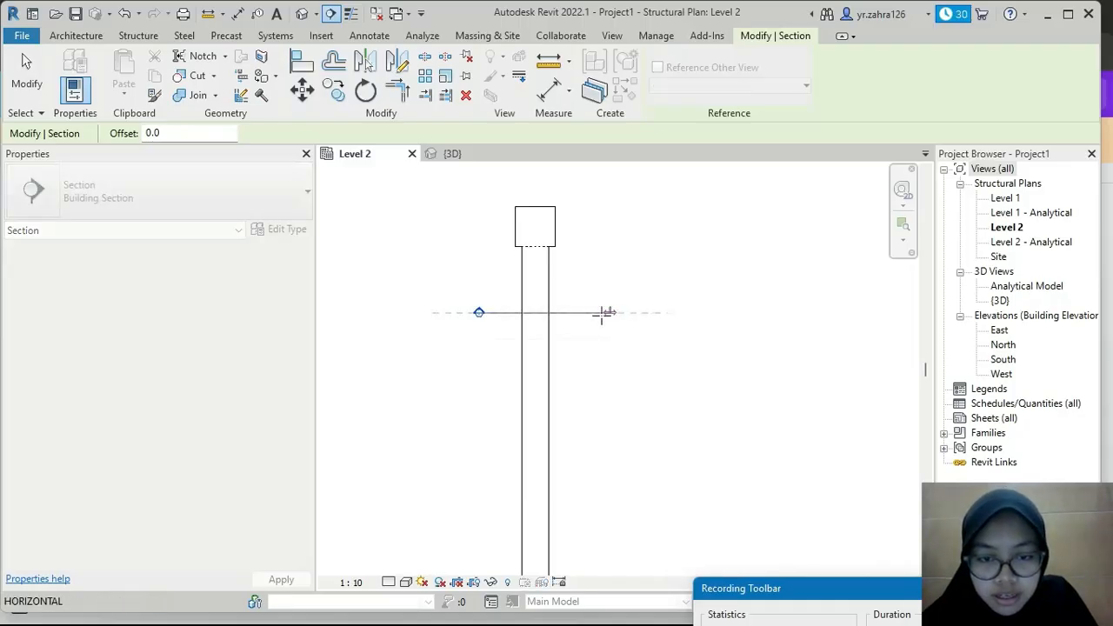
{"action": "left_click", "coordinate": [591, 312]}
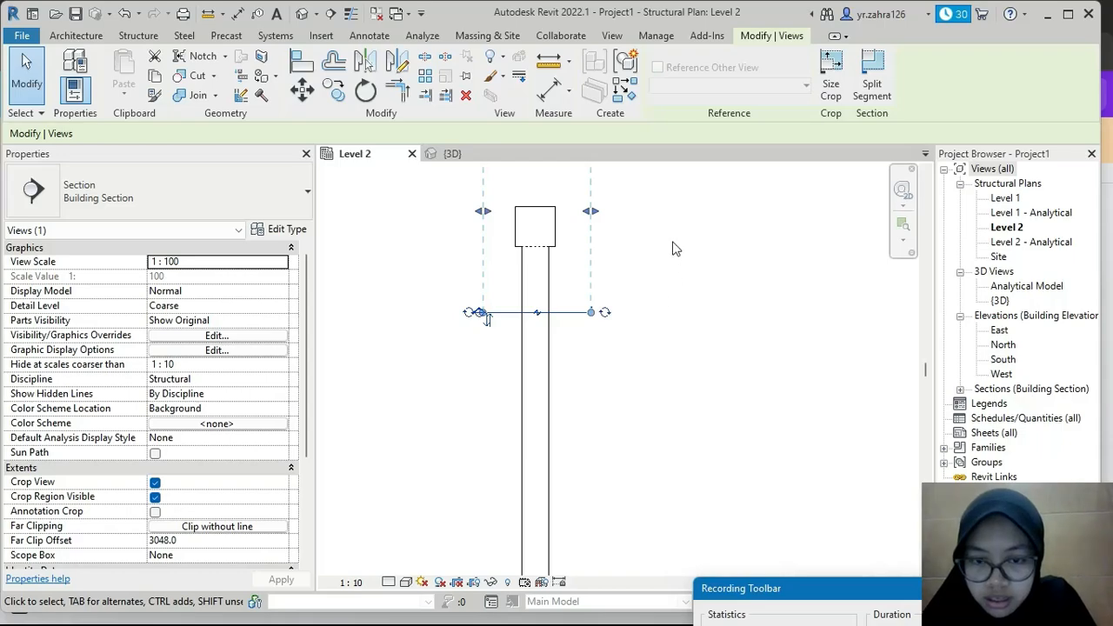
Step: Open the Section 1 view and set its view scale to 1:10
{"action": "double_click", "coordinate": [1004, 390]}
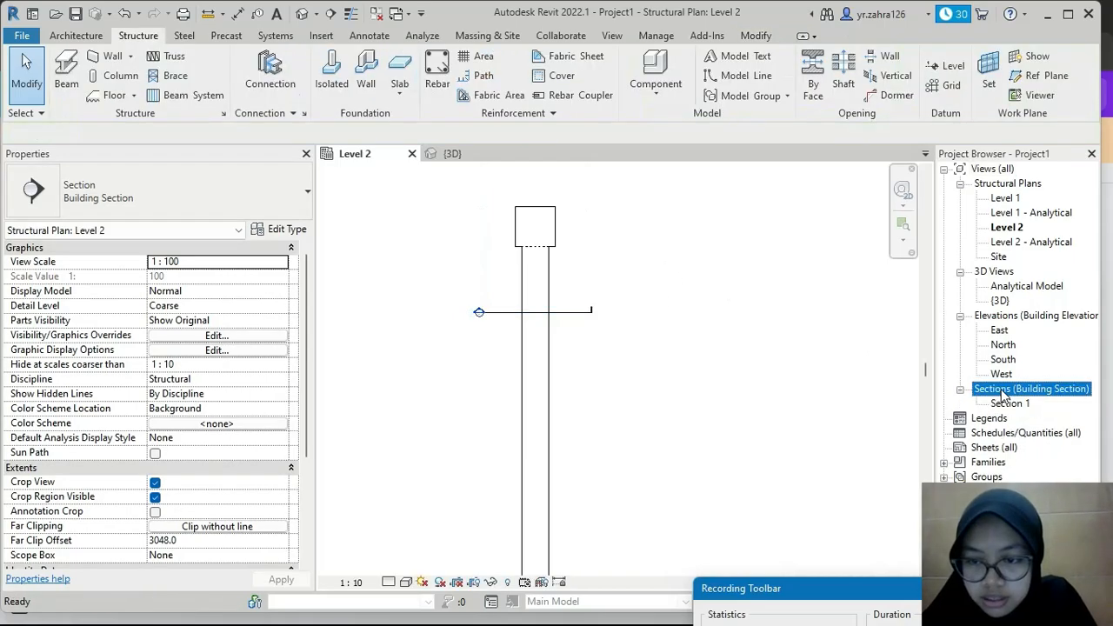
{"action": "double_click", "coordinate": [1009, 404]}
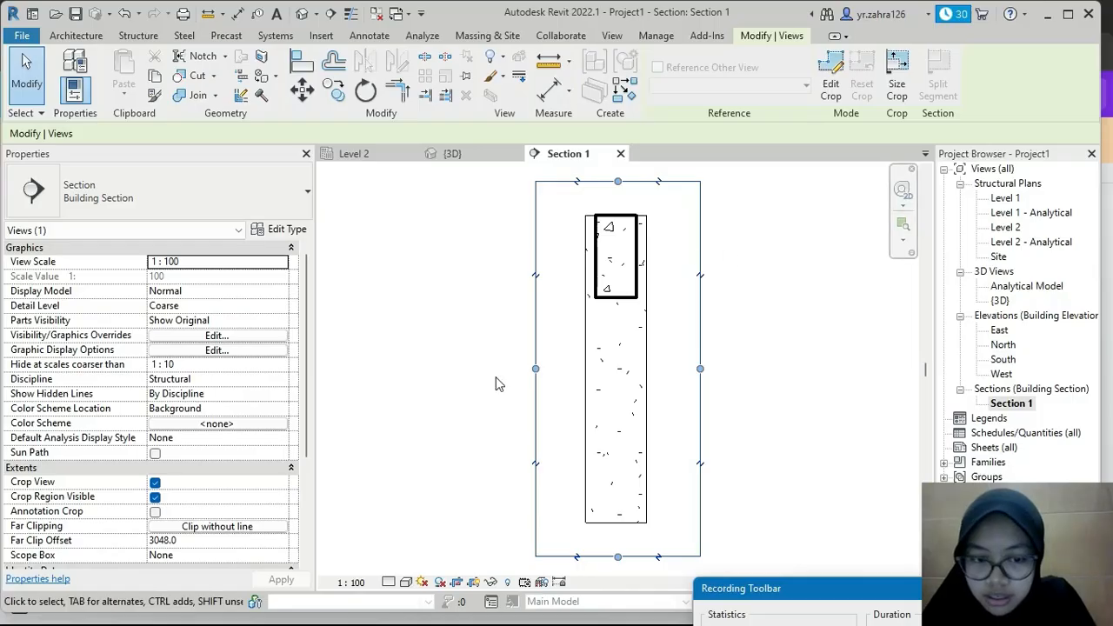
{"action": "left_click", "coordinate": [351, 583]}
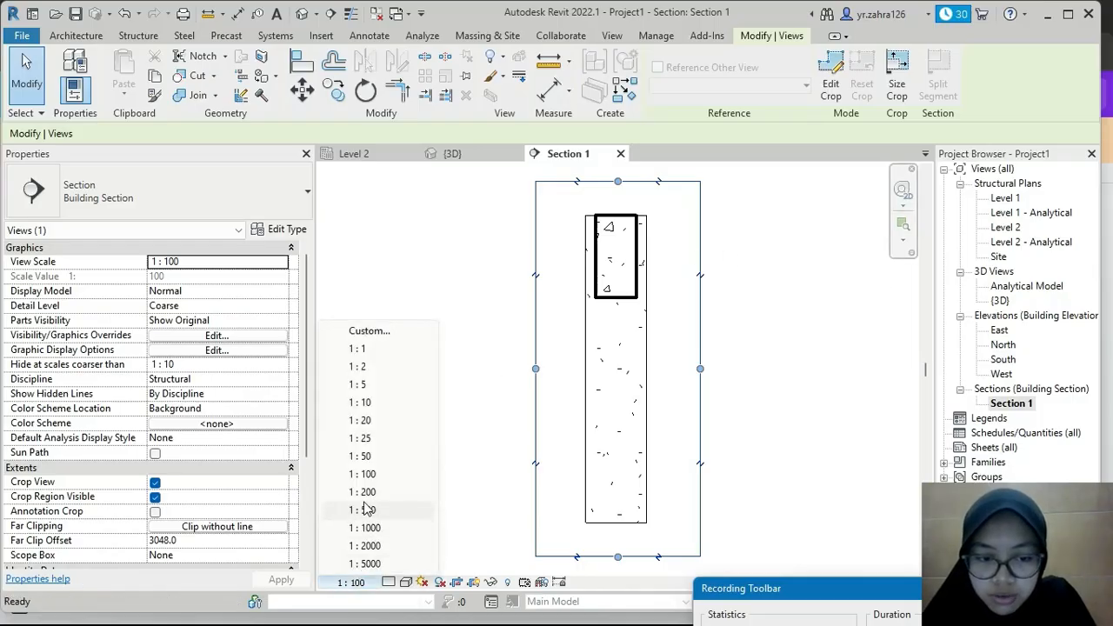
{"action": "left_click", "coordinate": [375, 402]}
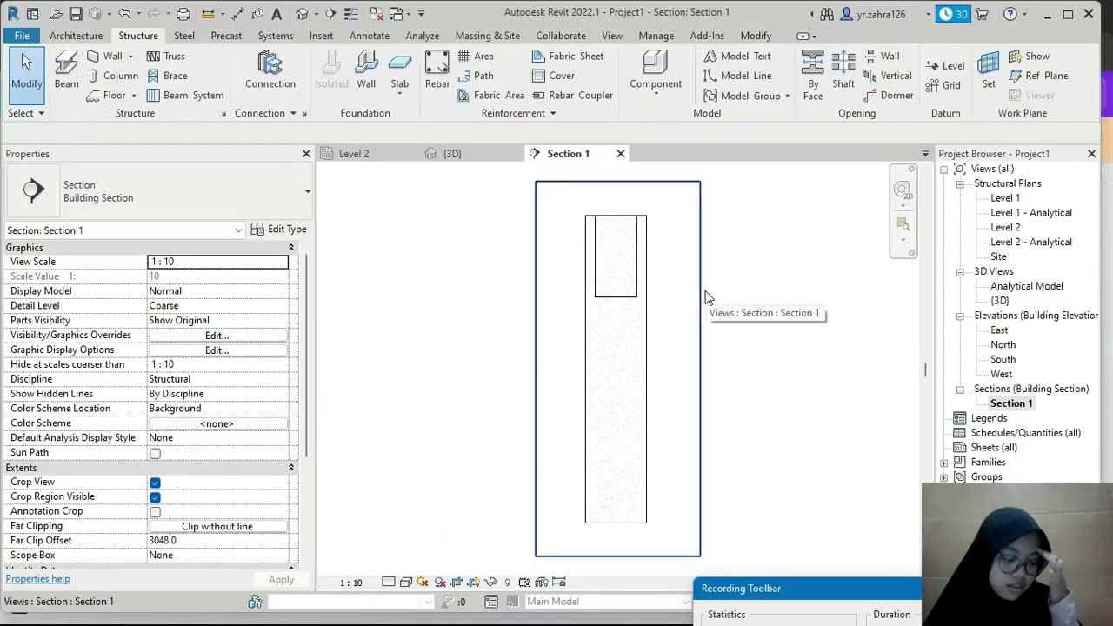
Step: Start placing rebar in the cut beam, accept the rebar shape notice, and choose the M_T1 stirrup shape
{"action": "scroll", "coordinate": [634, 259], "scroll_direction": "up", "scroll_amount": 3}
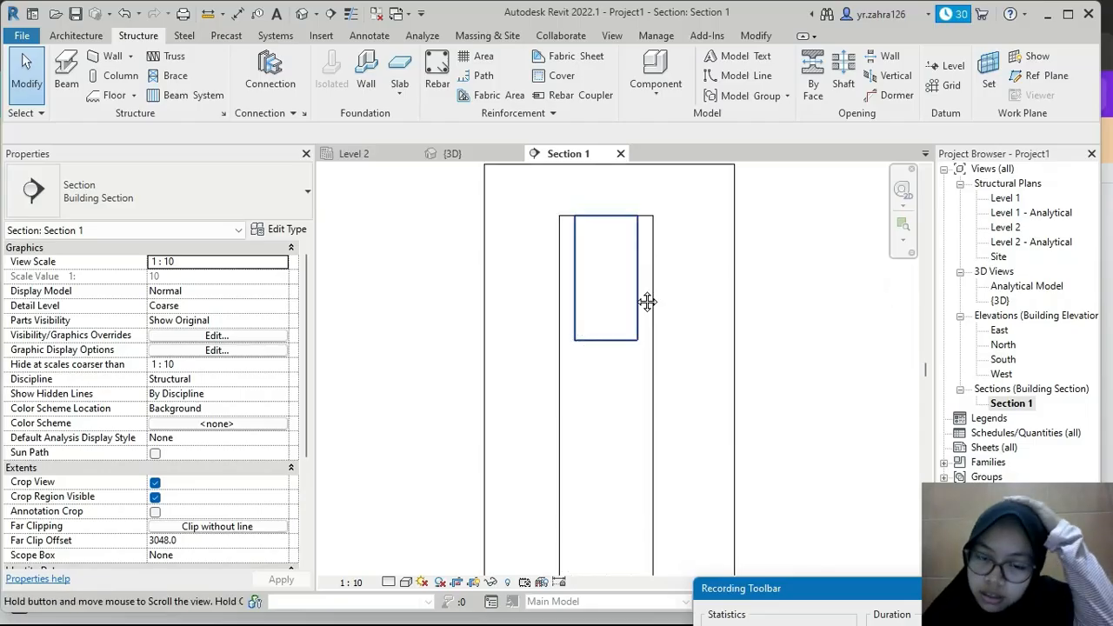
{"action": "scroll", "coordinate": [634, 267], "scroll_direction": "up", "scroll_amount": 1}
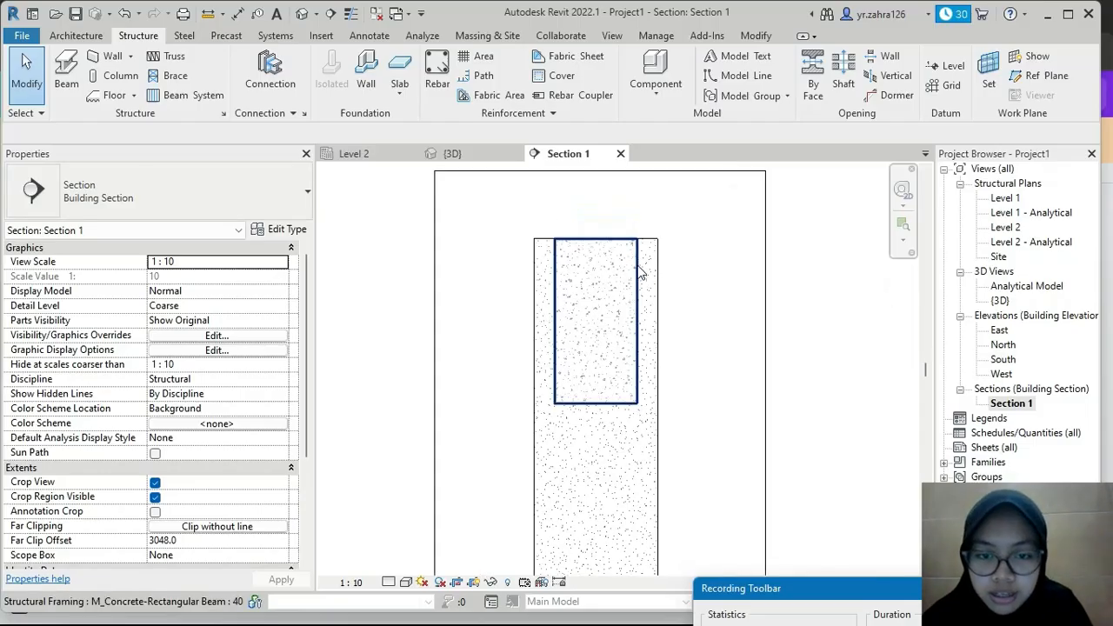
{"action": "left_click", "coordinate": [638, 273]}
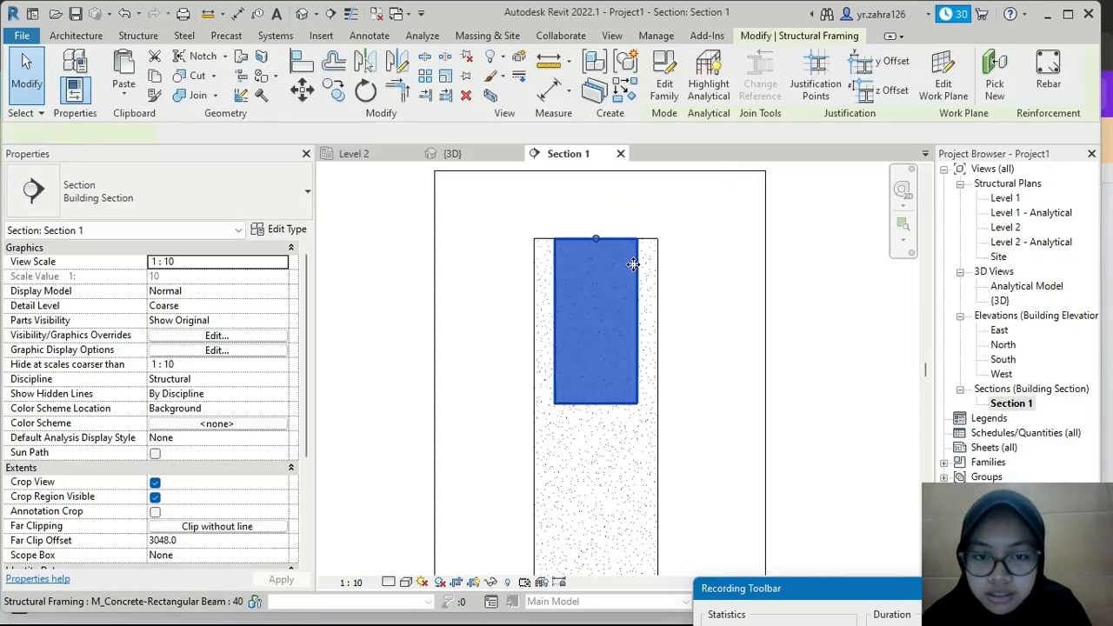
{"action": "left_click", "coordinate": [1037, 84]}
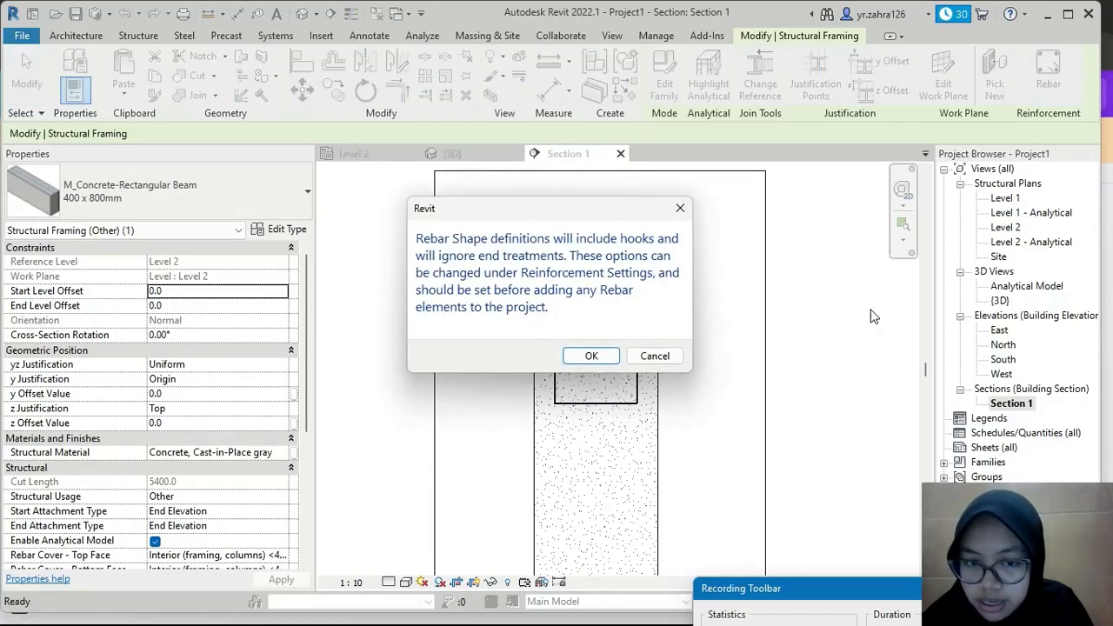
{"action": "left_click", "coordinate": [598, 360]}
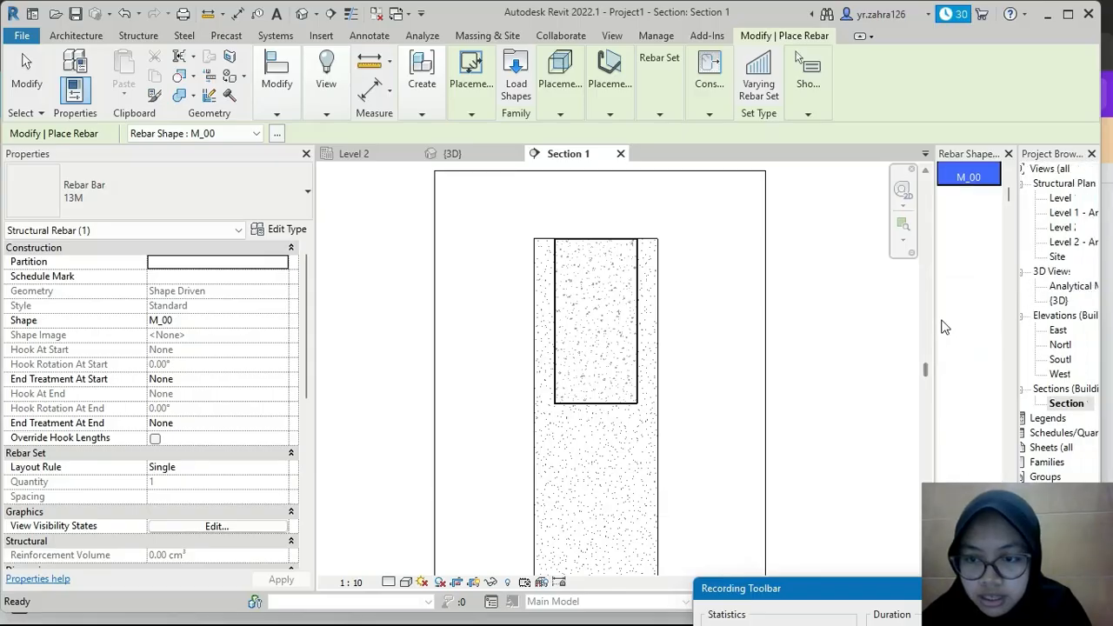
{"action": "scroll", "coordinate": [963, 331], "scroll_direction": "down", "scroll_amount": 10}
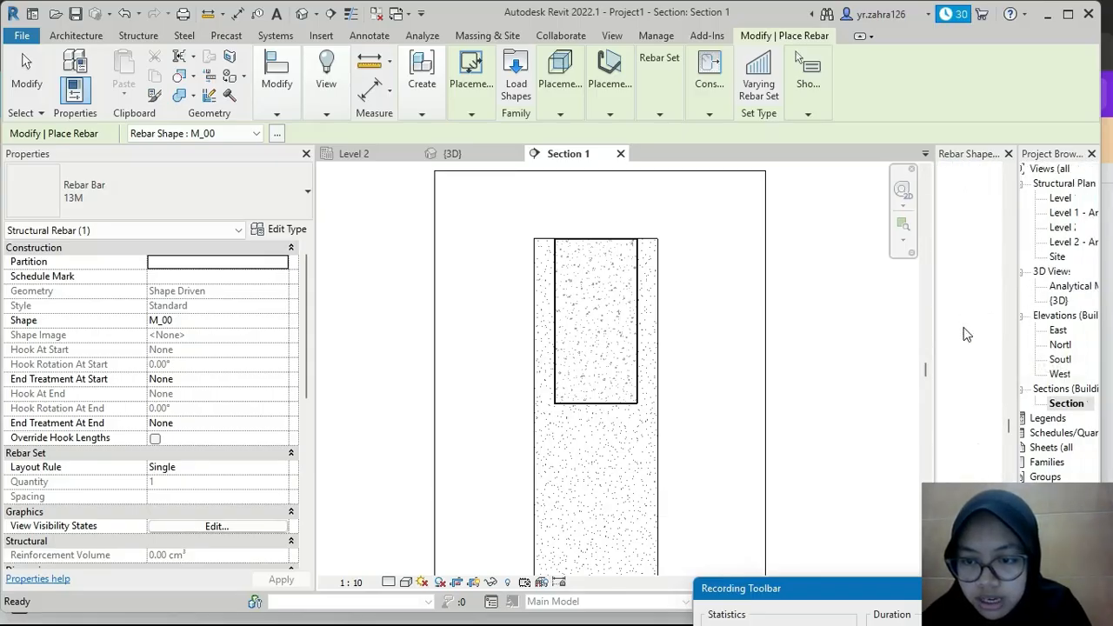
{"action": "scroll", "coordinate": [968, 329], "scroll_direction": "down", "scroll_amount": 5}
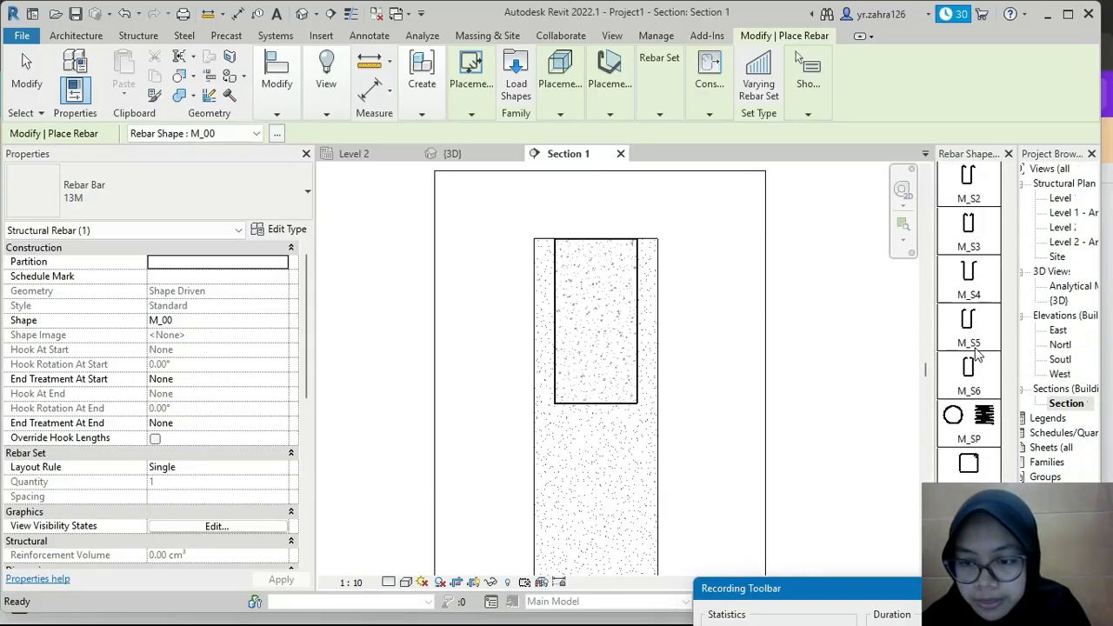
{"action": "scroll", "coordinate": [979, 366], "scroll_direction": "down", "scroll_amount": 1}
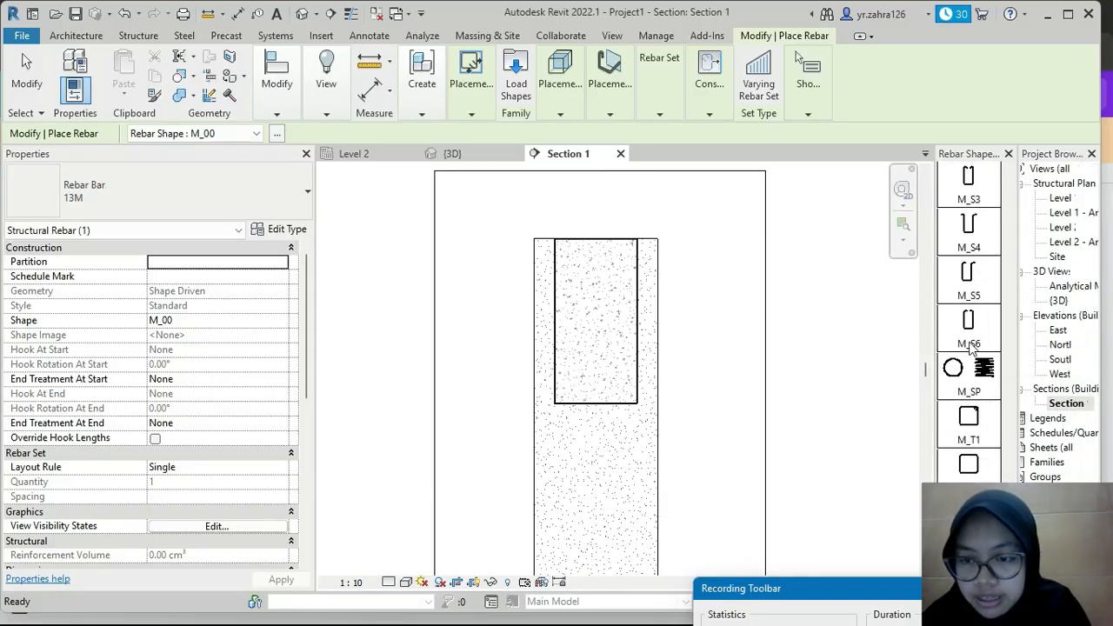
{"action": "left_click", "coordinate": [981, 417]}
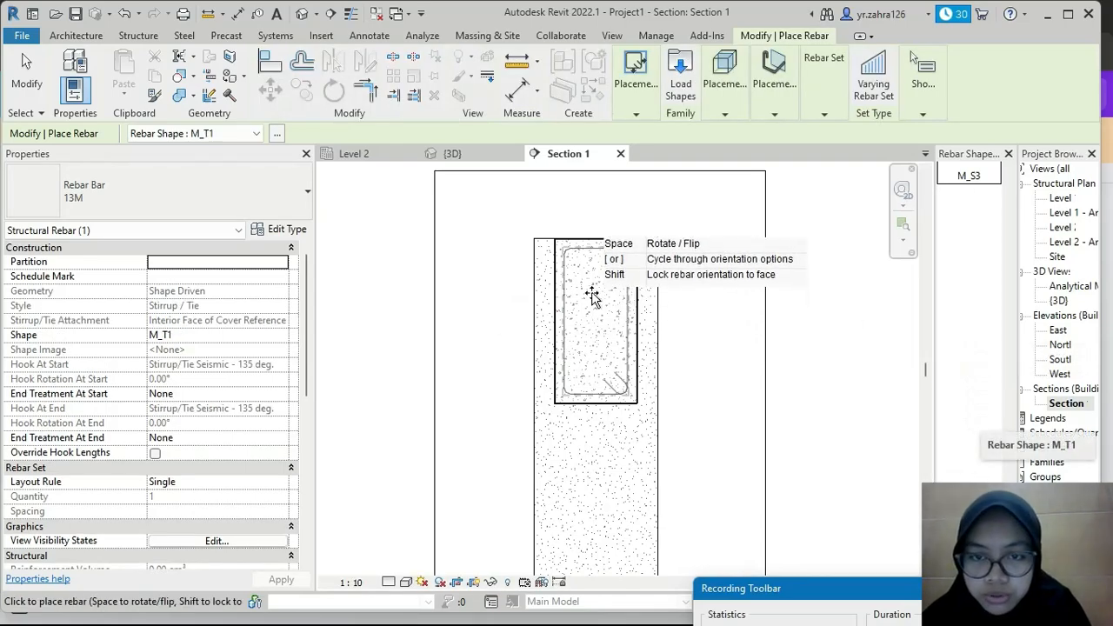
Step: Set the rebar placement plane to Current Work Plane and the placement orientation to Parallel to Work Plane
{"action": "left_click", "coordinate": [727, 110]}
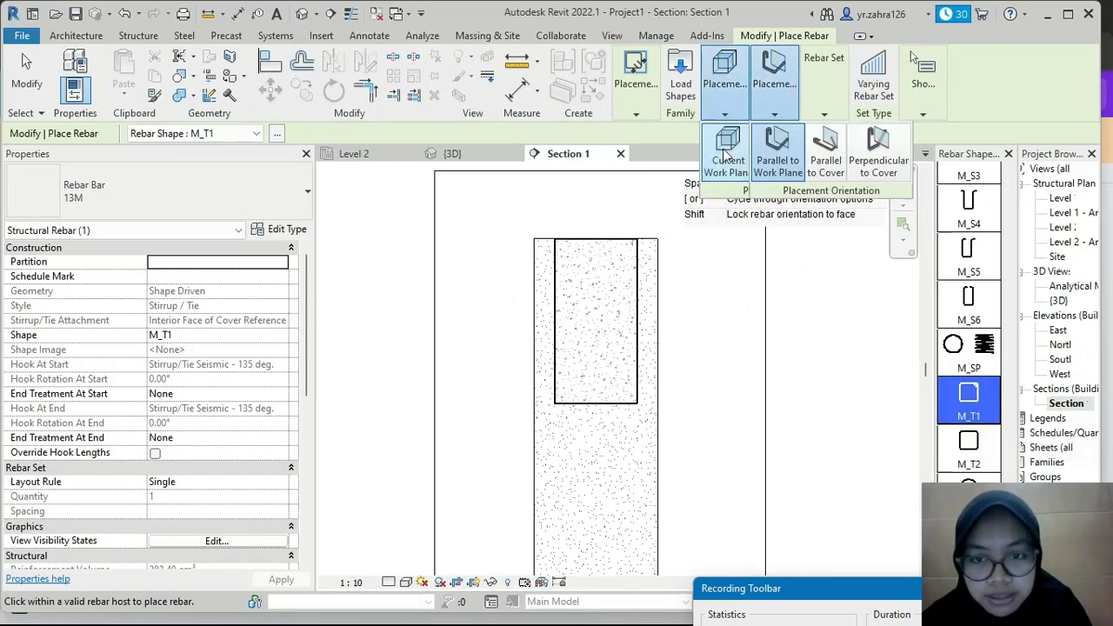
{"action": "left_click", "coordinate": [782, 153]}
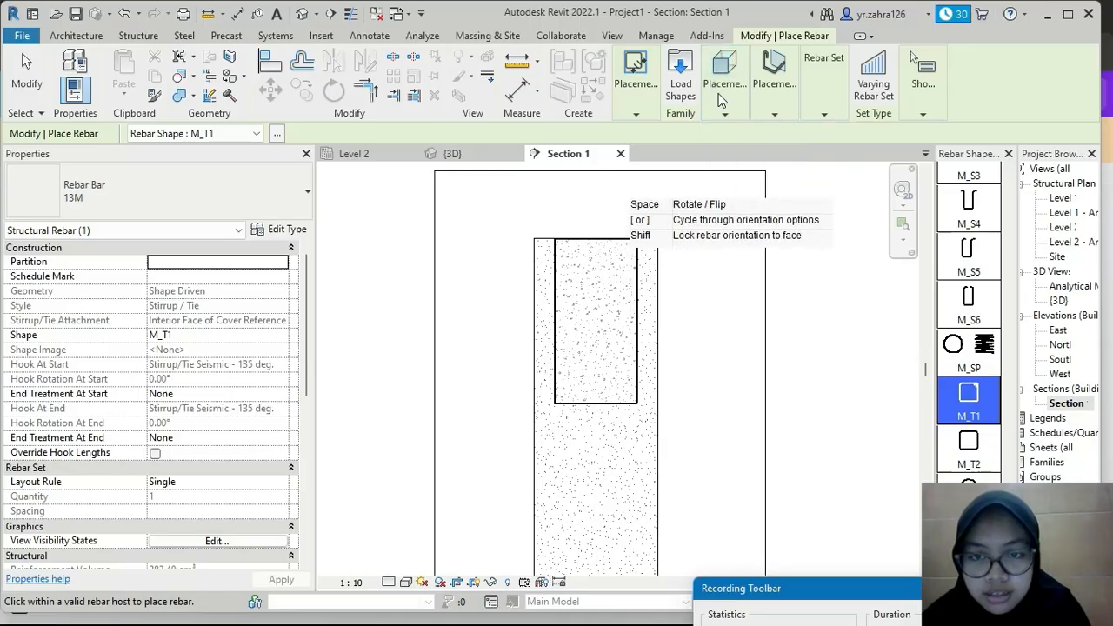
{"action": "left_click", "coordinate": [793, 78]}
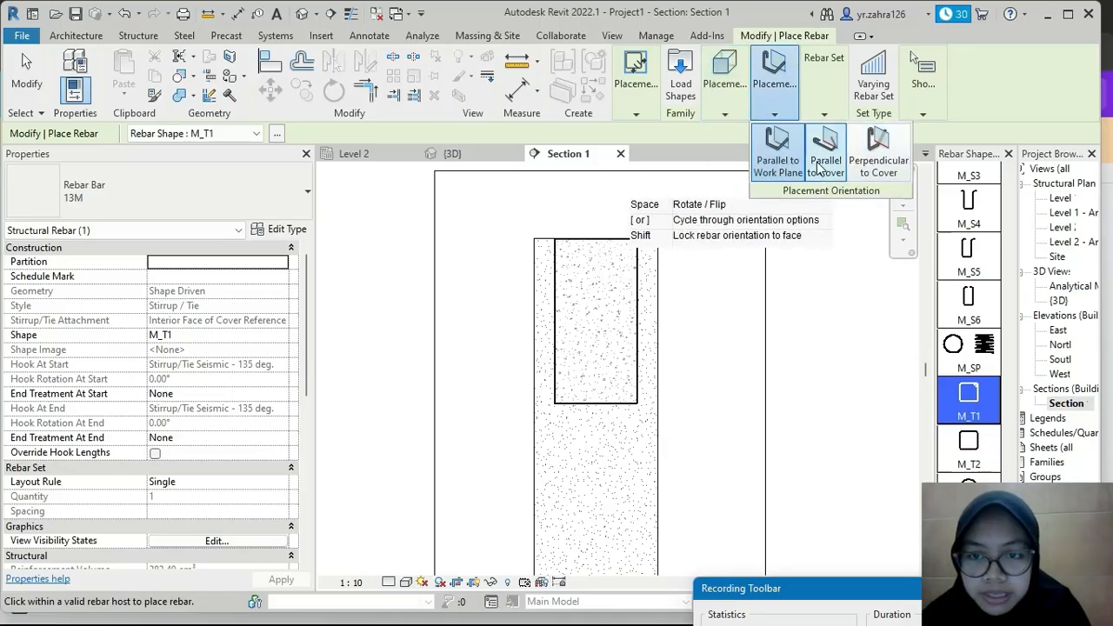
{"action": "left_click", "coordinate": [823, 87]}
{"action": "mouse_move", "coordinate": [744, 105]}
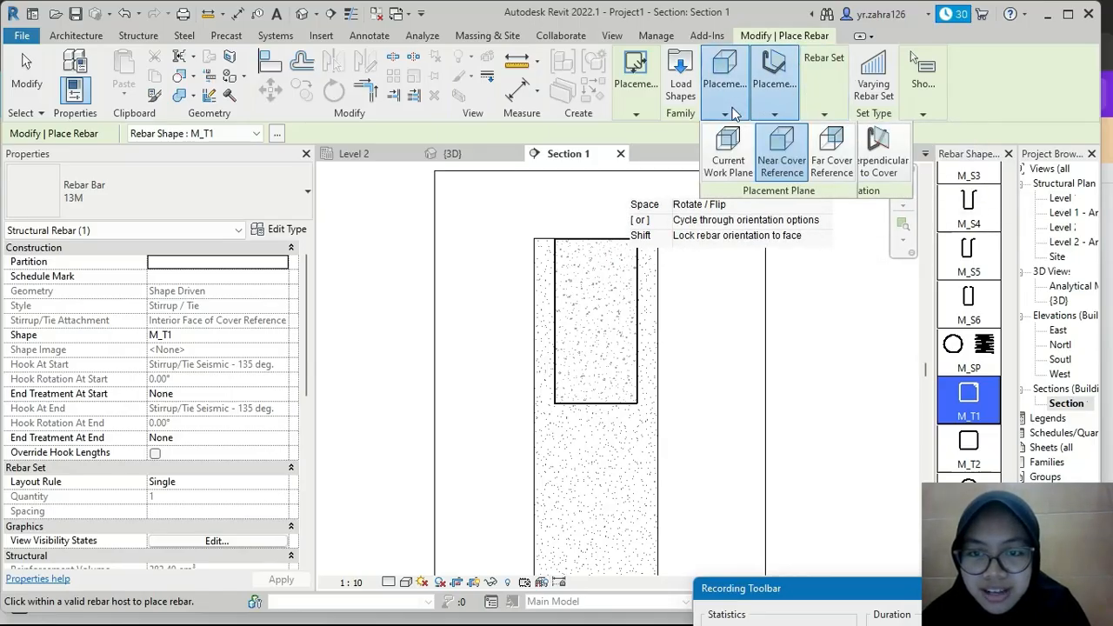
{"action": "left_click", "coordinate": [727, 148]}
{"action": "mouse_move", "coordinate": [781, 118]}
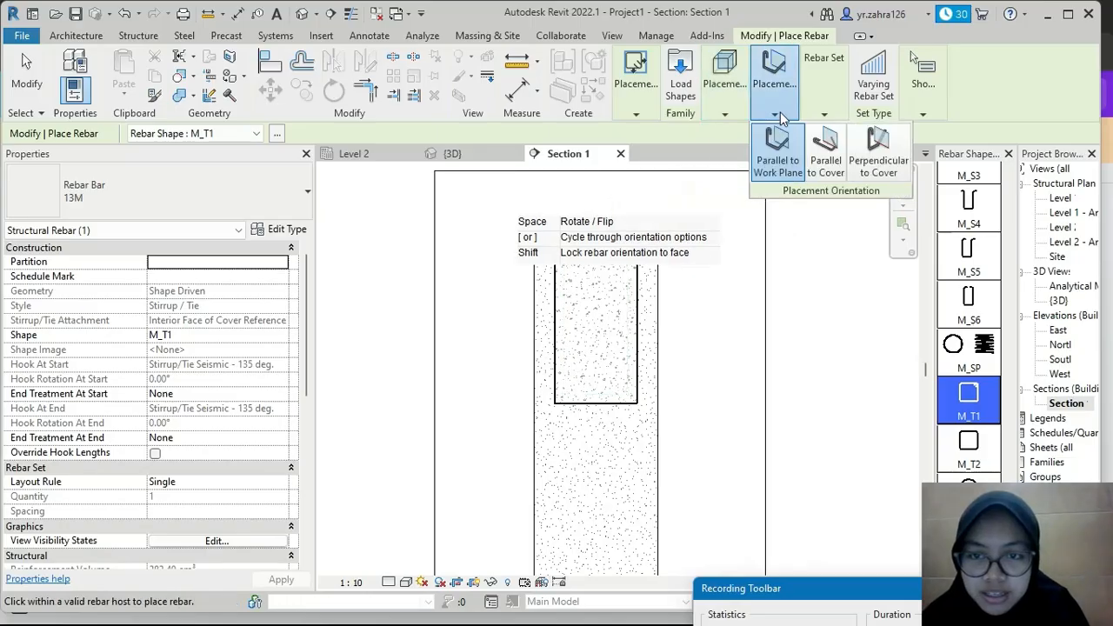
{"action": "left_click", "coordinate": [827, 146]}
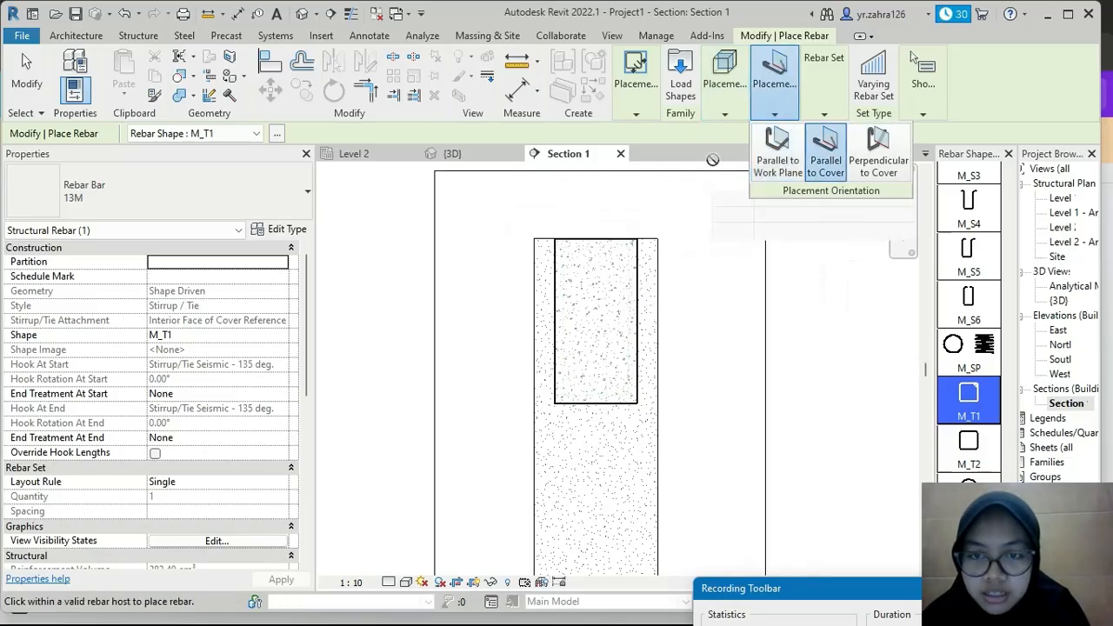
{"action": "left_click", "coordinate": [878, 149]}
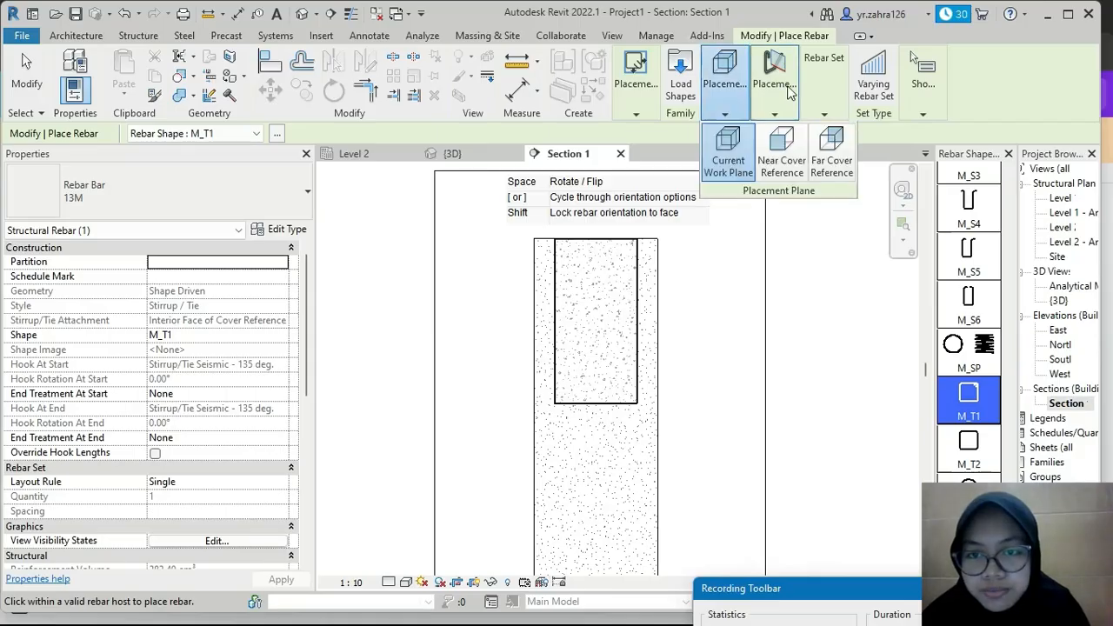
{"action": "left_click", "coordinate": [774, 146]}
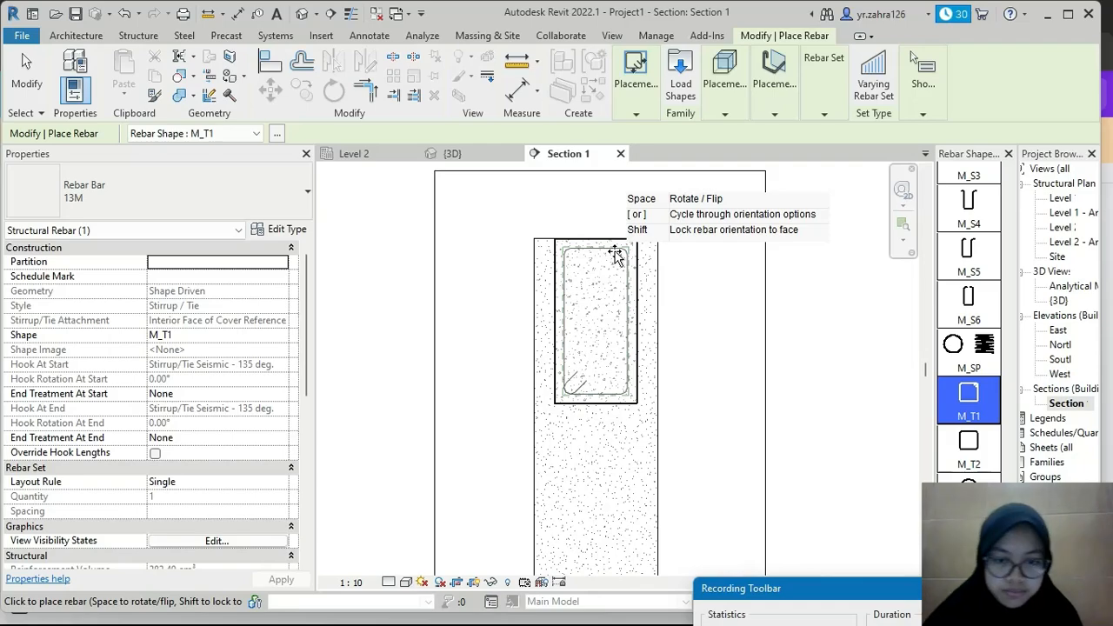
Step: Rotate the M_T1 stirrup so its hooks sit at the beam's upper-left corner, place it, and end the rebar placement
{"action": "key", "text": "space"}
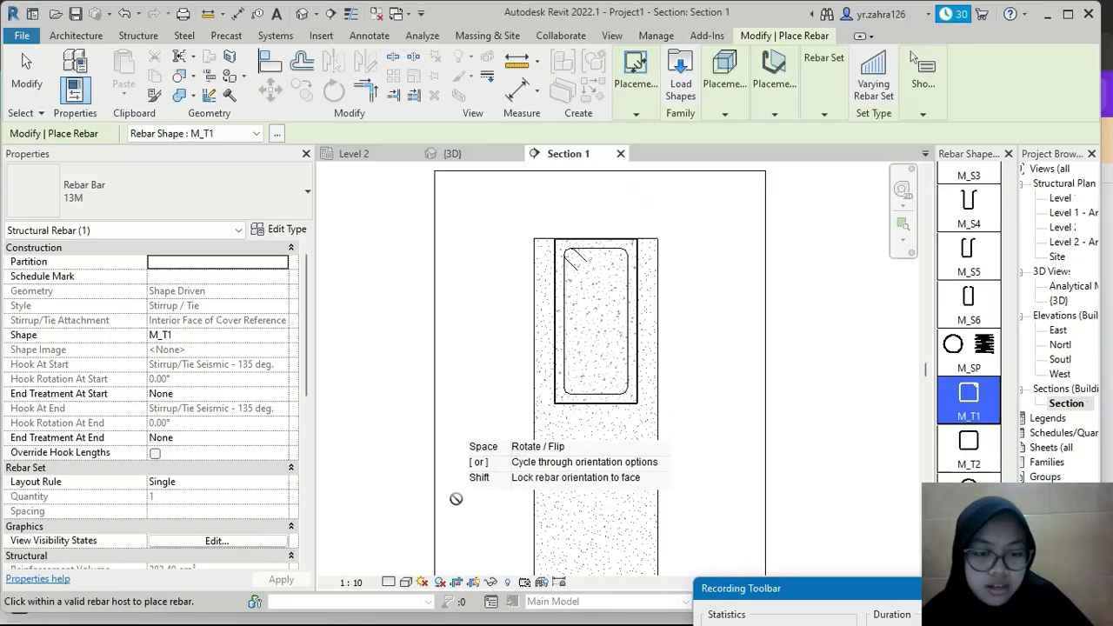
{"action": "key", "text": "Escape"}
Step: Set the section view's detail level to Fine so the stirrup shows its real thickness
{"action": "left_click", "coordinate": [405, 582]}
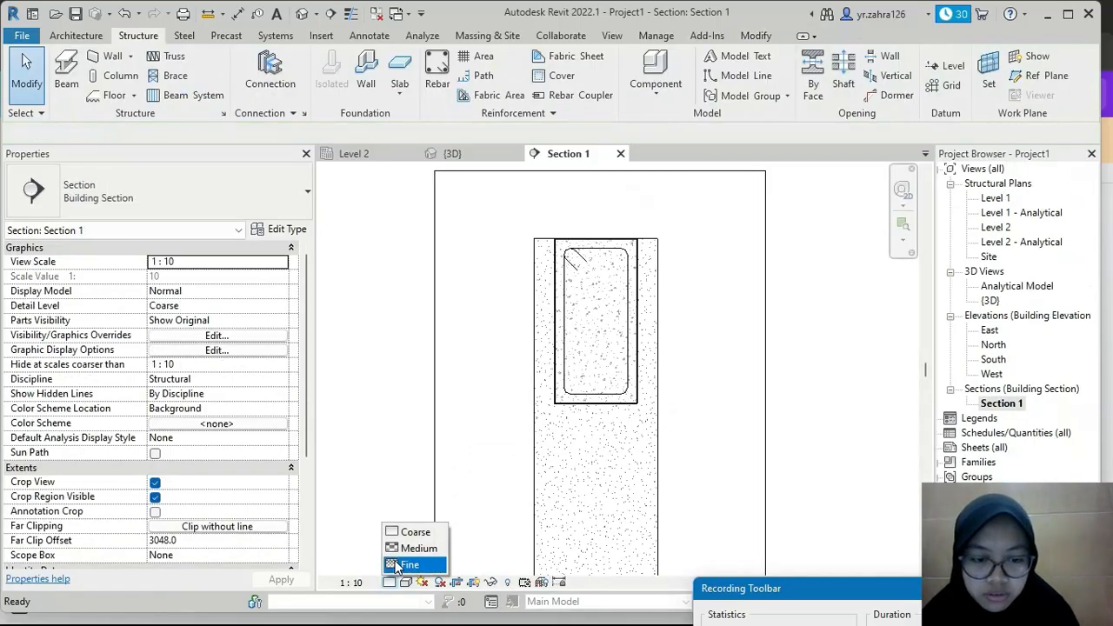
{"action": "left_click", "coordinate": [409, 566]}
{"action": "scroll", "coordinate": [639, 237], "scroll_direction": "up", "scroll_amount": 4}
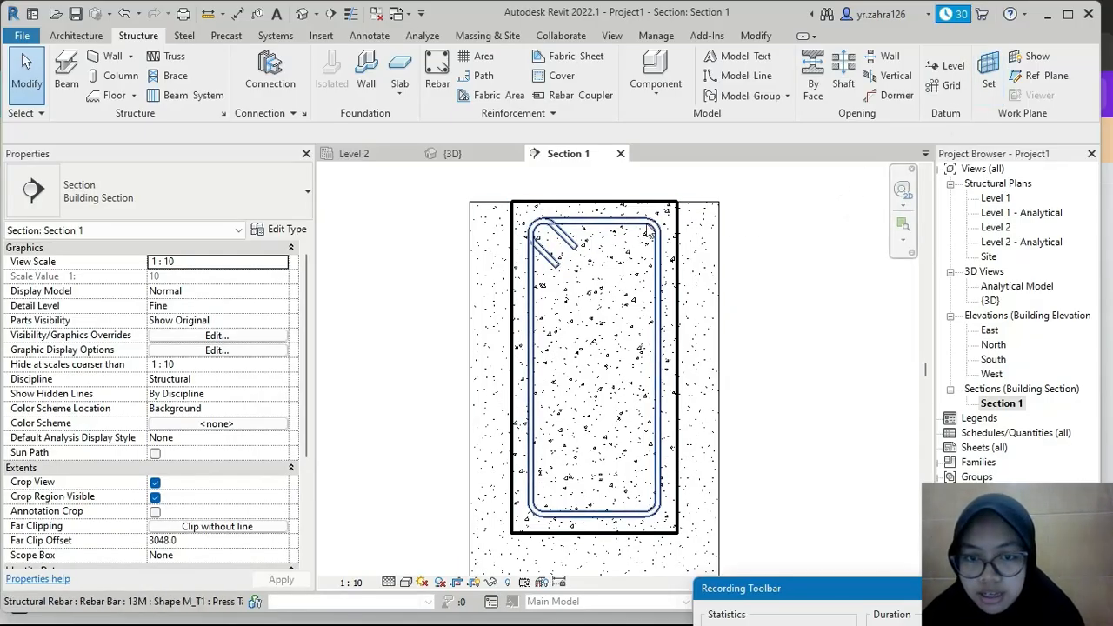
Step: Start placing rebar in the 400 x 800mm concrete beam and choose the straight M_00 rebar shape
{"action": "left_click", "coordinate": [675, 209]}
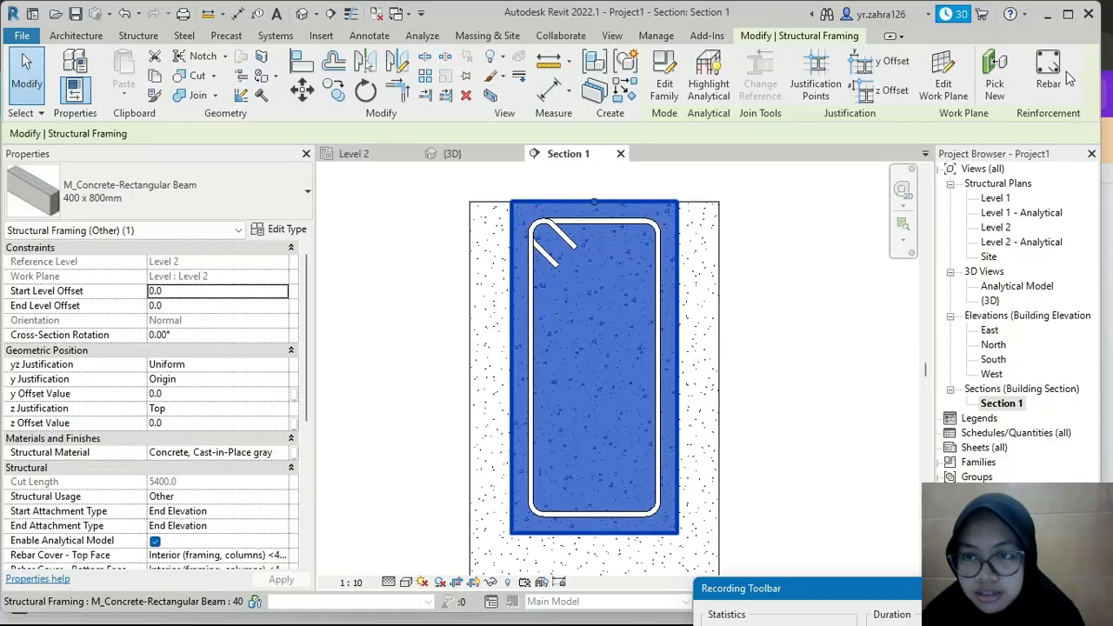
{"action": "left_click", "coordinate": [1054, 80]}
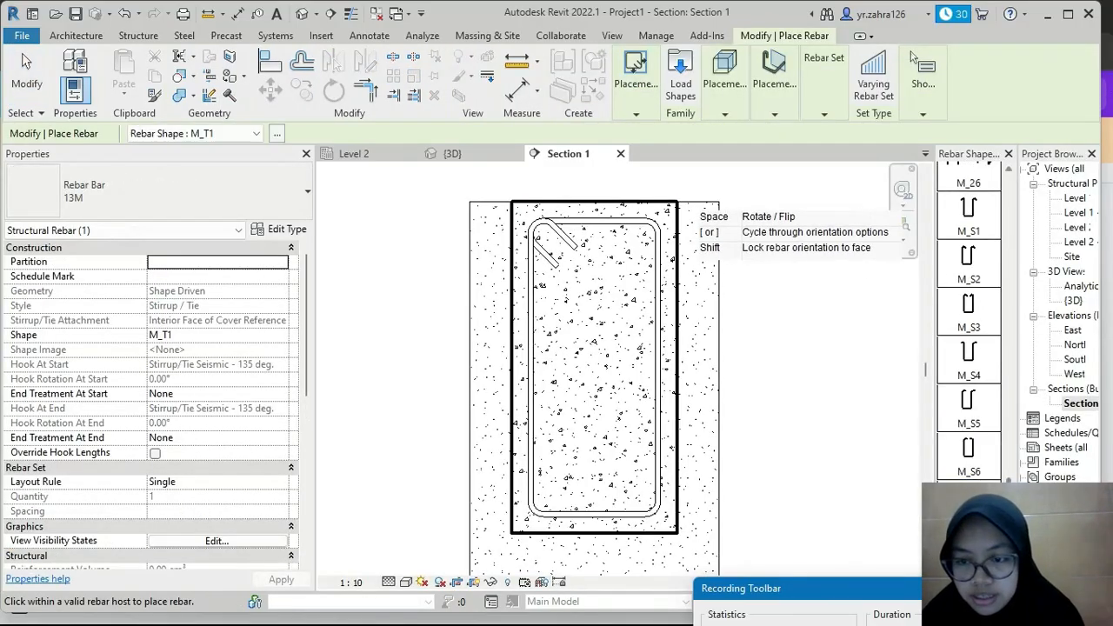
{"action": "scroll", "coordinate": [970, 313], "scroll_direction": "up", "scroll_amount": 10}
{"action": "left_click", "coordinate": [966, 194]}
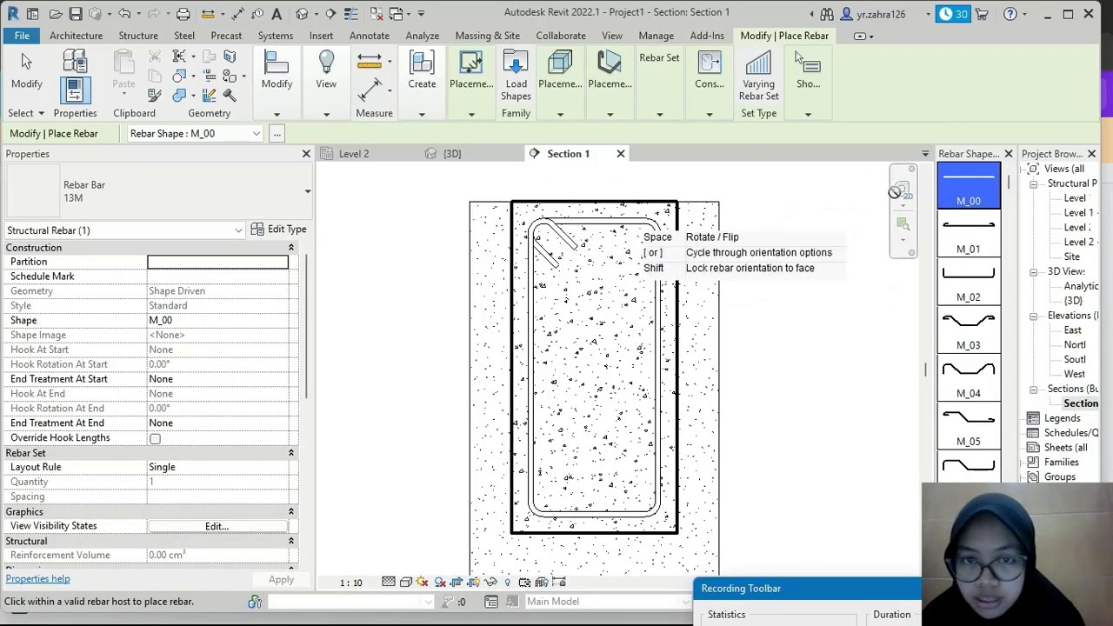
Step: Set the rebar placement orientation to Perpendicular to Cover
{"action": "mouse_move", "coordinate": [646, 113]}
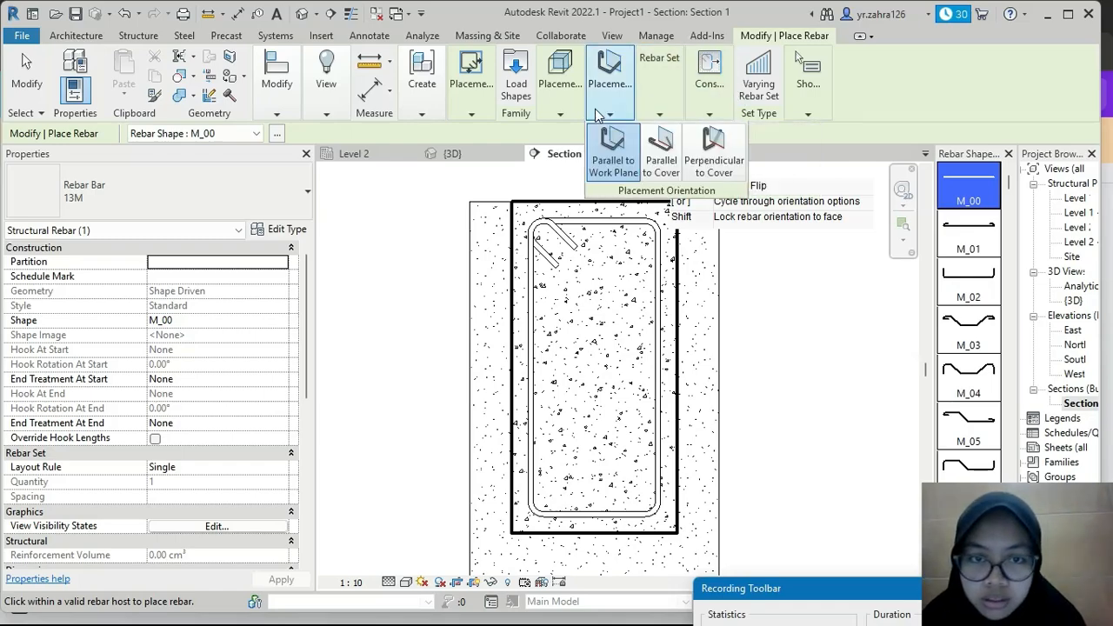
{"action": "mouse_move", "coordinate": [564, 105]}
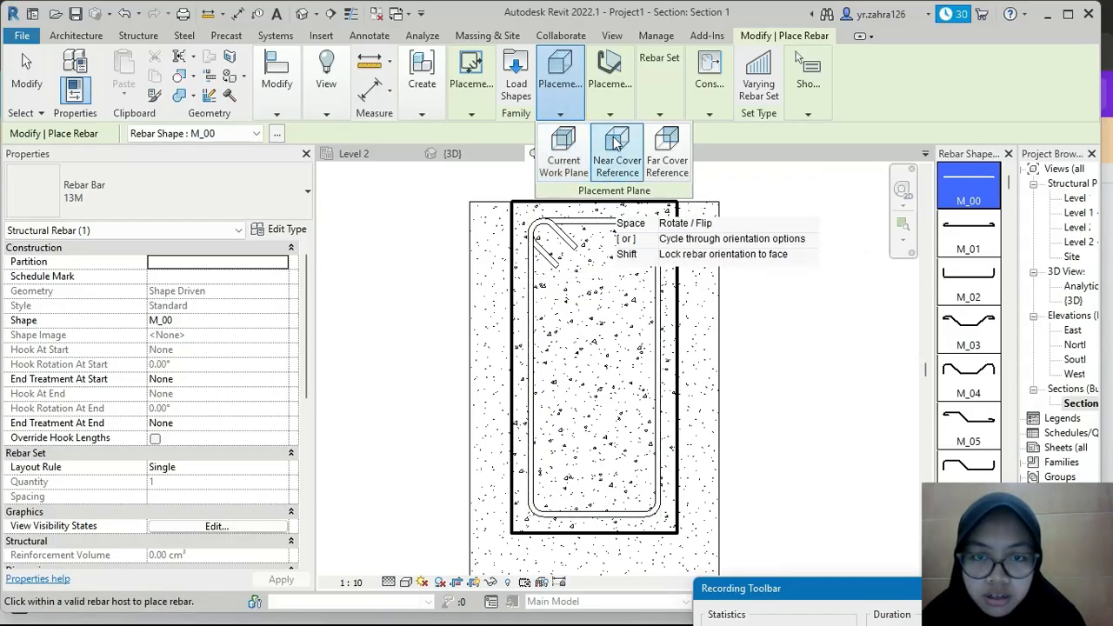
{"action": "mouse_move", "coordinate": [619, 91]}
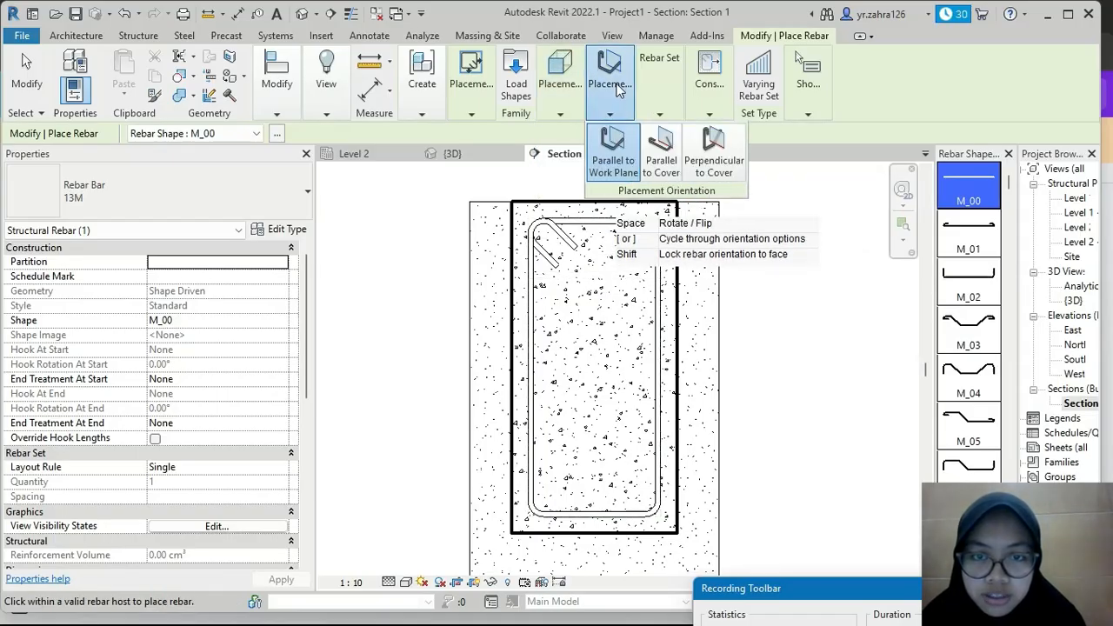
{"action": "left_click", "coordinate": [661, 157]}
{"action": "left_click", "coordinate": [696, 167]}
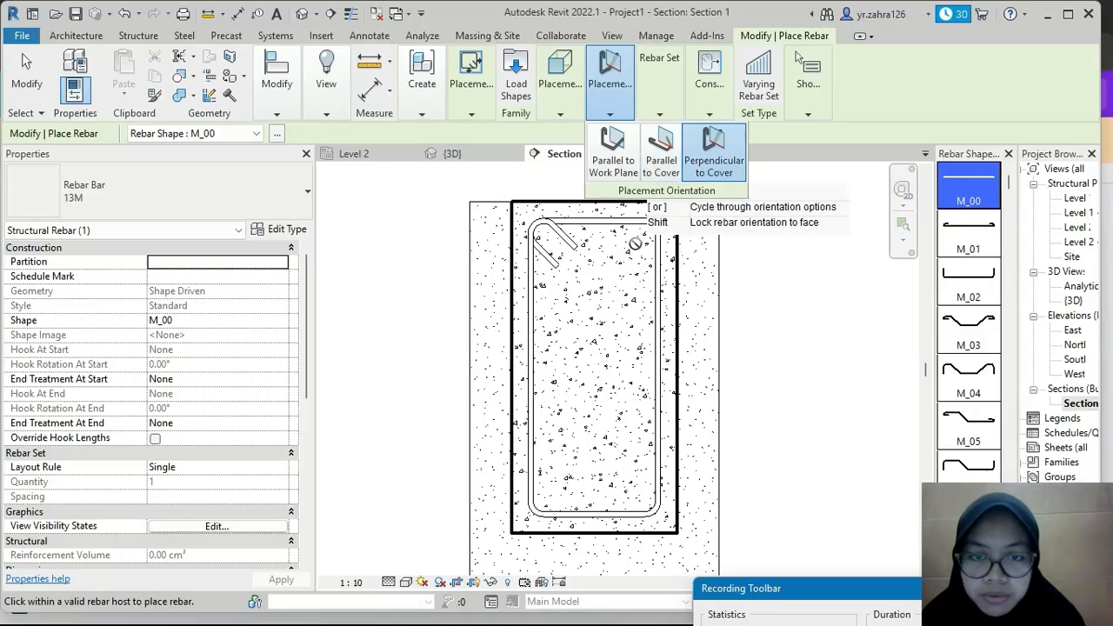
{"action": "left_click", "coordinate": [579, 156]}
{"action": "mouse_move", "coordinate": [613, 96]}
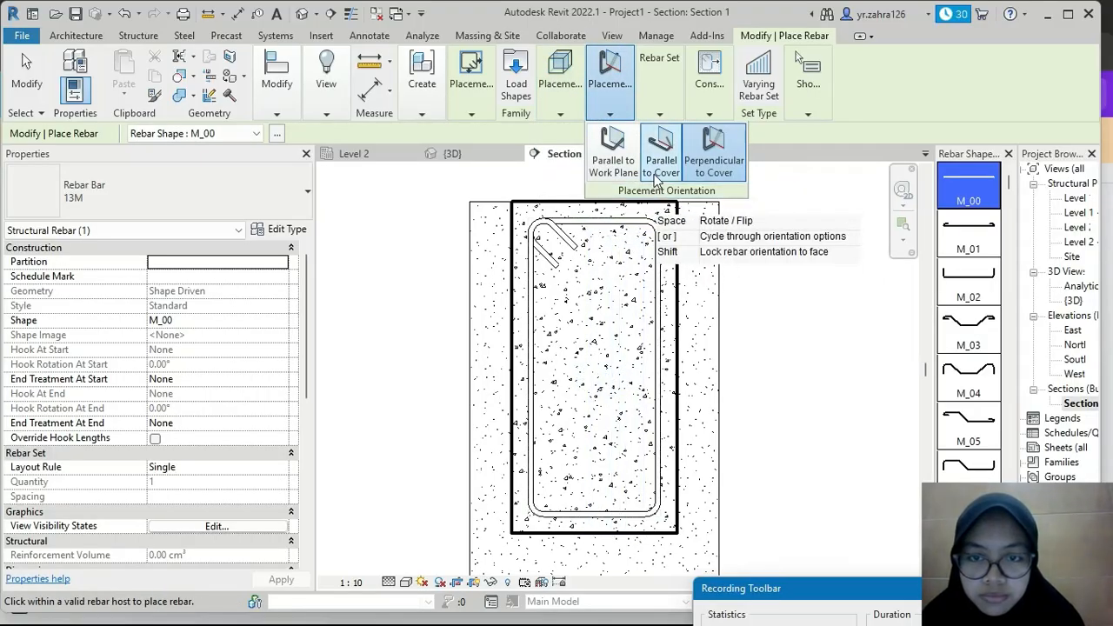
Step: Place one M_00 bar inside the stirrup's upper-left hooked corner and end the rebar placement
{"action": "scroll", "coordinate": [540, 228], "scroll_direction": "up", "scroll_amount": 4}
{"action": "scroll", "coordinate": [541, 227], "scroll_direction": "up", "scroll_amount": 1}
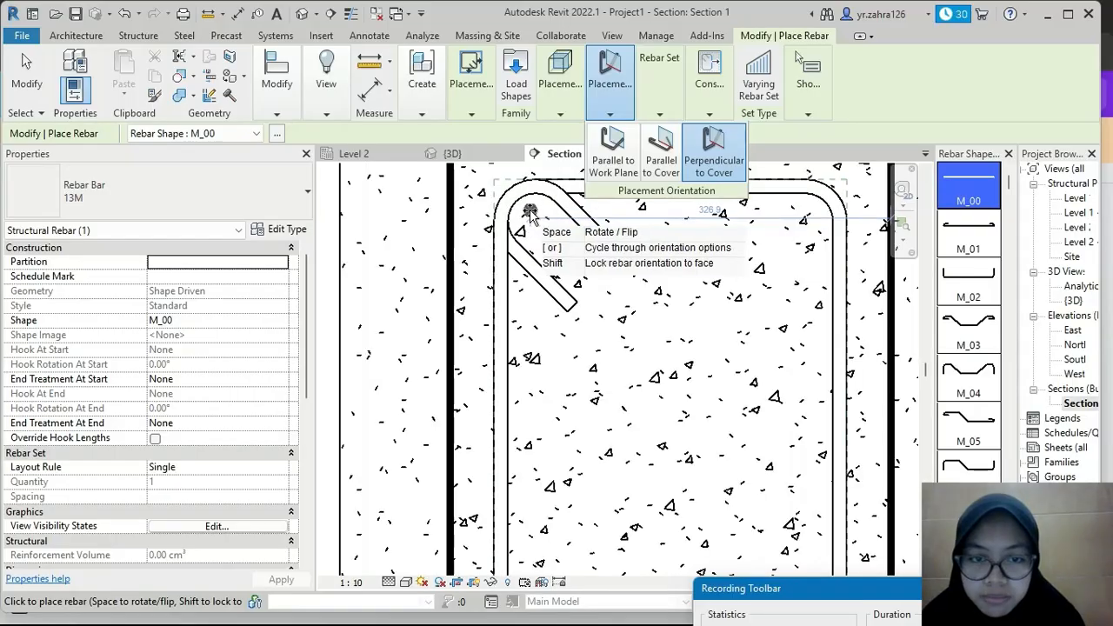
{"action": "left_click", "coordinate": [526, 213]}
{"action": "scroll", "coordinate": [607, 244], "scroll_direction": "down", "scroll_amount": 5}
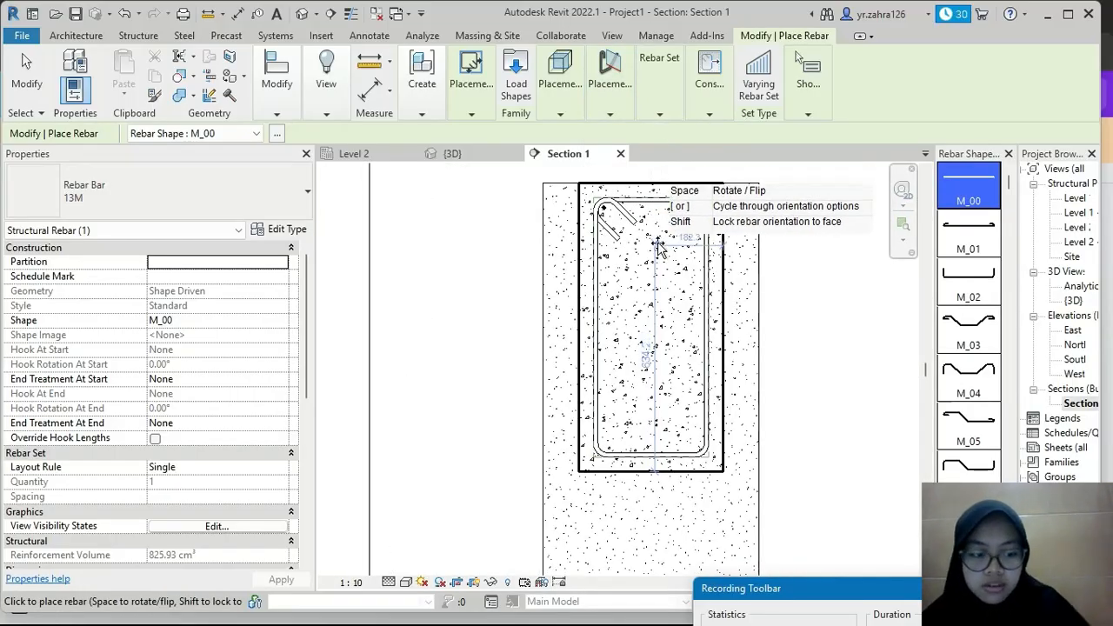
{"action": "key", "text": "Escape"}
{"action": "scroll", "coordinate": [607, 215], "scroll_direction": "up", "scroll_amount": 2}
{"action": "key", "text": "Escape"}
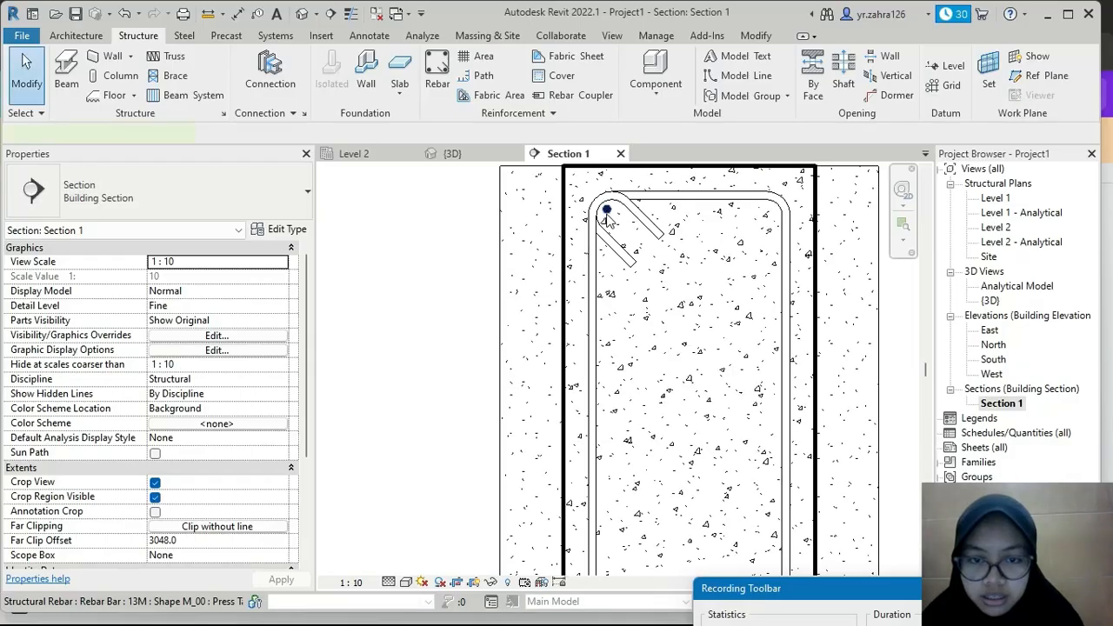
Step: Turn the upper-left M_00 bar into a Fixed Number set of 3 bars and change its type to 25M
{"action": "left_click", "coordinate": [607, 214]}
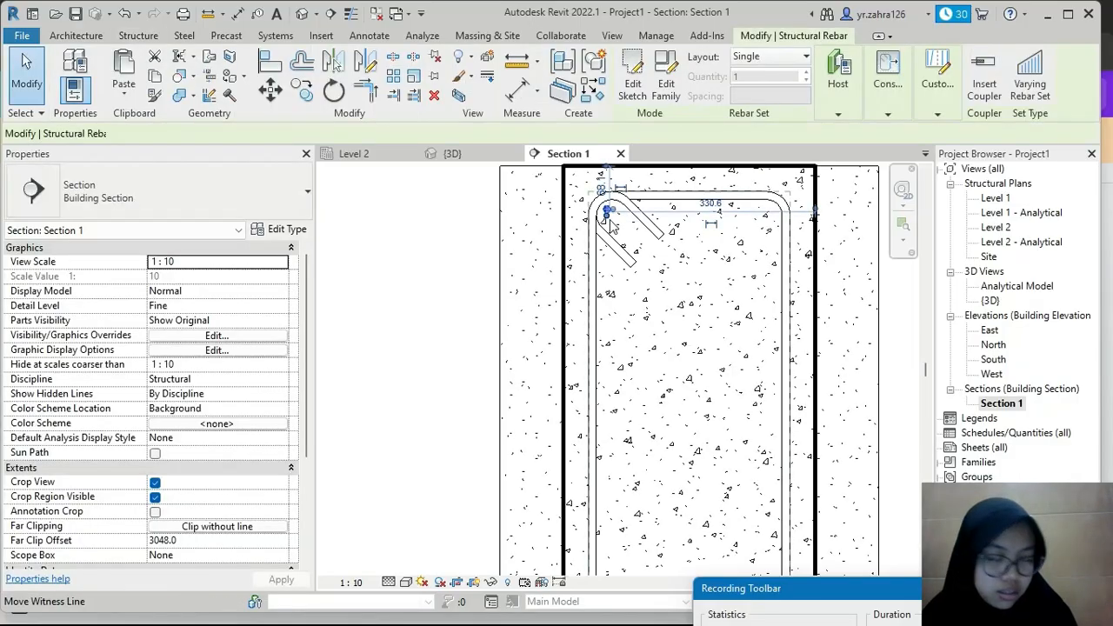
{"action": "left_click", "coordinate": [755, 57]}
{"action": "left_click", "coordinate": [767, 98]}
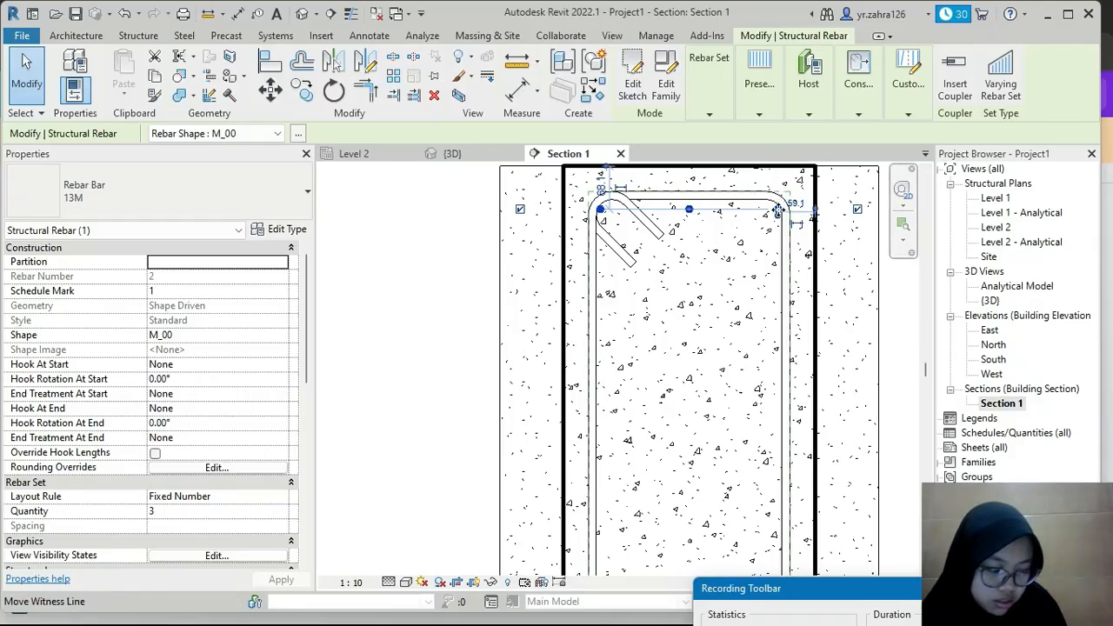
{"action": "scroll", "coordinate": [705, 193], "scroll_direction": "up", "scroll_amount": 2}
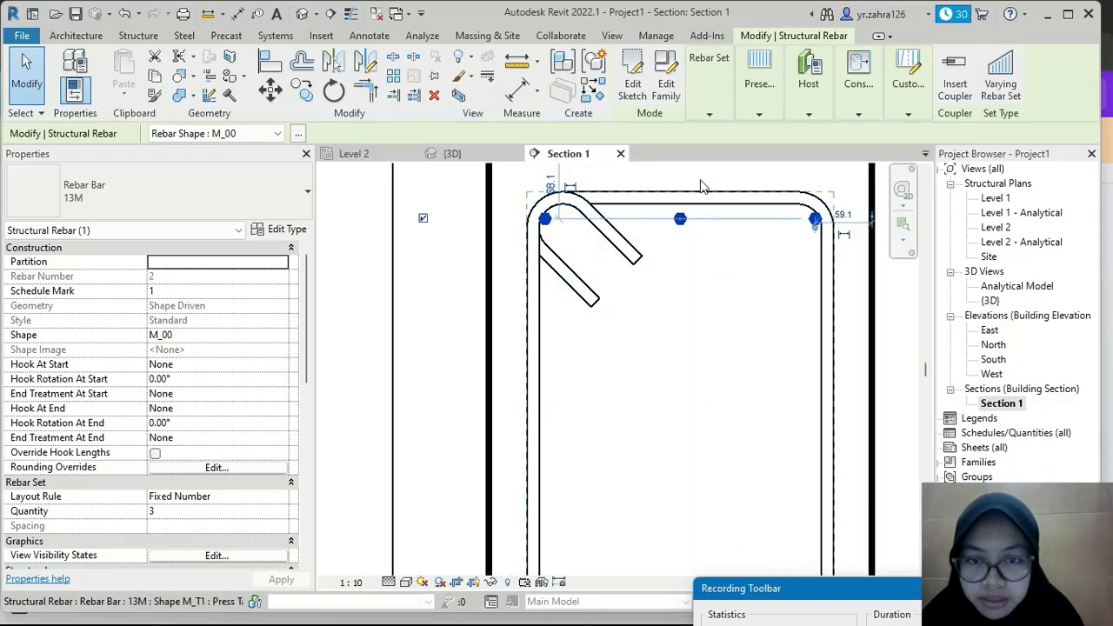
{"action": "left_click", "coordinate": [727, 81]}
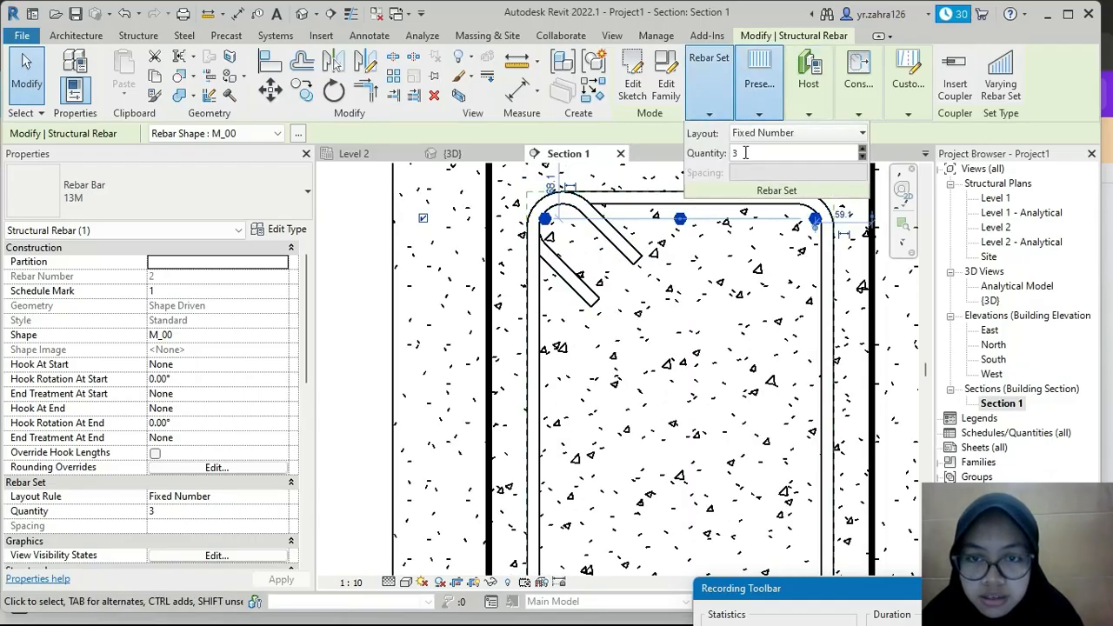
{"action": "left_click", "coordinate": [761, 111]}
{"action": "left_click", "coordinate": [231, 196]}
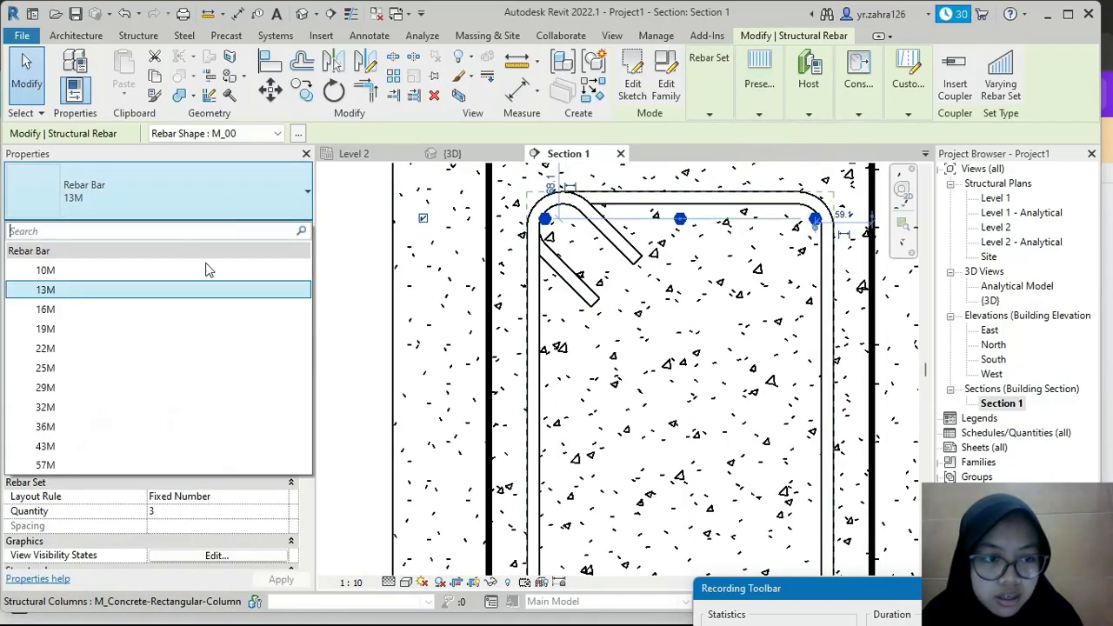
{"action": "left_click", "coordinate": [74, 368]}
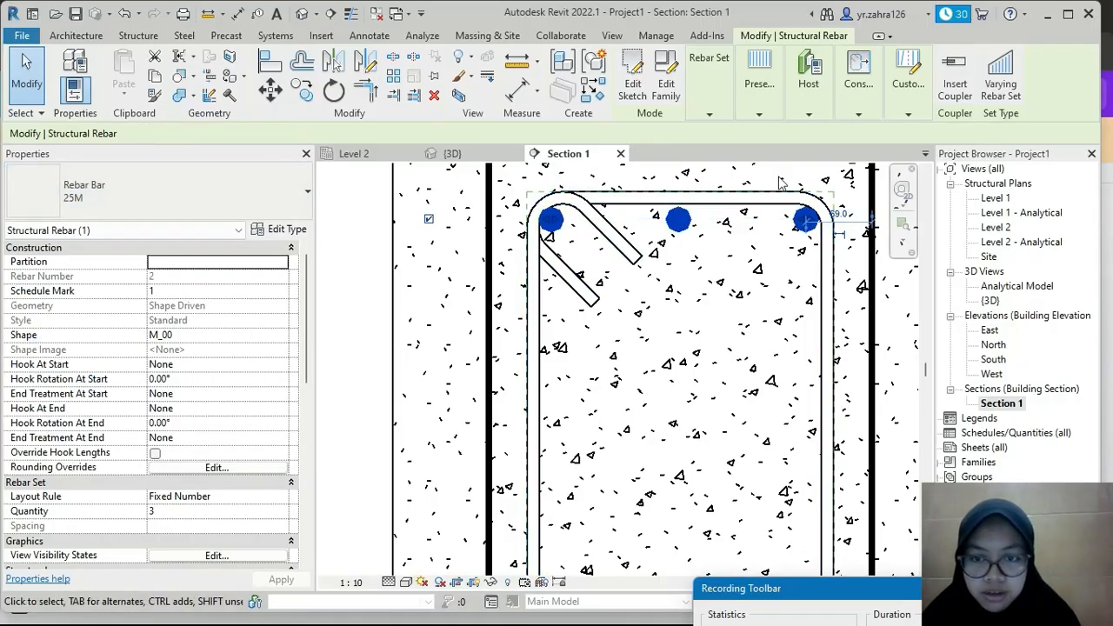
Step: Edit the top bar set's constraints, picking the out-of-plane handle of the bar at the stirrup's hooked corner
{"action": "left_click", "coordinate": [858, 87]}
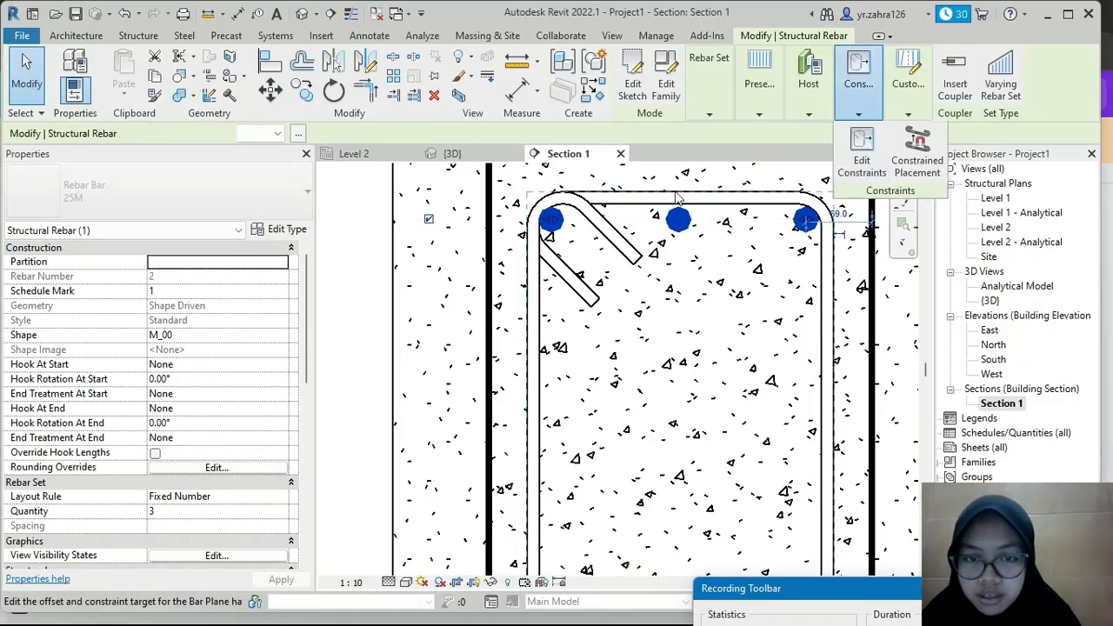
{"action": "left_click", "coordinate": [862, 153]}
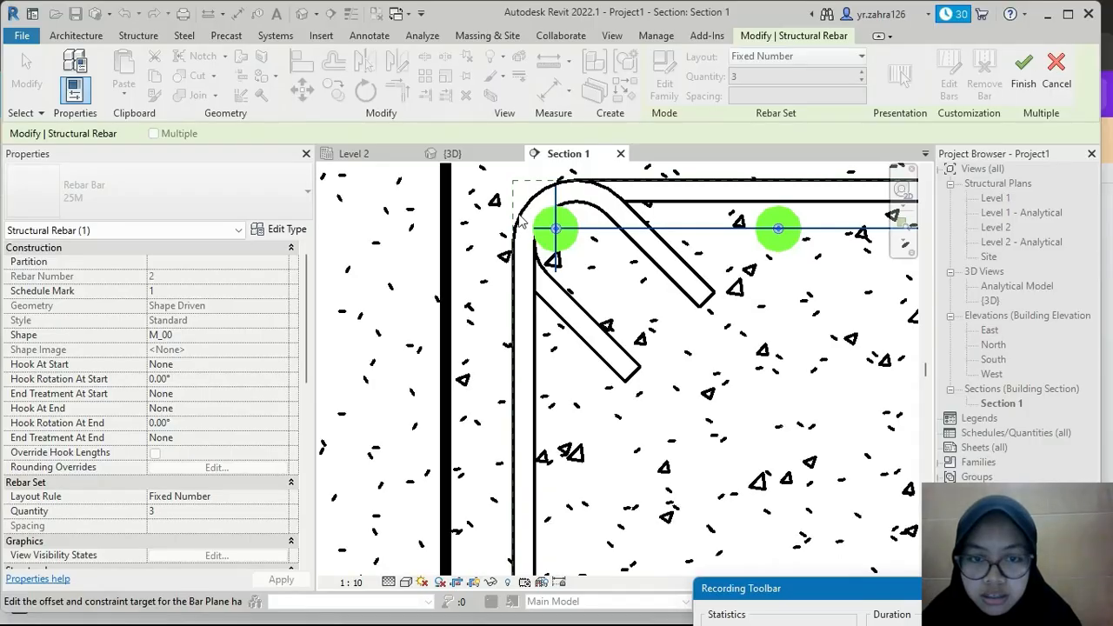
{"action": "scroll", "coordinate": [547, 205], "scroll_direction": "up", "scroll_amount": 2}
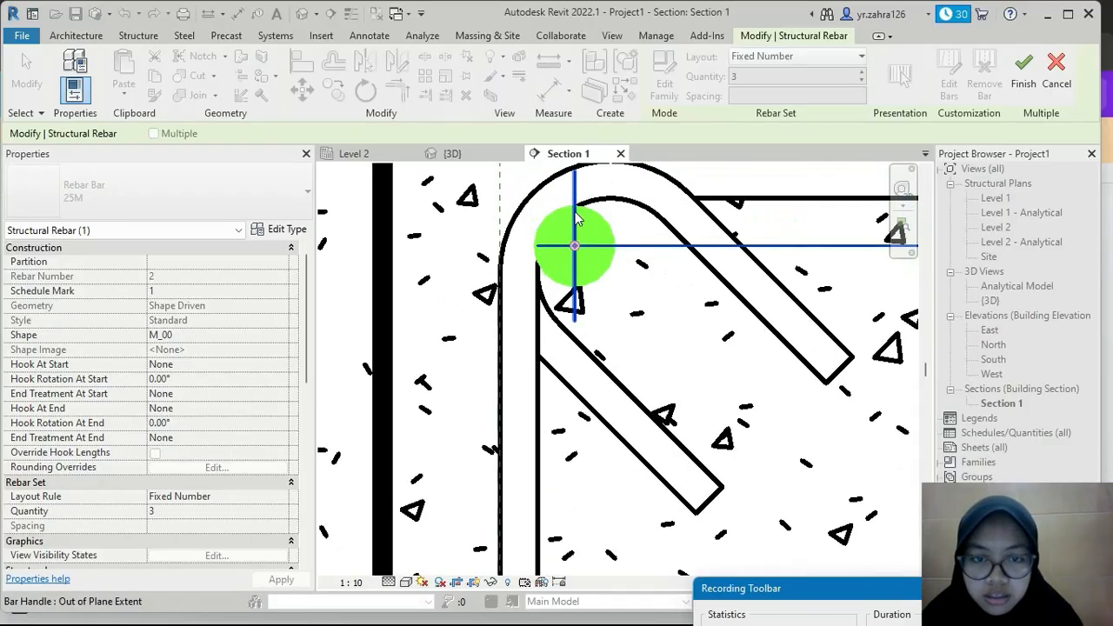
{"action": "left_click", "coordinate": [575, 211]}
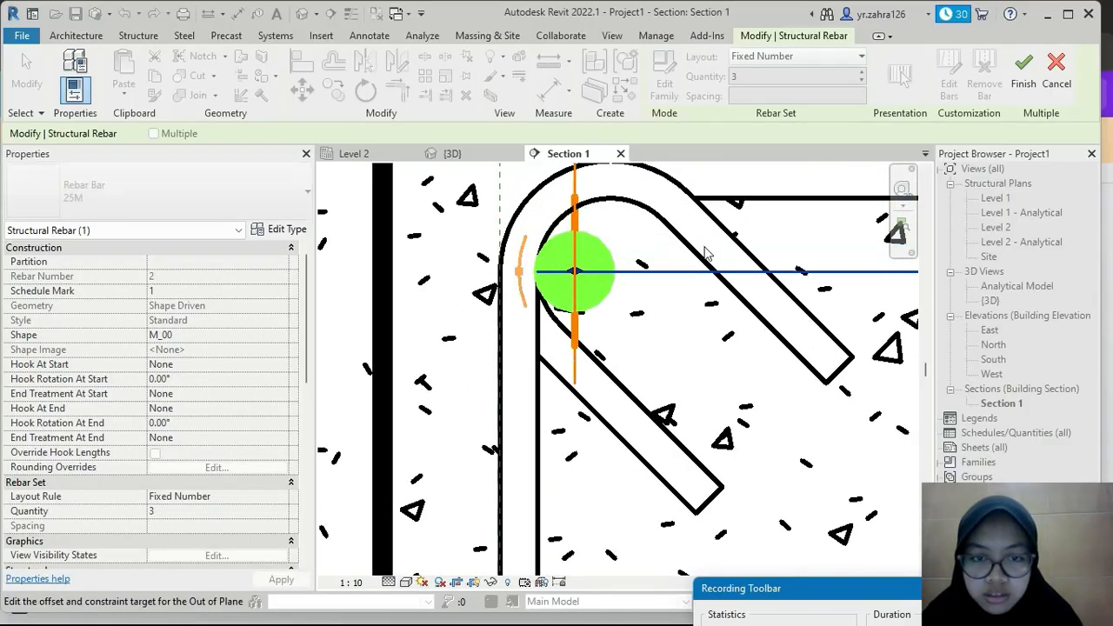
{"action": "scroll", "coordinate": [707, 253], "scroll_direction": "down", "scroll_amount": 3}
Step: Constrain the bar at the stirrup's upper-right corner to the middle of the stirrup's bend
{"action": "middle_click_drag", "start_coordinate": [743, 268], "coordinate": [343, 268]}
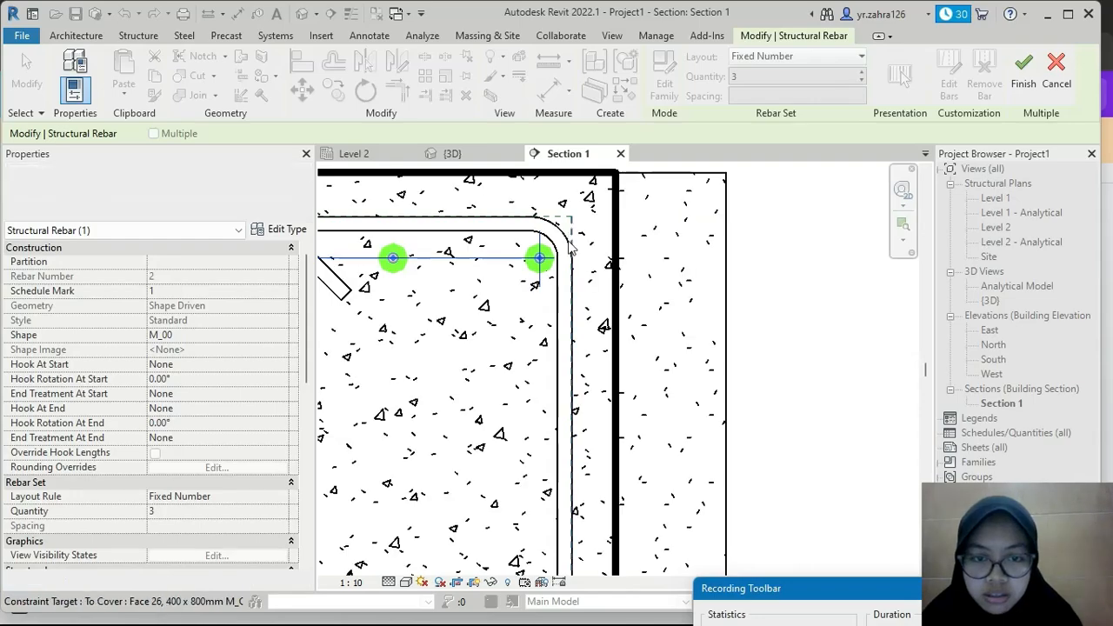
{"action": "scroll", "coordinate": [572, 249], "scroll_direction": "up", "scroll_amount": 5}
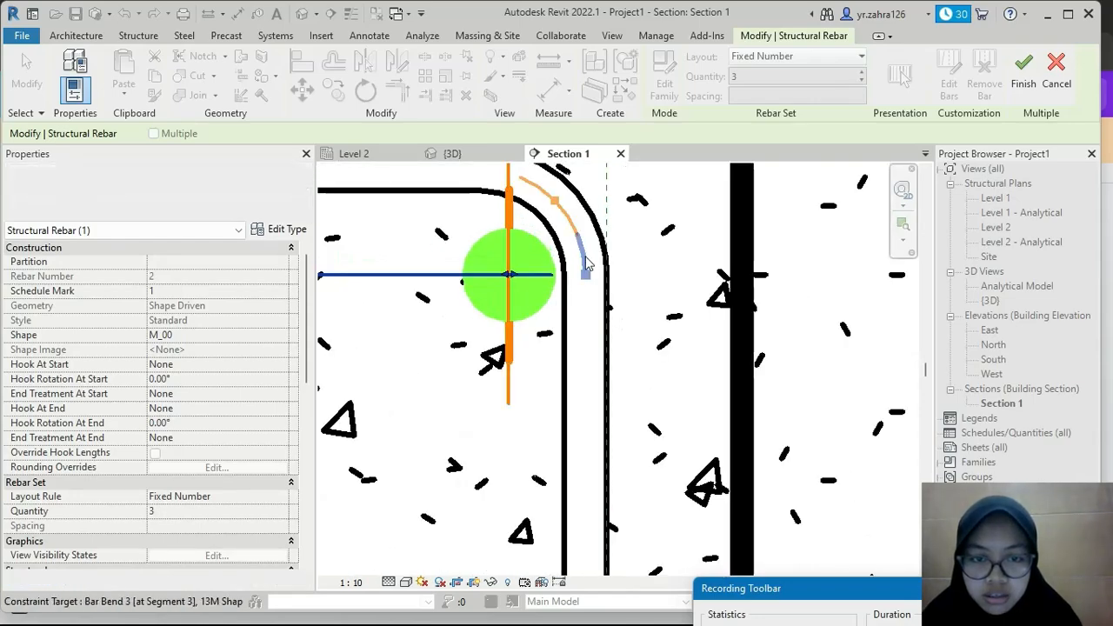
{"action": "left_click", "coordinate": [569, 223]}
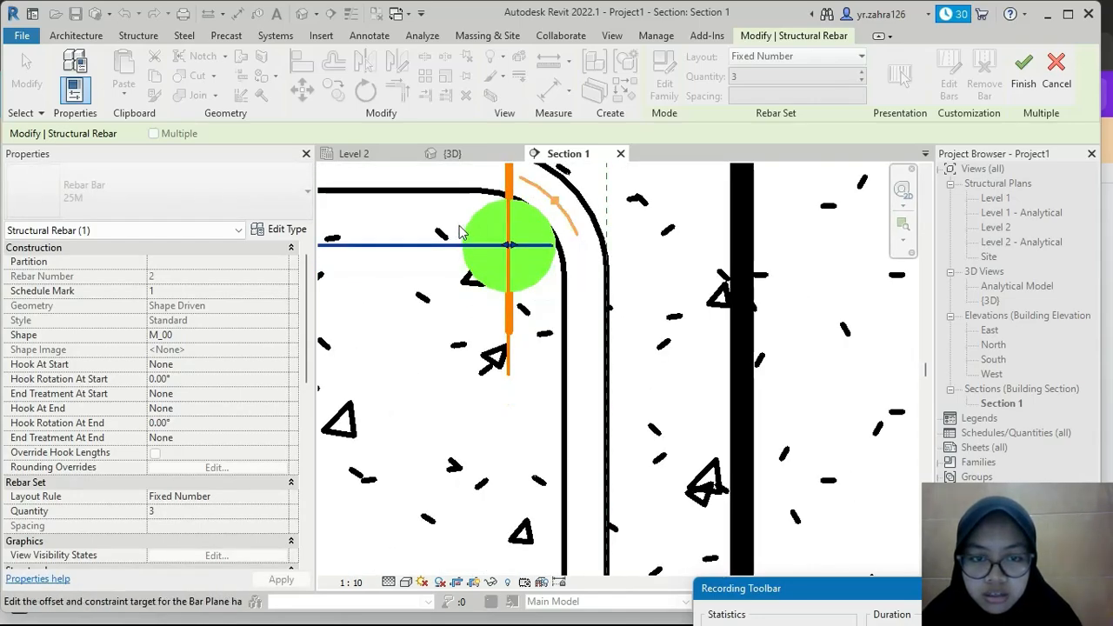
Step: Constrain the upper-left bar to the 45-degree point of the stirrup's end hook bend and finish the constraint edit
{"action": "scroll", "coordinate": [488, 243], "scroll_direction": "down", "scroll_amount": 4}
{"action": "scroll", "coordinate": [526, 273], "scroll_direction": "up", "scroll_amount": 4}
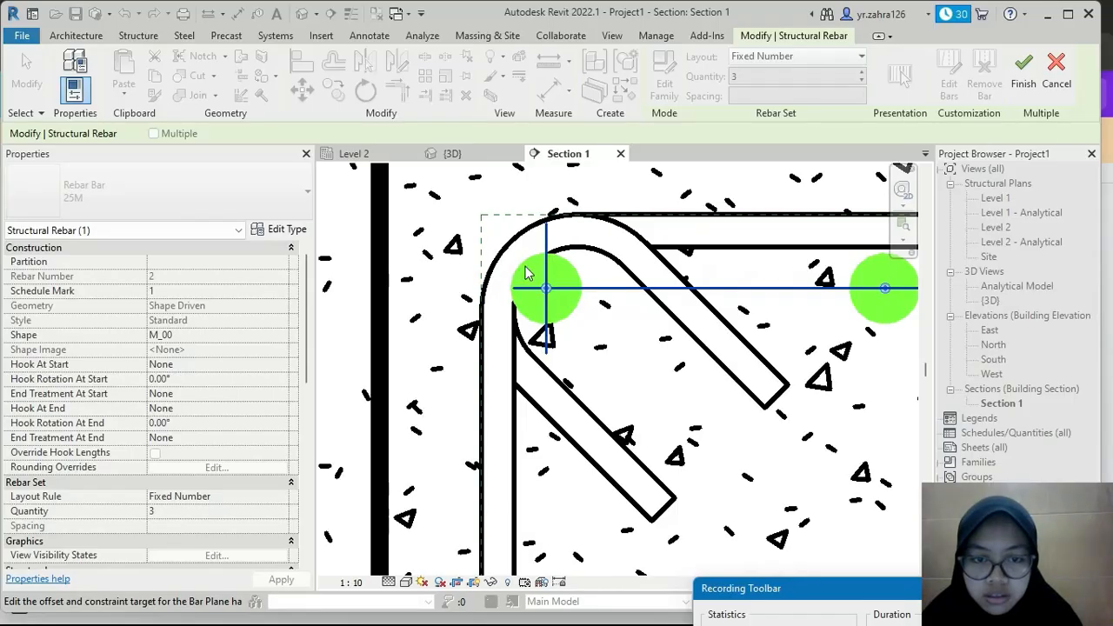
{"action": "left_click", "coordinate": [546, 256]}
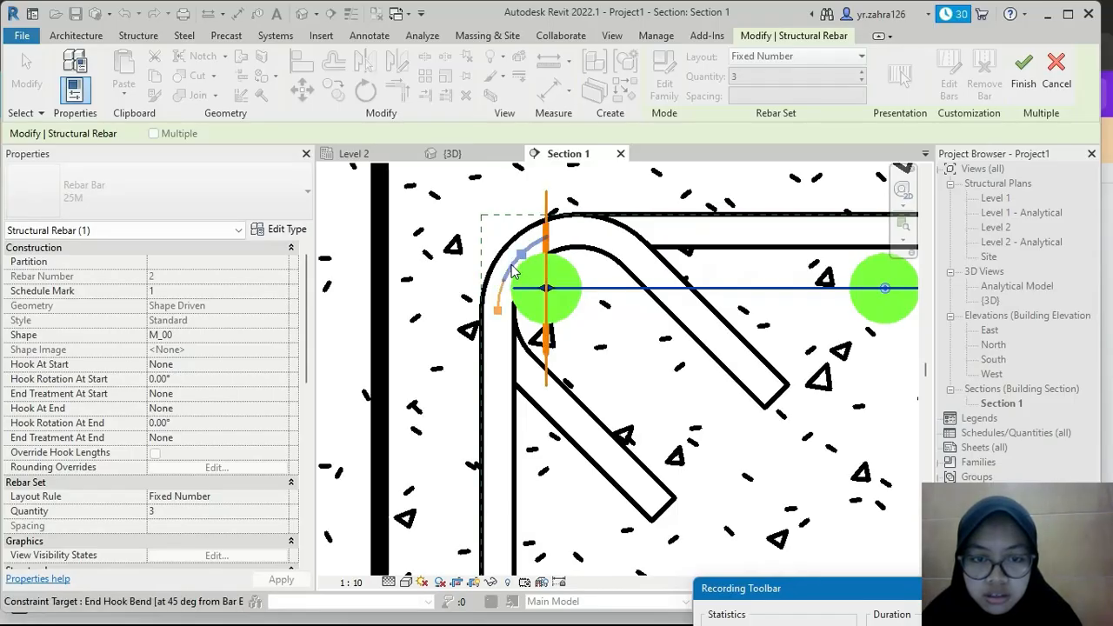
{"action": "left_click", "coordinate": [513, 271]}
{"action": "scroll", "coordinate": [670, 271], "scroll_direction": "down", "scroll_amount": 4}
{"action": "middle_click_drag", "start_coordinate": [713, 280], "coordinate": [544, 300]}
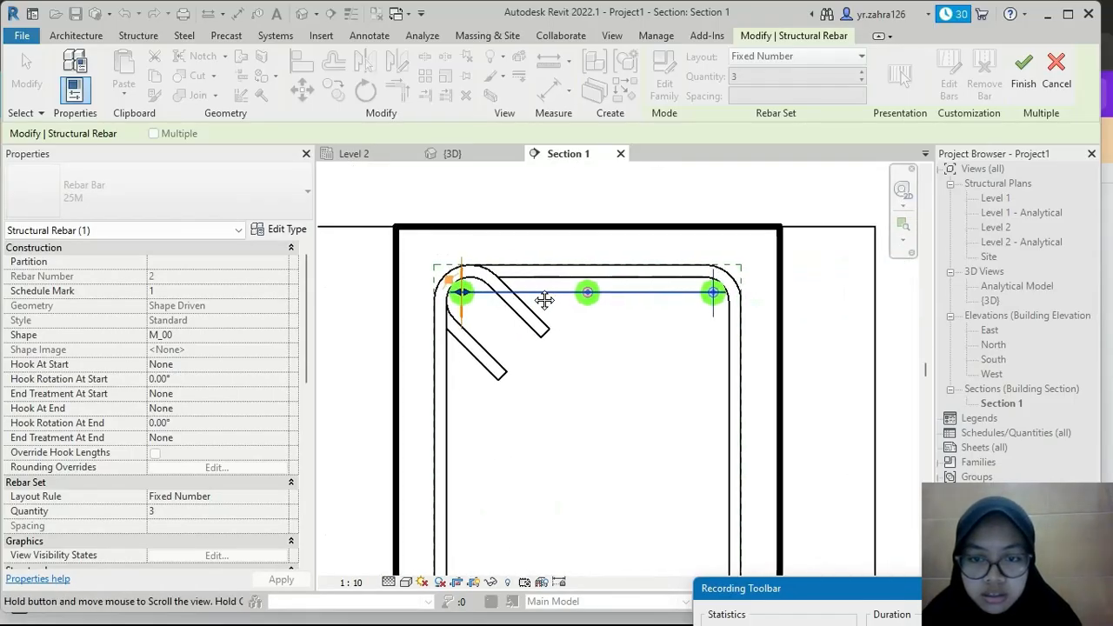
{"action": "scroll", "coordinate": [626, 292], "scroll_direction": "up", "scroll_amount": 5}
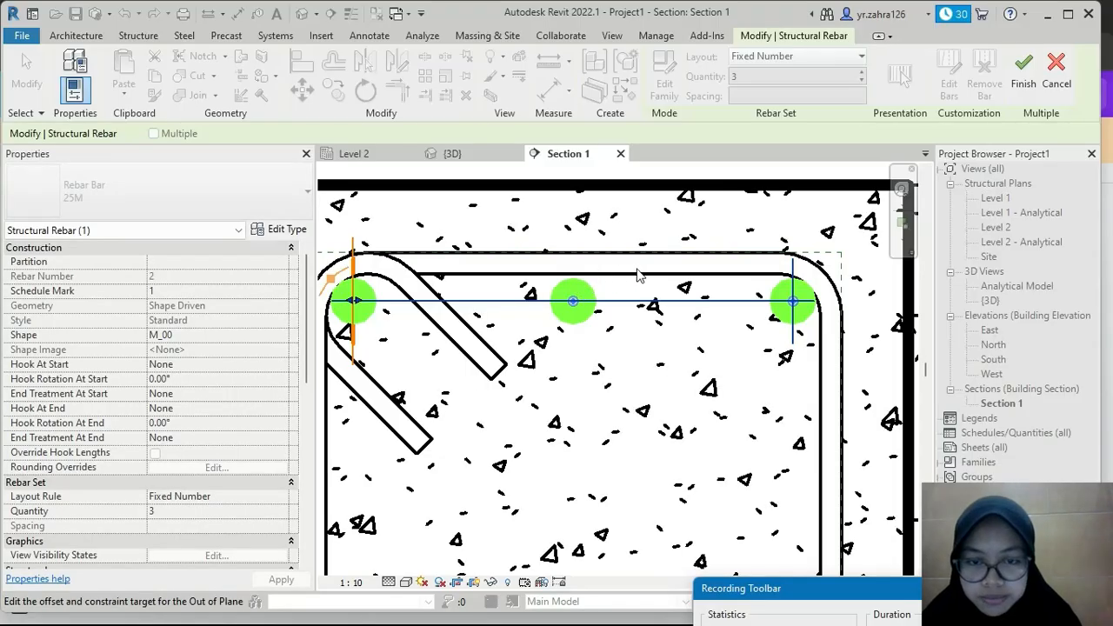
{"action": "middle_click_drag", "start_coordinate": [590, 281], "coordinate": [631, 296]}
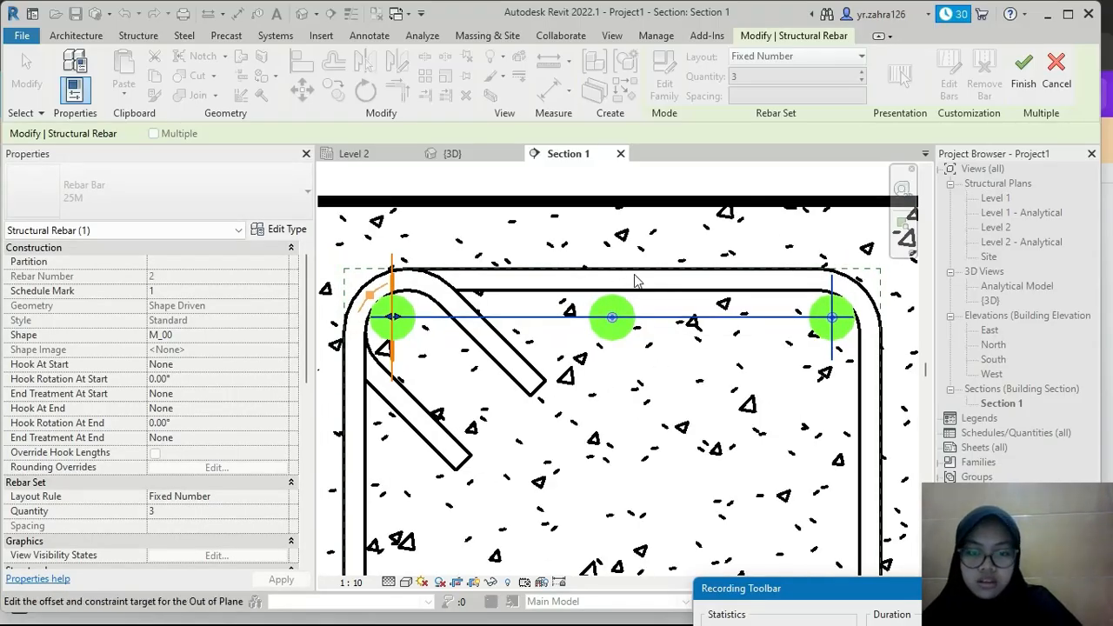
{"action": "left_click", "coordinate": [1023, 68]}
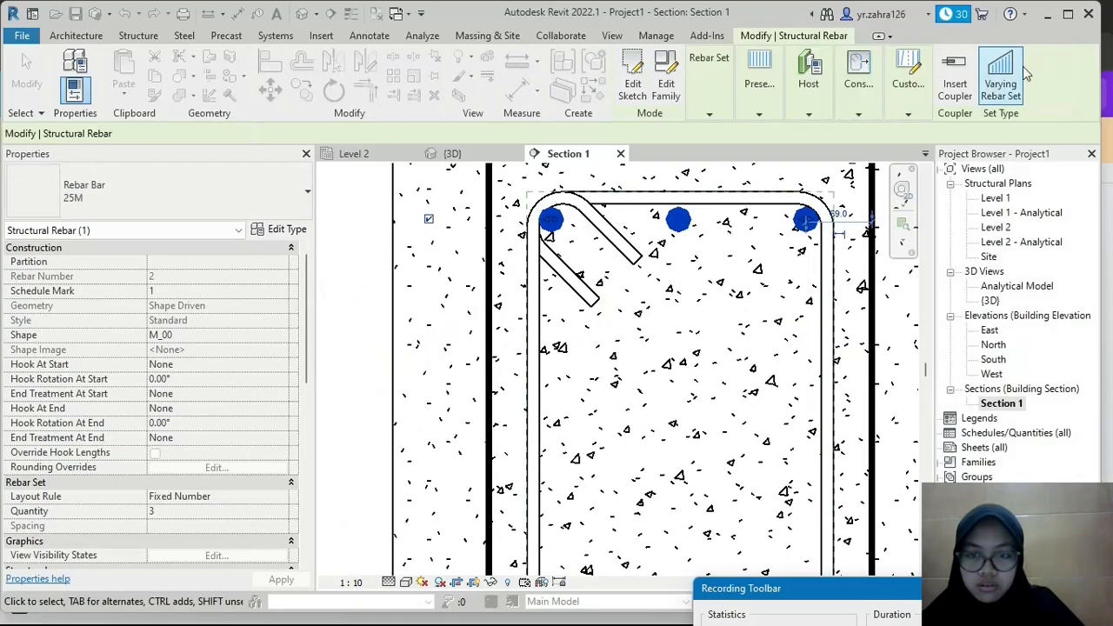
Step: Edit the top bar set's constraints and constrain the upper-left bar's plane handle to the 45-degree point of the stirrup's end hook bend
{"action": "scroll", "coordinate": [627, 215], "scroll_direction": "up", "scroll_amount": 2}
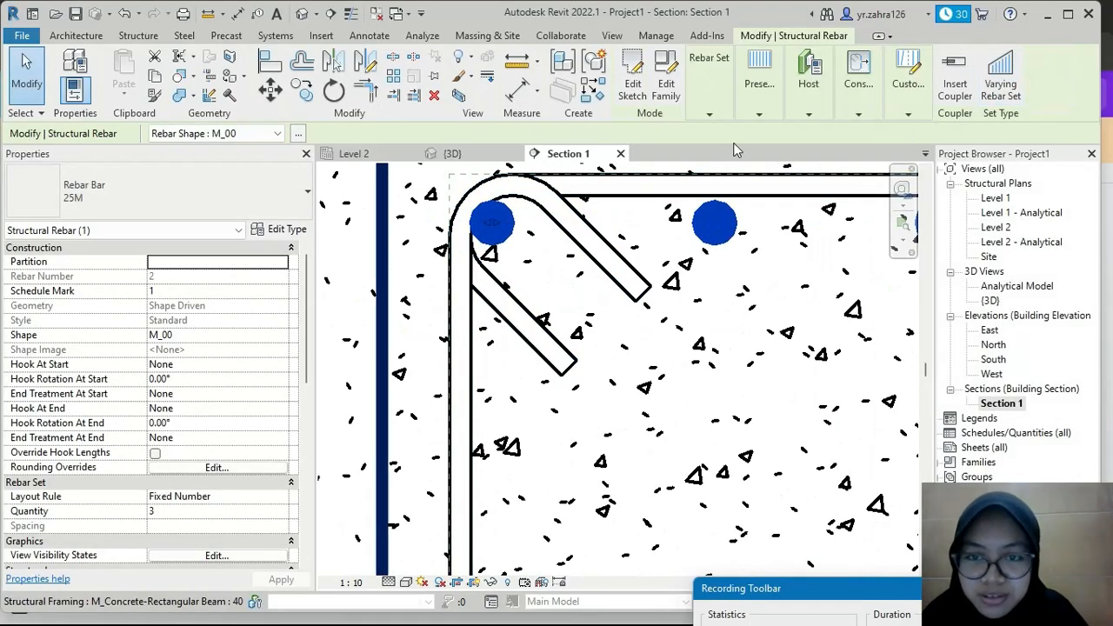
{"action": "left_click", "coordinate": [854, 100]}
{"action": "left_click", "coordinate": [866, 140]}
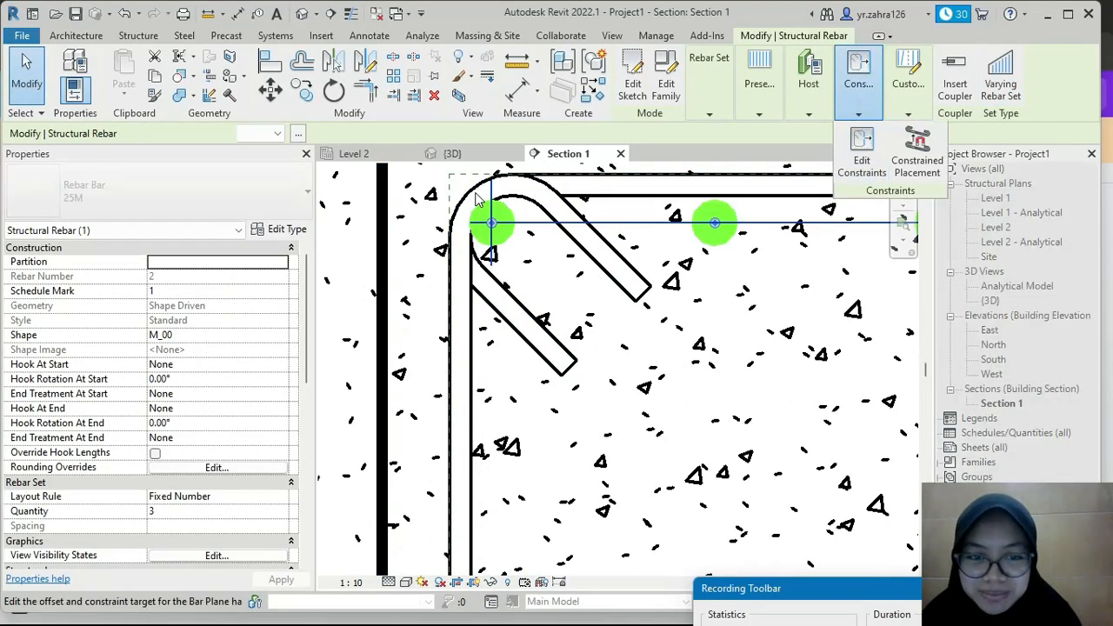
{"action": "scroll", "coordinate": [481, 203], "scroll_direction": "up", "scroll_amount": 1}
{"action": "left_click", "coordinate": [509, 184]}
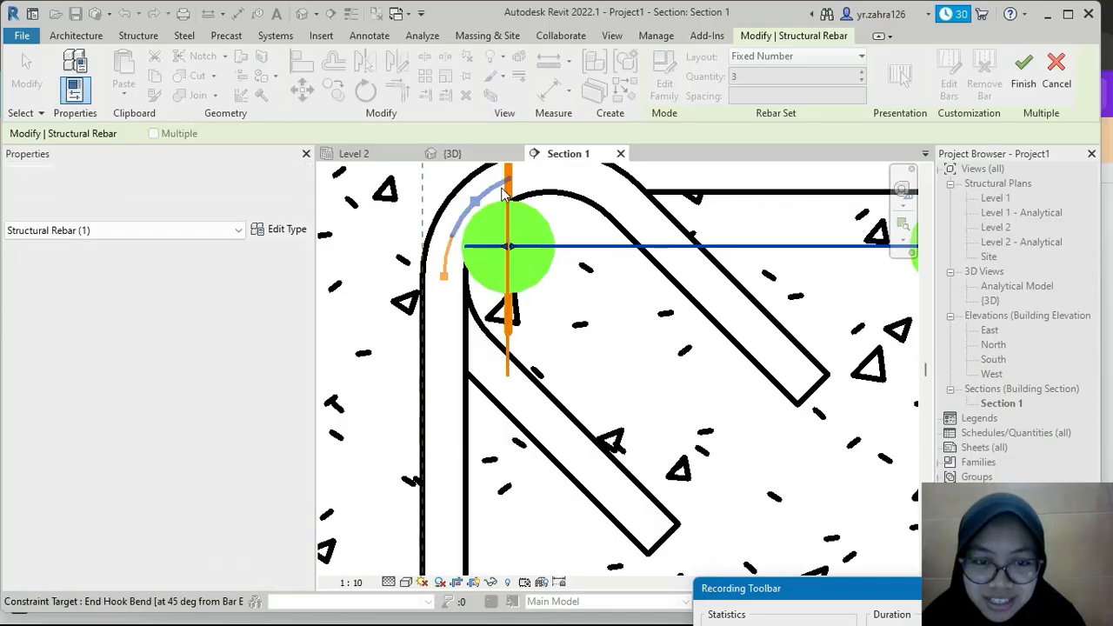
{"action": "left_click", "coordinate": [474, 205]}
Step: Constrain the upper-right bar's plane handle to the arc midpoint of the stirrup's bend, finish the constraint edit and deselect the set
{"action": "scroll", "coordinate": [681, 236], "scroll_direction": "down", "scroll_amount": 2}
{"action": "middle_click_drag", "start_coordinate": [681, 237], "coordinate": [351, 250]}
{"action": "middle_click_drag", "start_coordinate": [666, 211], "coordinate": [544, 242]}
{"action": "scroll", "coordinate": [658, 233], "scroll_direction": "up", "scroll_amount": 2}
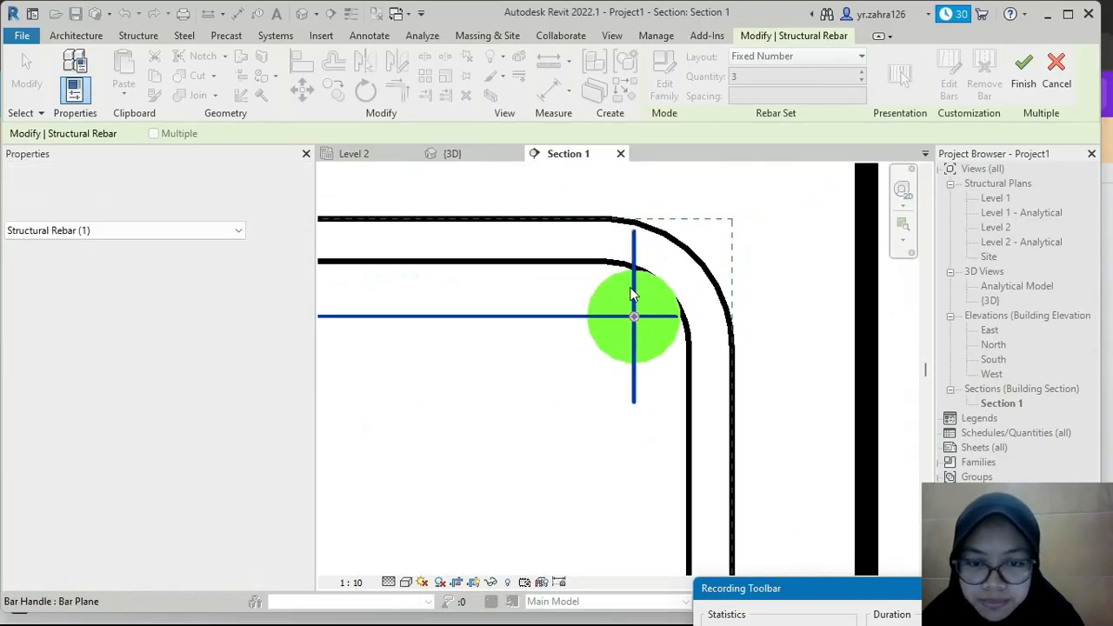
{"action": "left_click_drag", "start_coordinate": [639, 287], "coordinate": [691, 287]}
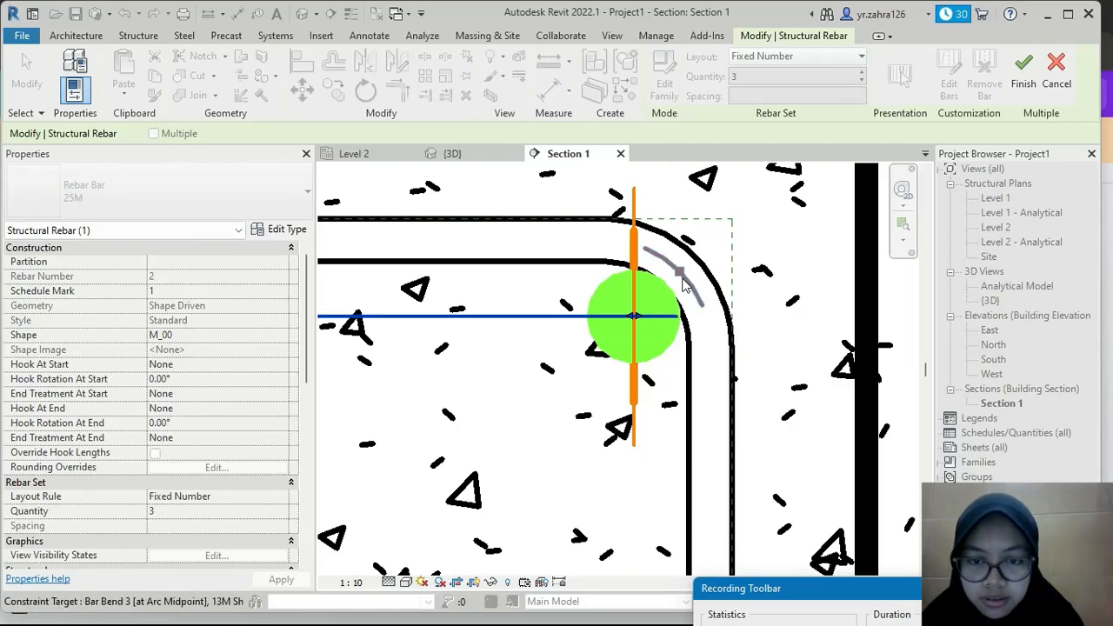
{"action": "left_click_drag", "start_coordinate": [683, 283], "coordinate": [683, 284]}
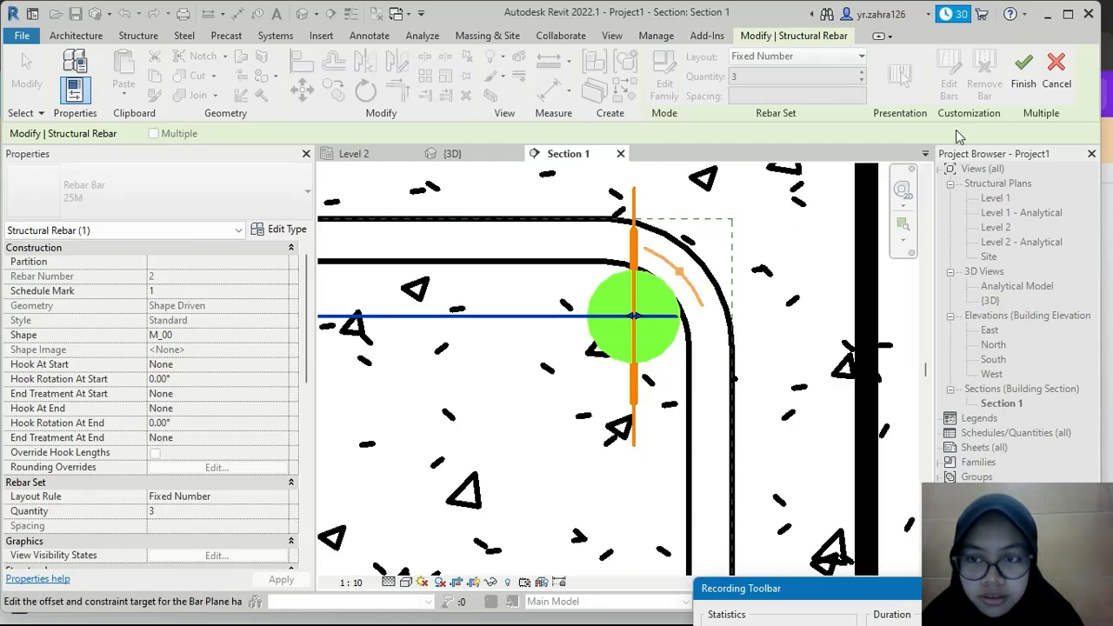
{"action": "left_click", "coordinate": [1022, 78]}
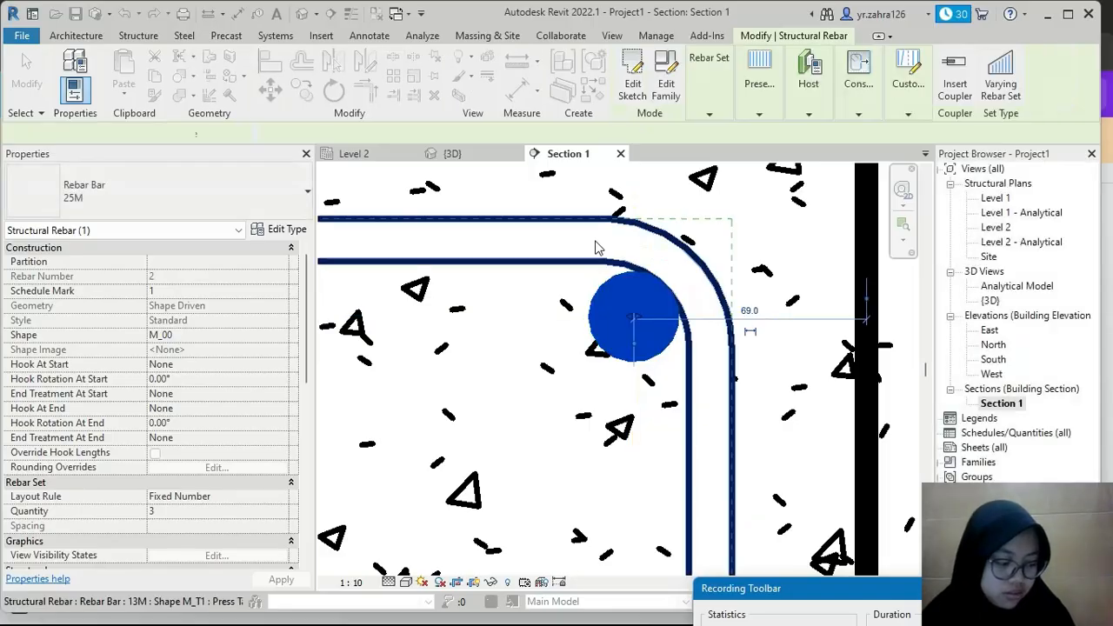
{"action": "scroll", "coordinate": [600, 256], "scroll_direction": "down", "scroll_amount": 4}
{"action": "scroll", "coordinate": [603, 260], "scroll_direction": "down", "scroll_amount": 3}
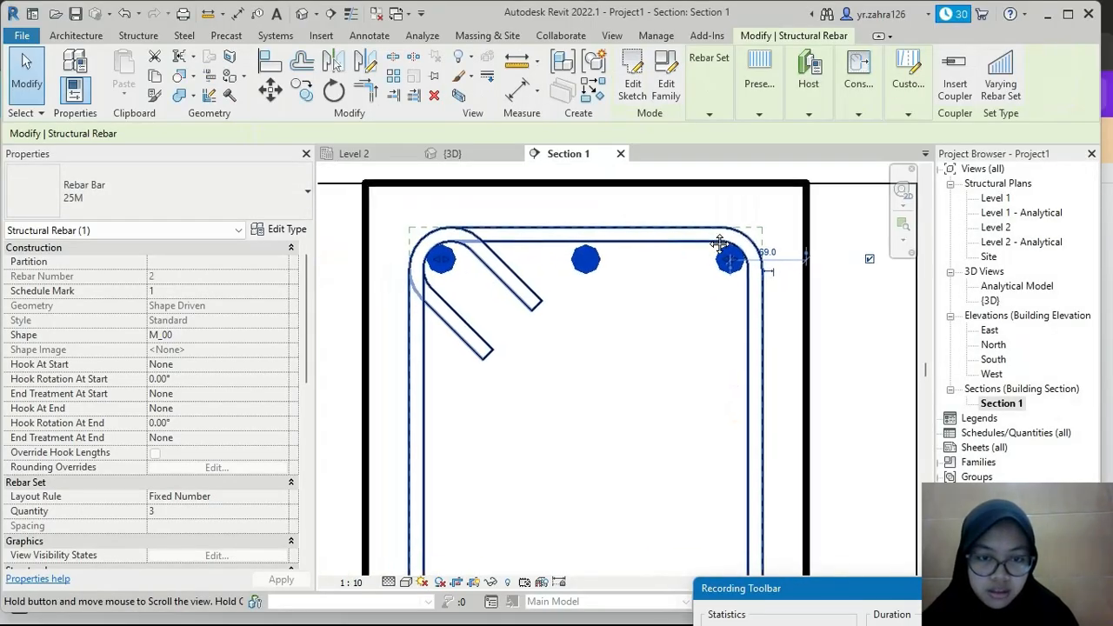
{"action": "key", "text": "Escape"}
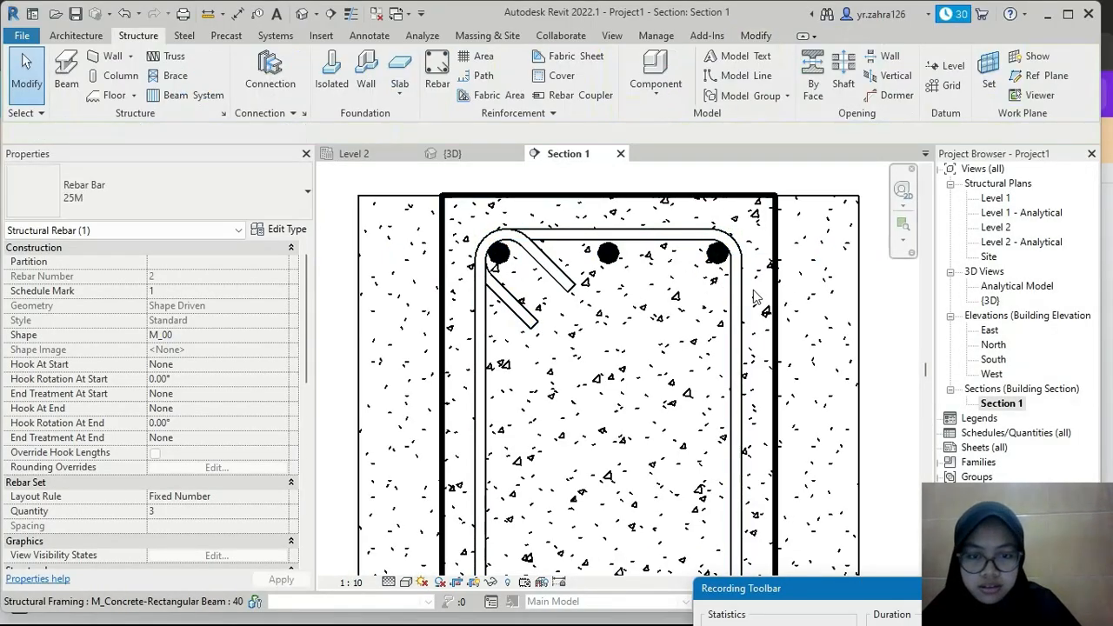
Step: Mirror a copy of the top bar set about a horizontal axis drawn through the beam's mid-height
{"action": "scroll", "coordinate": [743, 287], "scroll_direction": "down", "scroll_amount": 4}
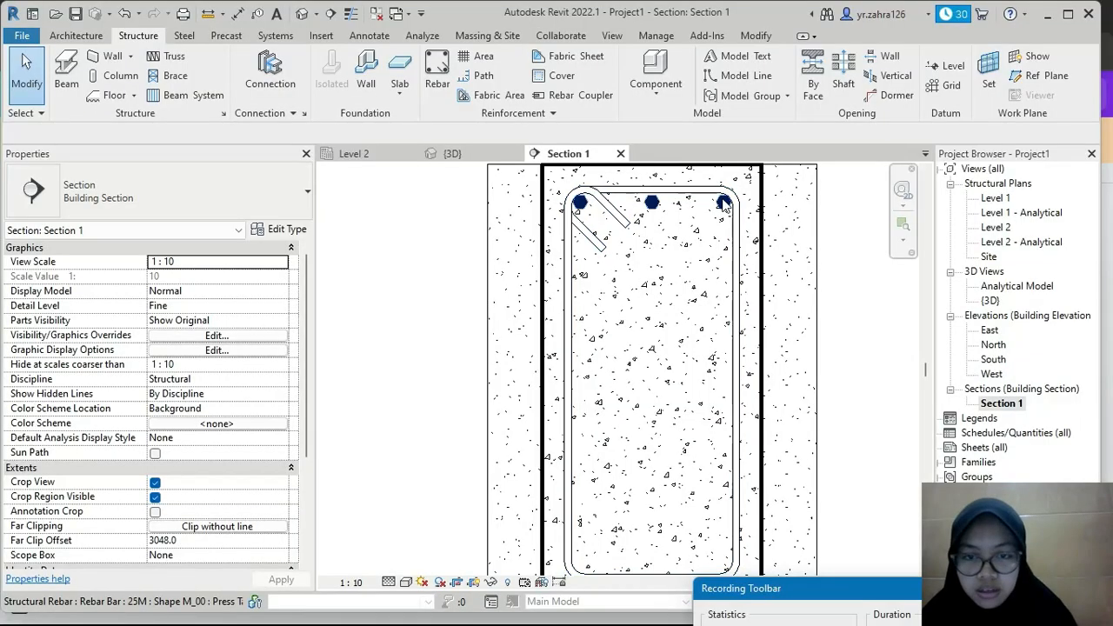
{"action": "left_click", "coordinate": [721, 205]}
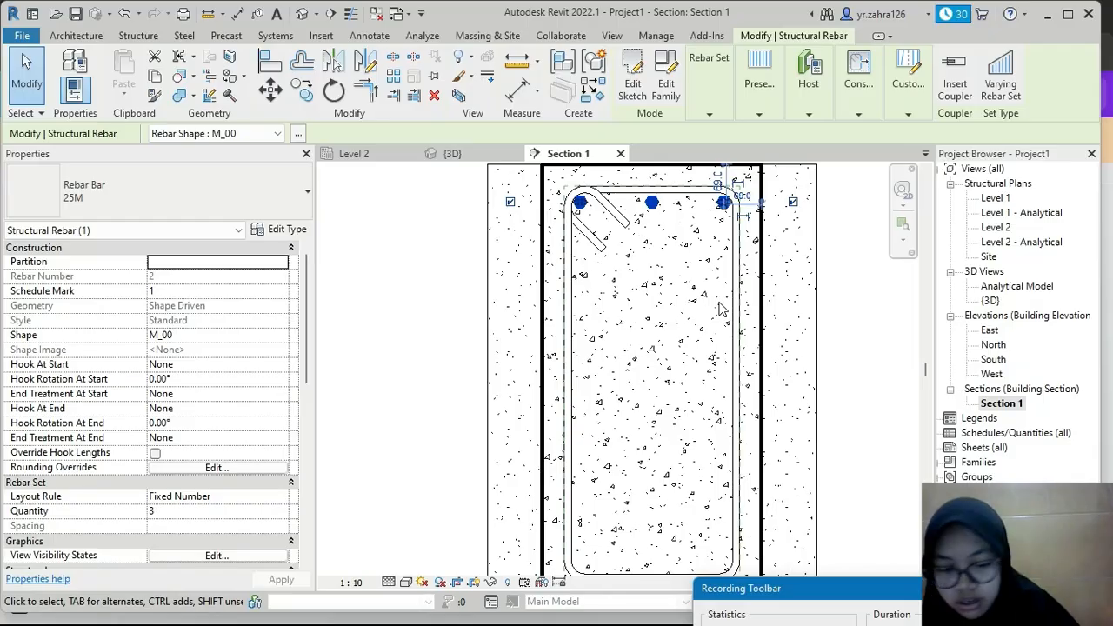
{"action": "key", "text": "d"}
{"action": "key", "text": "m"}
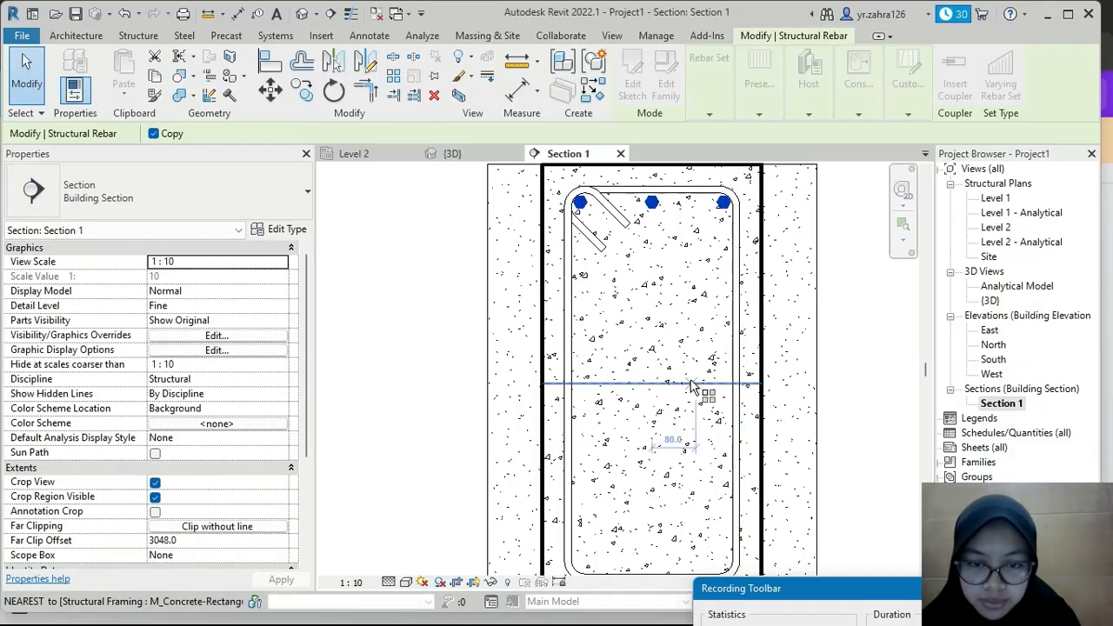
{"action": "scroll", "coordinate": [674, 383], "scroll_direction": "down", "scroll_amount": 1}
{"action": "left_click", "coordinate": [672, 384]}
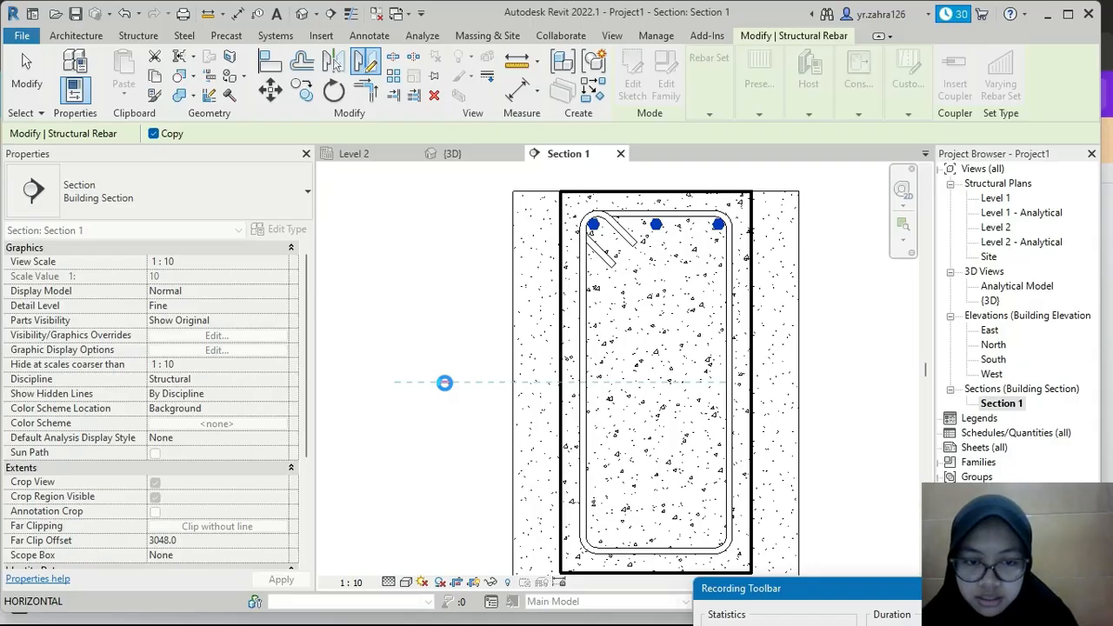
{"action": "left_click", "coordinate": [445, 382]}
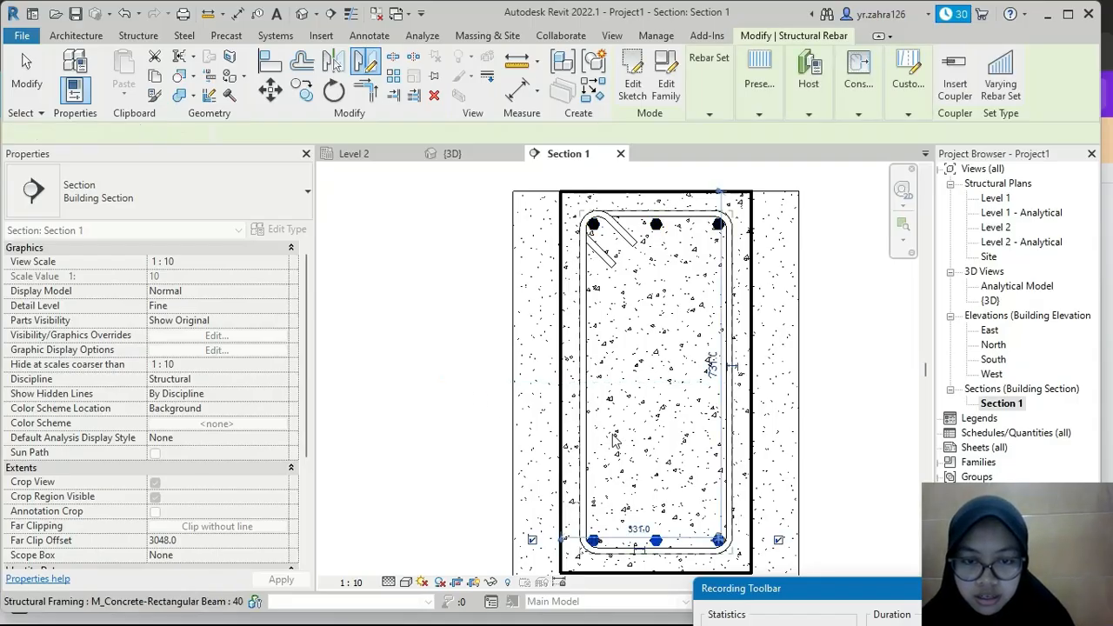
{"action": "key", "text": "Escape"}
Step: Start placing M_00 rebar of type 13M in the concrete beam, with the placement orientation set to Parallel to Cover
{"action": "scroll", "coordinate": [739, 351], "scroll_direction": "up", "scroll_amount": 4}
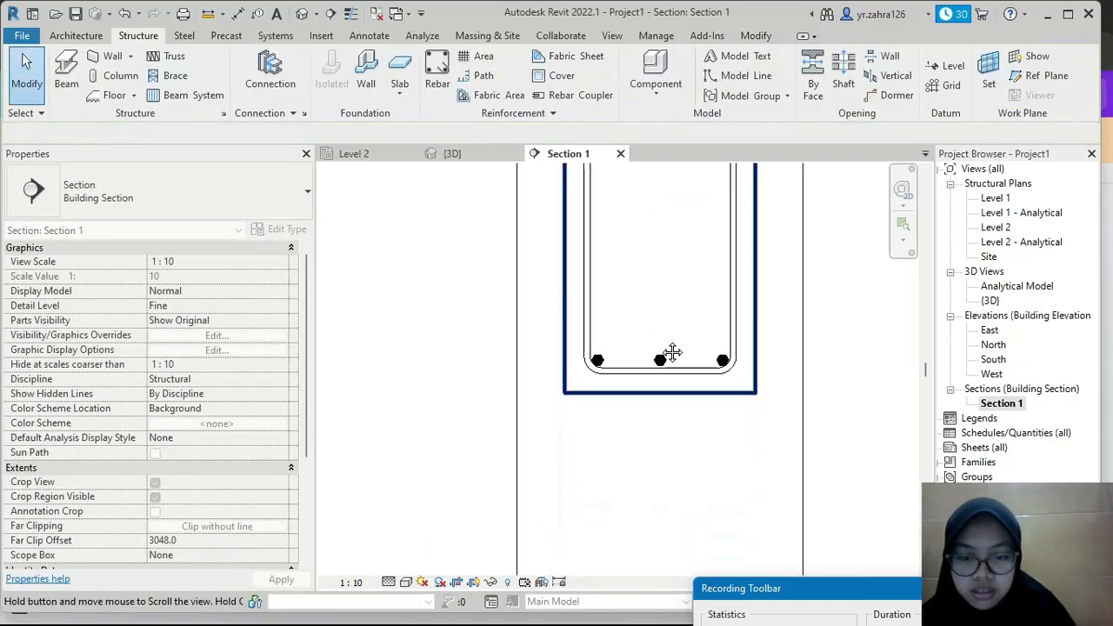
{"action": "scroll", "coordinate": [722, 346], "scroll_direction": "up", "scroll_amount": 3}
{"action": "scroll", "coordinate": [746, 340], "scroll_direction": "down", "scroll_amount": 5}
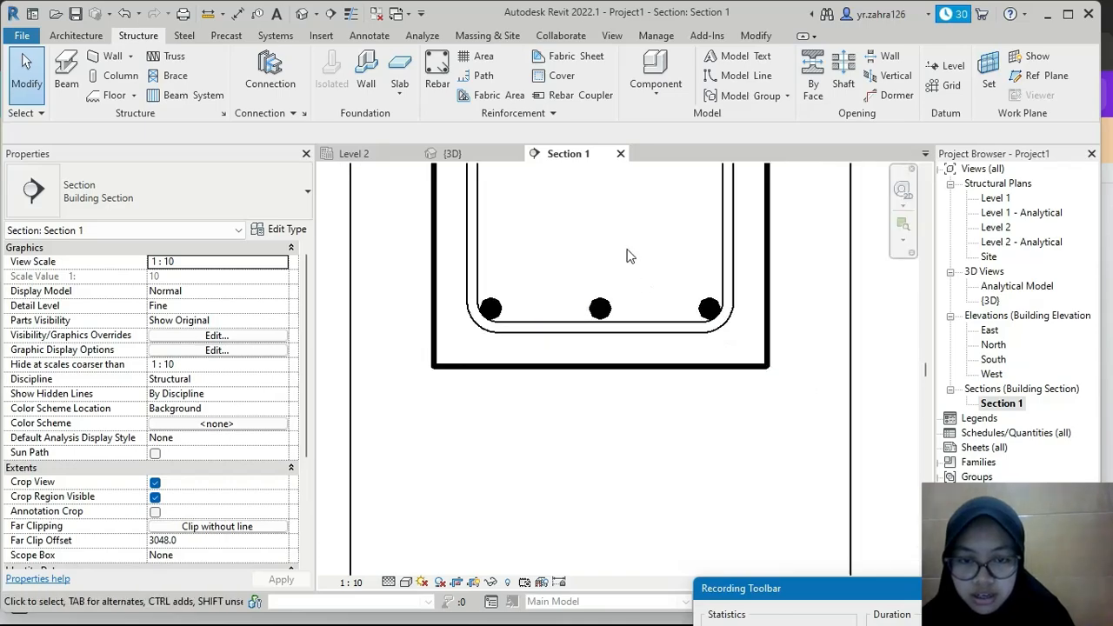
{"action": "scroll", "coordinate": [620, 243], "scroll_direction": "down", "scroll_amount": 2}
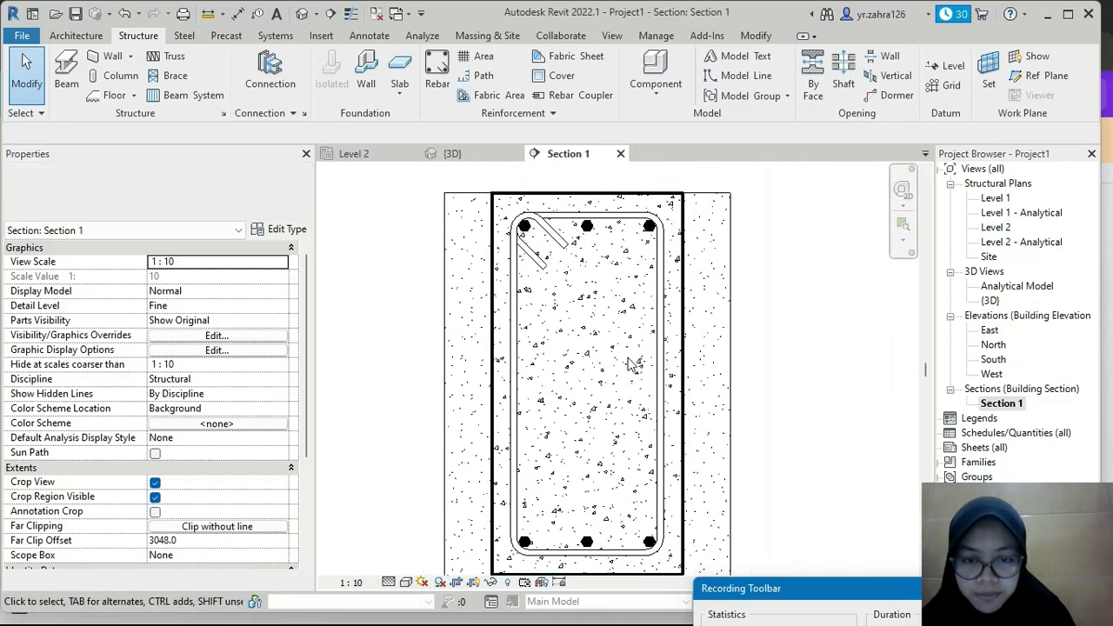
{"action": "left_click", "coordinate": [693, 231]}
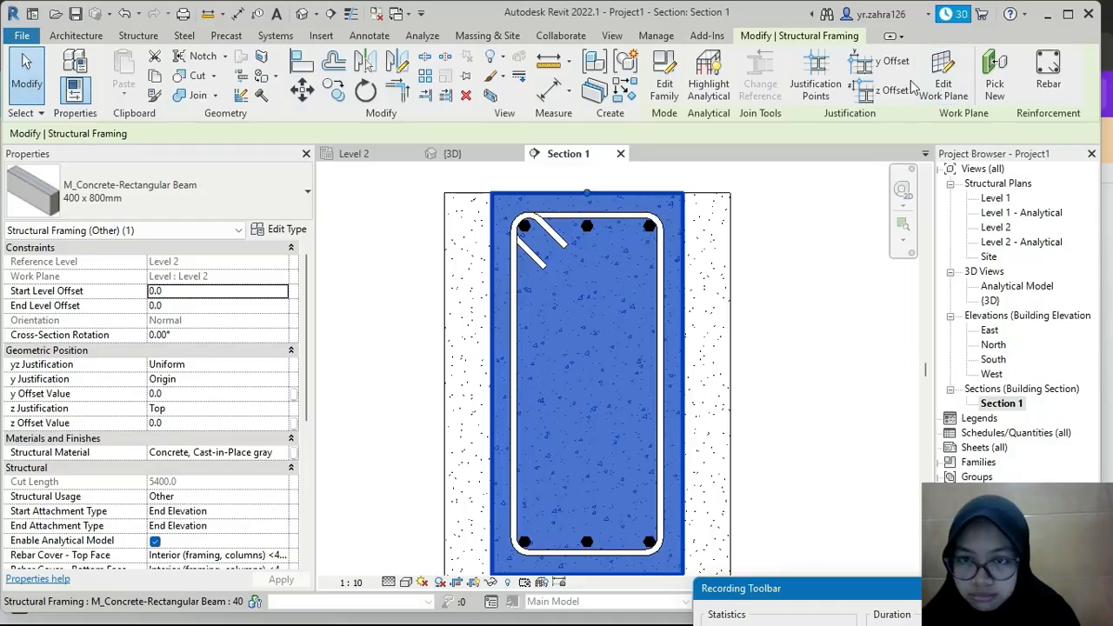
{"action": "left_click", "coordinate": [1048, 74]}
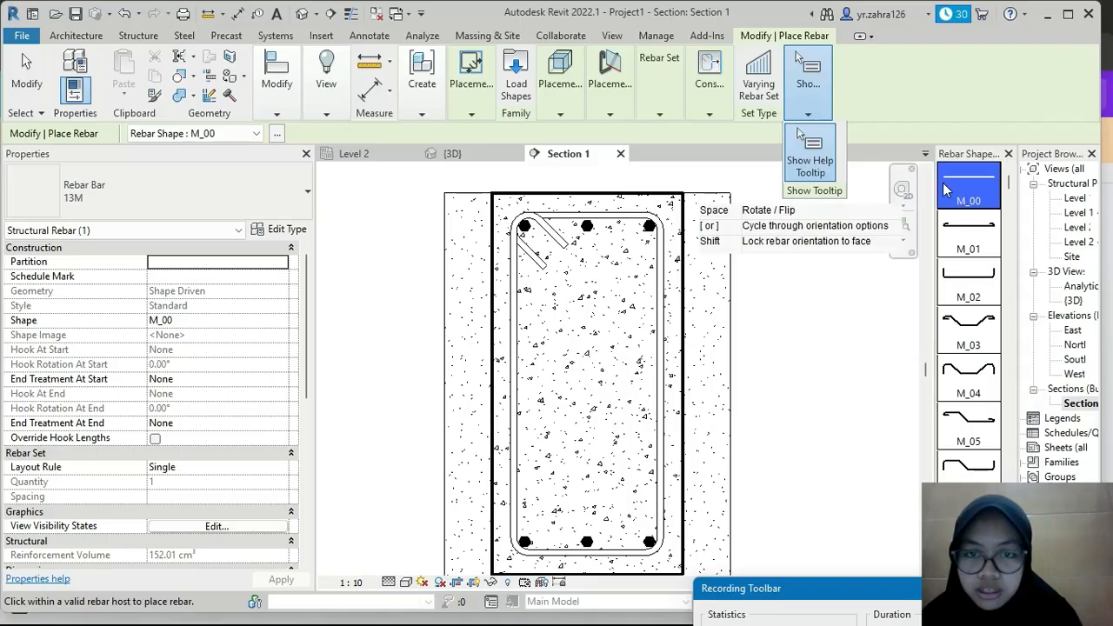
{"action": "mouse_move", "coordinate": [609, 87]}
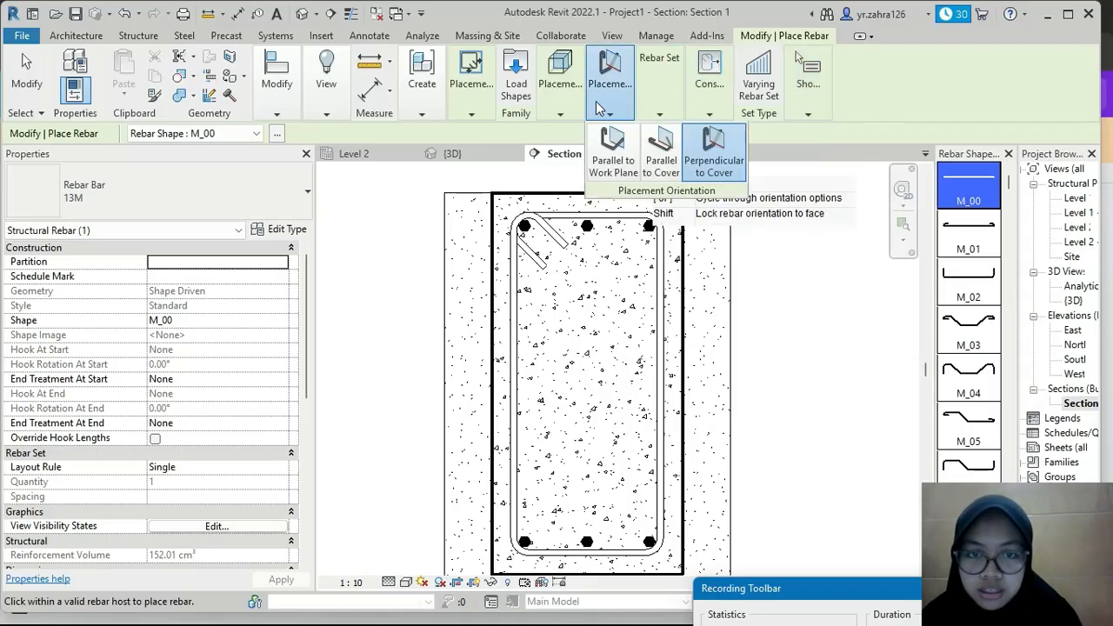
{"action": "left_click", "coordinate": [661, 165]}
Step: Place a Fixed Number set of 4 M_00 bars vertically along the stirrup's left leg and end the placement
{"action": "scroll", "coordinate": [527, 228], "scroll_direction": "up", "scroll_amount": 3}
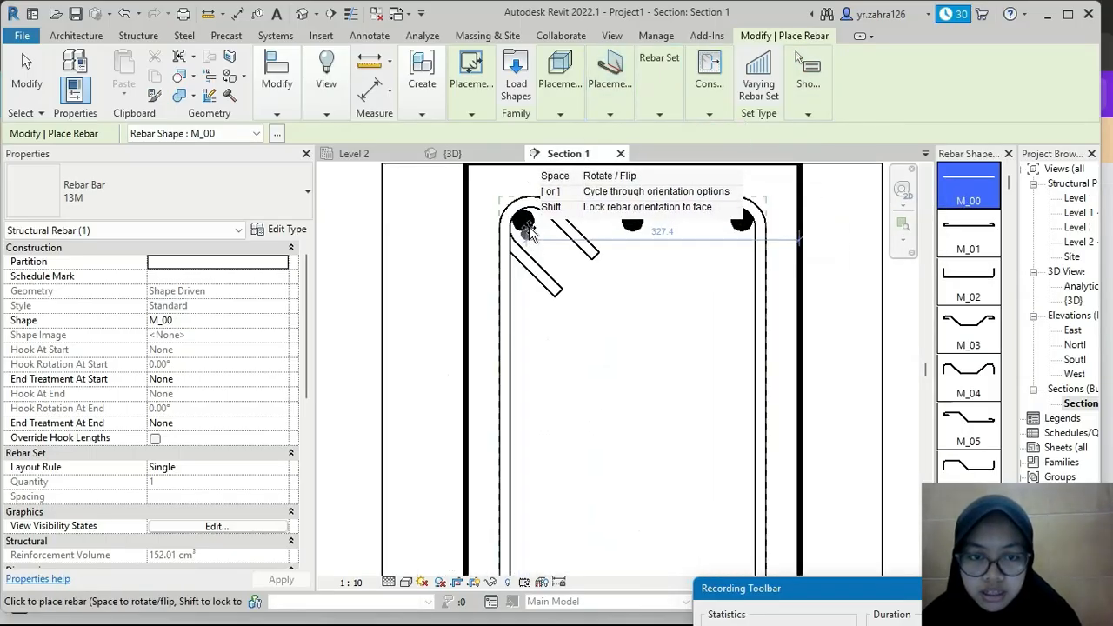
{"action": "scroll", "coordinate": [529, 229], "scroll_direction": "up", "scroll_amount": 2}
{"action": "scroll", "coordinate": [532, 232], "scroll_direction": "down", "scroll_amount": 5}
{"action": "middle_click_drag", "start_coordinate": [574, 249], "coordinate": [612, 277]}
{"action": "scroll", "coordinate": [572, 251], "scroll_direction": "up", "scroll_amount": 3}
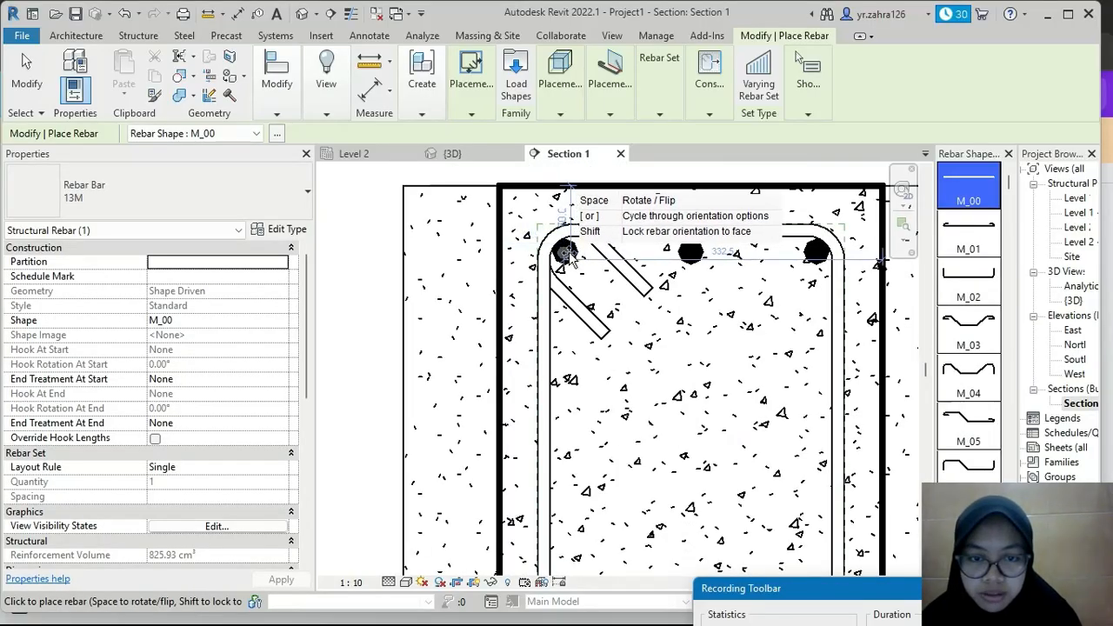
{"action": "left_click", "coordinate": [661, 115]}
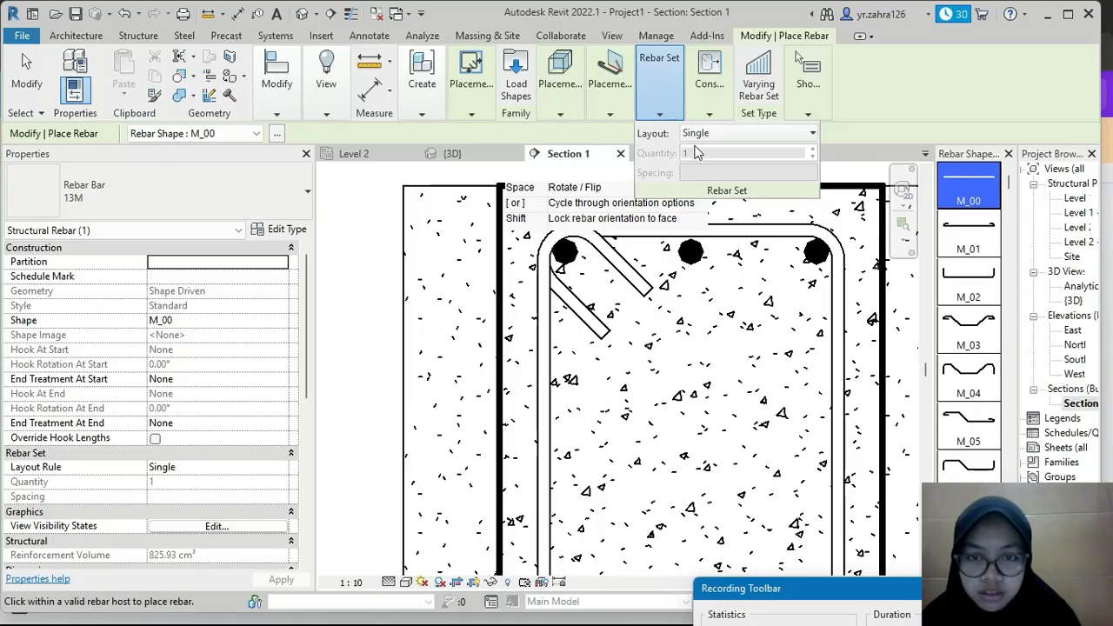
{"action": "left_click", "coordinate": [722, 133]}
{"action": "left_click", "coordinate": [718, 167]}
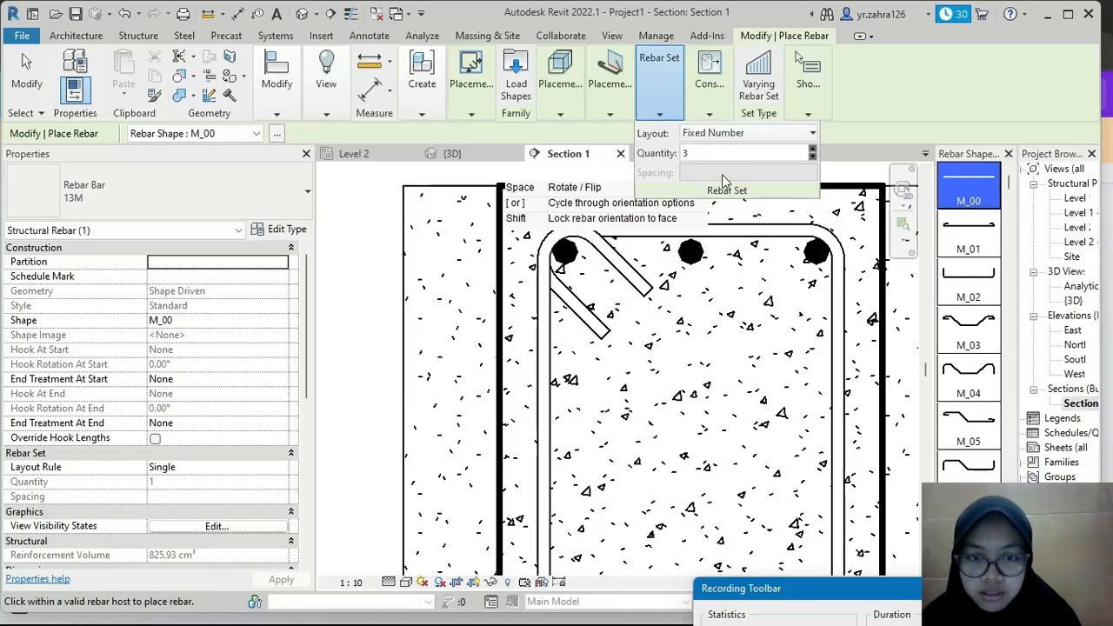
{"action": "scroll", "coordinate": [709, 252], "scroll_direction": "down", "scroll_amount": 2}
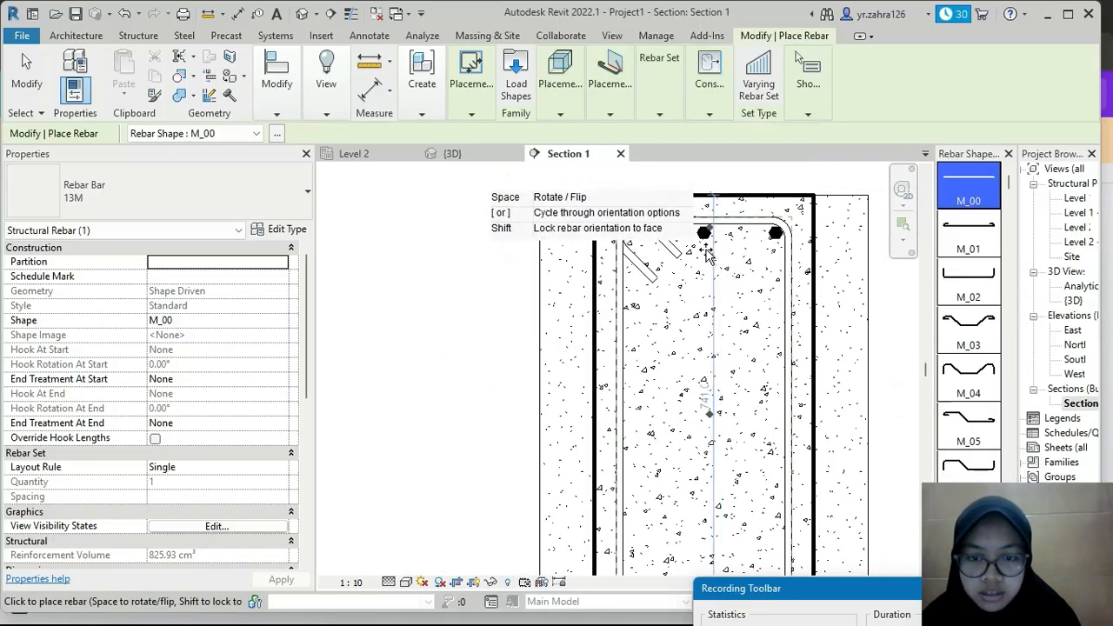
{"action": "mouse_move", "coordinate": [683, 115]}
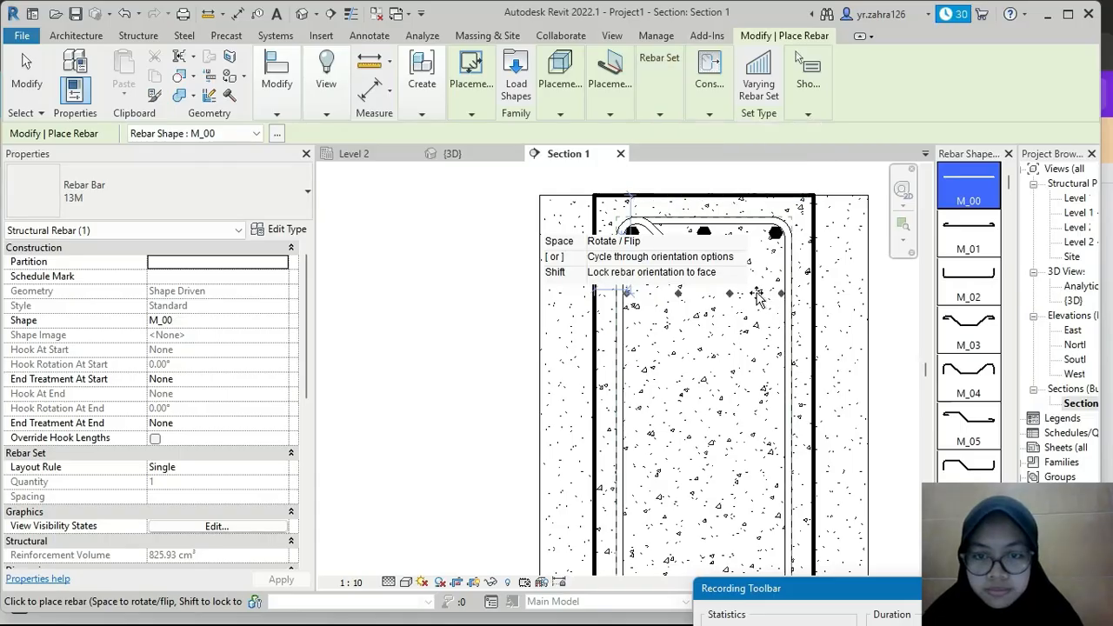
{"action": "left_click", "coordinate": [718, 242]}
{"action": "key", "text": "Escape"}
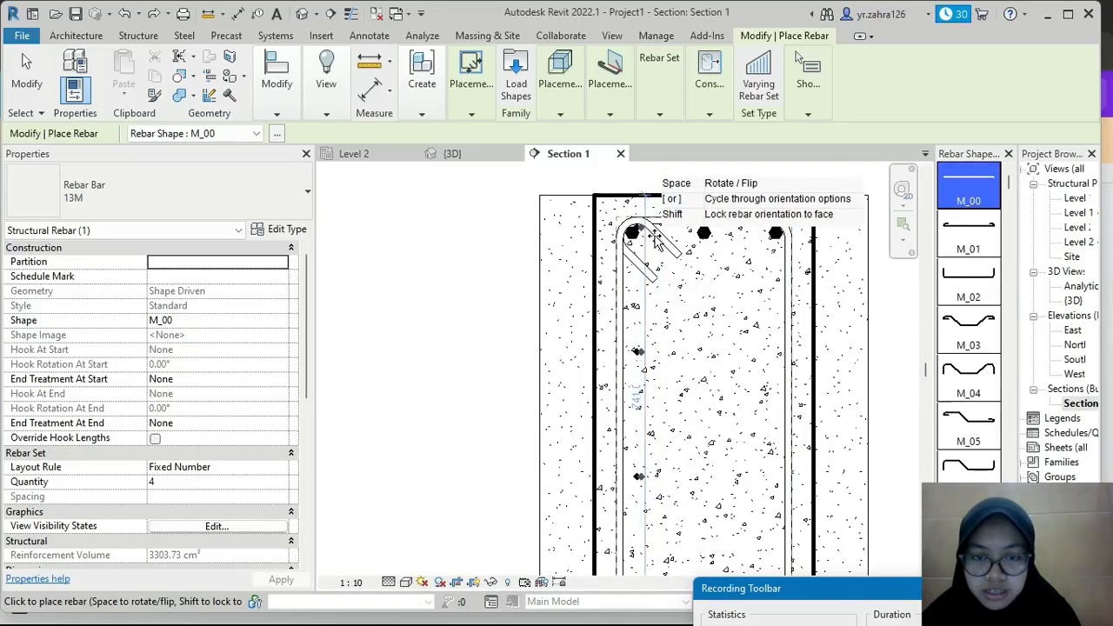
{"action": "left_click", "coordinate": [672, 239]}
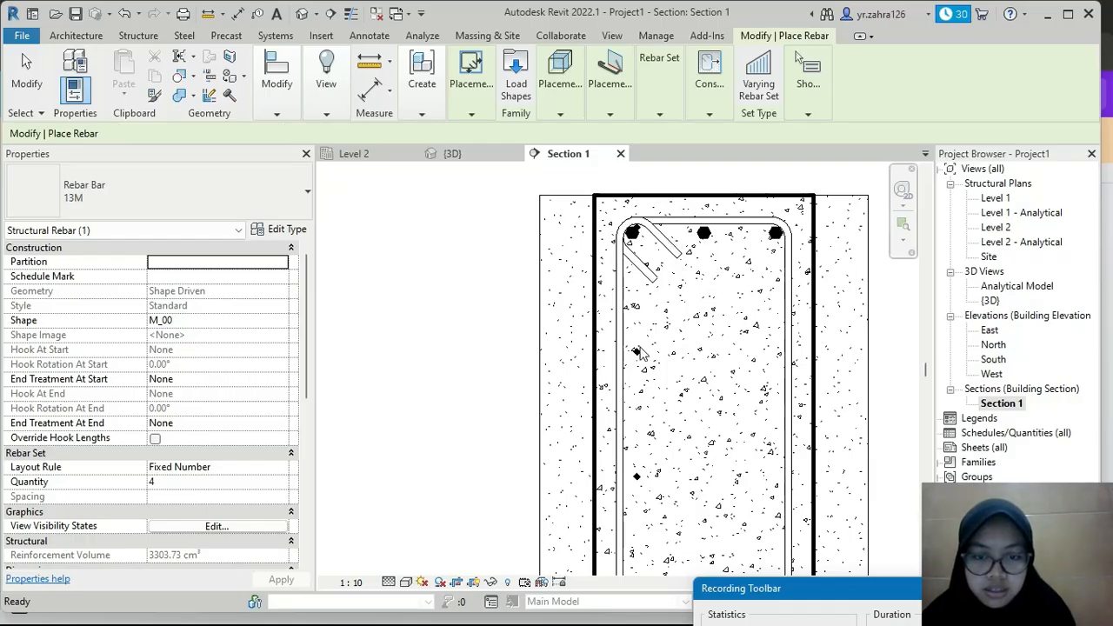
{"action": "key", "text": "Escape"}
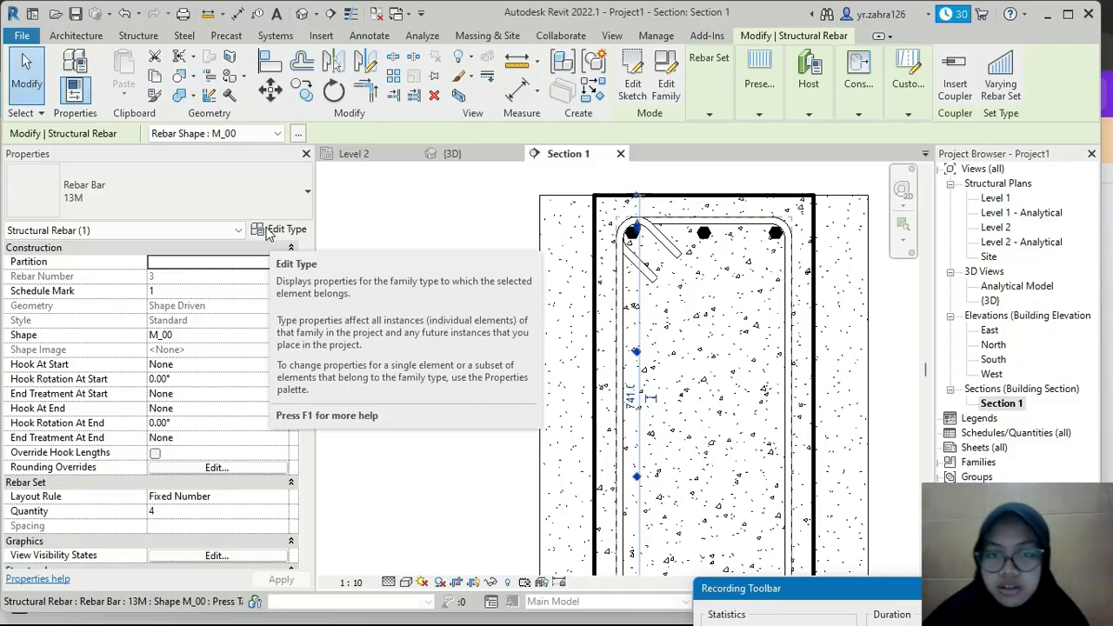
{"action": "left_click", "coordinate": [158, 181]}
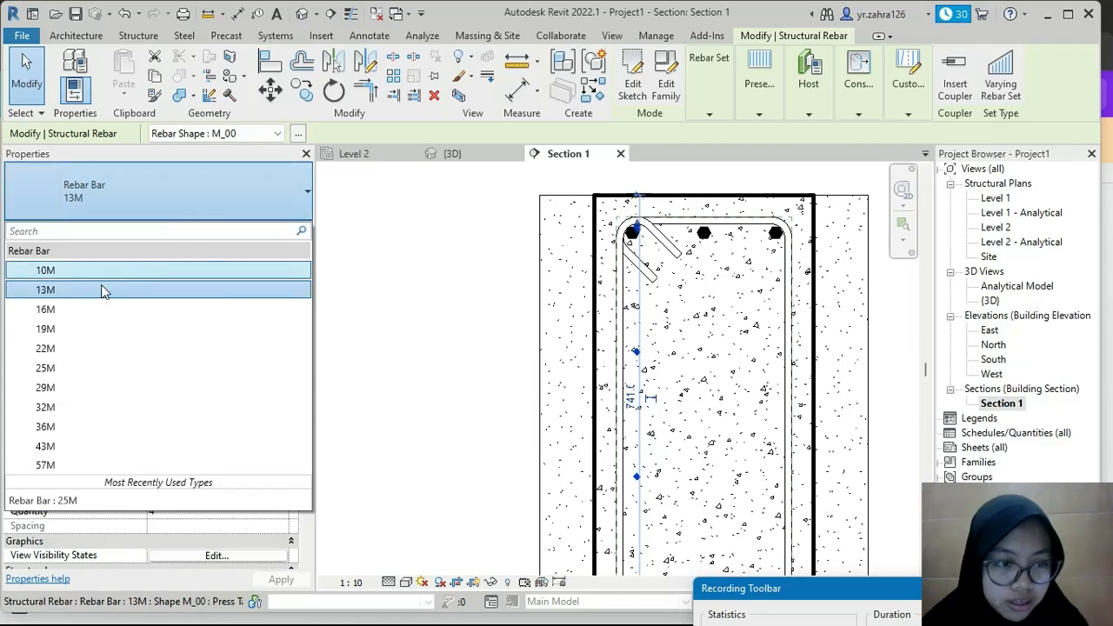
{"action": "left_click", "coordinate": [346, 261]}
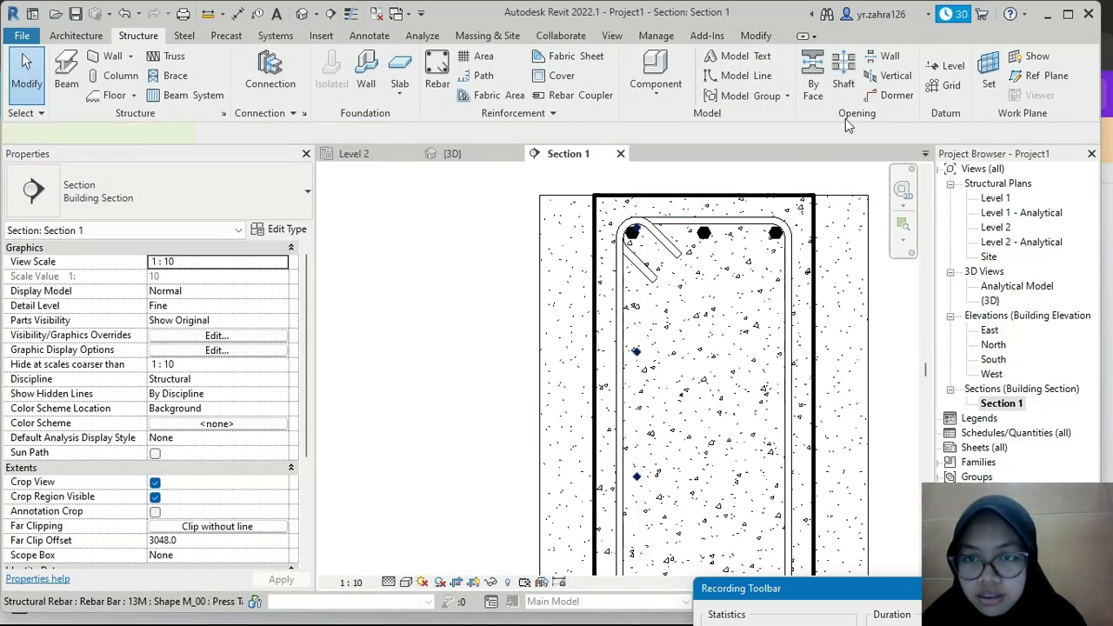
{"action": "left_click", "coordinate": [632, 233]}
{"action": "left_click", "coordinate": [858, 87]}
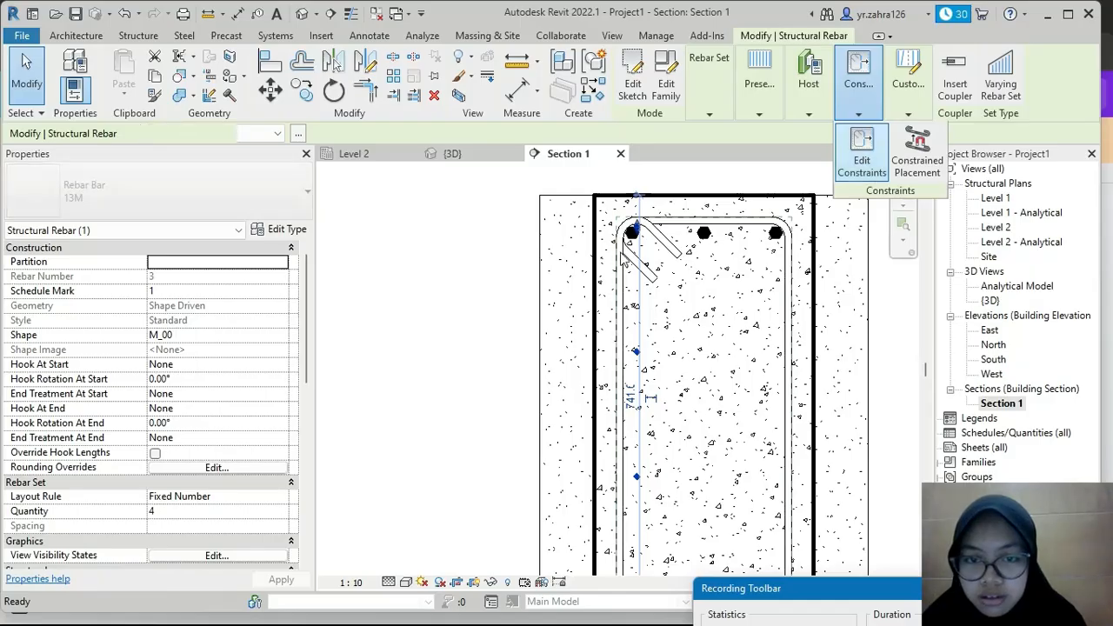
{"action": "left_click", "coordinate": [862, 161]}
{"action": "scroll", "coordinate": [645, 241], "scroll_direction": "up", "scroll_amount": 3}
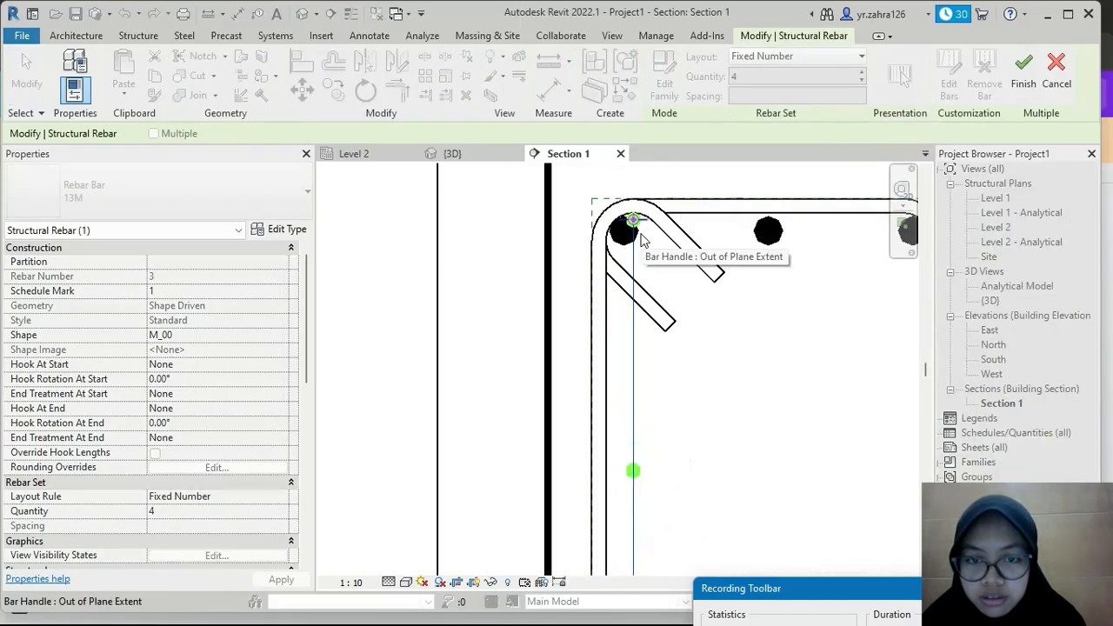
{"action": "scroll", "coordinate": [644, 241], "scroll_direction": "up", "scroll_amount": 1}
{"action": "scroll", "coordinate": [648, 242], "scroll_direction": "down", "scroll_amount": 2}
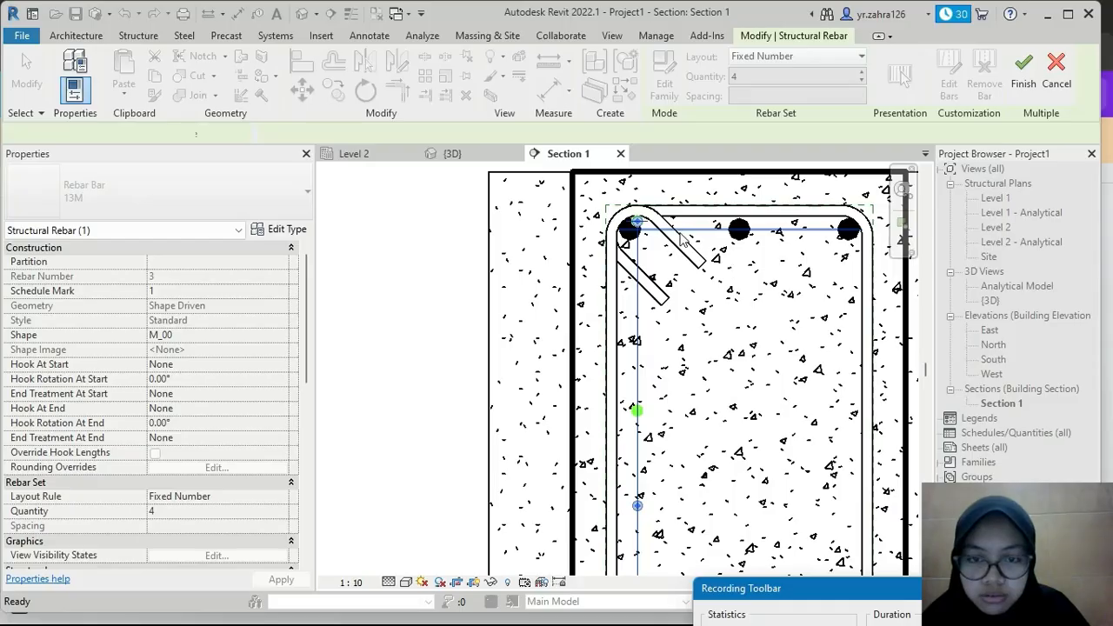
{"action": "scroll", "coordinate": [696, 243], "scroll_direction": "down", "scroll_amount": 2}
{"action": "key", "text": "Escape"}
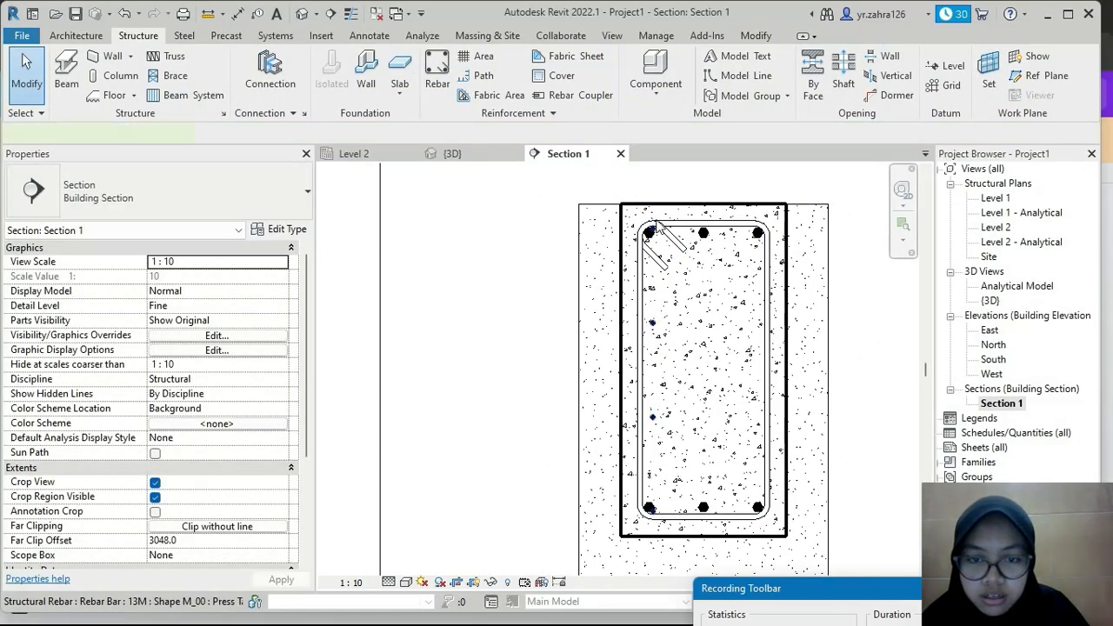
Step: Exclude the first and last bars from the 13M side bar set along the stirrup's left leg and deselect the set
{"action": "left_click", "coordinate": [658, 228]}
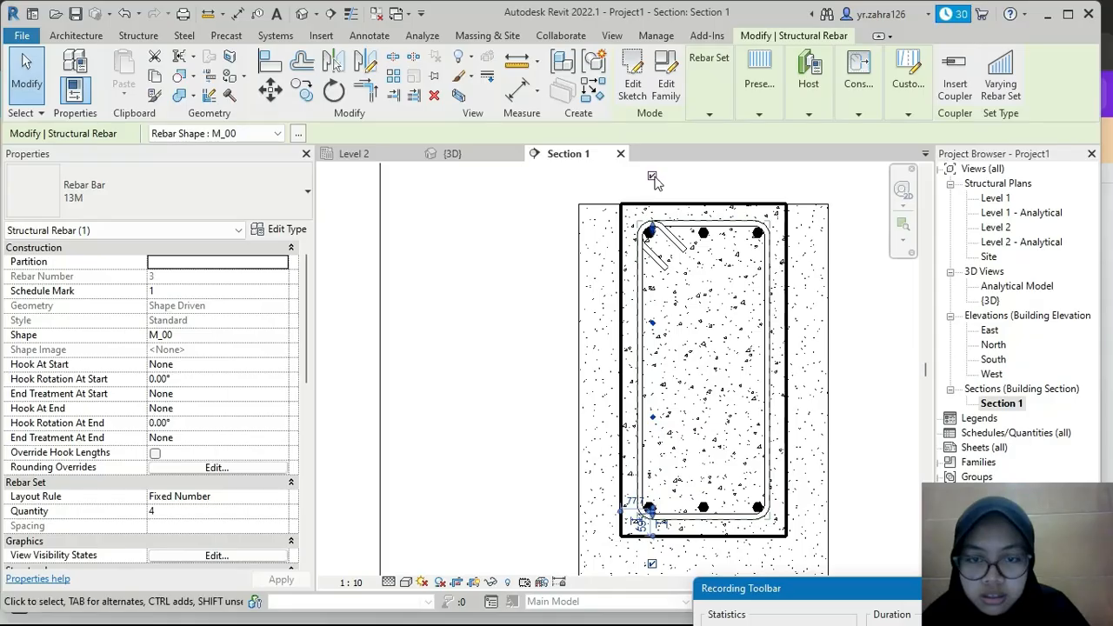
{"action": "left_click", "coordinate": [652, 177]}
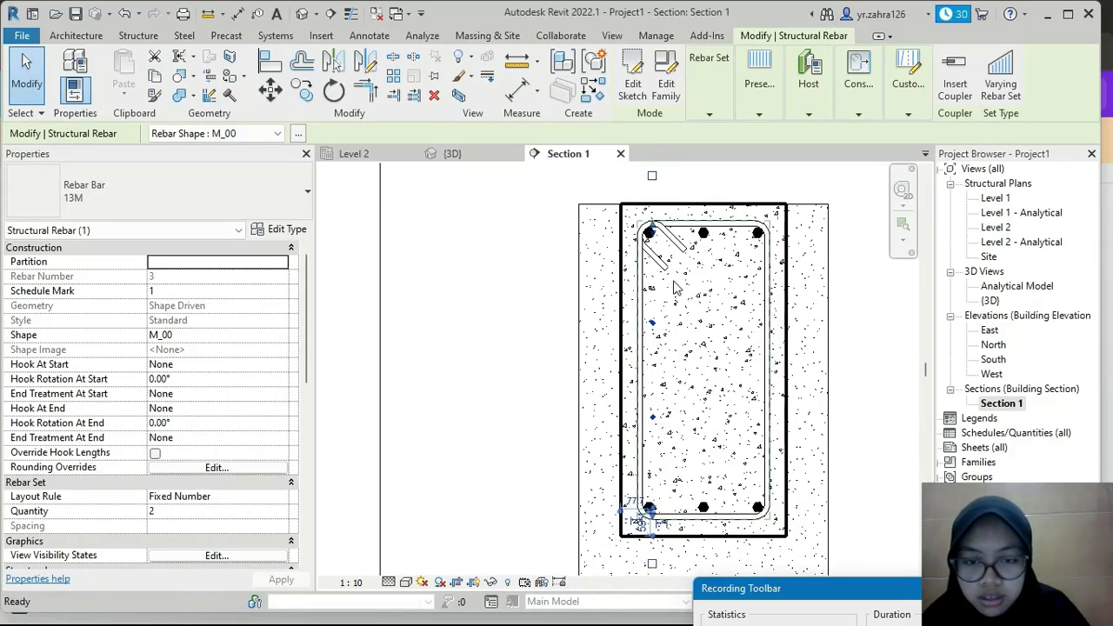
{"action": "key", "text": "Escape"}
{"action": "scroll", "coordinate": [654, 322], "scroll_direction": "up", "scroll_amount": 3}
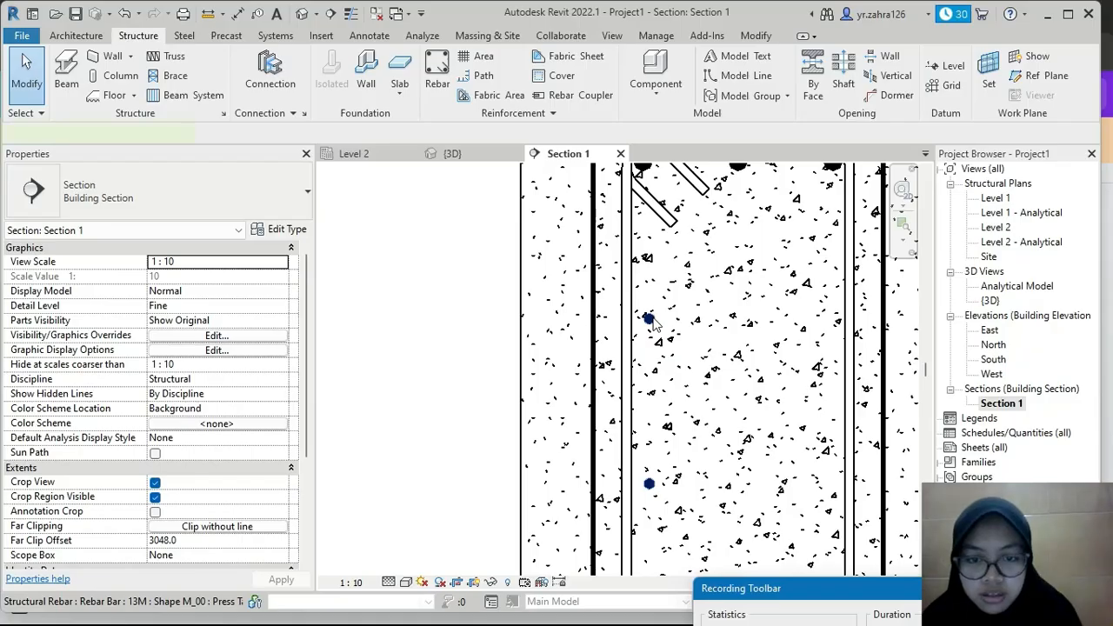
{"action": "left_click", "coordinate": [652, 321]}
{"action": "mouse_move", "coordinate": [858, 87]}
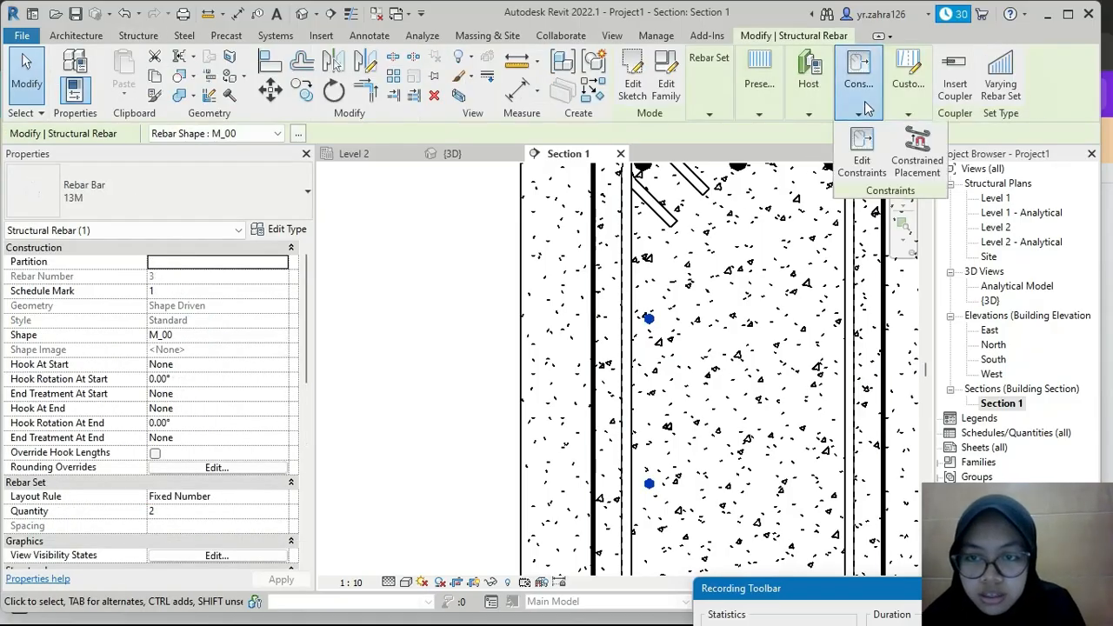
{"action": "left_click", "coordinate": [861, 157]}
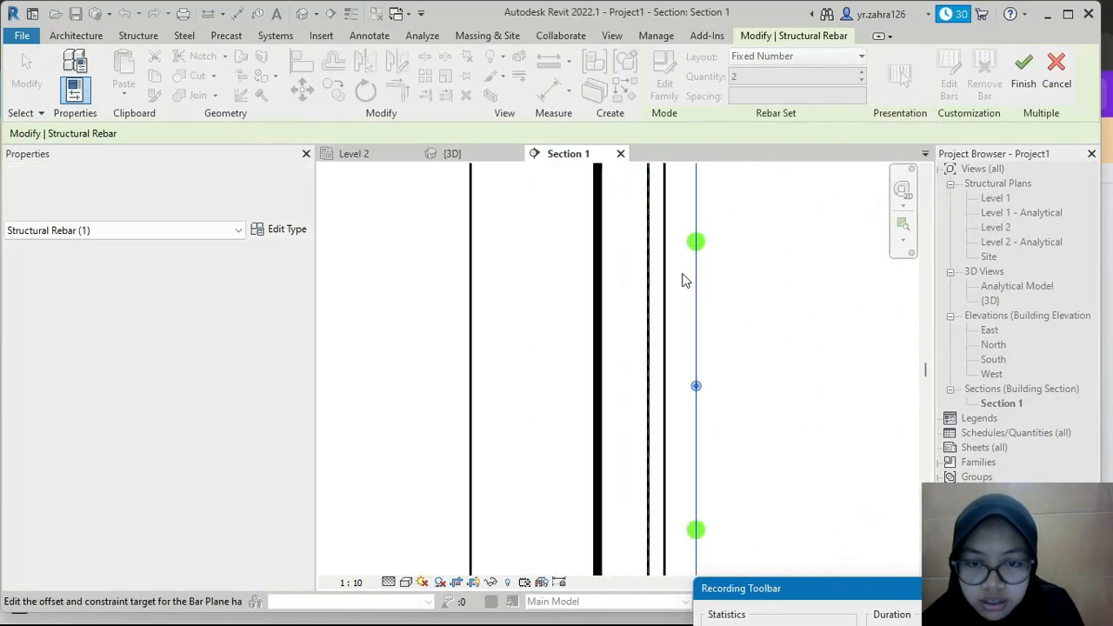
{"action": "left_click", "coordinate": [699, 228]}
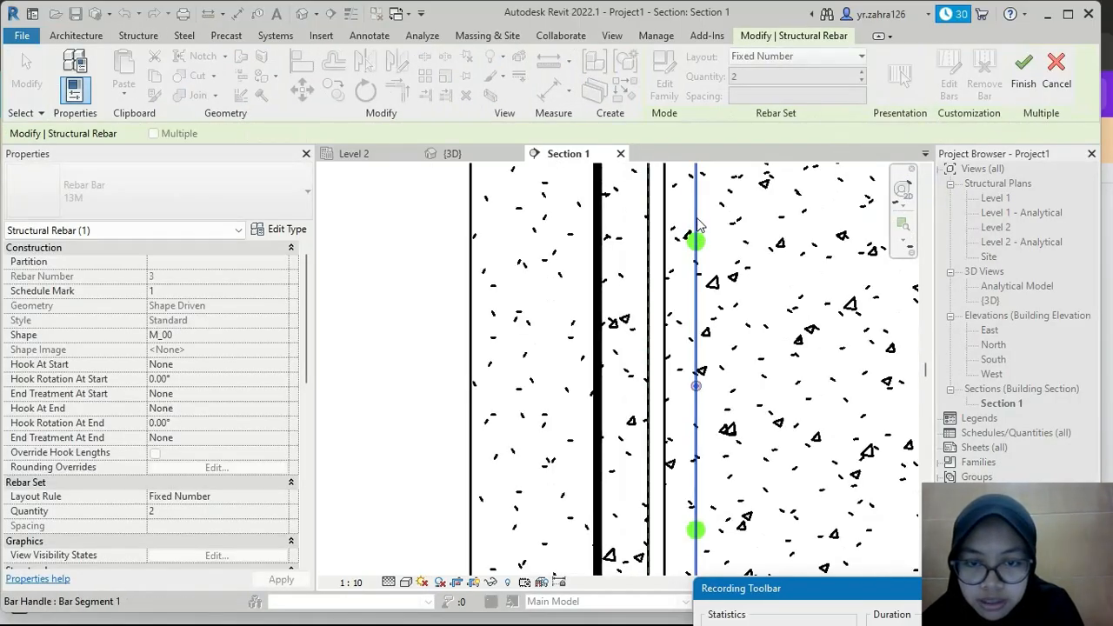
{"action": "left_click", "coordinate": [660, 261]}
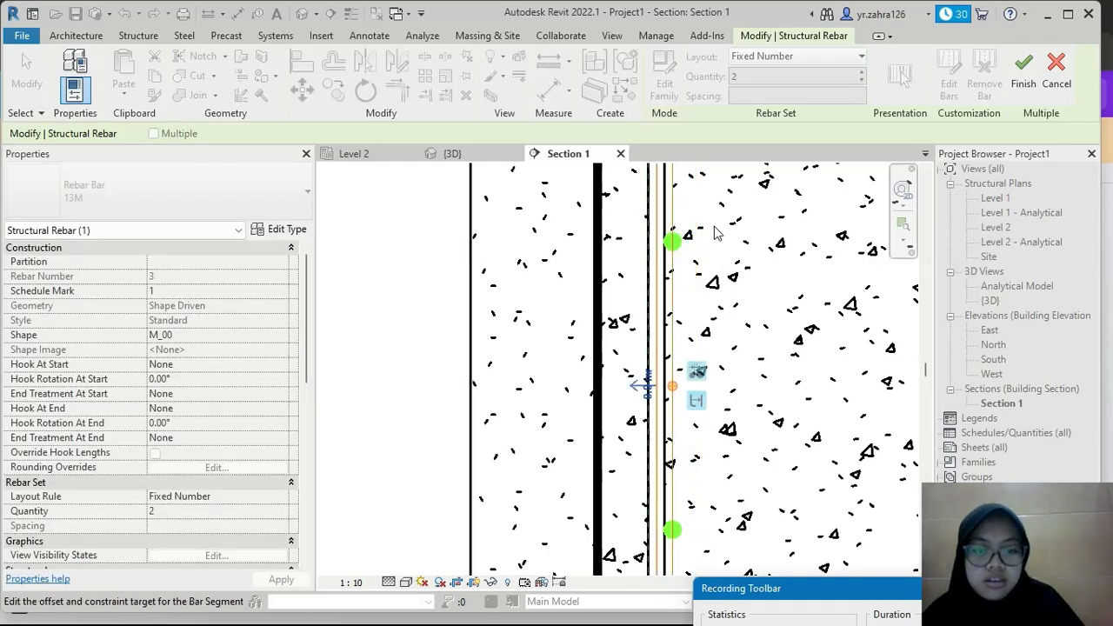
{"action": "key", "text": "Escape"}
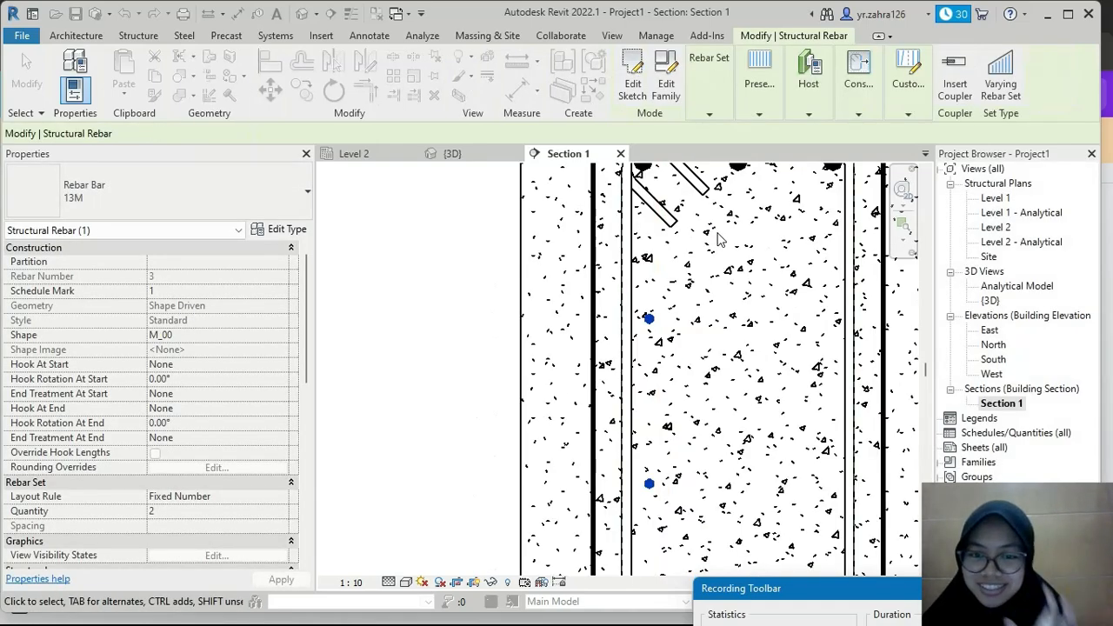
Step: Constrain the left side bar set's segment handle to the inner side of the stirrup's left leg and finish the constraint edit
{"action": "scroll", "coordinate": [670, 304], "scroll_direction": "up", "scroll_amount": 1}
{"action": "left_click", "coordinate": [859, 114]}
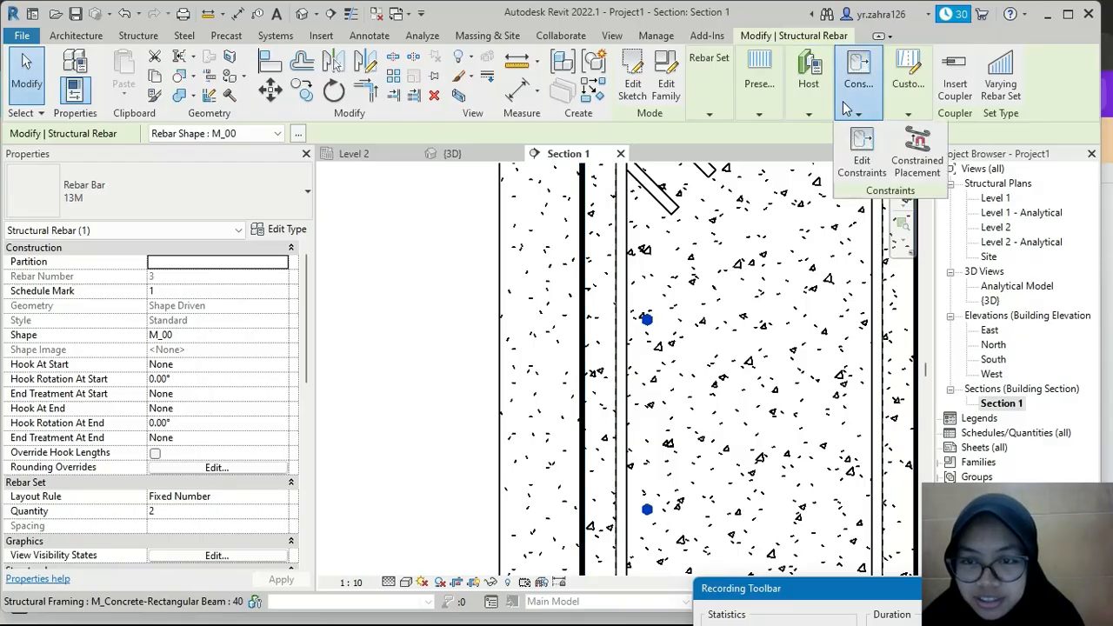
{"action": "left_click", "coordinate": [861, 155]}
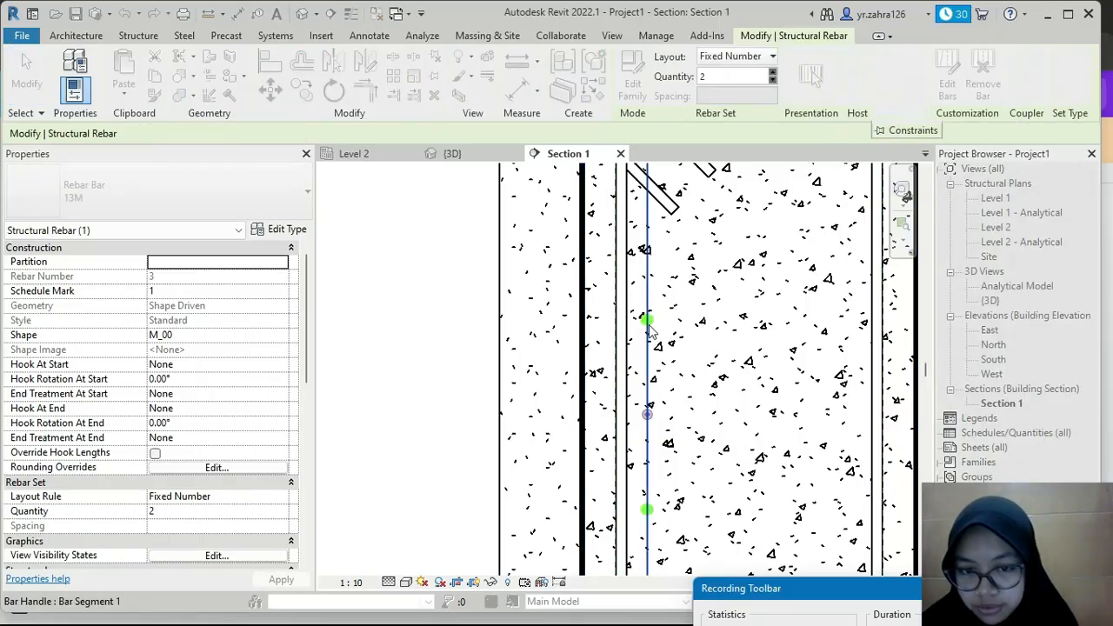
{"action": "left_click", "coordinate": [648, 339]}
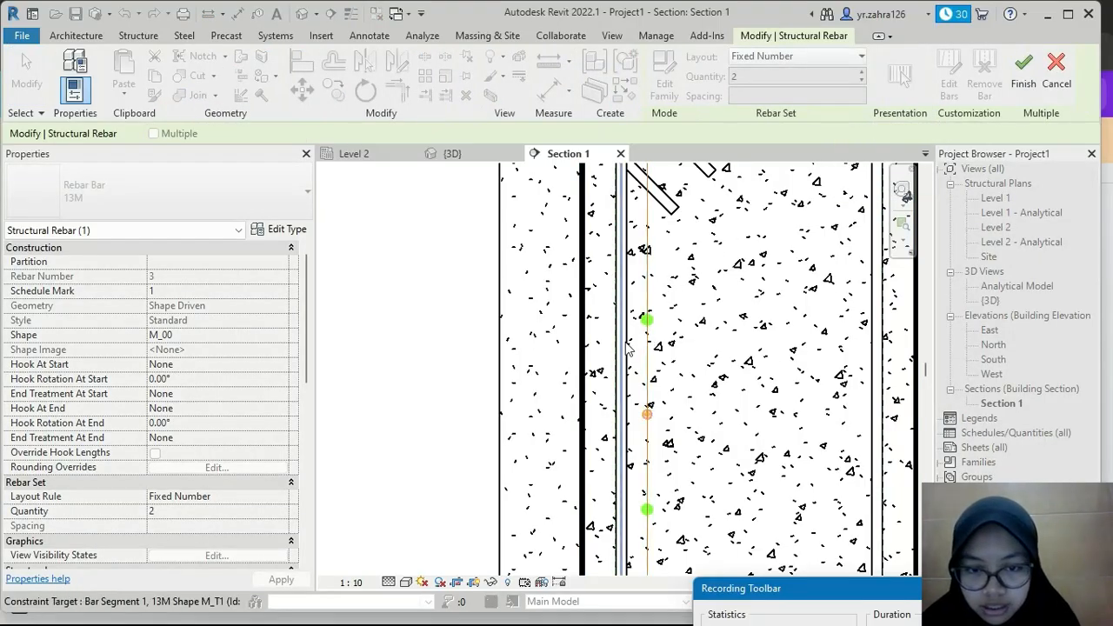
{"action": "left_click", "coordinate": [627, 345]}
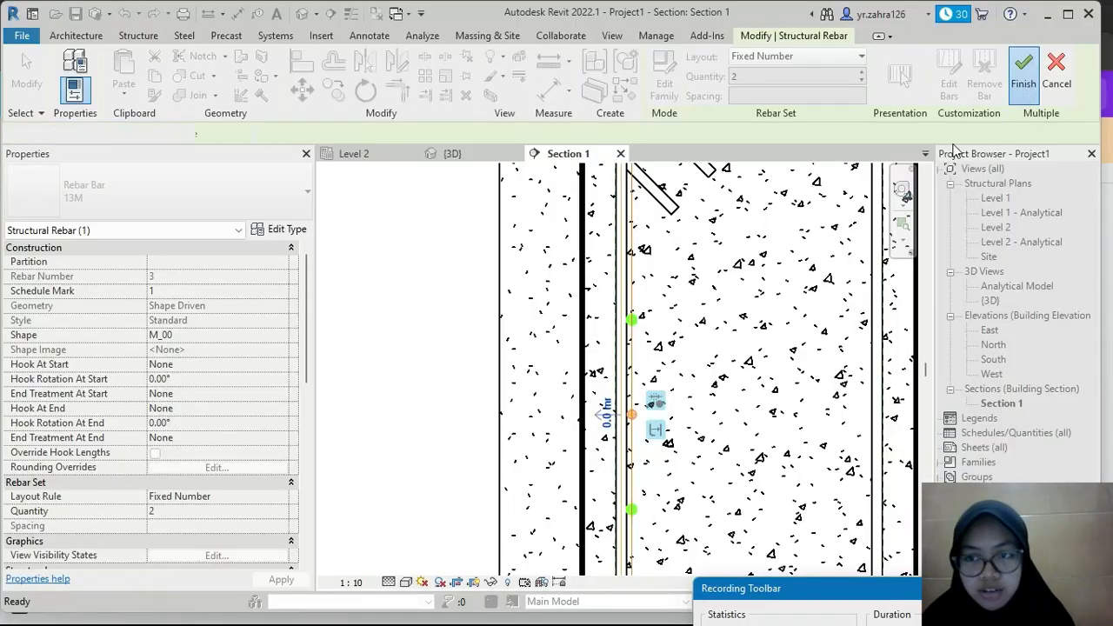
{"action": "left_click", "coordinate": [1024, 69]}
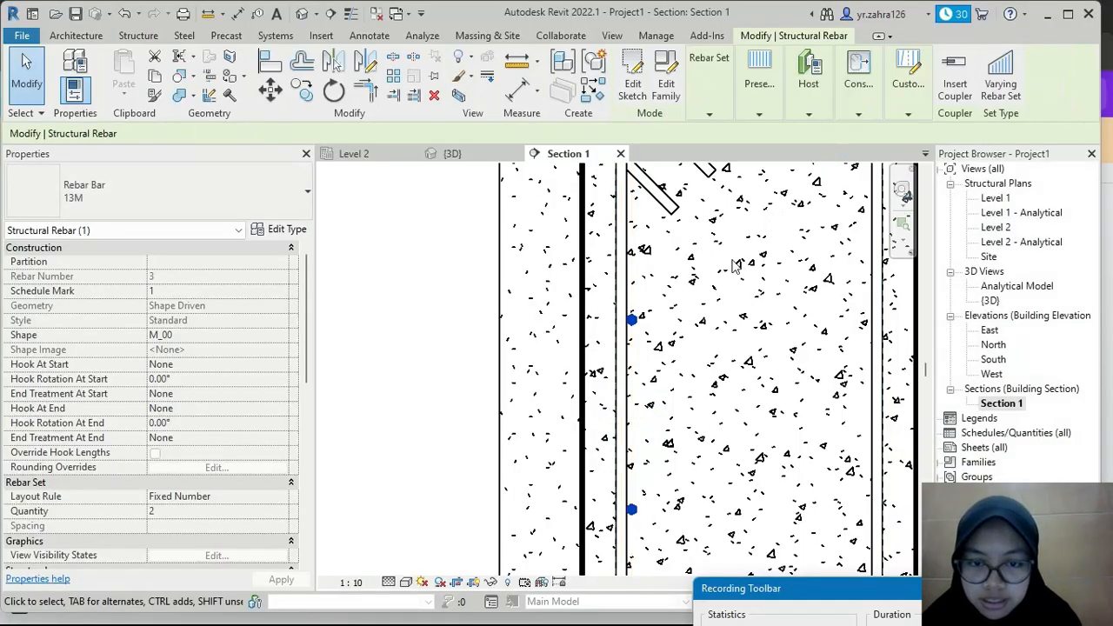
Step: Mirror a copy of the left side bar set about a vertical axis drawn through the beam's mid-width
{"action": "scroll", "coordinate": [739, 278], "scroll_direction": "down", "scroll_amount": 4}
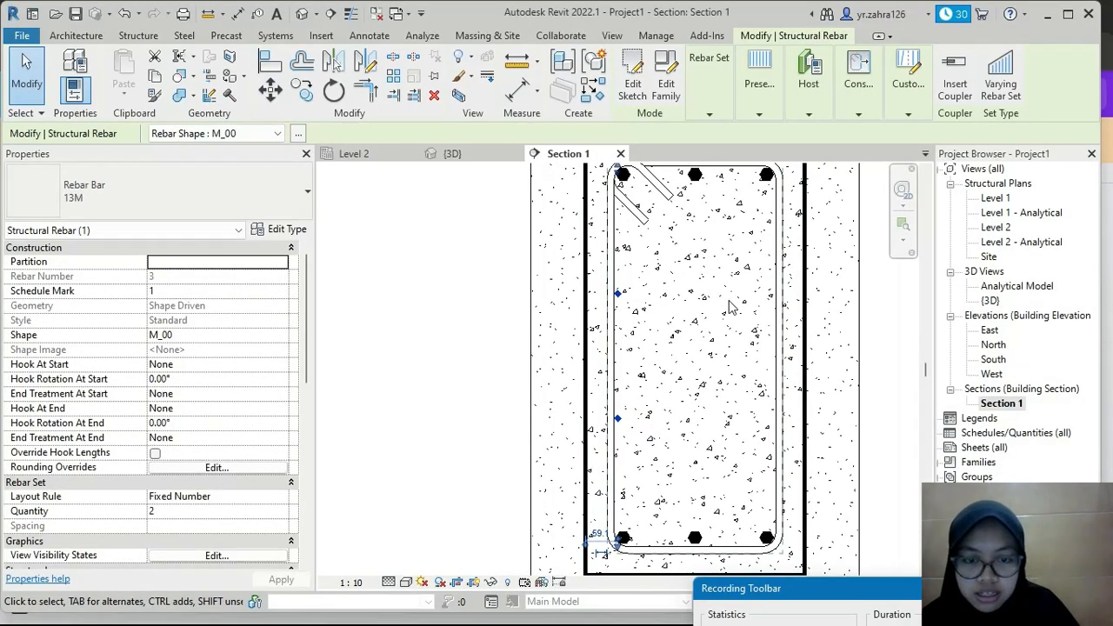
{"action": "key", "text": "d"}
{"action": "key", "text": "m"}
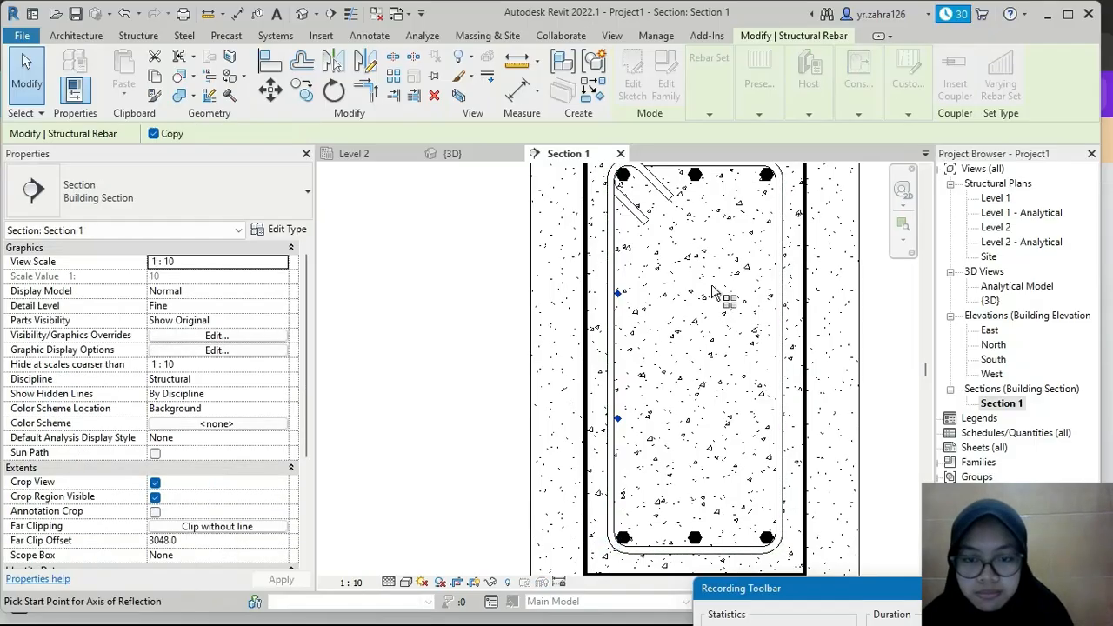
{"action": "left_click", "coordinate": [693, 478]}
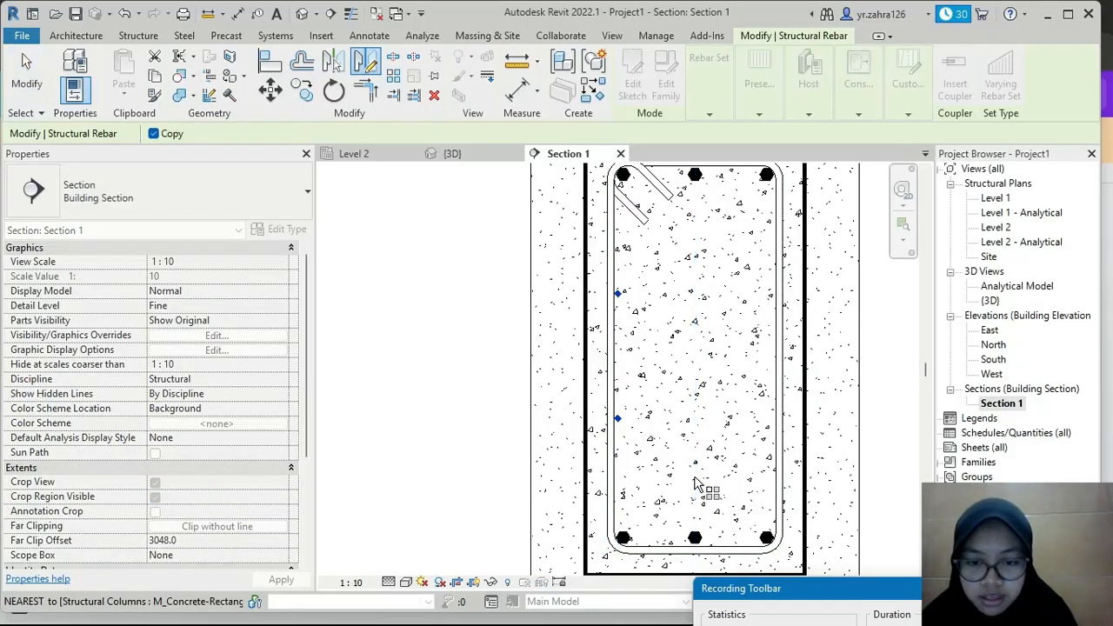
{"action": "scroll", "coordinate": [695, 452], "scroll_direction": "down", "scroll_amount": 2}
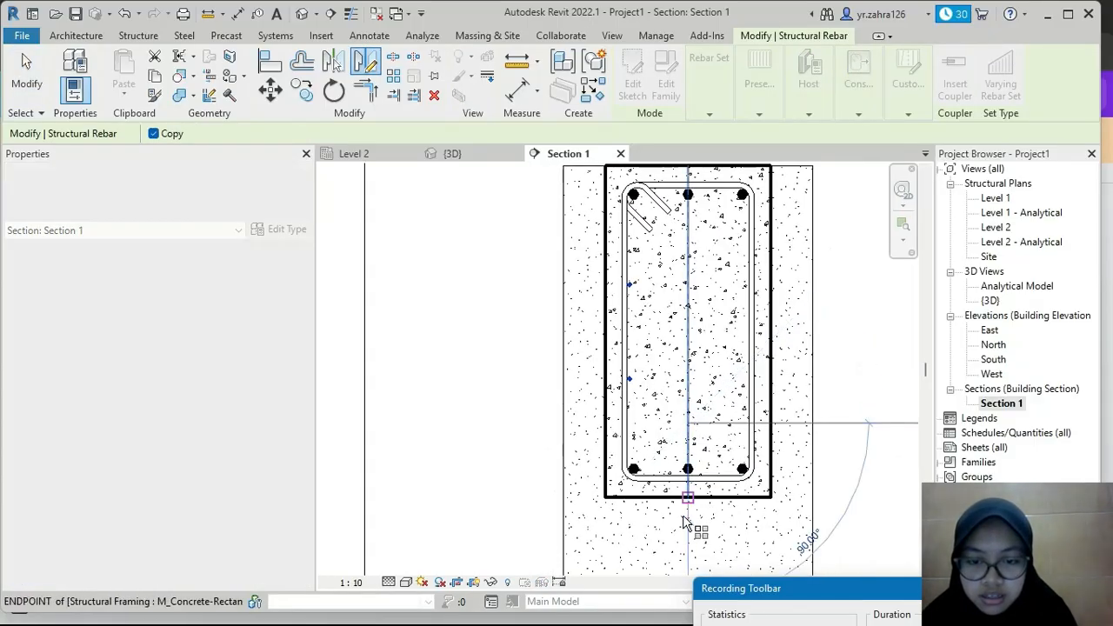
{"action": "left_click", "coordinate": [689, 536]}
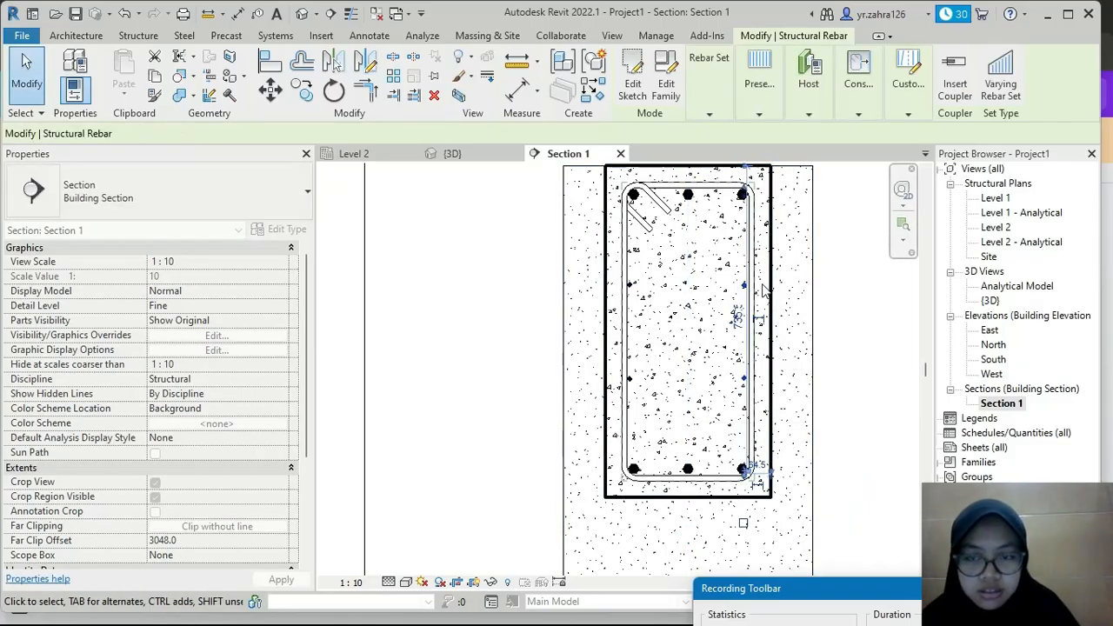
Step: Constrain the mirrored side bar set's segment handle to the stirrup's right leg and finish the constraint edit
{"action": "left_click", "coordinate": [858, 84]}
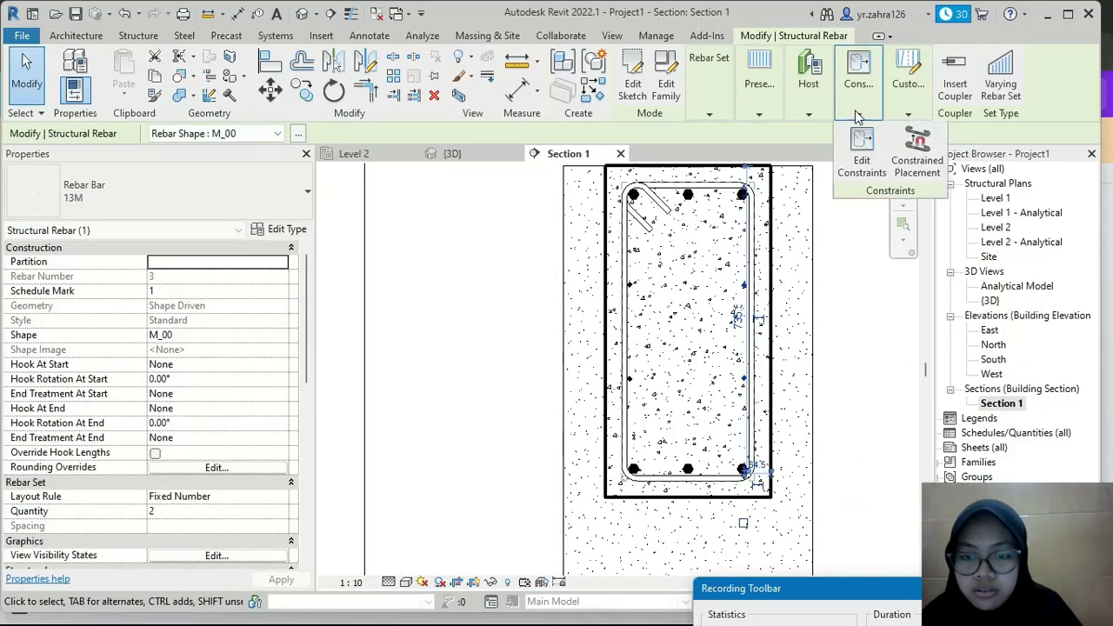
{"action": "left_click", "coordinate": [862, 155]}
{"action": "scroll", "coordinate": [739, 318], "scroll_direction": "up", "scroll_amount": 5}
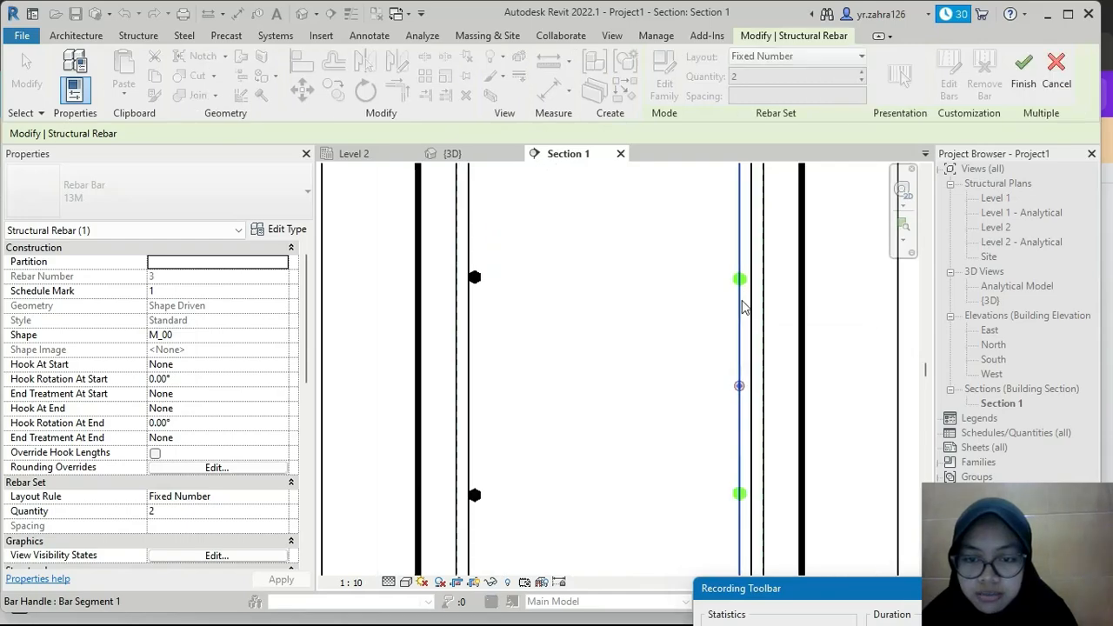
{"action": "left_click", "coordinate": [748, 317]}
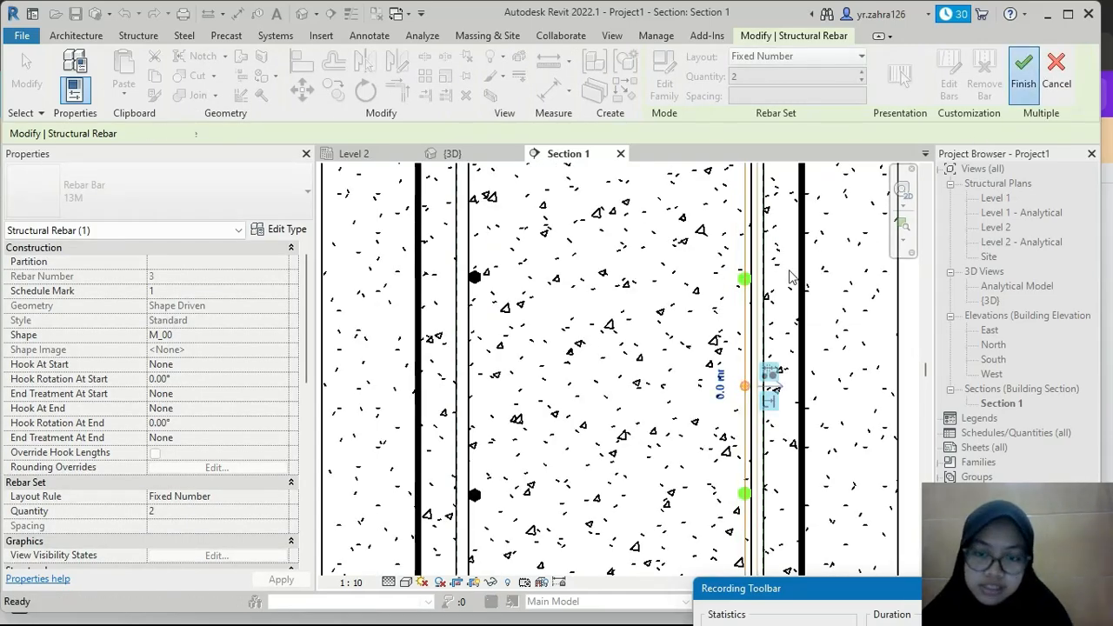
{"action": "left_click", "coordinate": [1024, 73]}
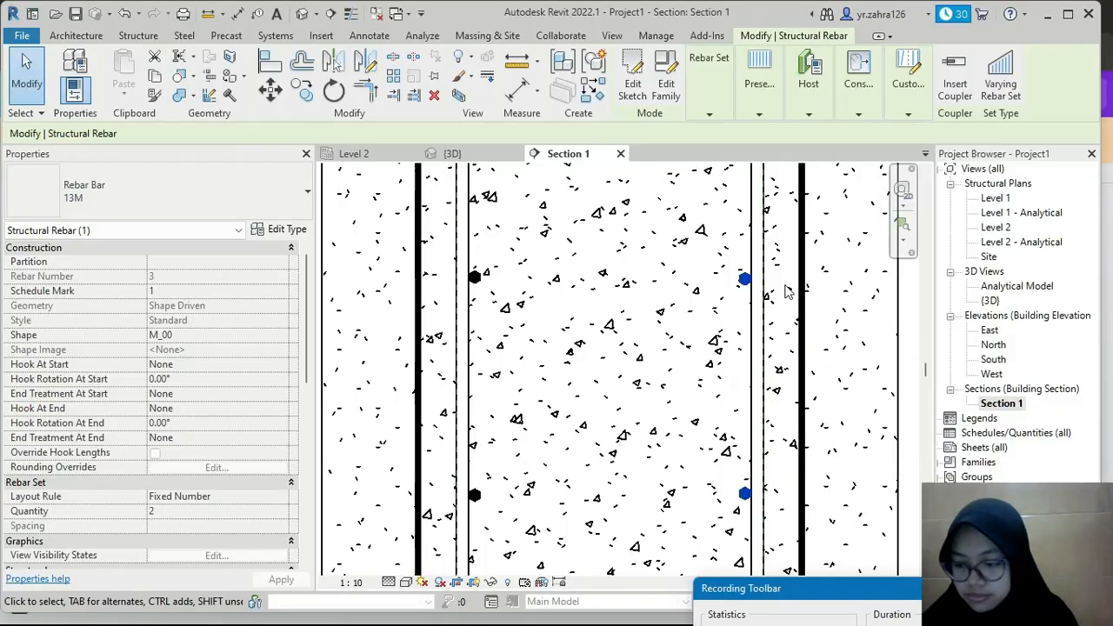
Step: Deselect the side bars, examine the beam's stirrup and longitudinal bars in the 3D view, and return to Section 1
{"action": "scroll", "coordinate": [731, 331], "scroll_direction": "down", "scroll_amount": 4}
{"action": "scroll", "coordinate": [731, 330], "scroll_direction": "down", "scroll_amount": 2}
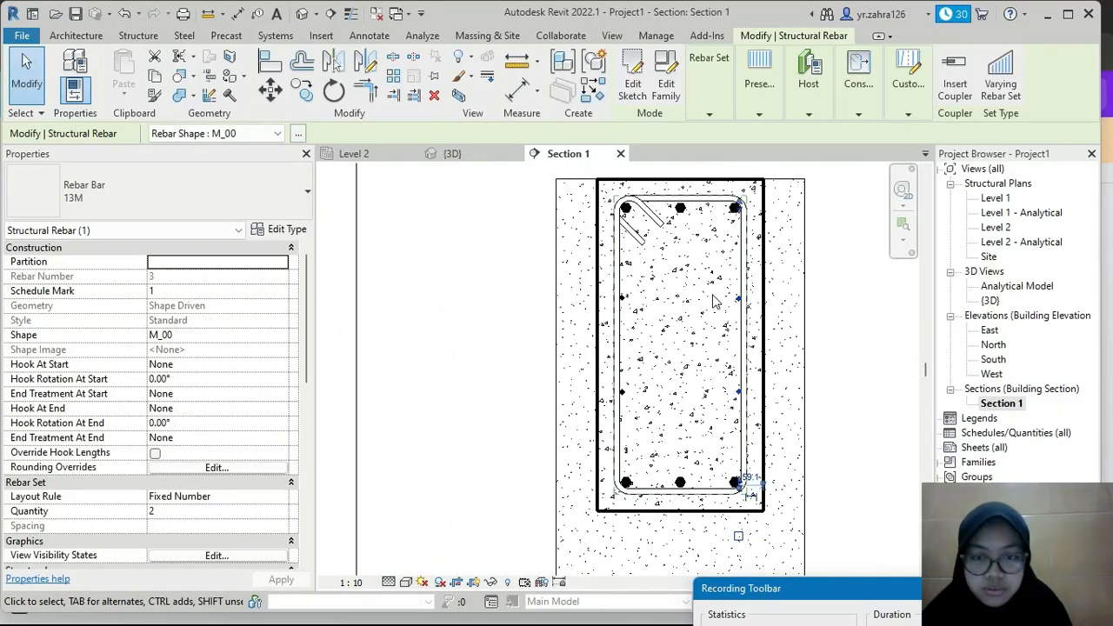
{"action": "scroll", "coordinate": [713, 296], "scroll_direction": "down", "scroll_amount": 1}
{"action": "middle_click_drag", "start_coordinate": [701, 285], "coordinate": [641, 315]}
{"action": "left_click", "coordinate": [597, 205]}
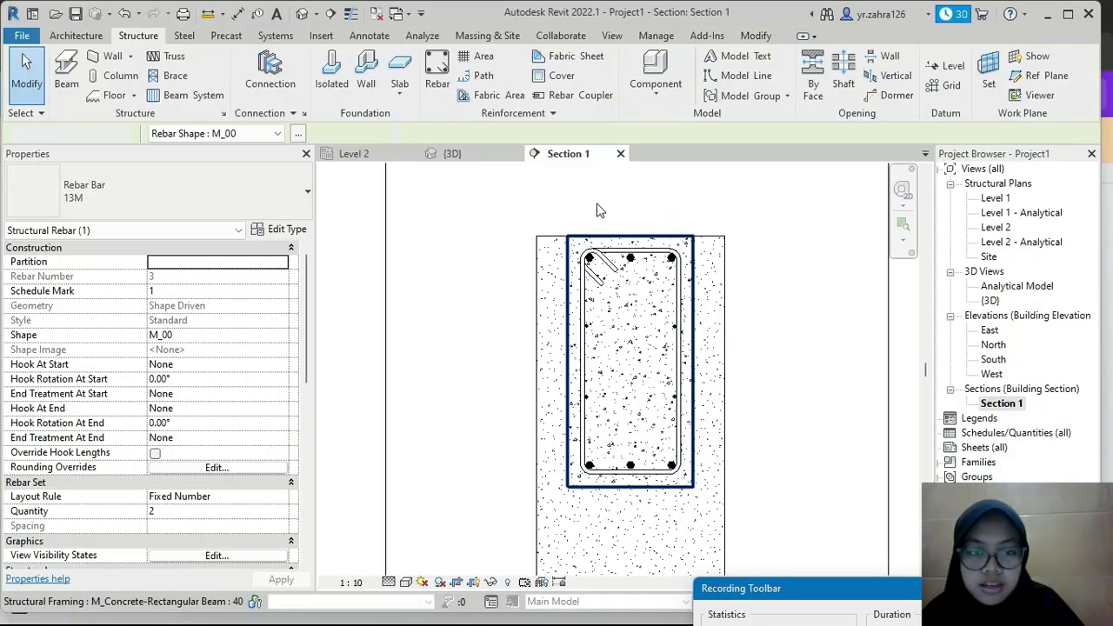
{"action": "left_click", "coordinate": [470, 151]}
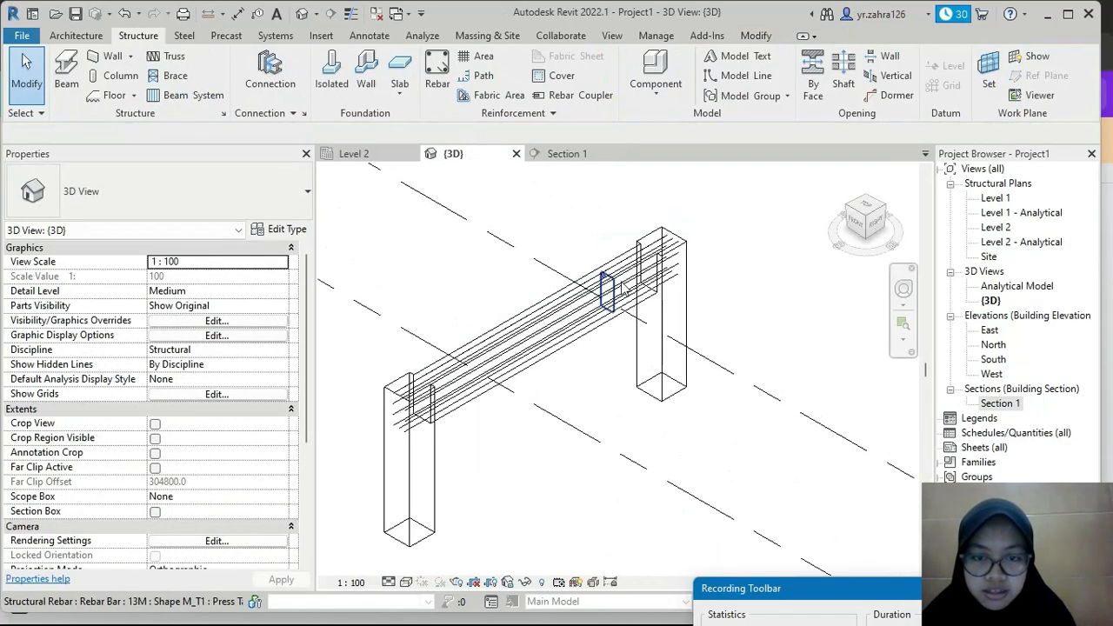
{"action": "scroll", "coordinate": [622, 287], "scroll_direction": "up", "scroll_amount": 5}
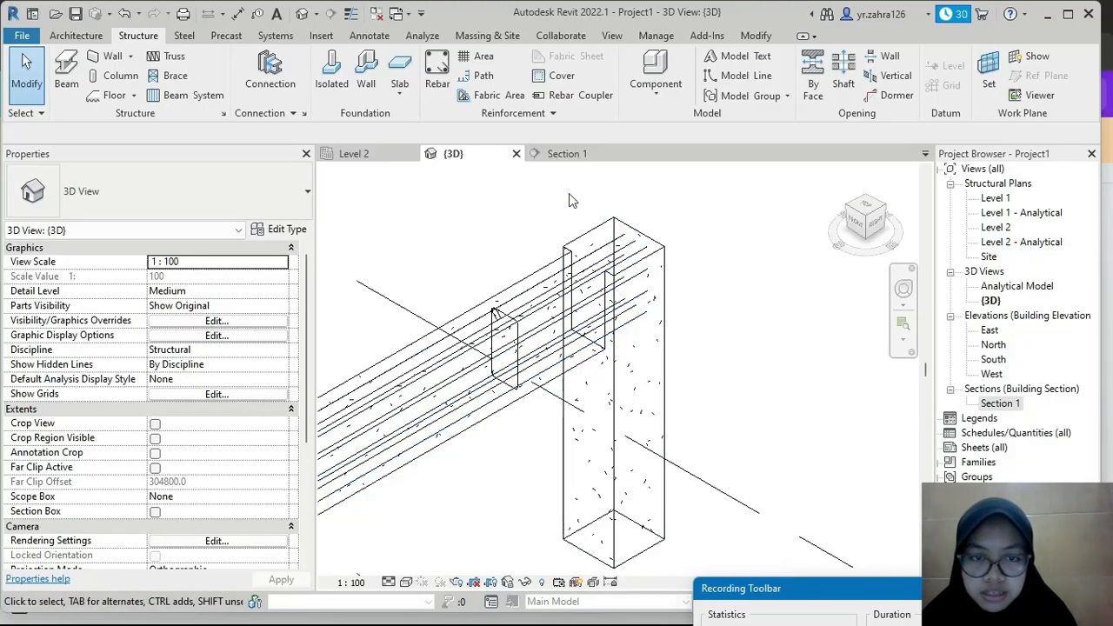
{"action": "left_click", "coordinate": [567, 154]}
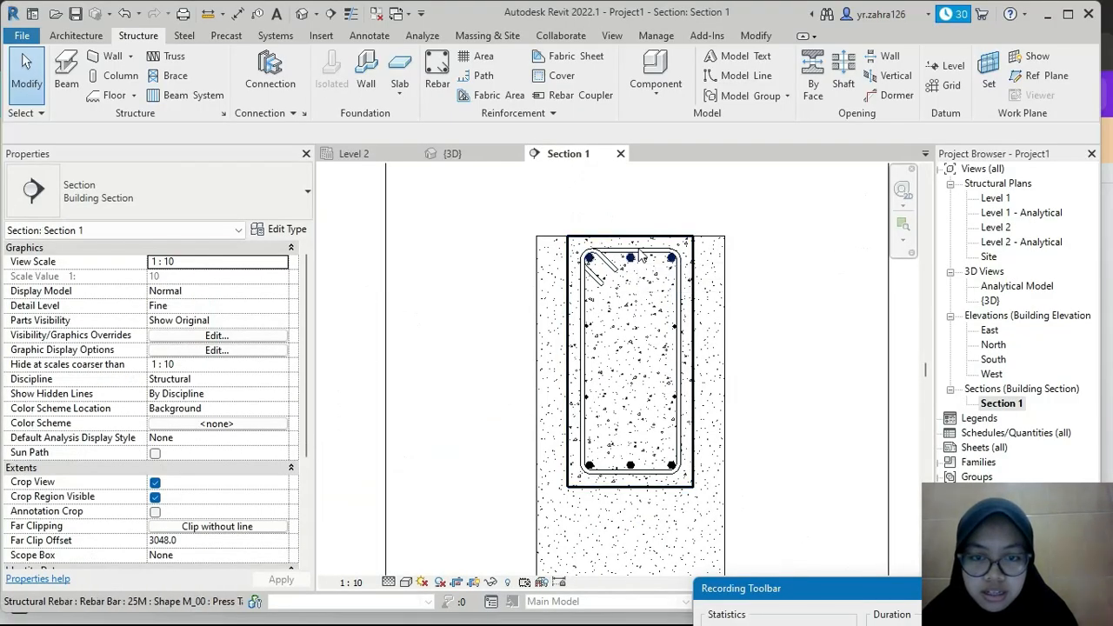
Step: Try Stirrup/Tie - 90 deg. as the stirrup's Hook At Start and set it back to Stirrup/Tie Seismic - 135 deg
{"action": "left_click", "coordinate": [659, 258]}
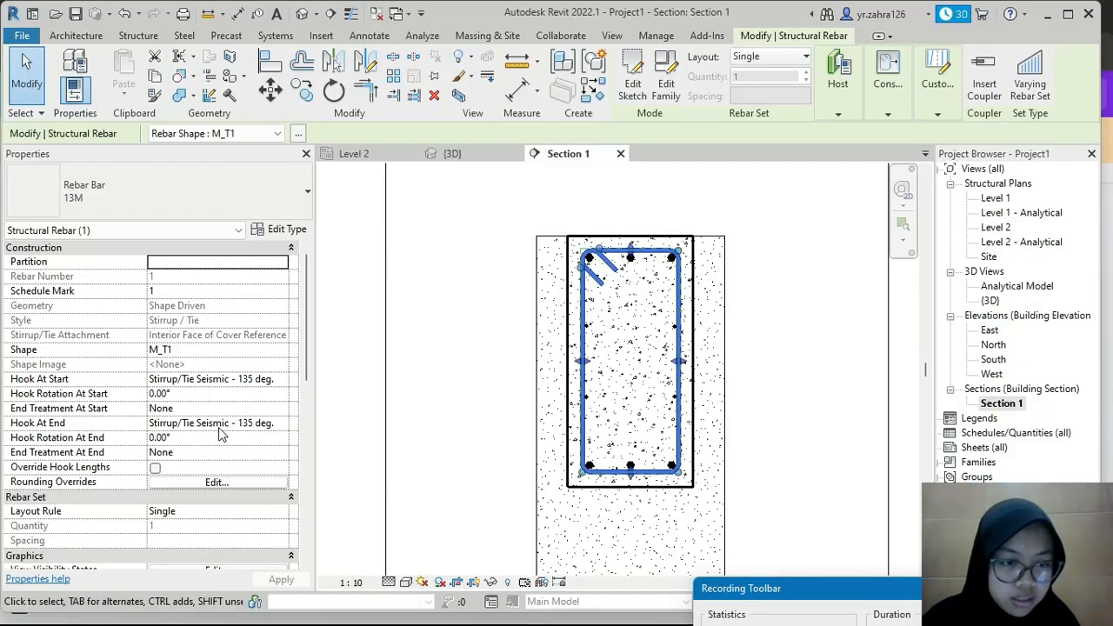
{"action": "left_click", "coordinate": [240, 384]}
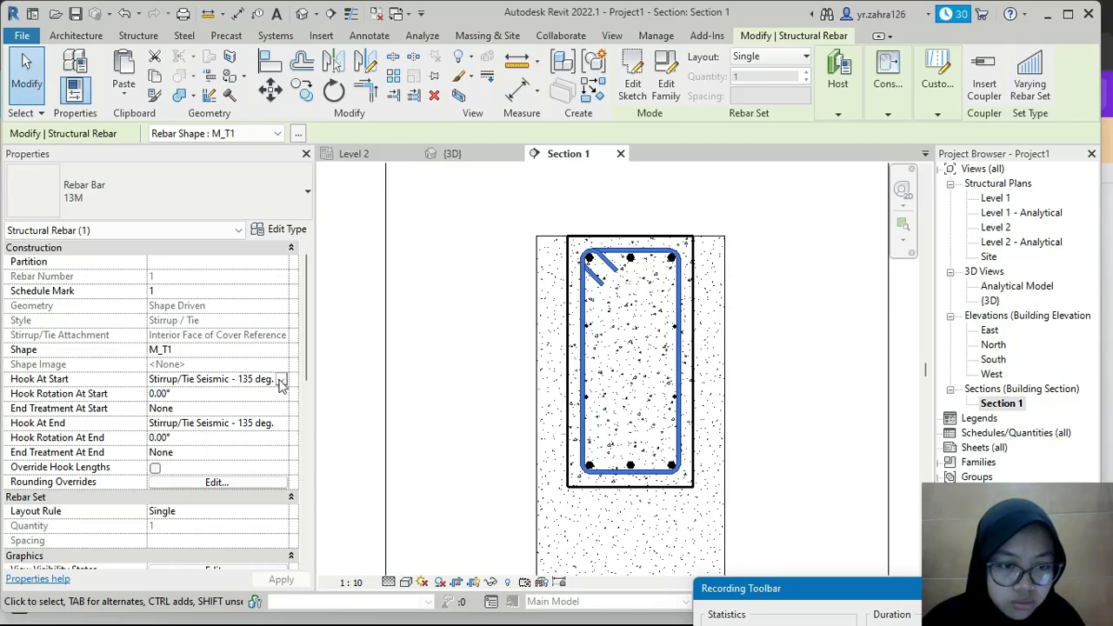
{"action": "left_click", "coordinate": [281, 381]}
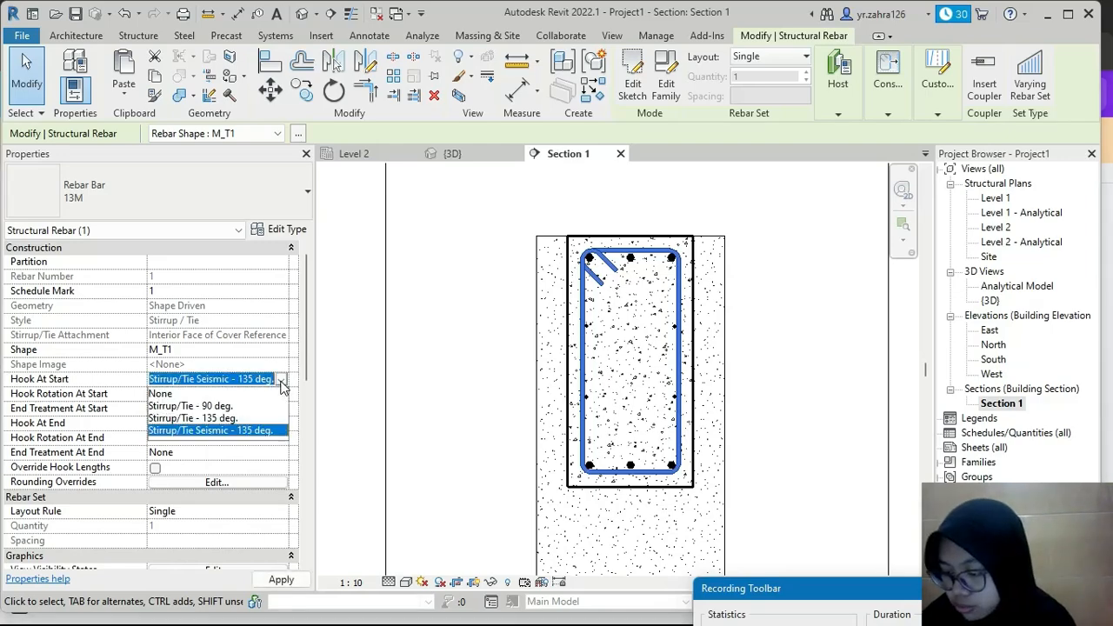
{"action": "left_click", "coordinate": [281, 382]}
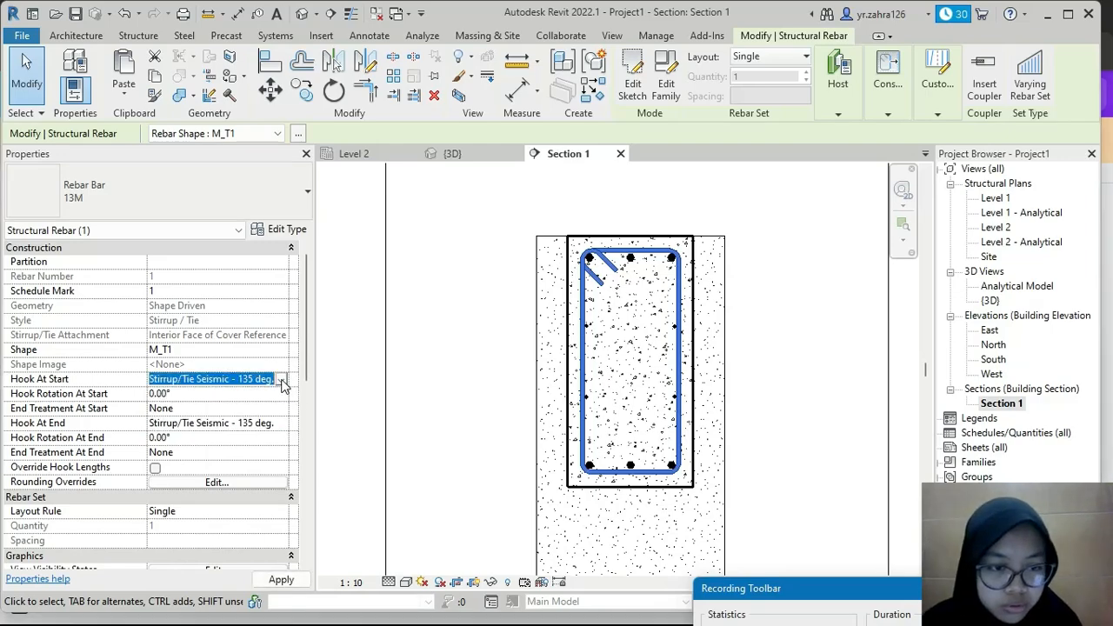
{"action": "left_click", "coordinate": [282, 382]}
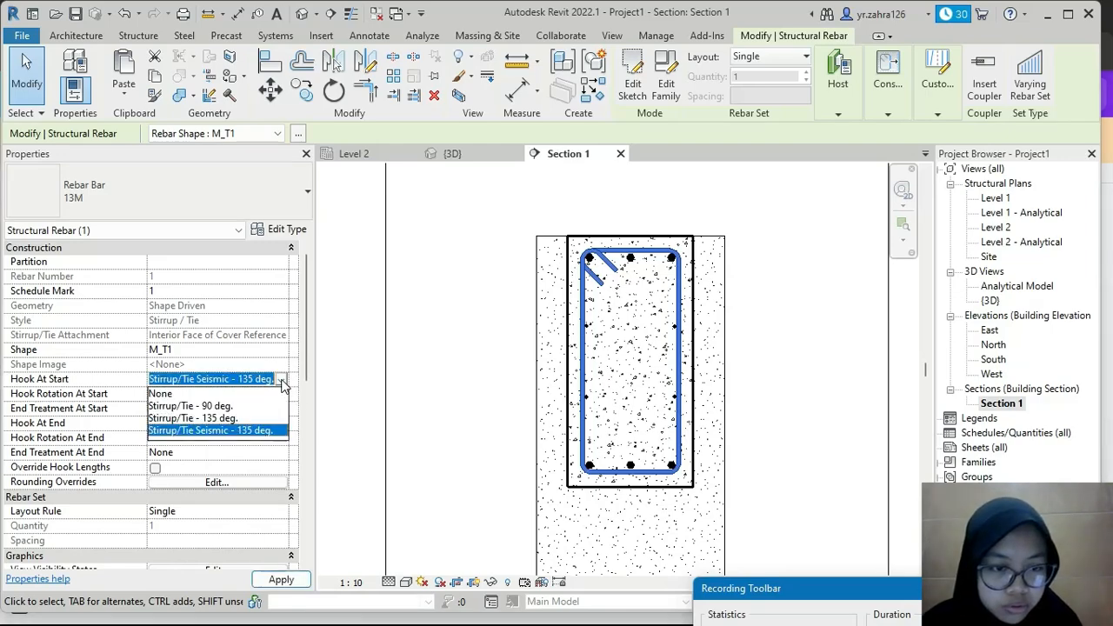
{"action": "left_click", "coordinate": [244, 406]}
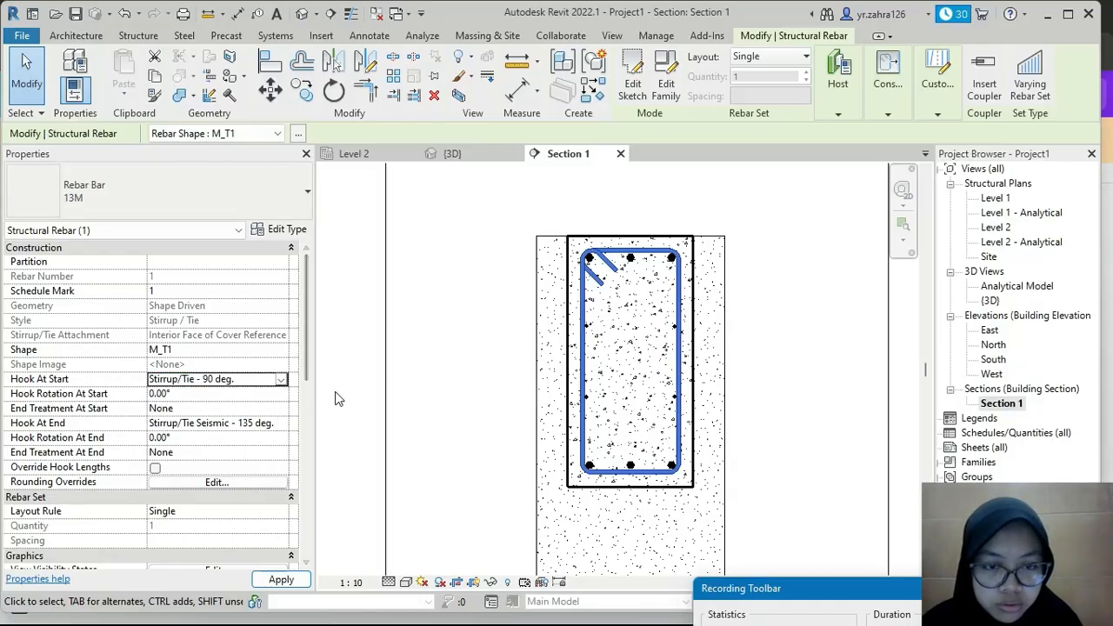
{"action": "left_click", "coordinate": [281, 380]}
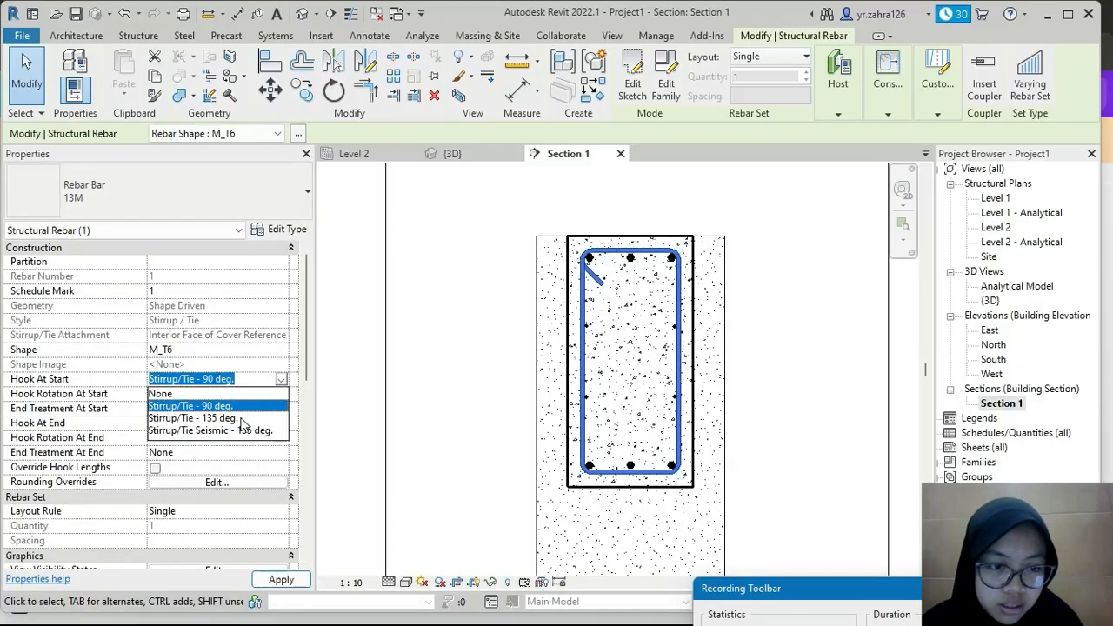
{"action": "left_click", "coordinate": [234, 430]}
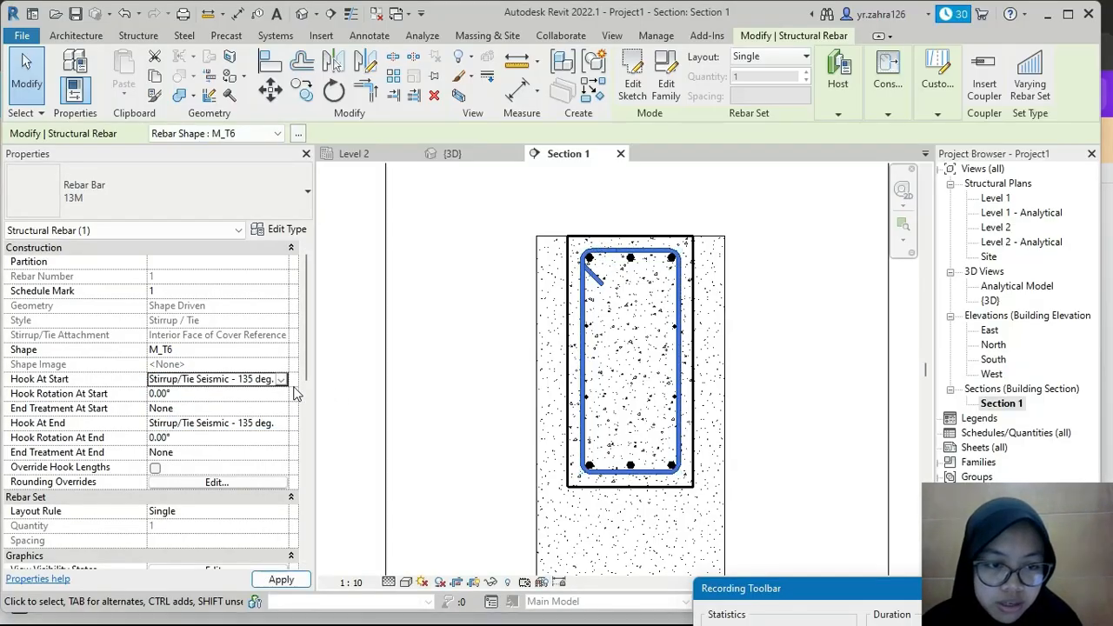
Step: Set the 13M rebar type's Stirrup/Tie Seismic hook length to 100 mm for the beam's stirrup
{"action": "left_click", "coordinate": [464, 349]}
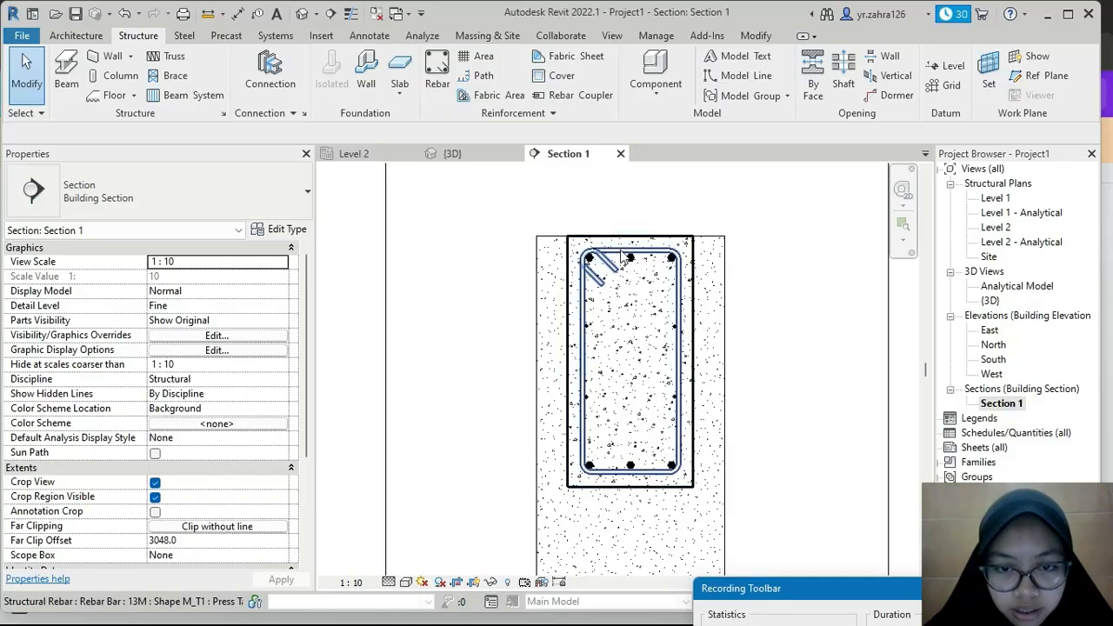
{"action": "left_click", "coordinate": [283, 228]}
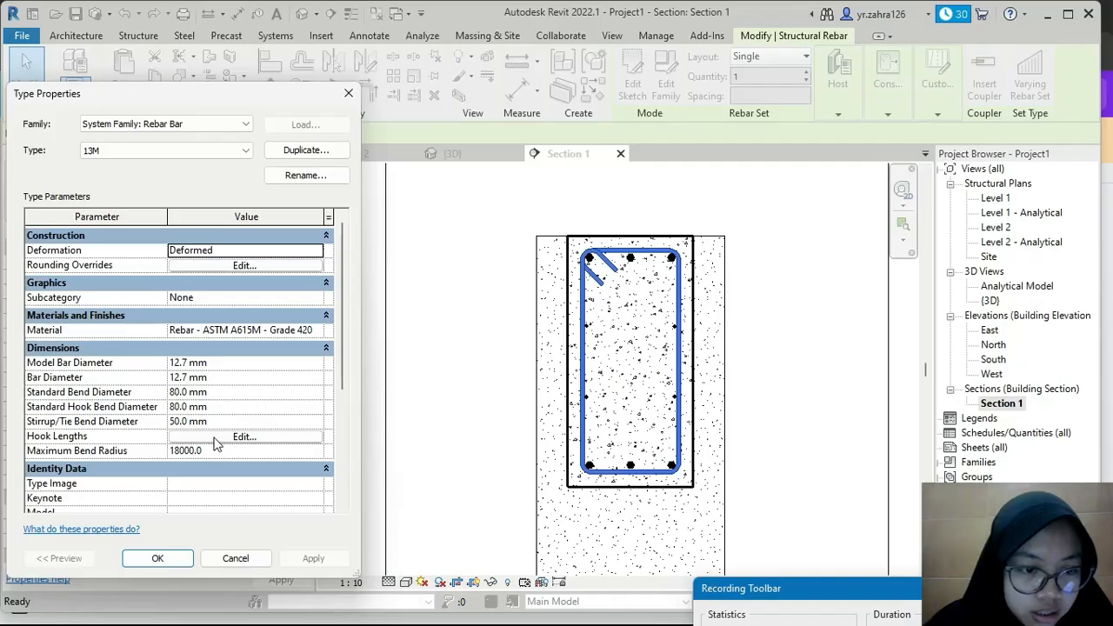
{"action": "left_click", "coordinate": [236, 438]}
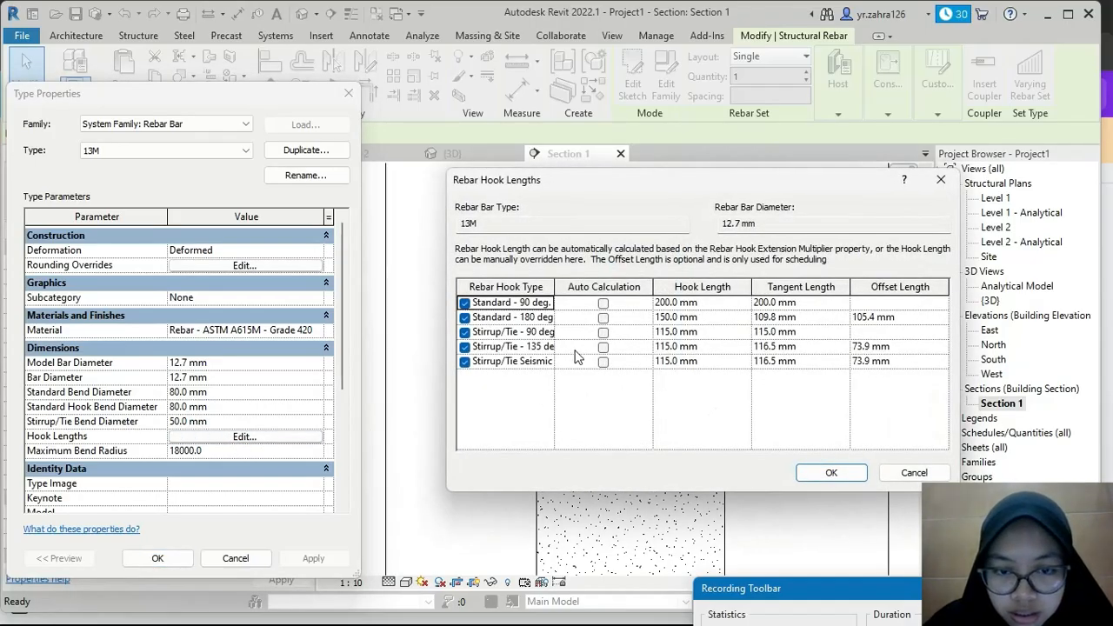
{"action": "left_click", "coordinate": [667, 363]}
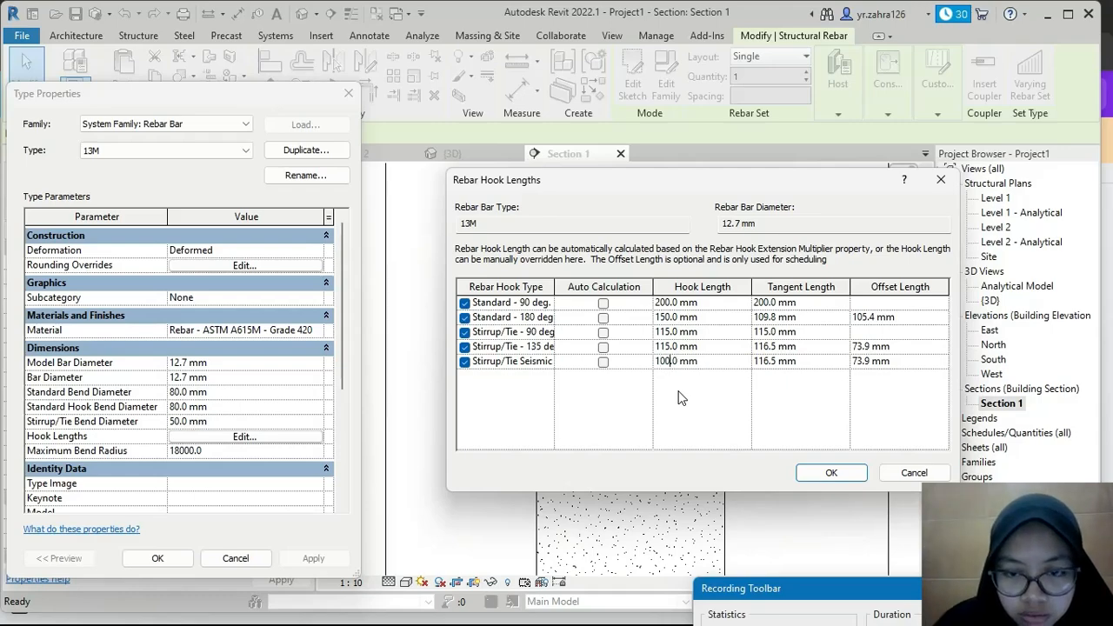
{"action": "key", "text": "Return"}
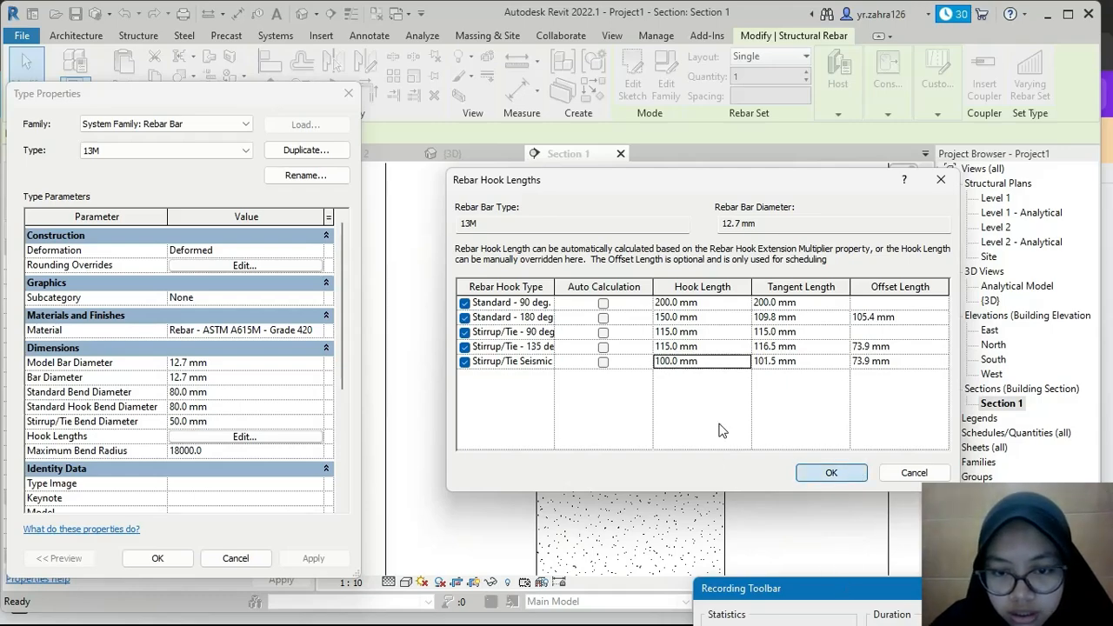
{"action": "left_click", "coordinate": [830, 473]}
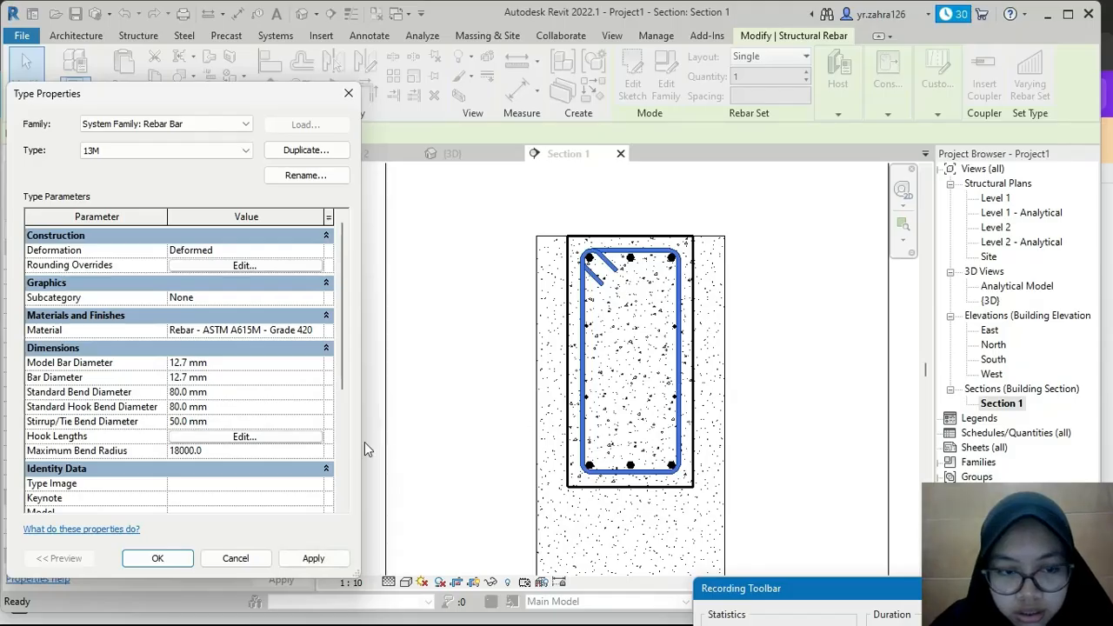
{"action": "left_click", "coordinate": [157, 558]}
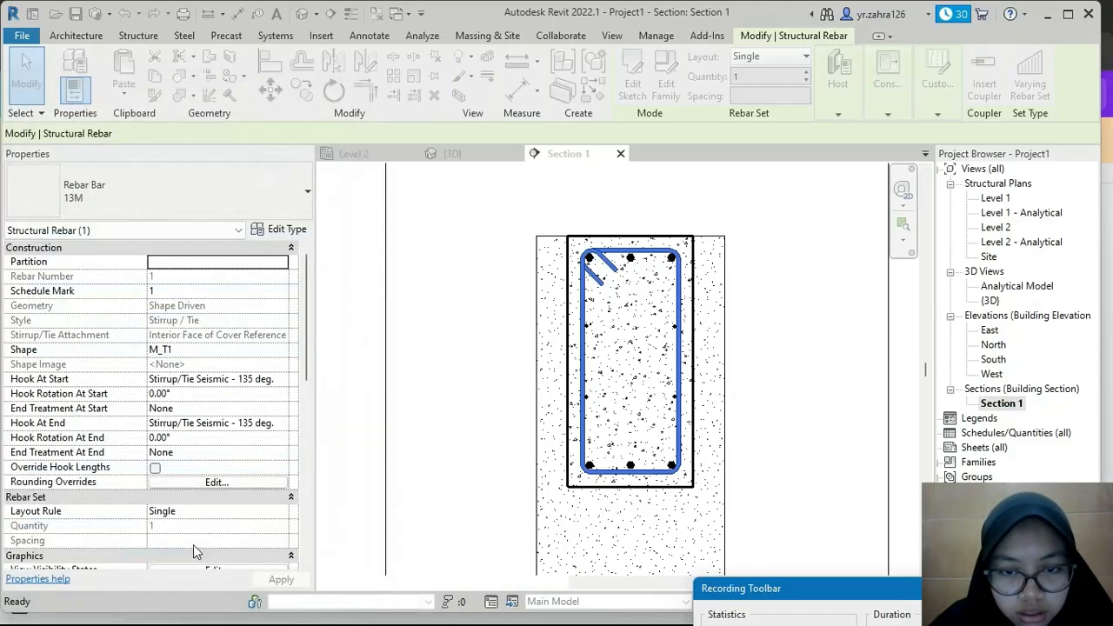
Step: Try 80 mm as the 13M rebar type's Stirrup/Tie Bend Diameter and set it back to 50 mm
{"action": "scroll", "coordinate": [626, 274], "scroll_direction": "up", "scroll_amount": 2}
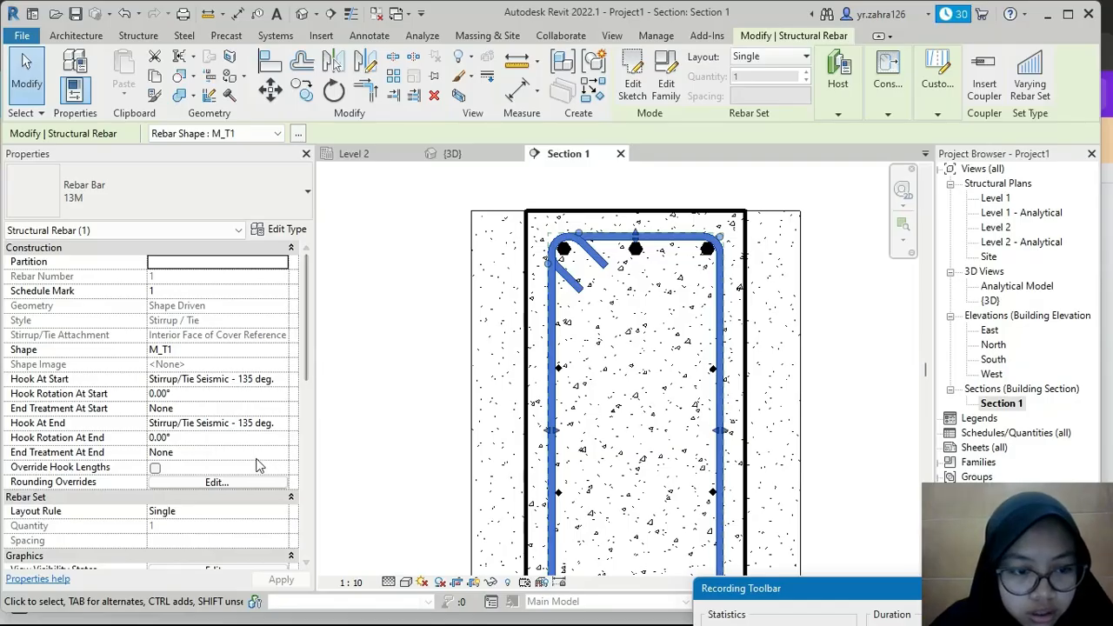
{"action": "left_click", "coordinate": [289, 231]}
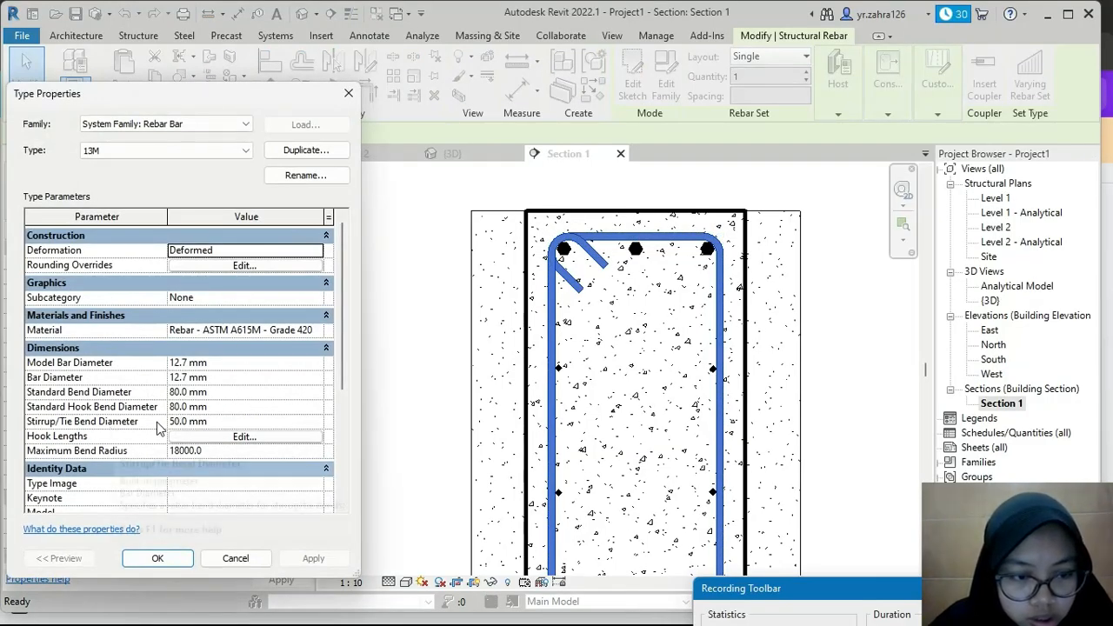
{"action": "left_click", "coordinate": [178, 423]}
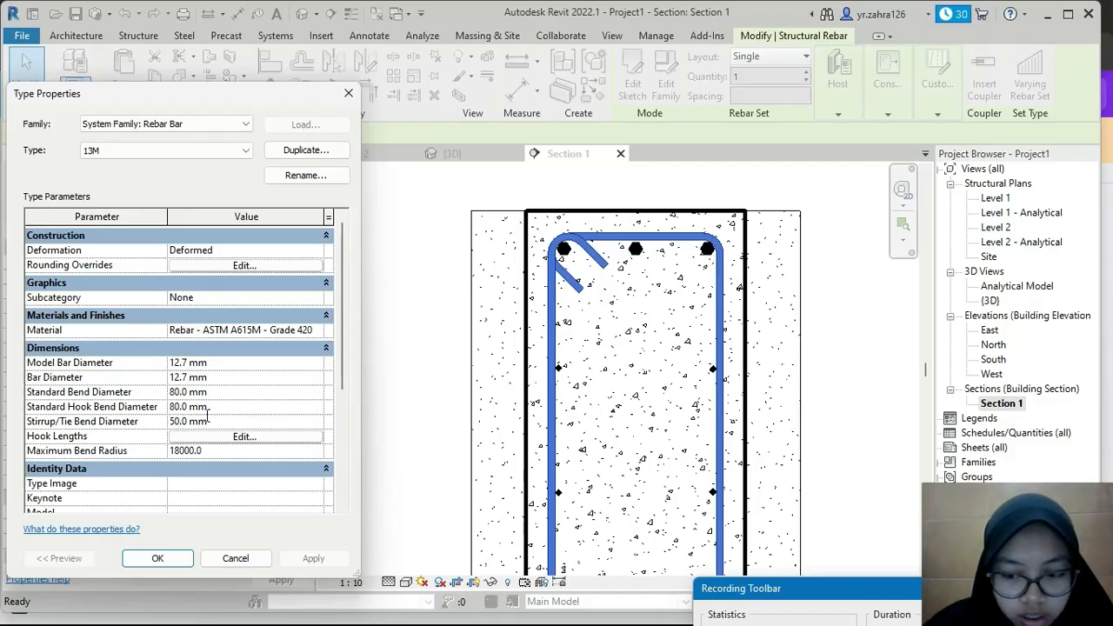
{"action": "key", "text": "BackSpace"}
{"action": "key", "text": "BackSpace"}
{"action": "key", "text": "BackSpace"}
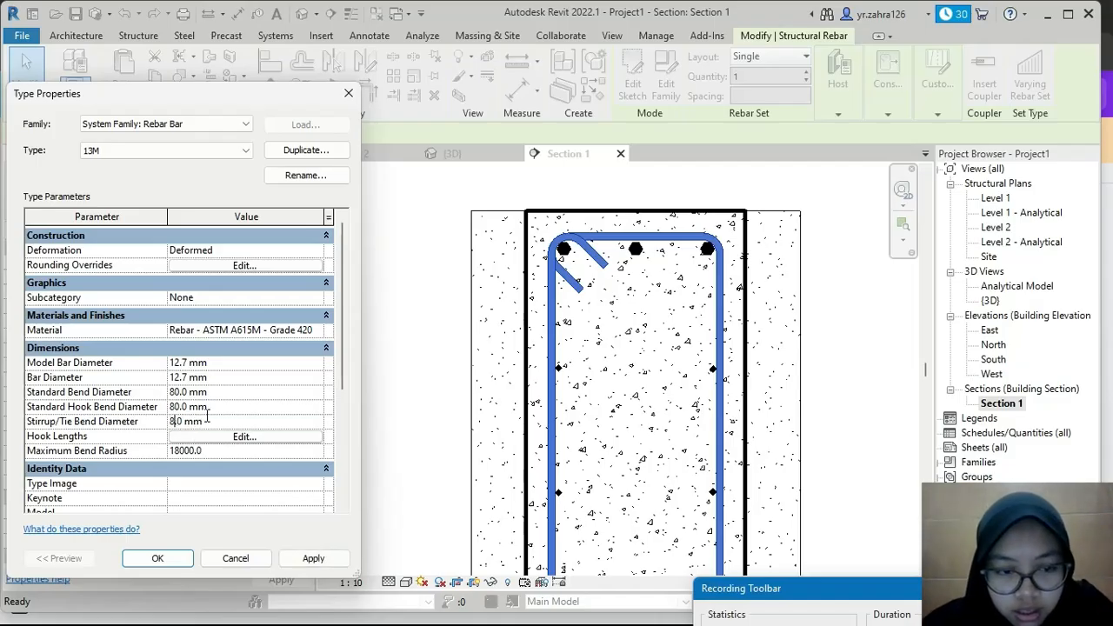
{"action": "left_click", "coordinate": [313, 558]}
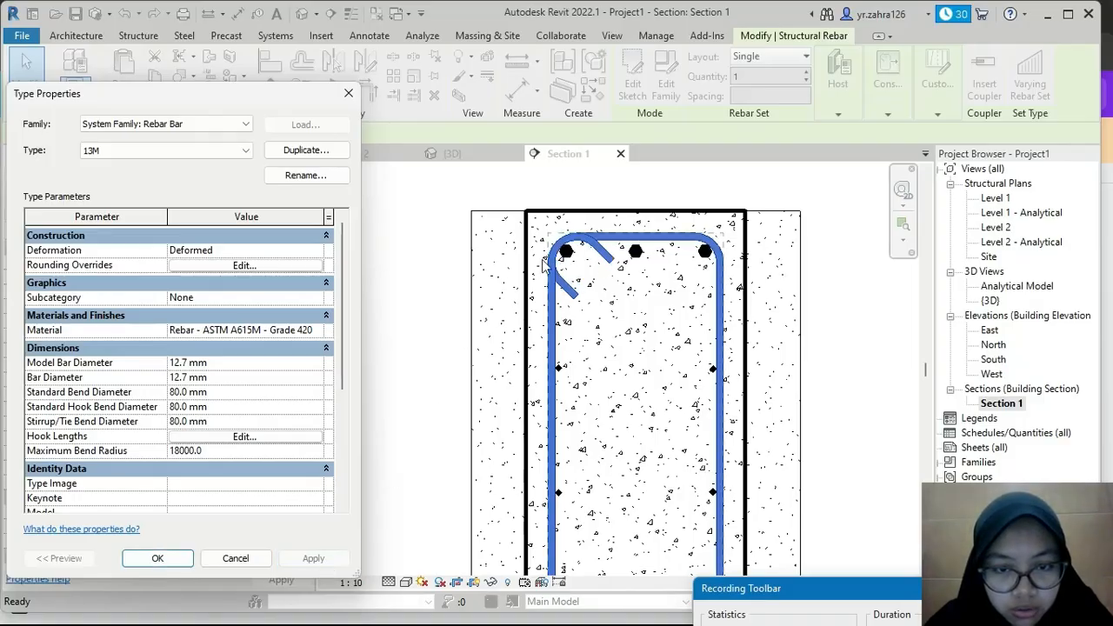
{"action": "left_click", "coordinate": [181, 422]}
{"action": "key", "text": "BackSpace"}
{"action": "key", "text": "BackSpace"}
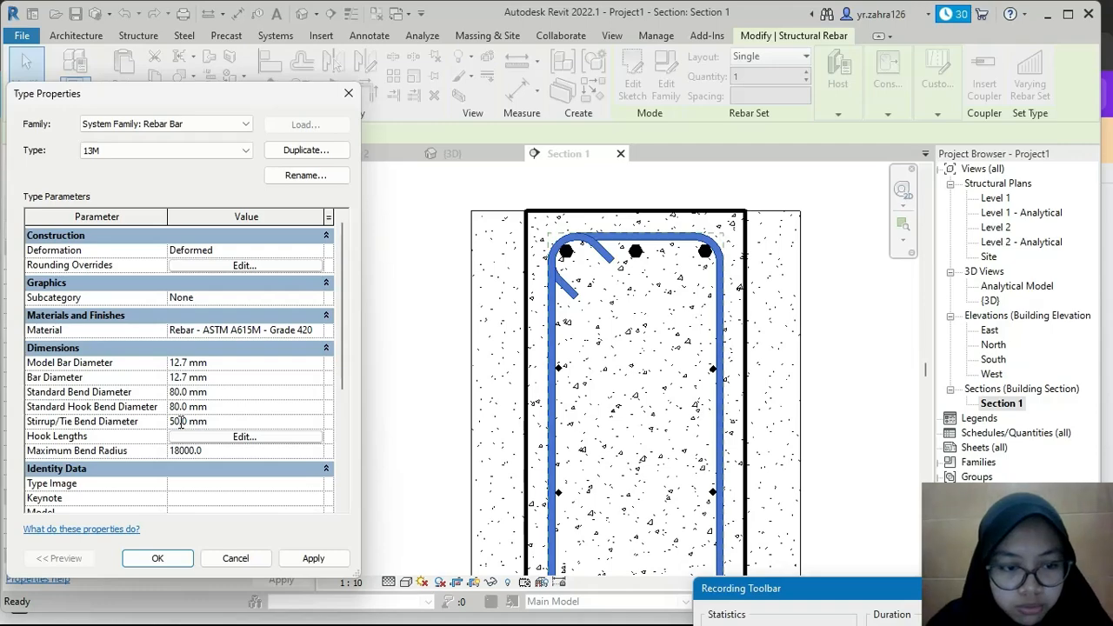
{"action": "left_click", "coordinate": [315, 559]}
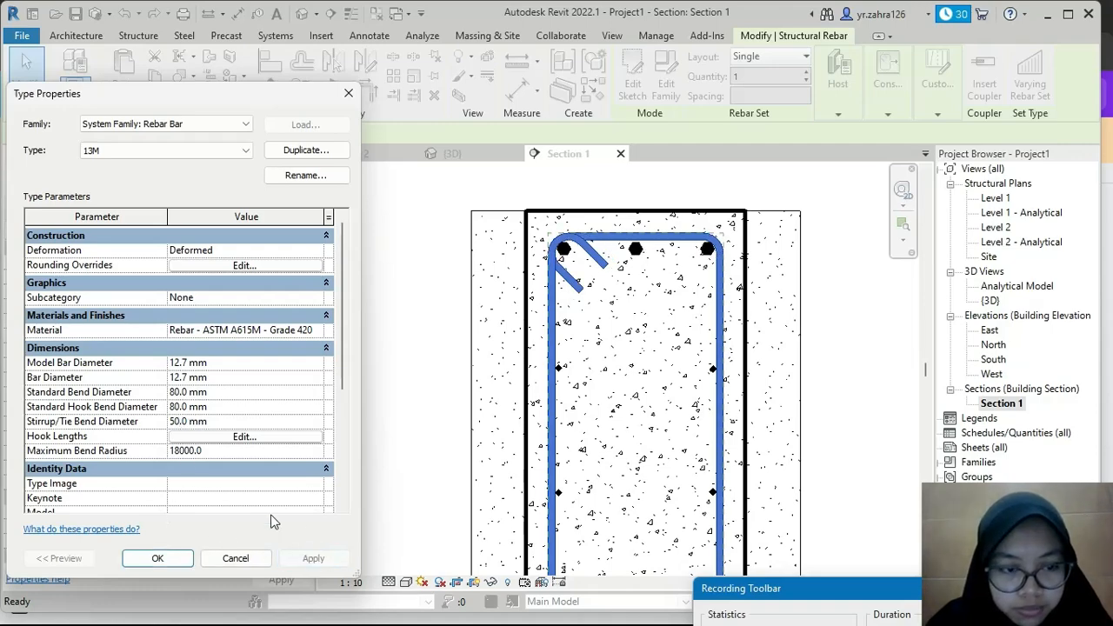
Step: Set the 13M rebar type's Standard Hook Bend Diameter to 50 mm and apply the change
{"action": "left_click", "coordinate": [181, 407]}
{"action": "key", "text": "BackSpace"}
{"action": "key", "text": "BackSpace"}
{"action": "type", "text": "50"}
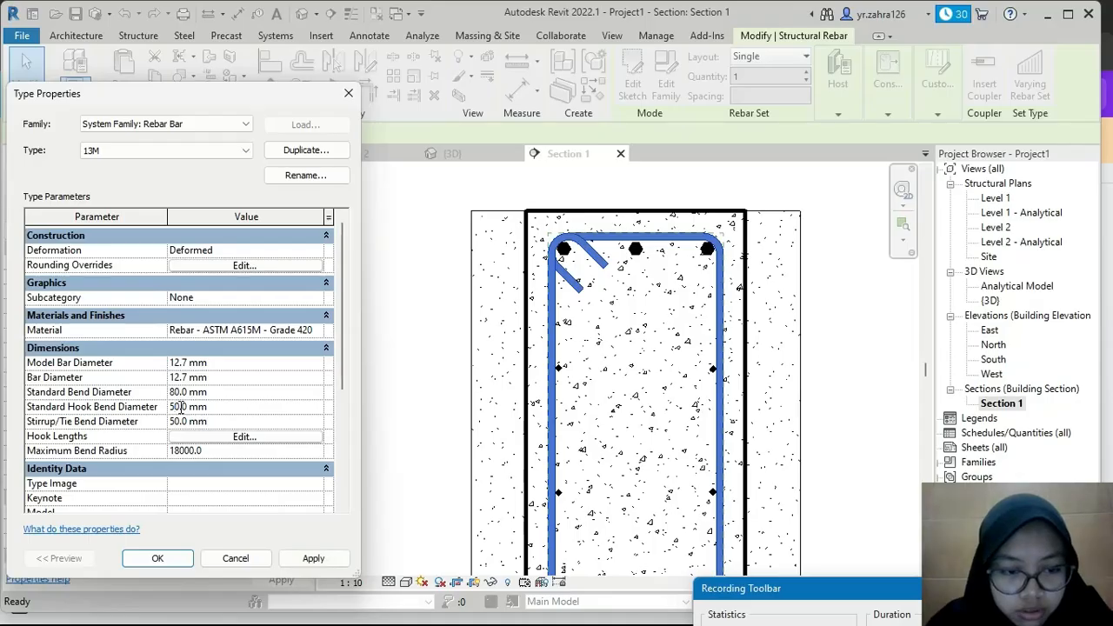
{"action": "left_click", "coordinate": [313, 558]}
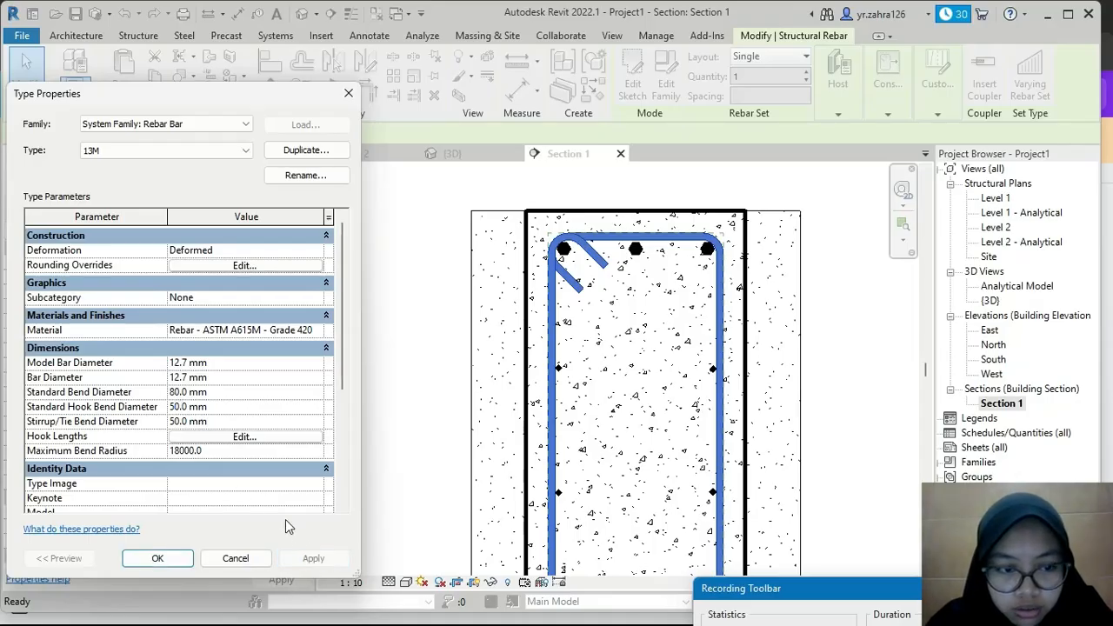
Step: Set the 13M rebar type's Standard Bend Diameter to 50 mm, accept the type properties and deselect the stirrup
{"action": "left_click", "coordinate": [180, 393]}
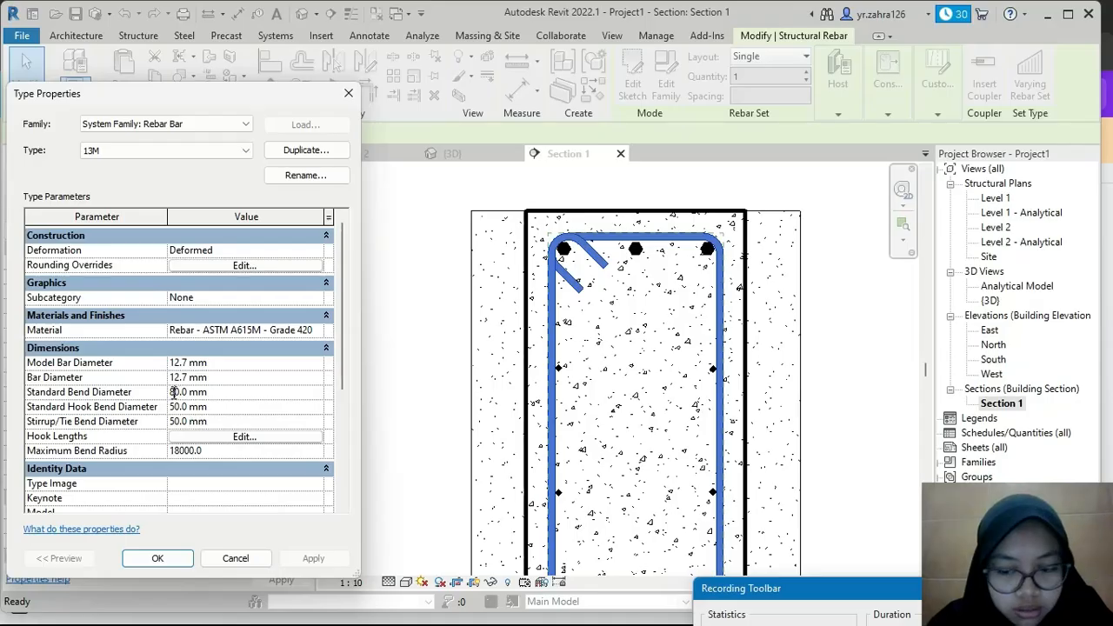
{"action": "key", "text": "BackSpace"}
{"action": "key", "text": "BackSpace"}
{"action": "type", "text": "50"}
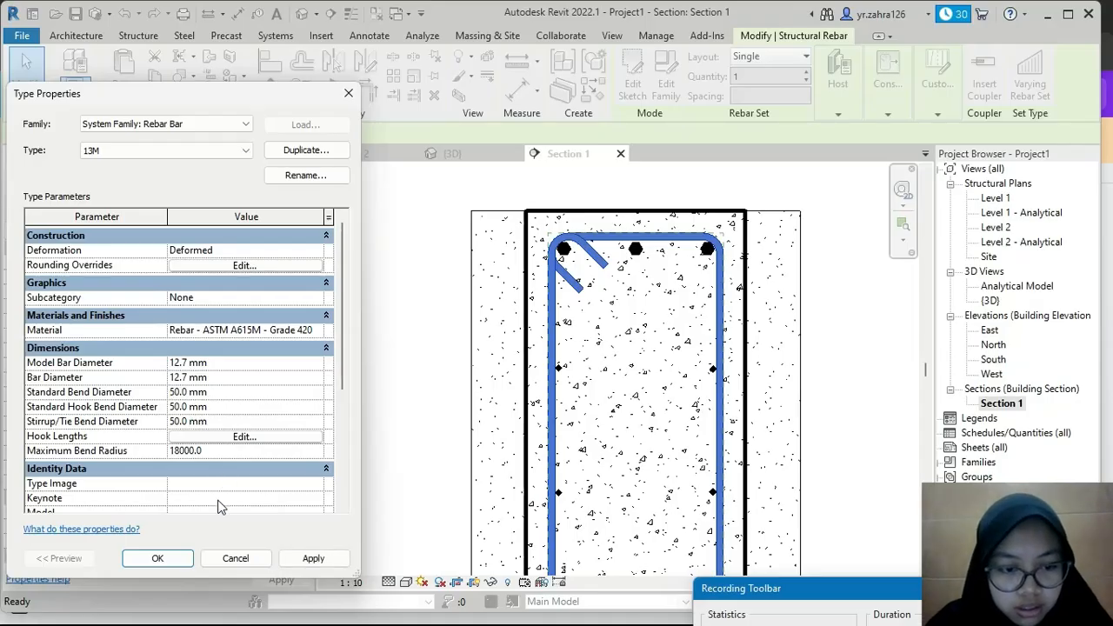
{"action": "left_click", "coordinate": [315, 559]}
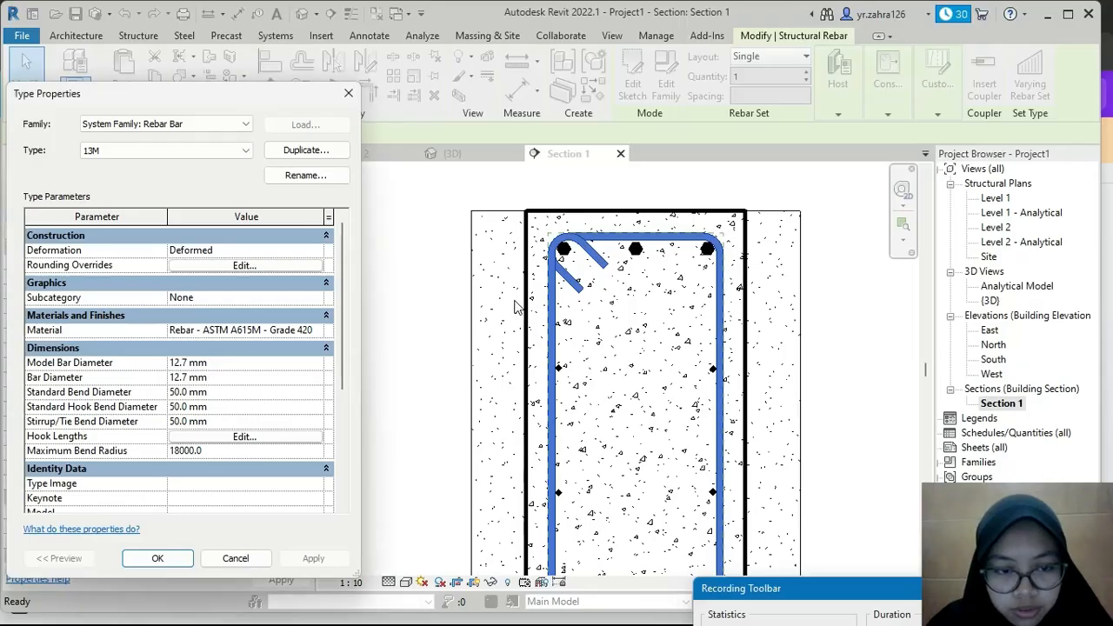
{"action": "left_click", "coordinate": [171, 558]}
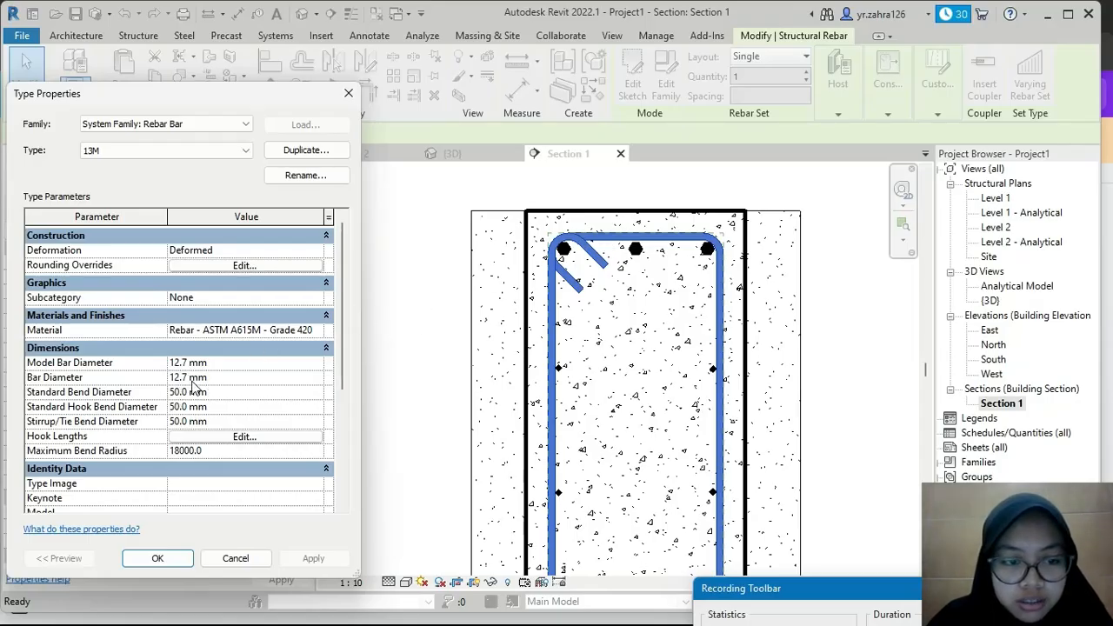
{"action": "left_click", "coordinate": [160, 559]}
{"action": "scroll", "coordinate": [781, 337], "scroll_direction": "down", "scroll_amount": 3}
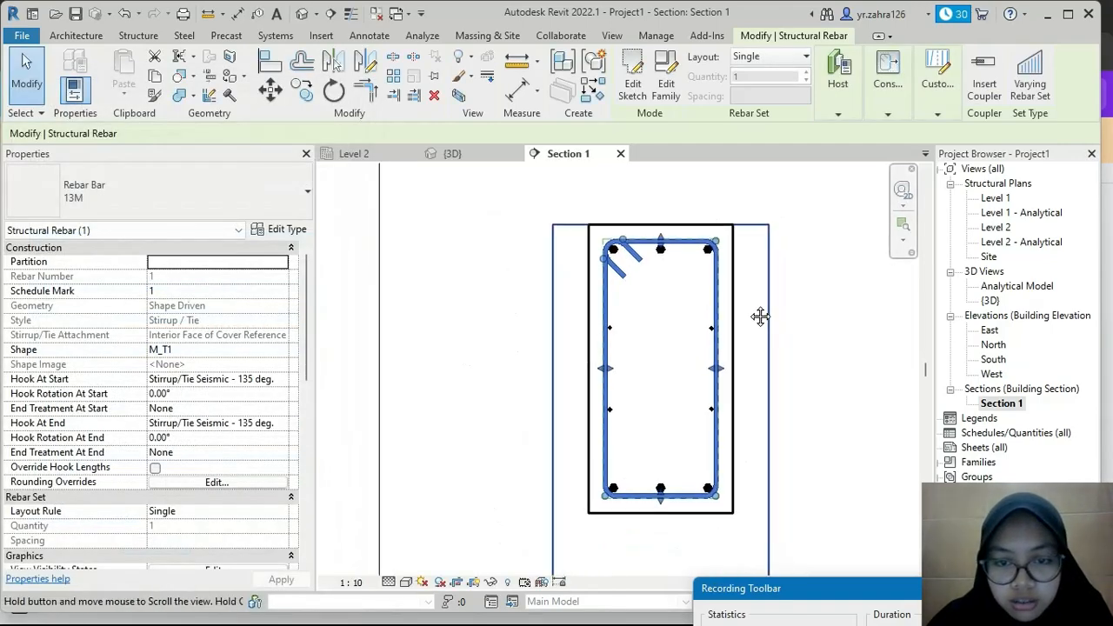
{"action": "left_click", "coordinate": [752, 304]}
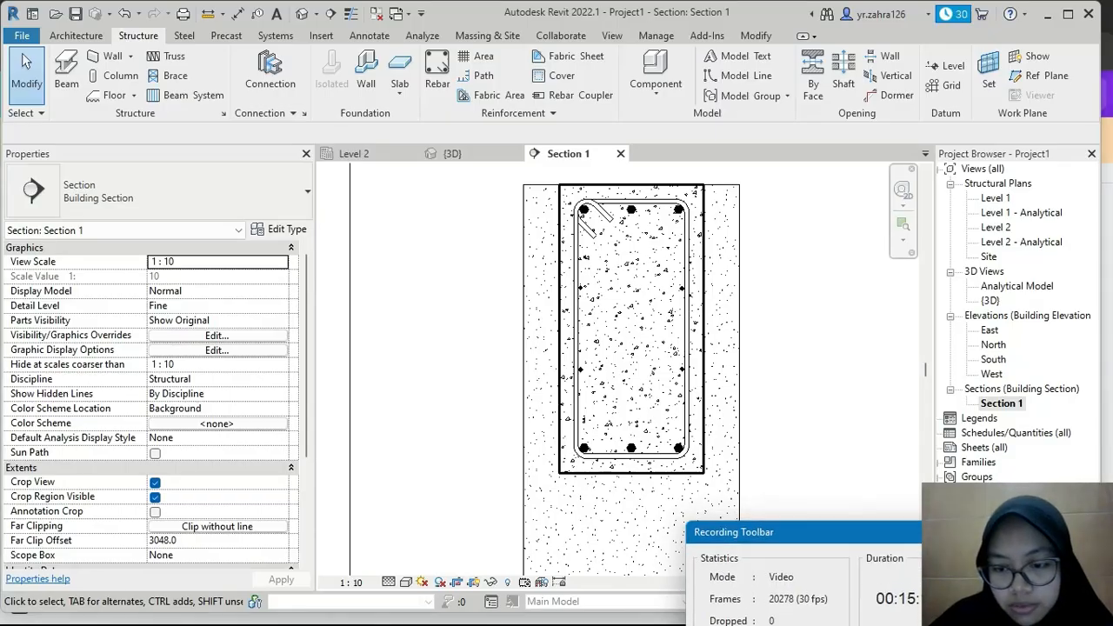
Step: Change the stirrup's layout in Section 1 to Maximum Spacing with a spacing of 200 mm
{"action": "left_click", "coordinate": [452, 153]}
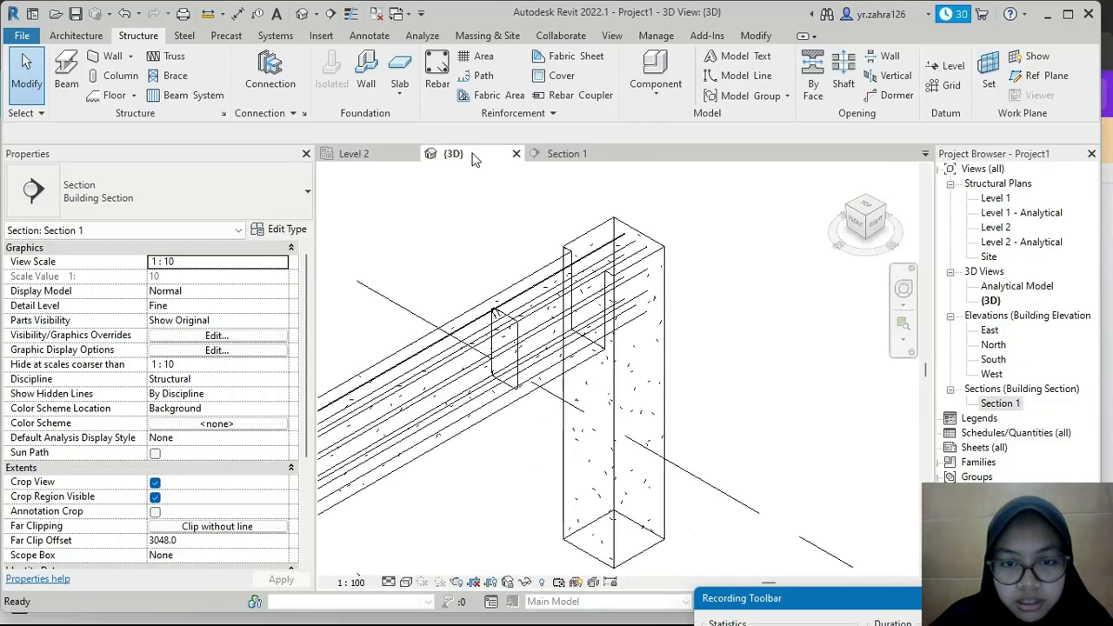
{"action": "left_click", "coordinate": [566, 154]}
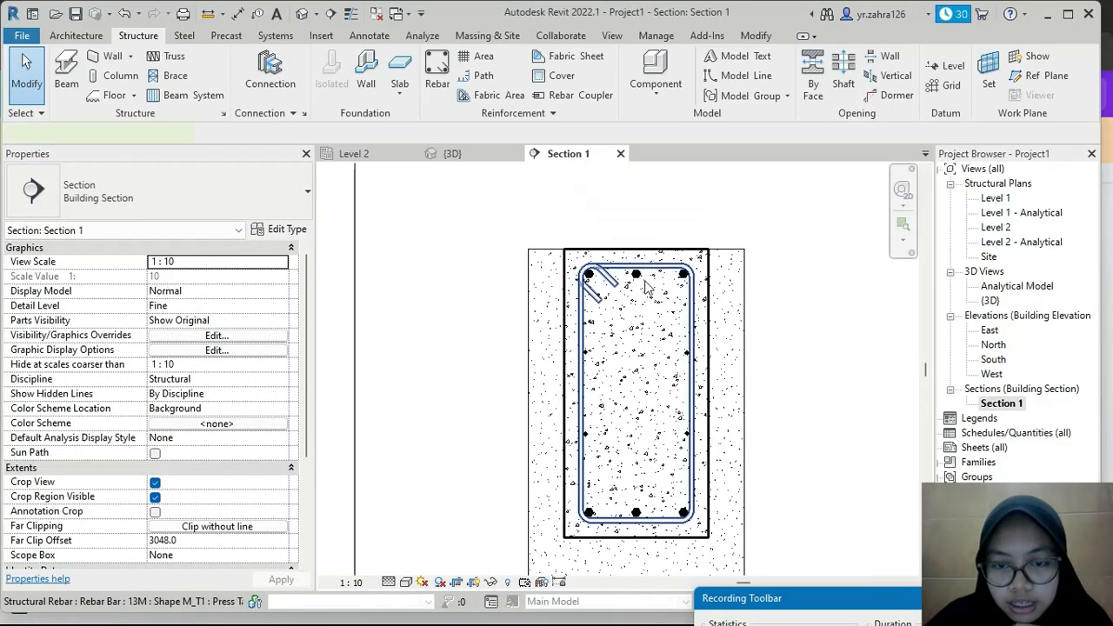
{"action": "left_click", "coordinate": [650, 290]}
{"action": "left_click", "coordinate": [783, 55]}
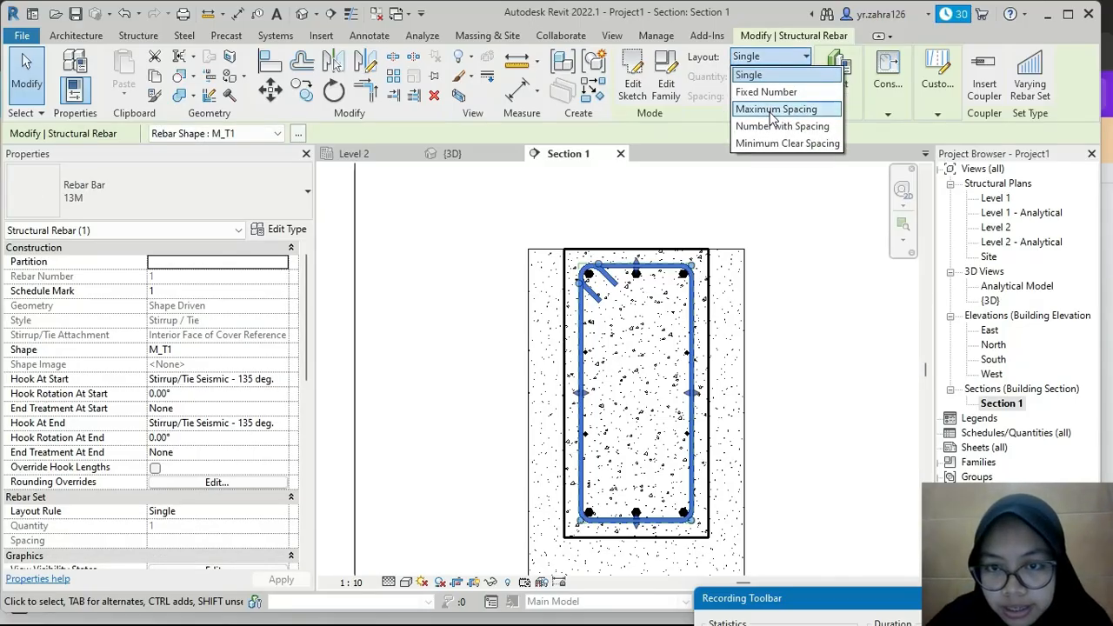
{"action": "left_click", "coordinate": [770, 111]}
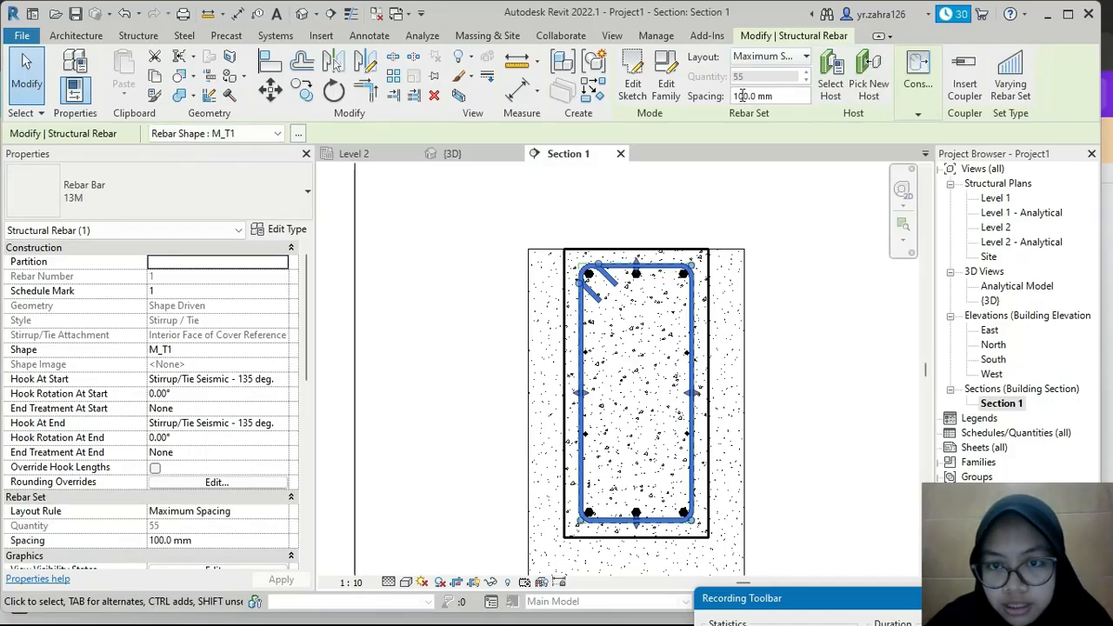
{"action": "double_click", "coordinate": [742, 96]}
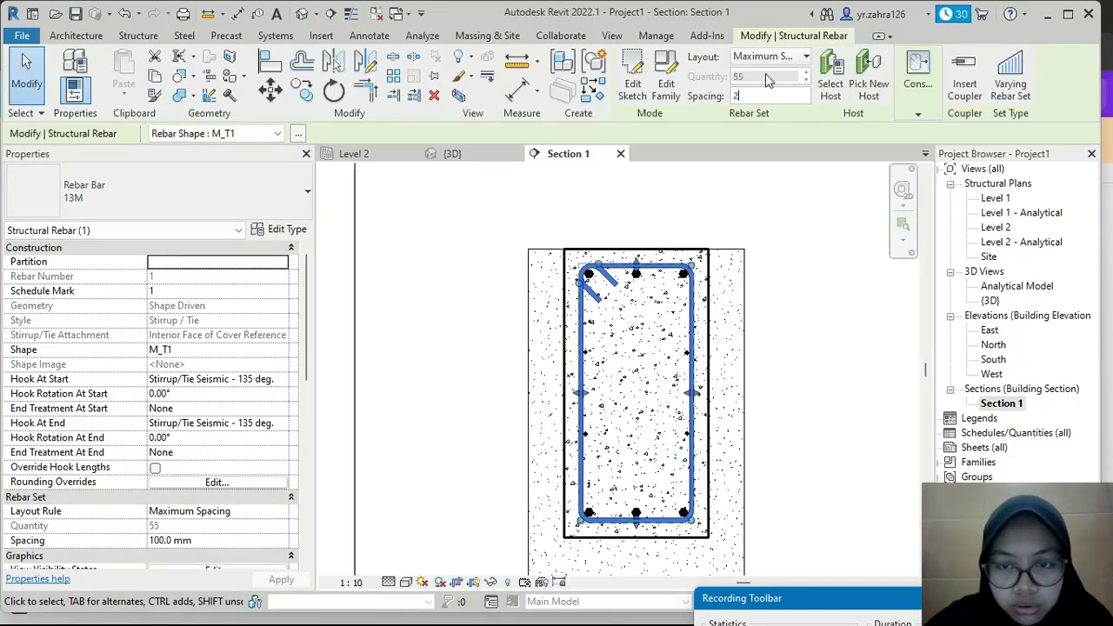
{"action": "type", "text": "200"}
{"action": "key", "text": "Return"}
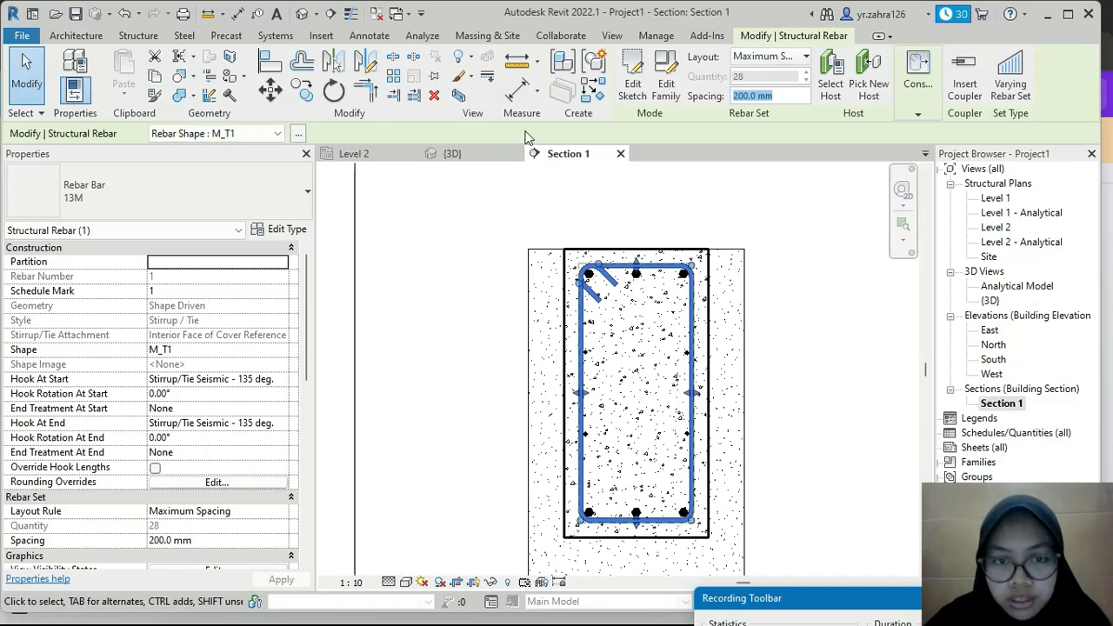
Step: Examine the stirrup distribution along the beam in the 3D view and return to Section 1
{"action": "left_click", "coordinate": [456, 154]}
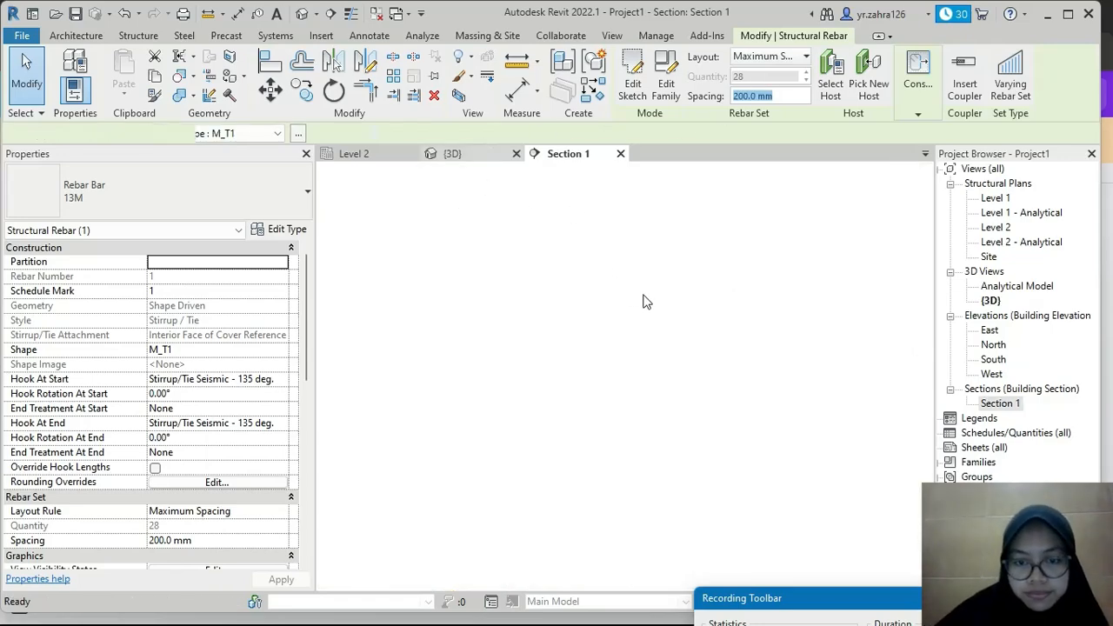
{"action": "scroll", "coordinate": [602, 278], "scroll_direction": "down", "scroll_amount": 6}
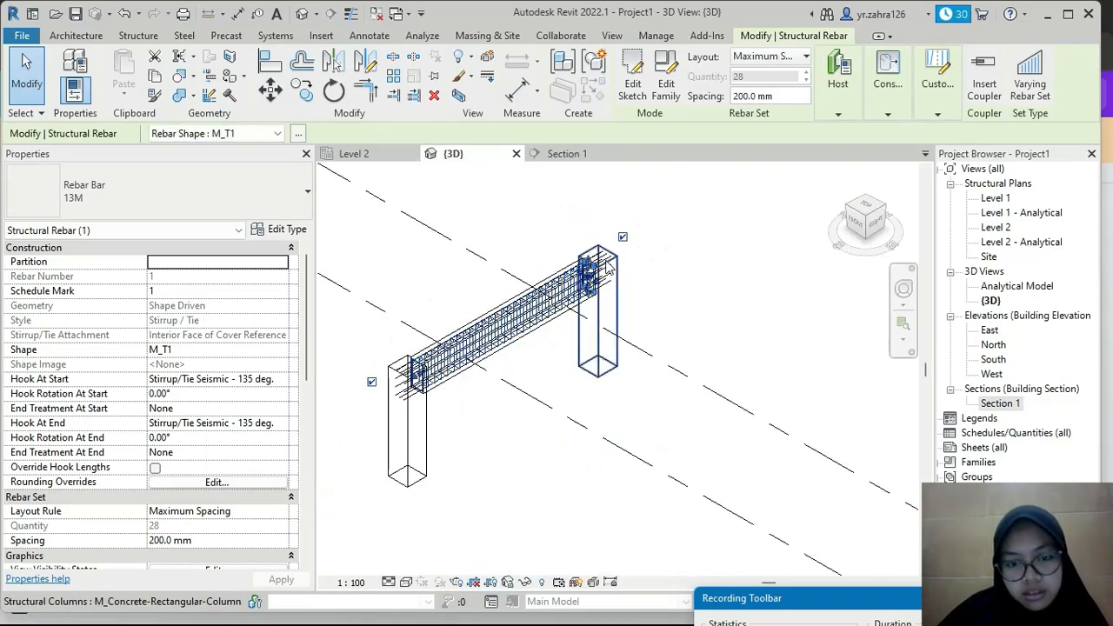
{"action": "scroll", "coordinate": [650, 303], "scroll_direction": "up", "scroll_amount": 2}
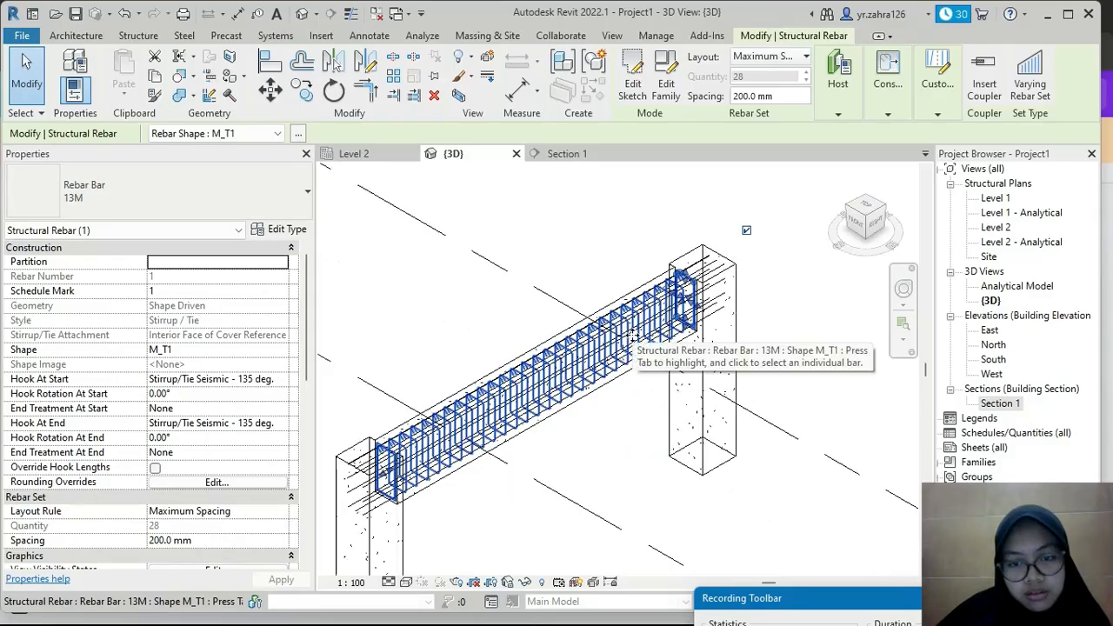
{"action": "middle_click_drag", "start_coordinate": [603, 329], "coordinate": [591, 322]}
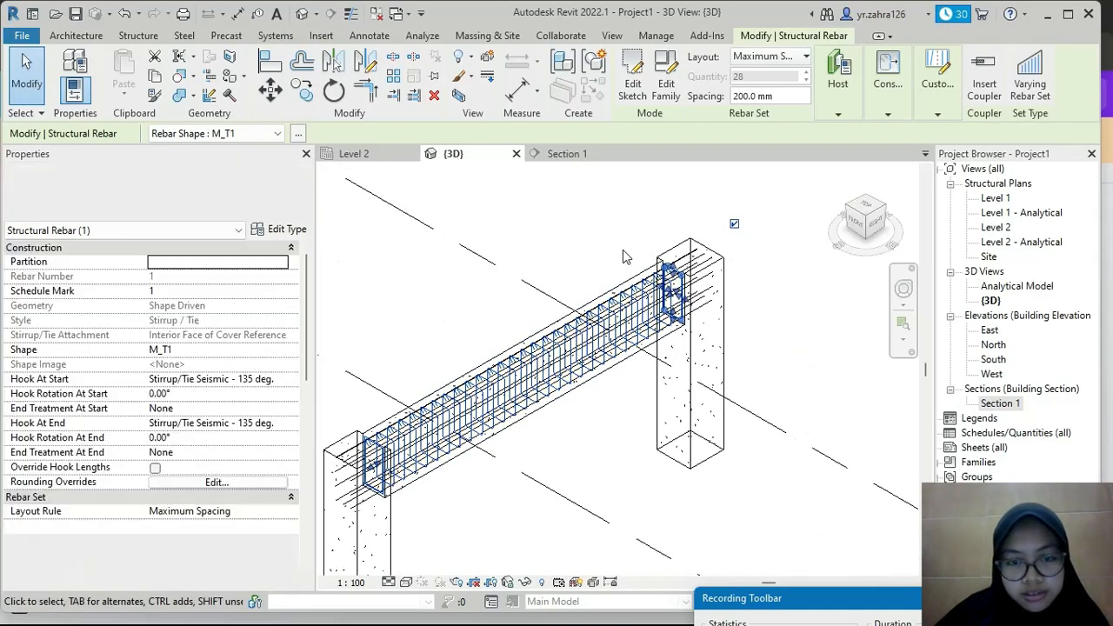
{"action": "left_click", "coordinate": [555, 158]}
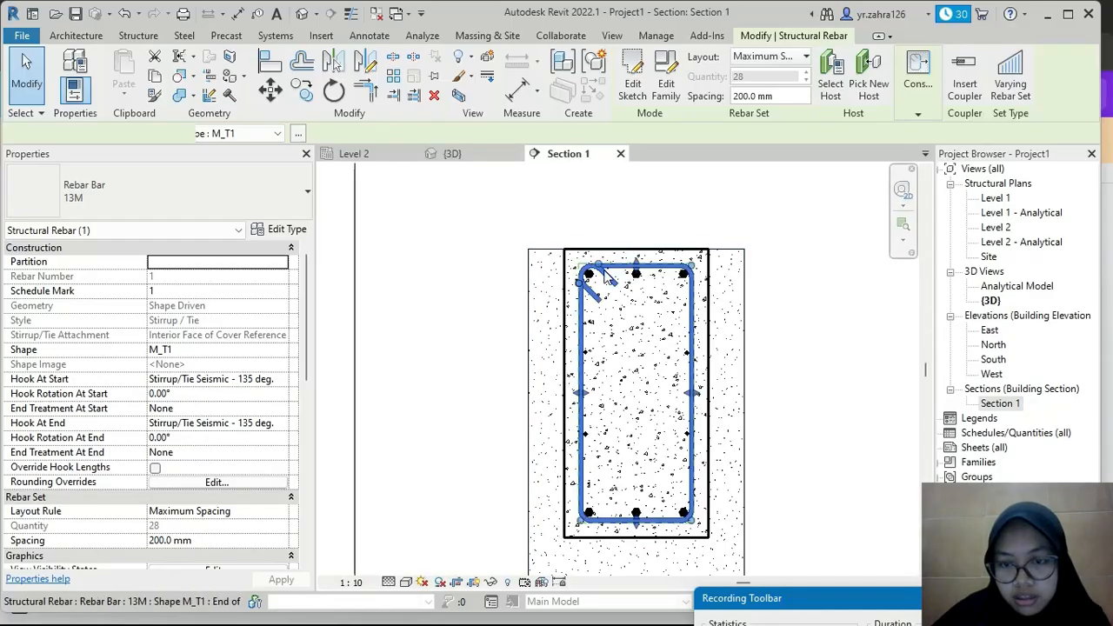
Step: Open the East elevation and change its visual style to show the reinforcement inside the beam
{"action": "double_click", "coordinate": [990, 331]}
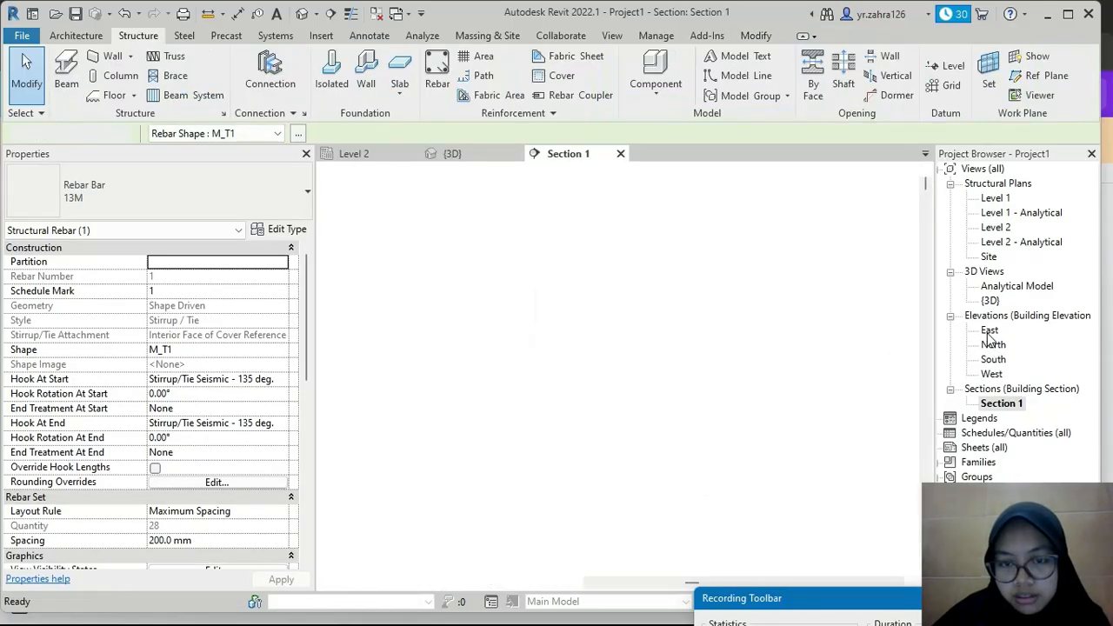
{"action": "left_click", "coordinate": [824, 362]}
{"action": "scroll", "coordinate": [803, 356], "scroll_direction": "up", "scroll_amount": 3}
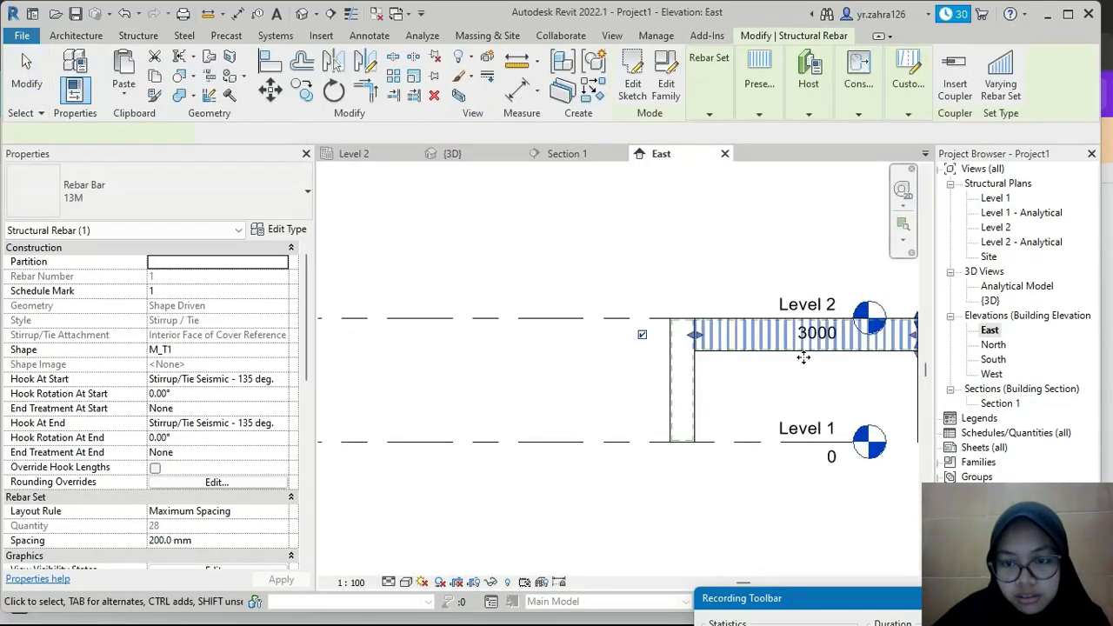
{"action": "middle_click_drag", "start_coordinate": [803, 355], "coordinate": [497, 484]}
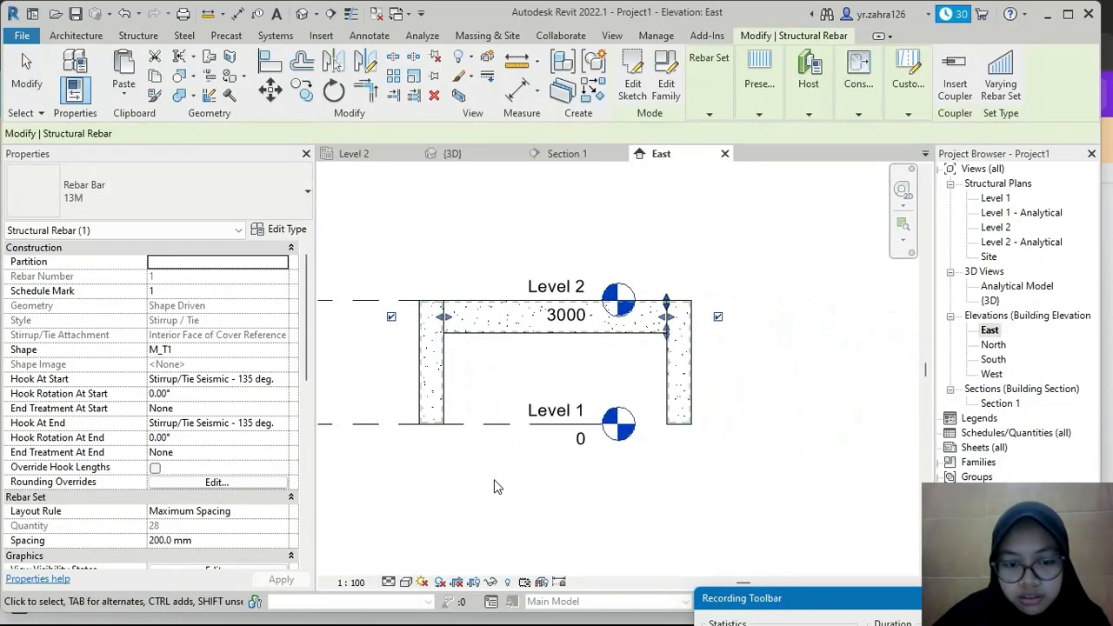
{"action": "left_click", "coordinate": [405, 582]}
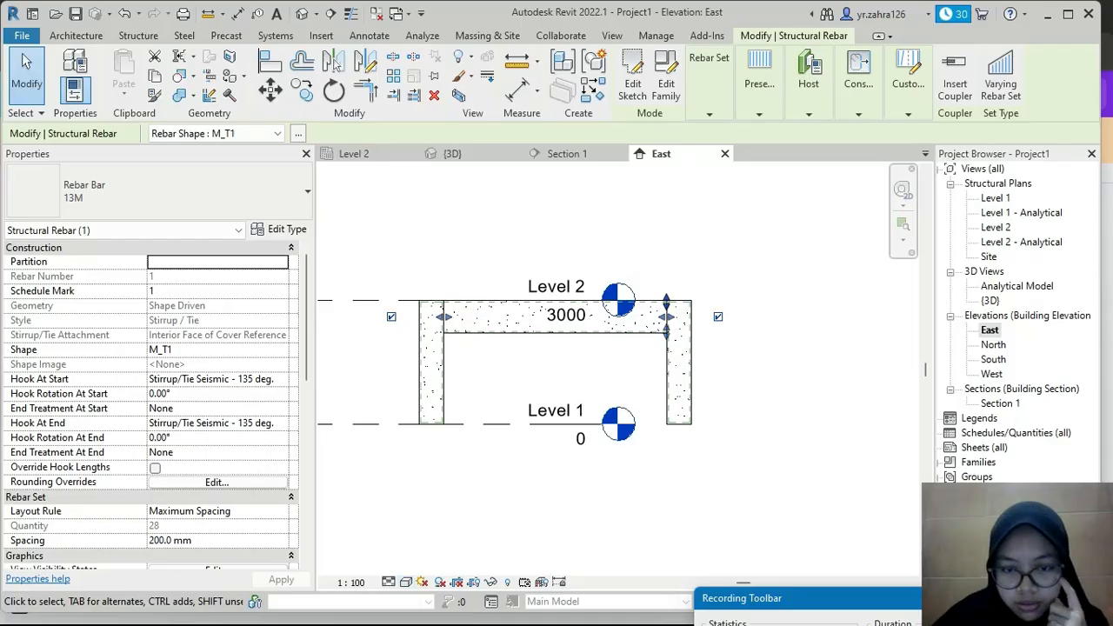
{"action": "left_click_drag", "start_coordinate": [942, 604], "coordinate": [944, 476]}
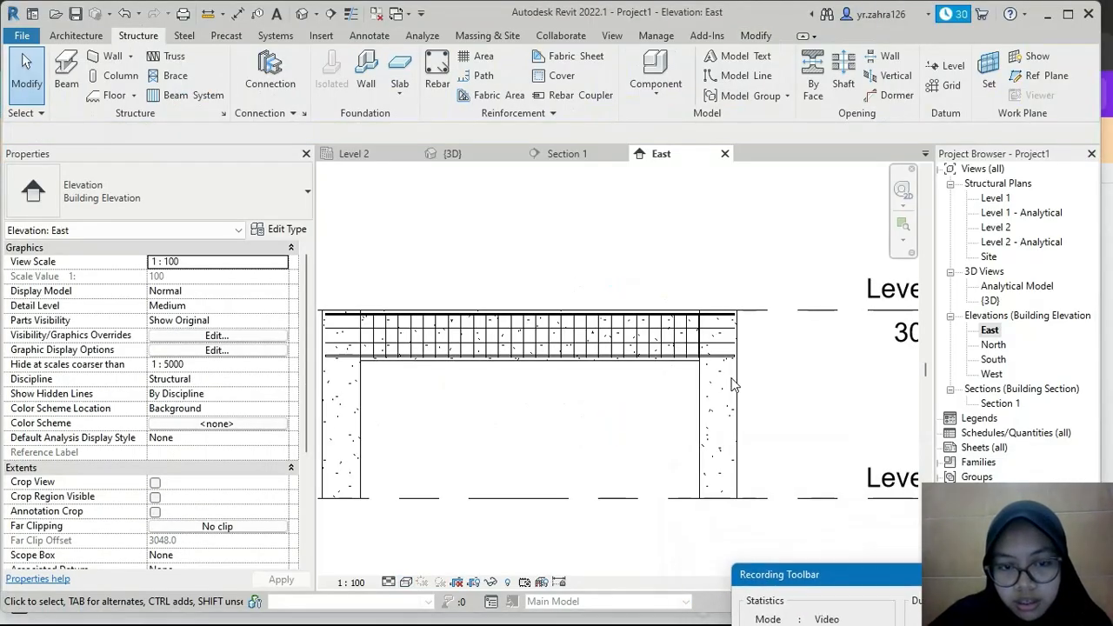
{"action": "scroll", "coordinate": [718, 370], "scroll_direction": "up", "scroll_amount": 3}
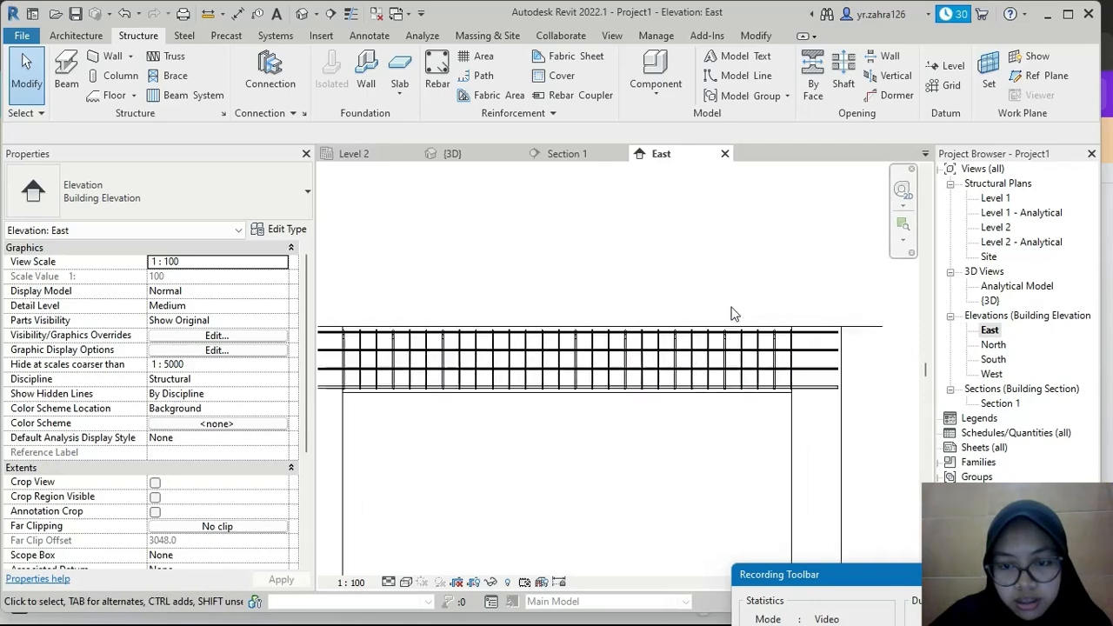
{"action": "scroll", "coordinate": [743, 319], "scroll_direction": "down", "scroll_amount": 1}
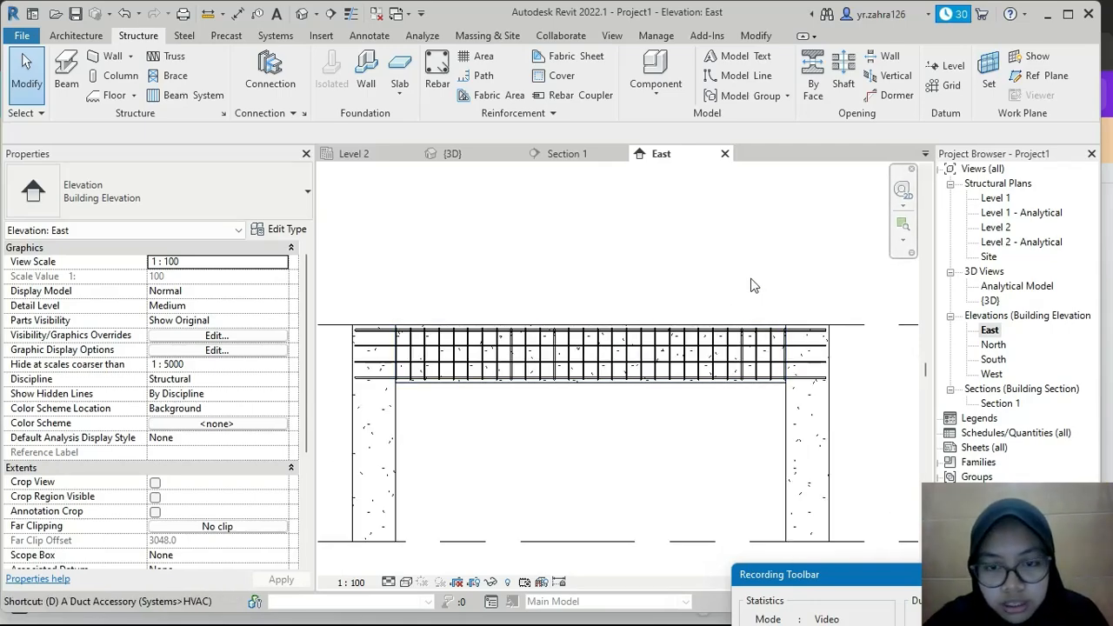
Step: Draw a 1500 mm detail line along the beam's top edge, starting at the right column's inner face and running toward midspan
{"action": "key", "text": "d"}
{"action": "key", "text": "l"}
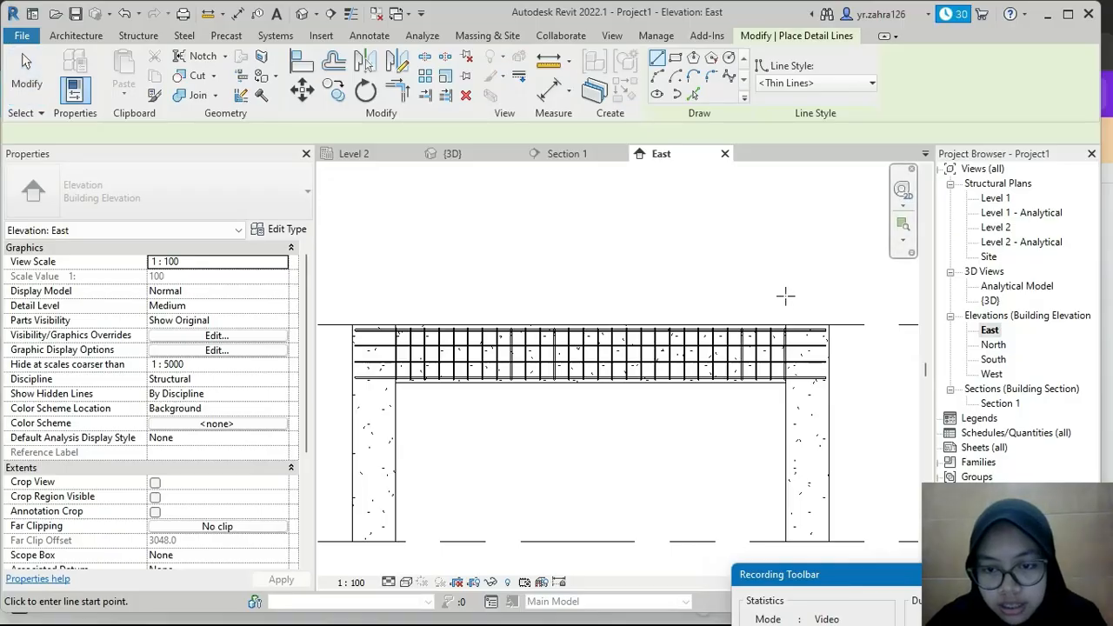
{"action": "scroll", "coordinate": [787, 323], "scroll_direction": "up", "scroll_amount": 2}
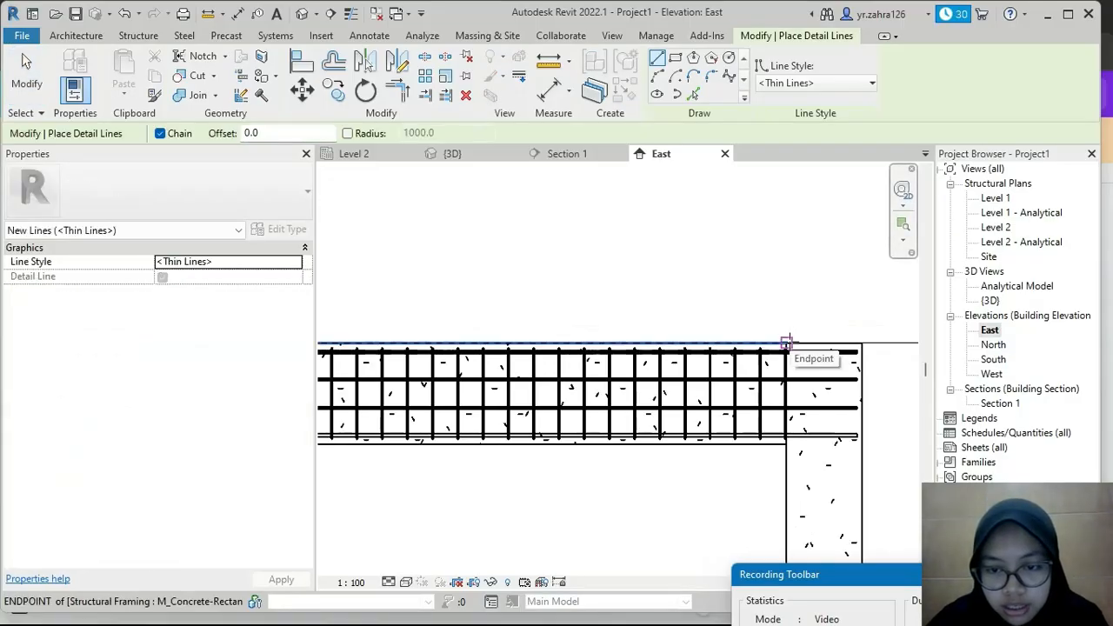
{"action": "left_click", "coordinate": [787, 343]}
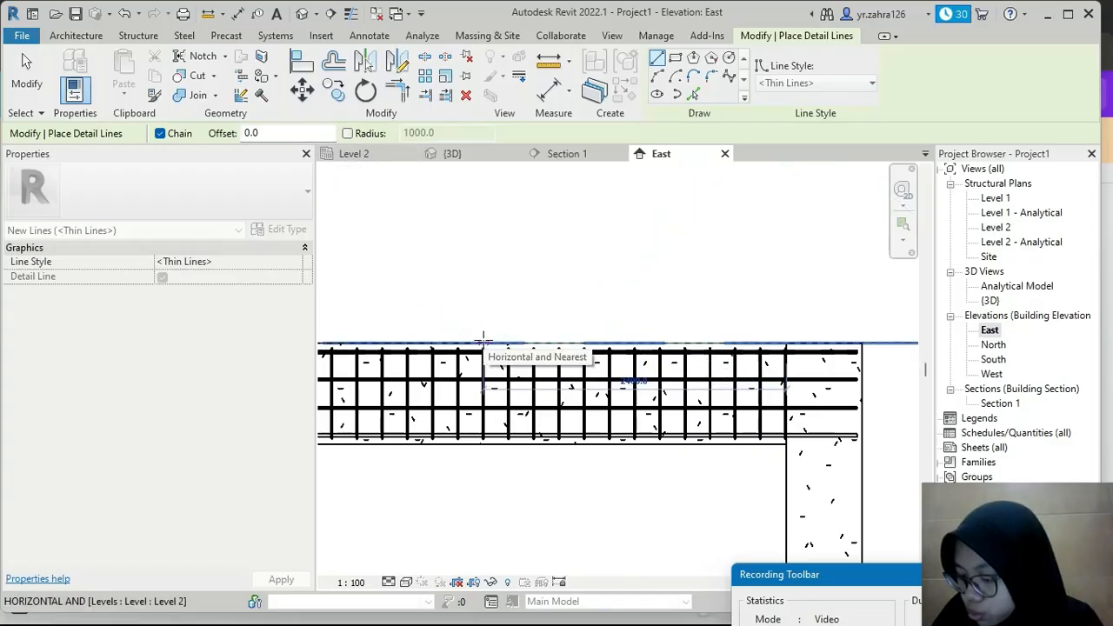
{"action": "type", "text": "1500"}
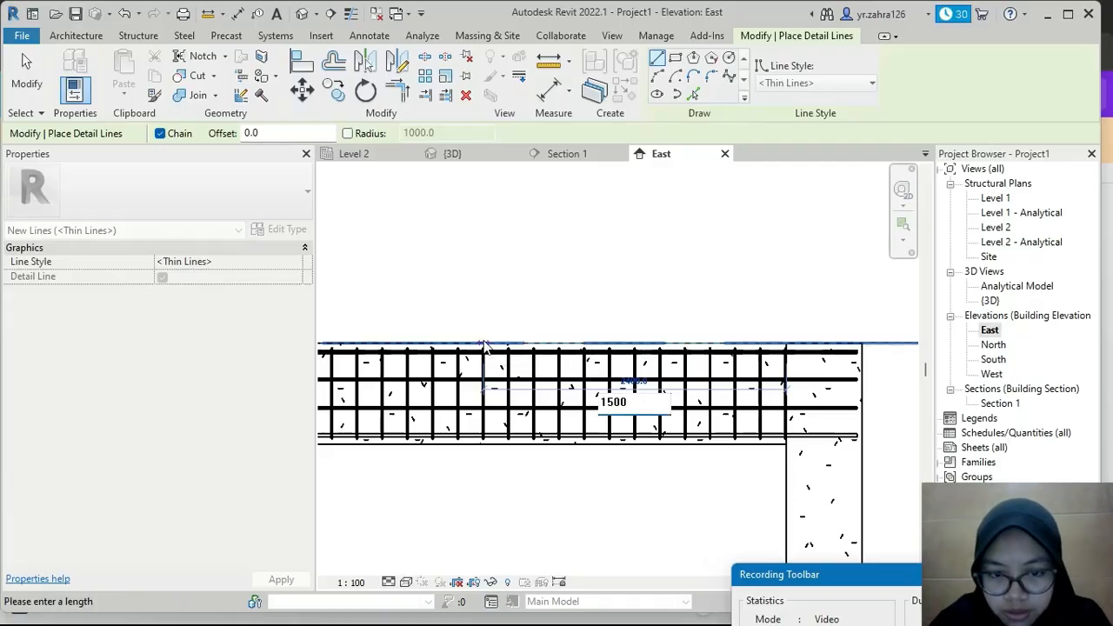
{"action": "key", "text": "Return"}
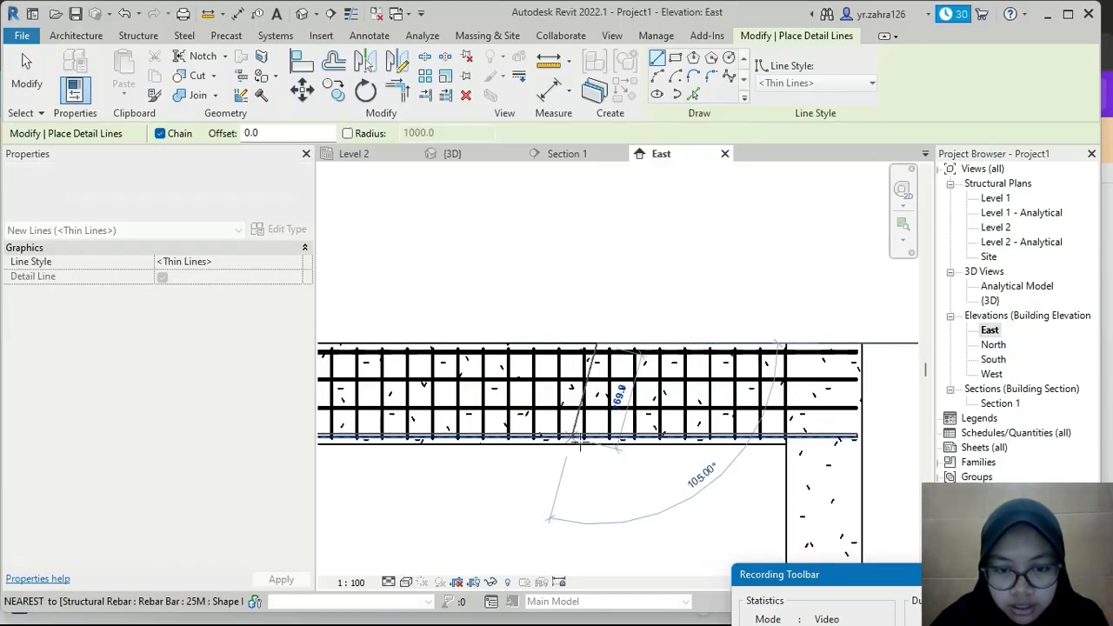
Step: Continue with a vertical detail line about 1500 mm long, down from the horizontal line's end through the beam, and finish line drawing
{"action": "scroll", "coordinate": [581, 449], "scroll_direction": "down", "scroll_amount": 1}
{"action": "middle_click_drag", "start_coordinate": [592, 455], "coordinate": [606, 385]}
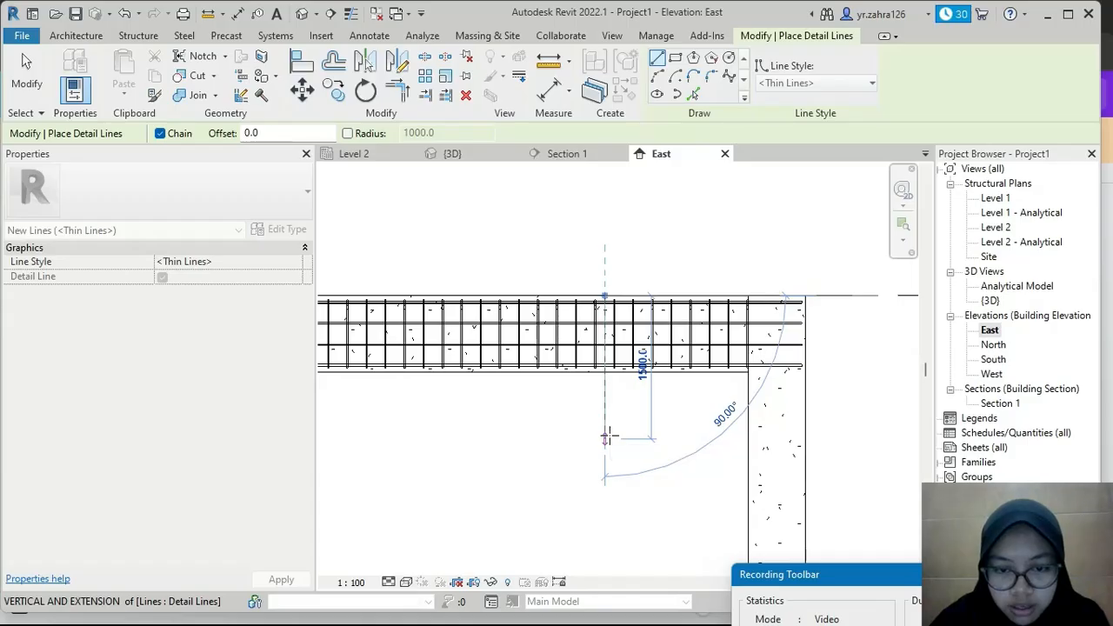
{"action": "left_click", "coordinate": [609, 436]}
{"action": "key", "text": "Escape"}
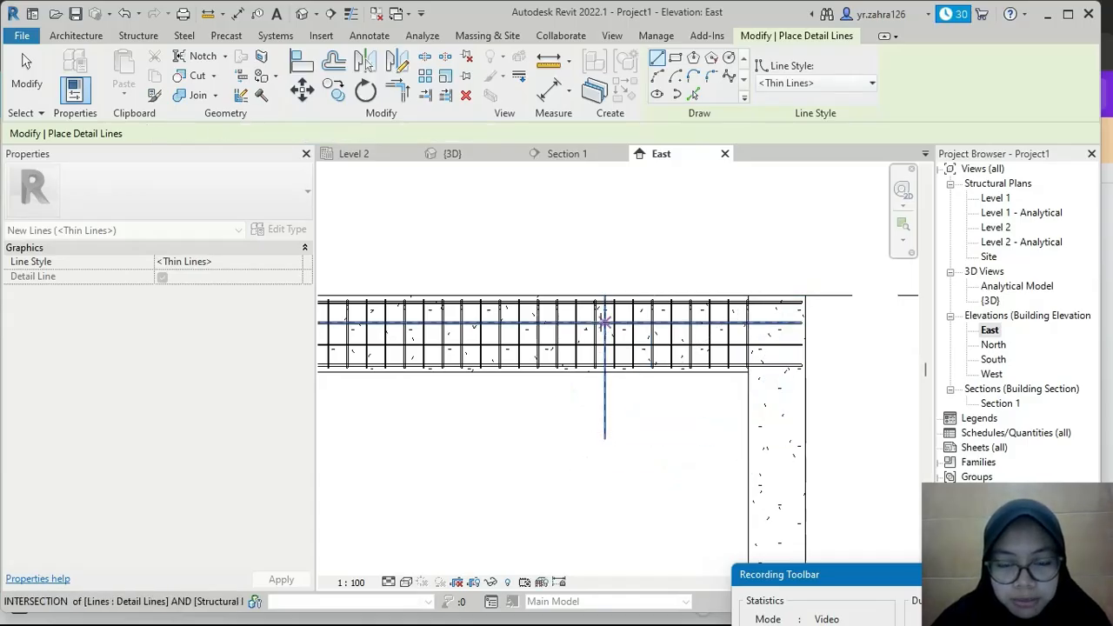
{"action": "scroll", "coordinate": [604, 322], "scroll_direction": "down", "scroll_amount": 1}
{"action": "middle_click_drag", "start_coordinate": [619, 325], "coordinate": [654, 325]}
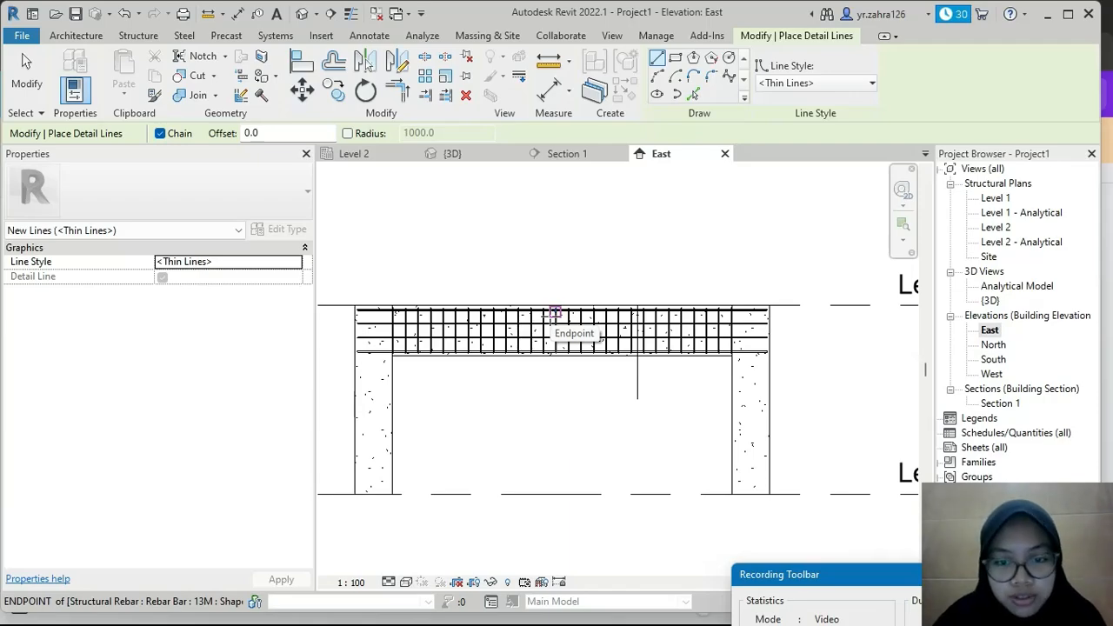
{"action": "left_click", "coordinate": [554, 313]}
{"action": "key", "text": "Escape"}
{"action": "key", "text": "Escape"}
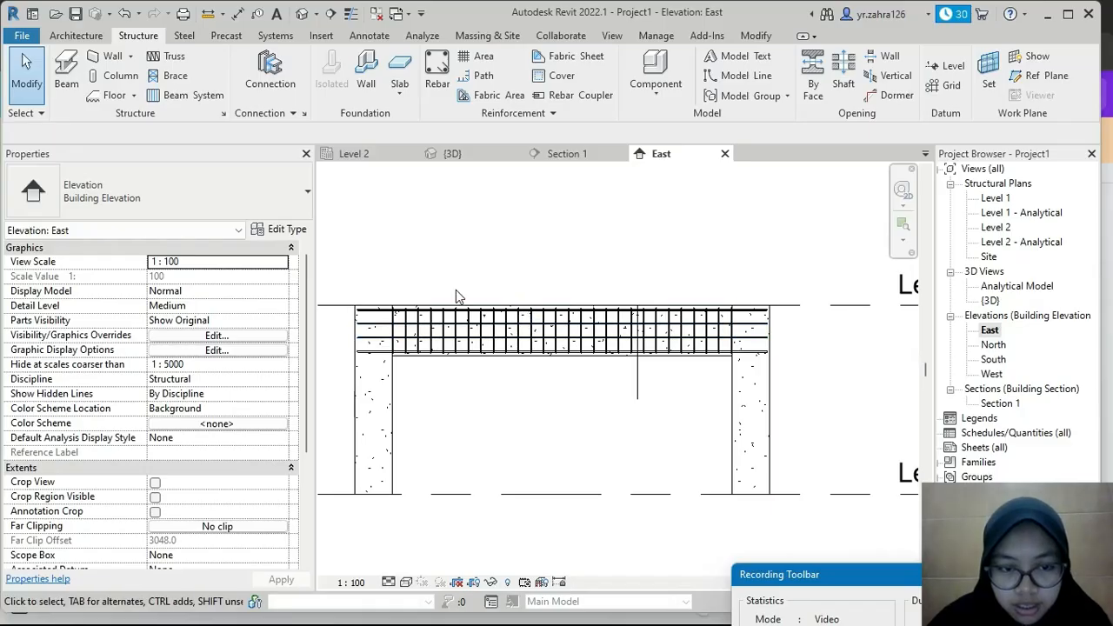
Step: Select the beam's contents, filter out the lines and structural framing to keep only structural rebar, and clear the selection
{"action": "left_click_drag", "start_coordinate": [329, 279], "coordinate": [792, 365]}
{"action": "left_click", "coordinate": [663, 72]}
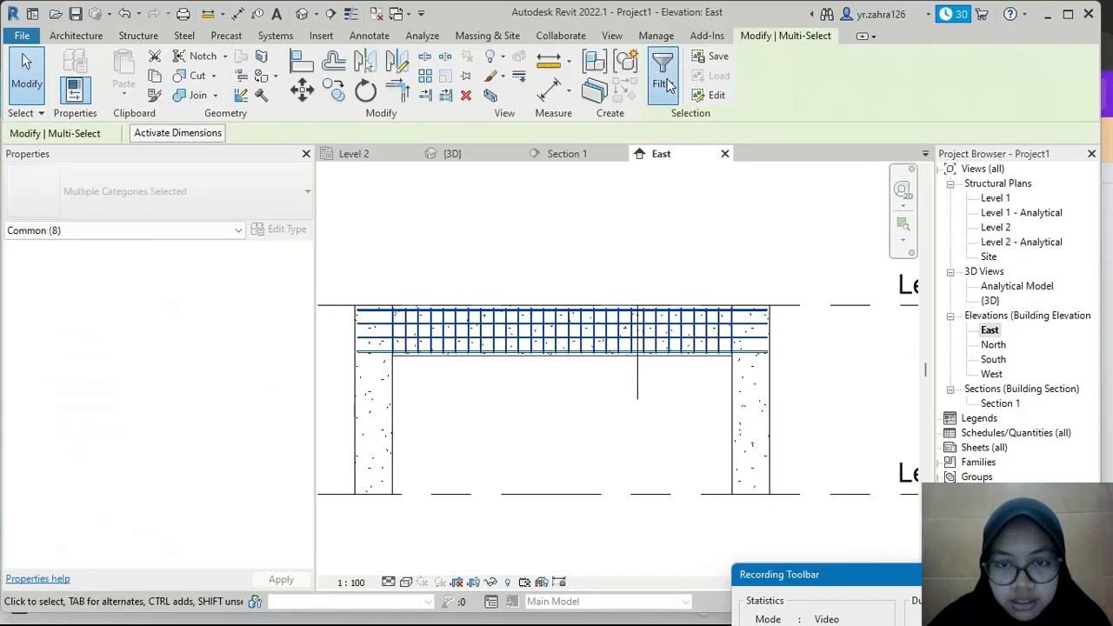
{"action": "left_click", "coordinate": [671, 177]}
{"action": "left_click", "coordinate": [671, 191]}
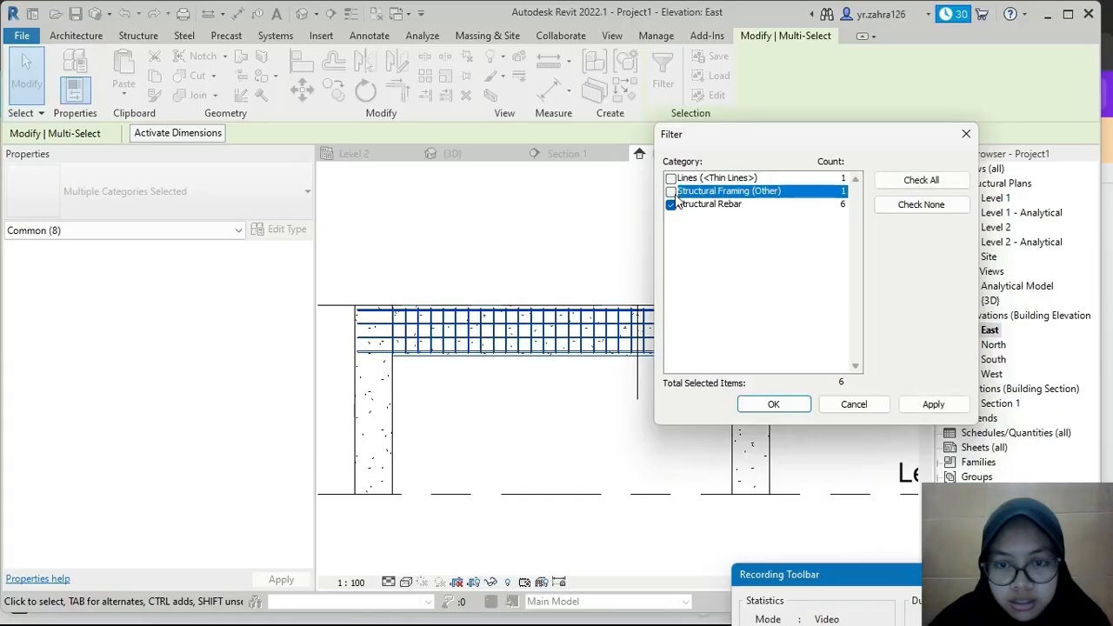
{"action": "left_click", "coordinate": [784, 405]}
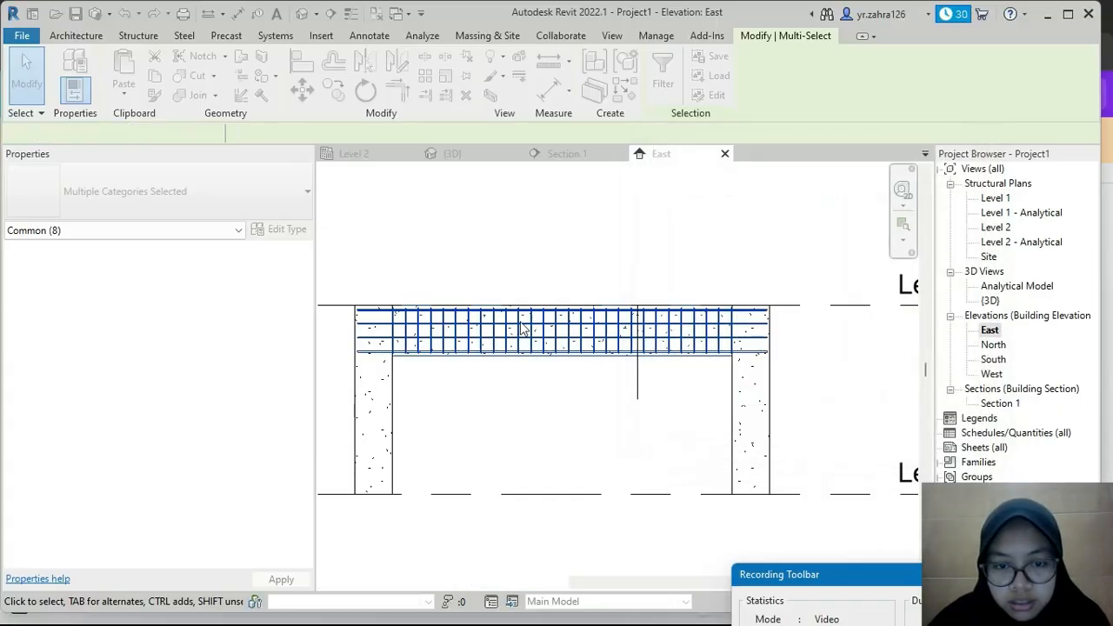
{"action": "scroll", "coordinate": [434, 326], "scroll_direction": "up", "scroll_amount": 1}
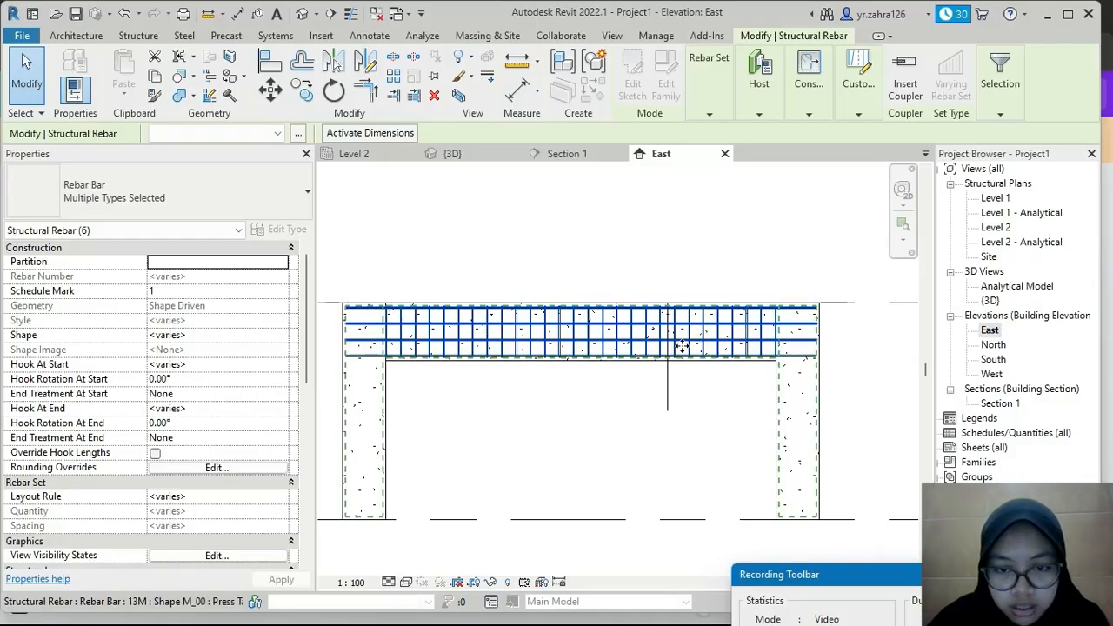
{"action": "left_click", "coordinate": [593, 289]}
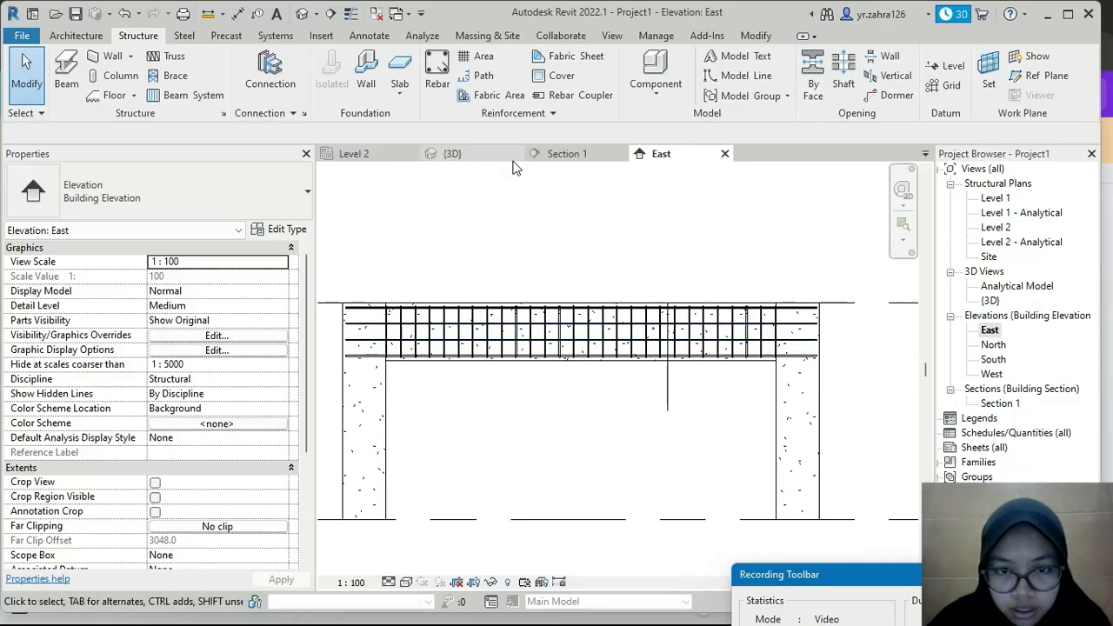
Step: Examine the beam cross-section in Section 1 and return to the East elevation
{"action": "left_click", "coordinate": [550, 154]}
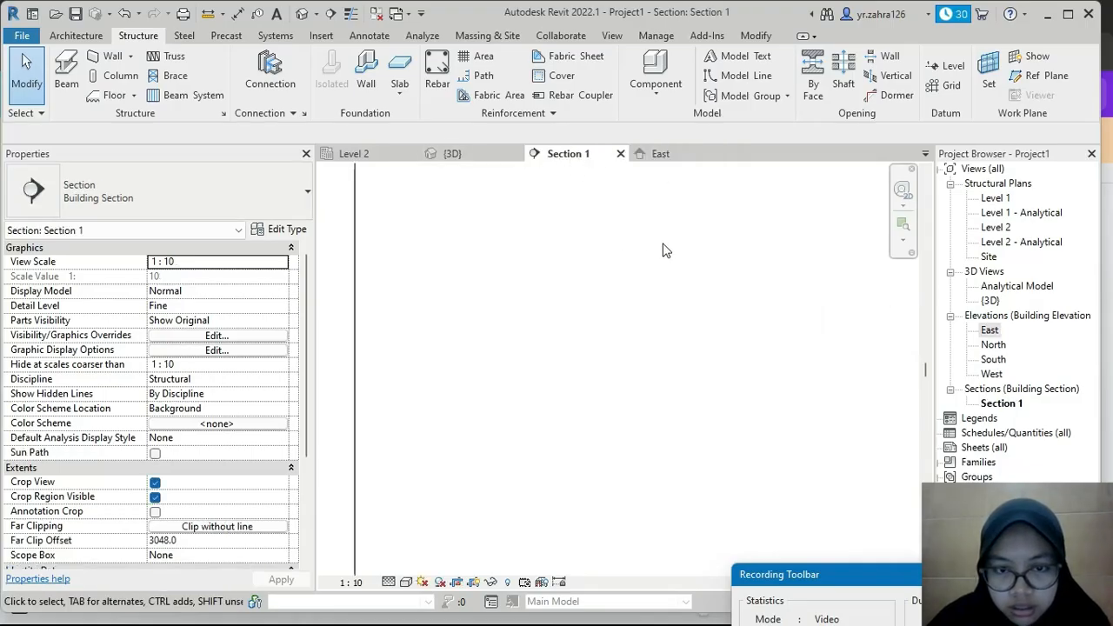
{"action": "scroll", "coordinate": [673, 276], "scroll_direction": "down", "scroll_amount": 6}
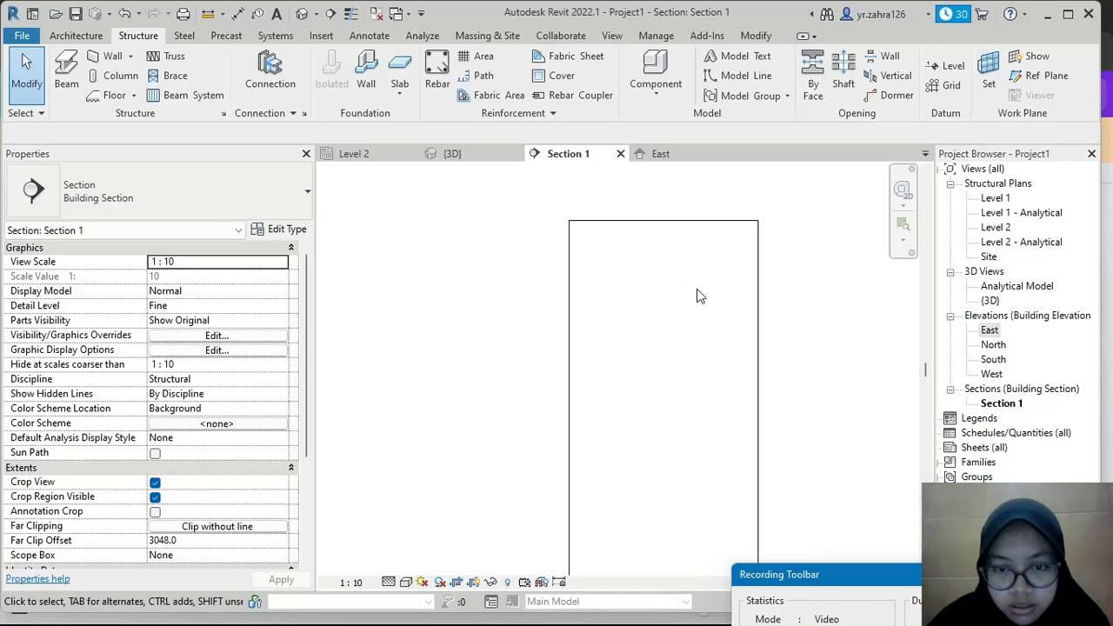
{"action": "scroll", "coordinate": [718, 321], "scroll_direction": "down", "scroll_amount": 2}
{"action": "scroll", "coordinate": [718, 321], "scroll_direction": "up", "scroll_amount": 3}
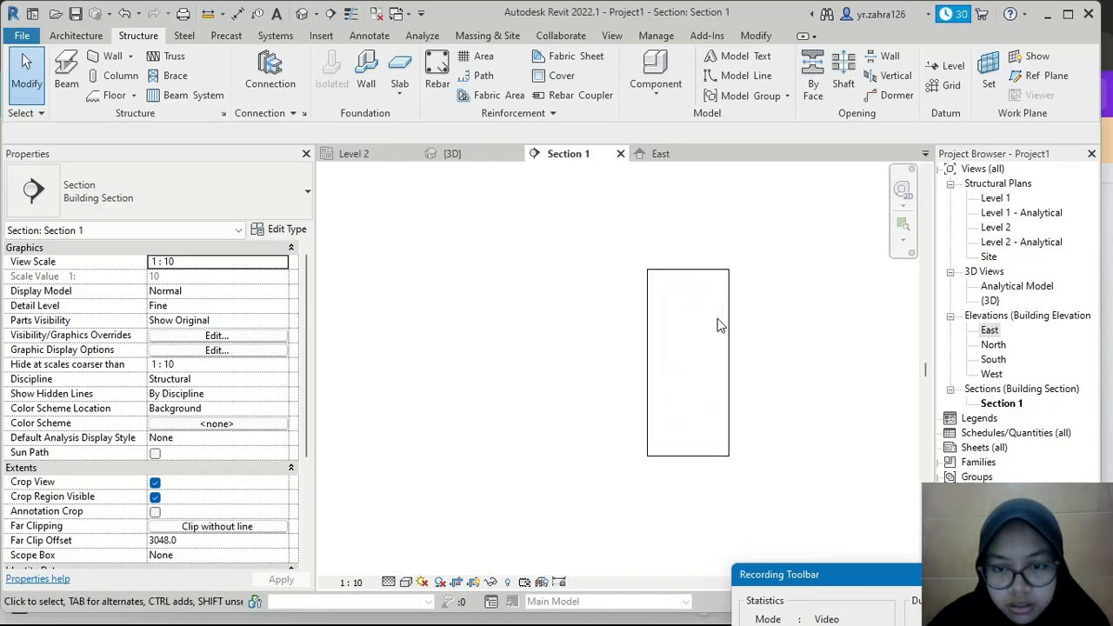
{"action": "middle_click_drag", "start_coordinate": [718, 320], "coordinate": [606, 303]}
{"action": "left_click", "coordinate": [651, 154]}
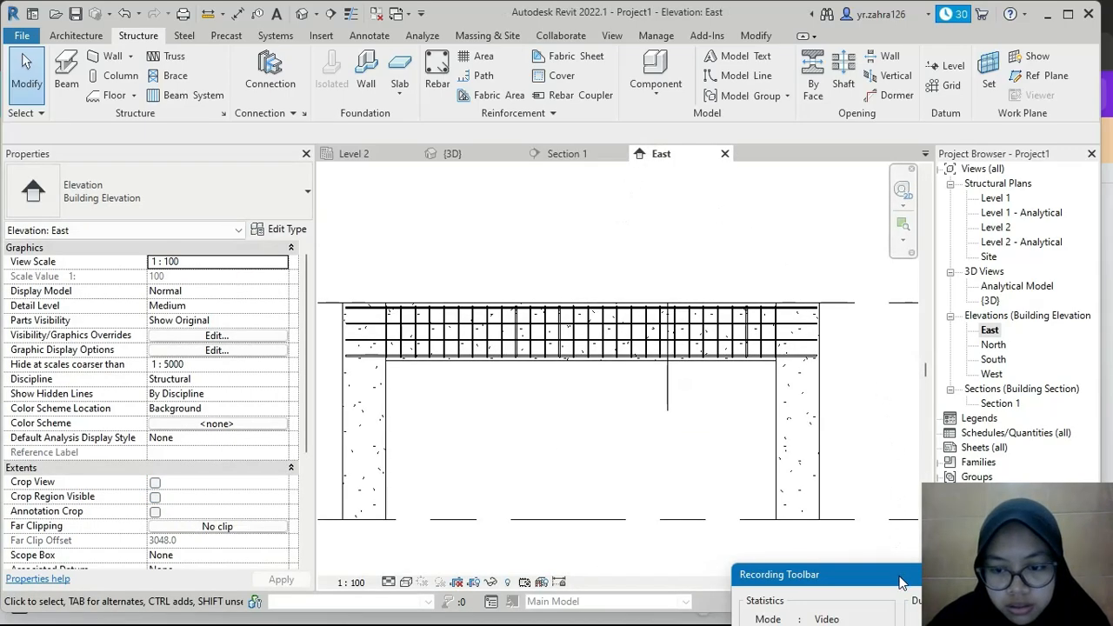
{"action": "scroll", "coordinate": [633, 358], "scroll_direction": "up", "scroll_amount": 1}
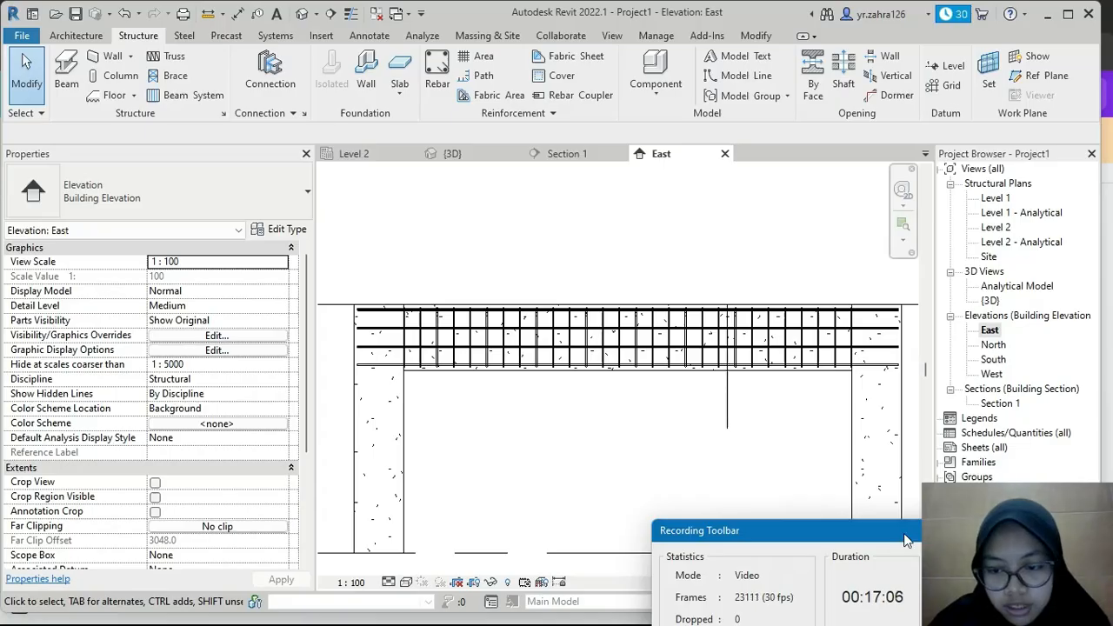
Step: Shorten the beam's stirrup set so it spans only from the vertical detail line to the right column's inner face
{"action": "left_click", "coordinate": [627, 326]}
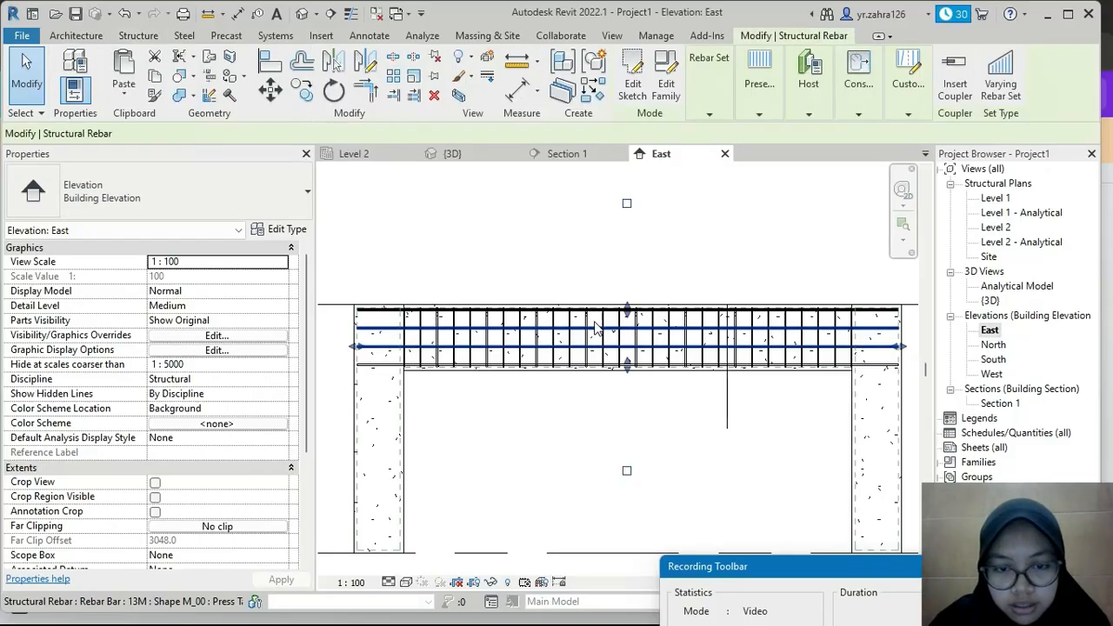
{"action": "key", "text": "Escape"}
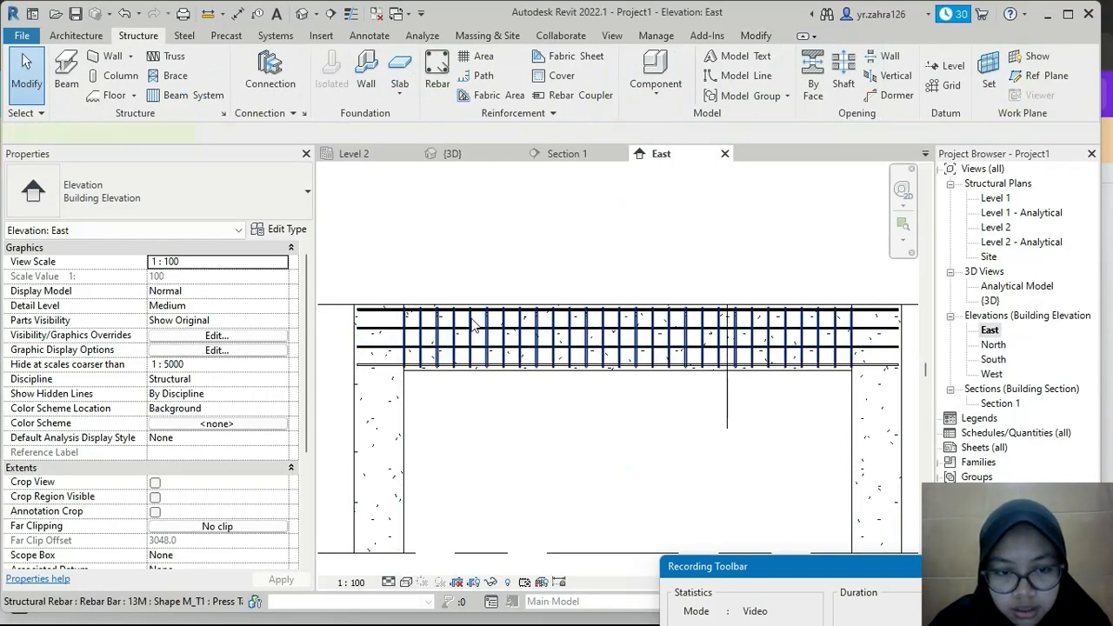
{"action": "left_click", "coordinate": [415, 337]}
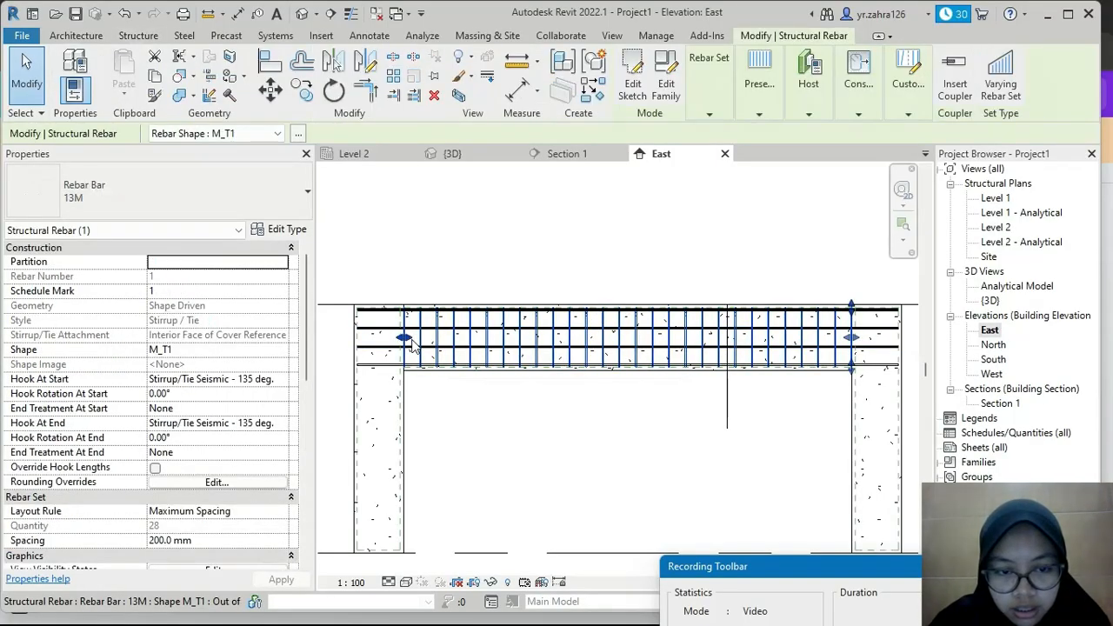
{"action": "left_click_drag", "start_coordinate": [413, 341], "coordinate": [726, 341]}
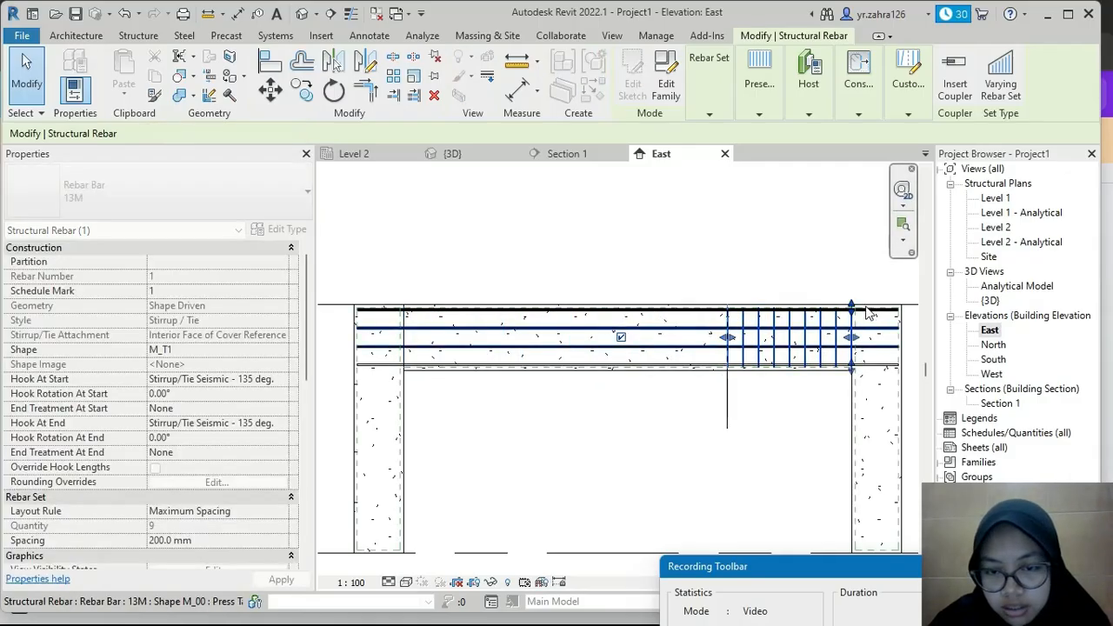
{"action": "left_click", "coordinate": [833, 422]}
{"action": "scroll", "coordinate": [888, 338], "scroll_direction": "up", "scroll_amount": 1}
{"action": "middle_click_drag", "start_coordinate": [888, 338], "coordinate": [824, 377]}
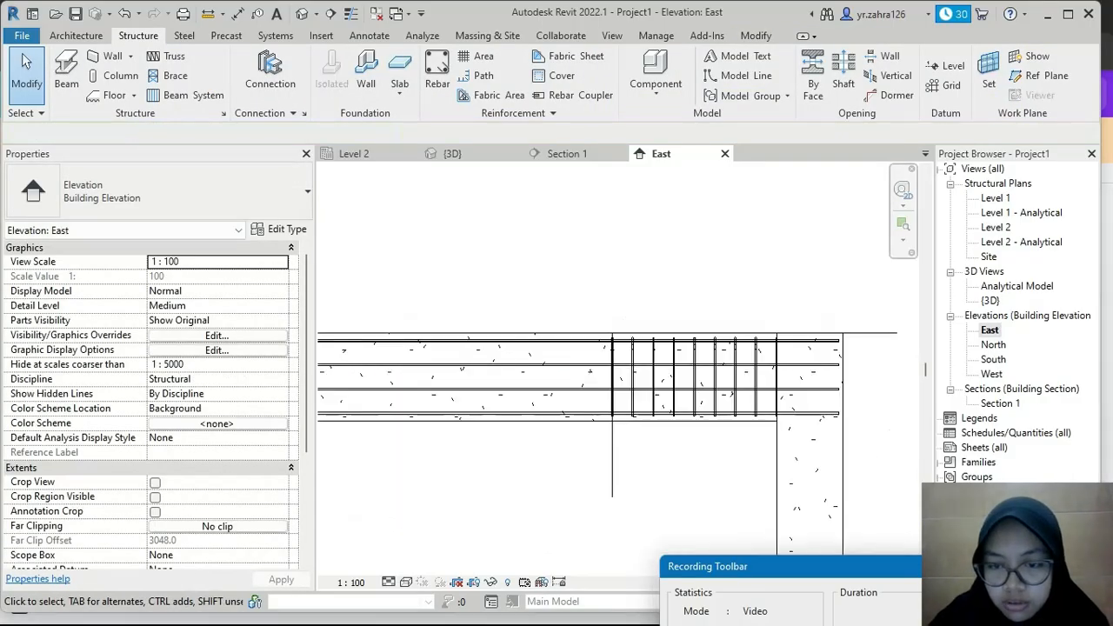
{"action": "middle_click_drag", "start_coordinate": [772, 303], "coordinate": [768, 264]}
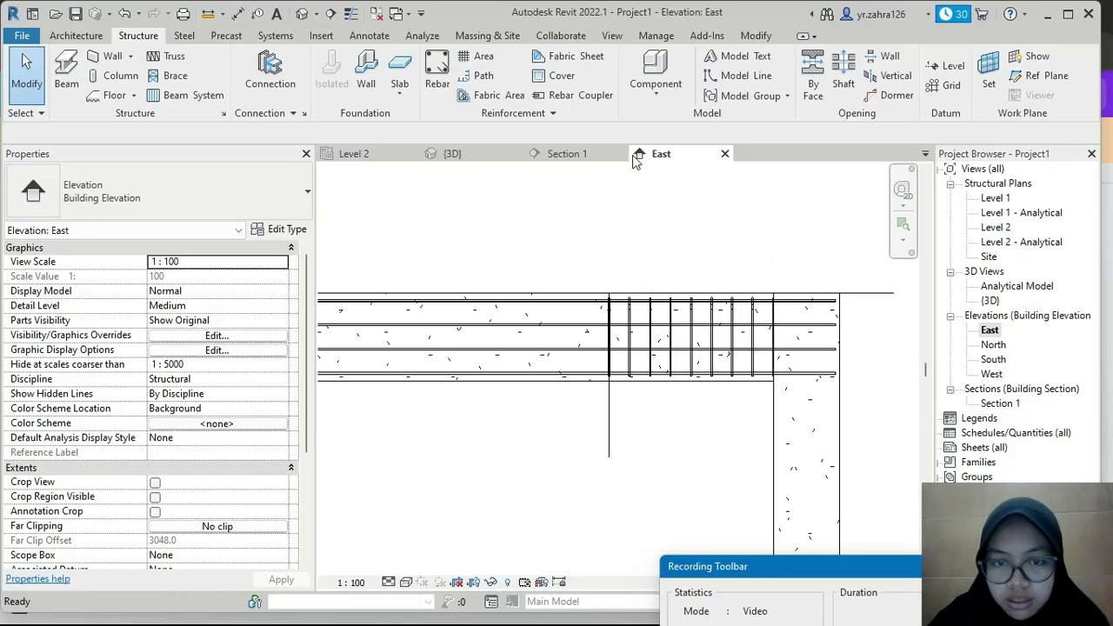
Step: Switch to Section 1 and set its visual style to Wireframe
{"action": "left_click", "coordinate": [567, 156]}
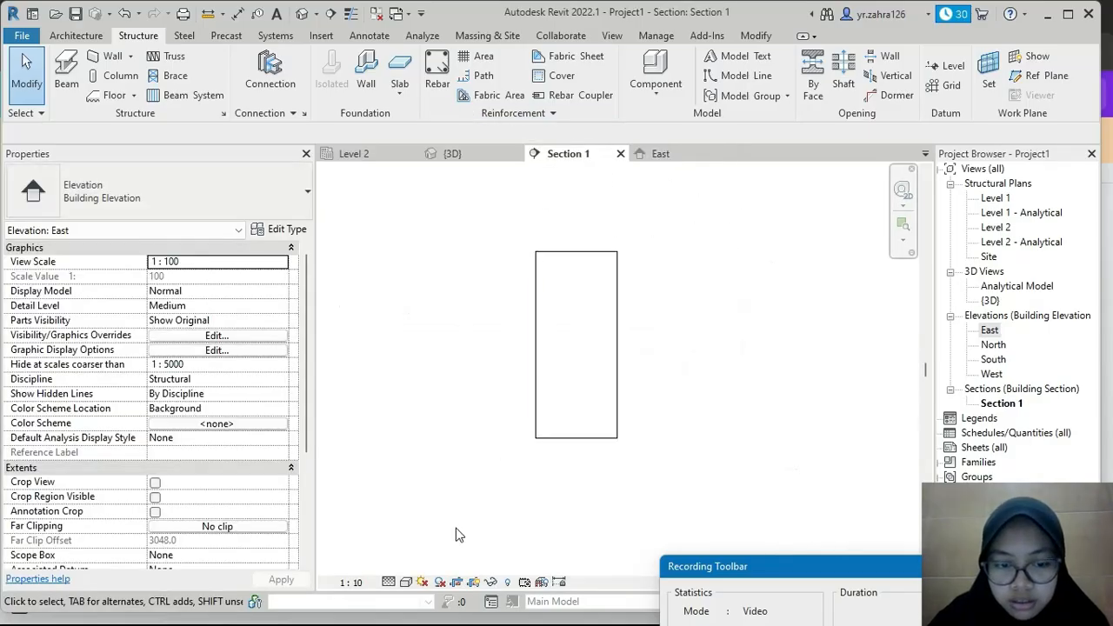
{"action": "left_click", "coordinate": [406, 581]}
{"action": "left_click", "coordinate": [439, 500]}
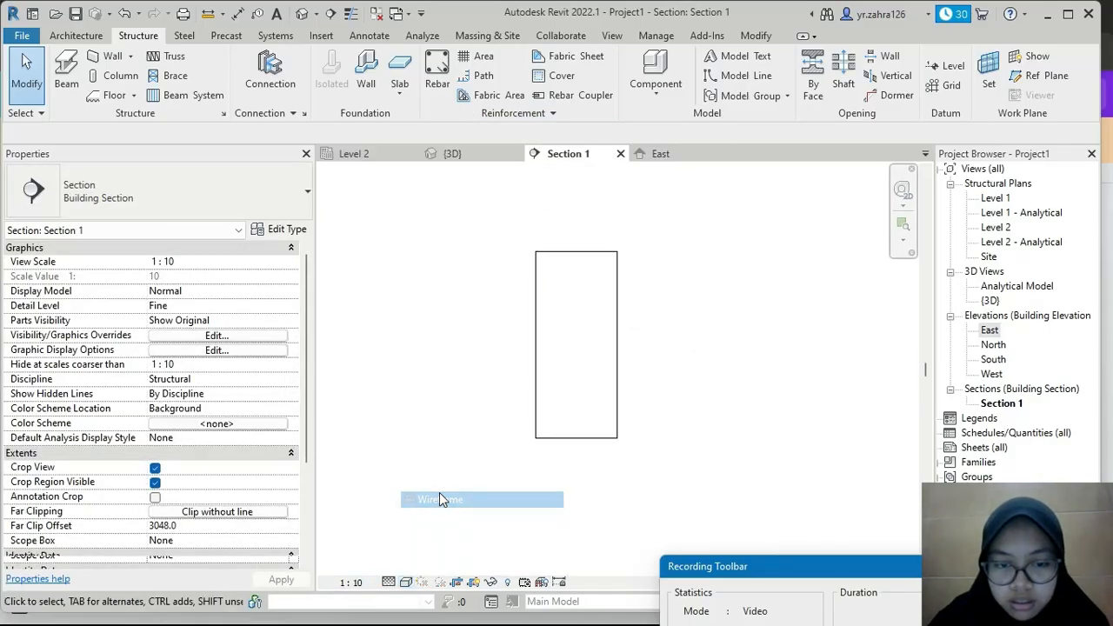
{"action": "scroll", "coordinate": [572, 281], "scroll_direction": "up", "scroll_amount": 2}
{"action": "scroll", "coordinate": [549, 350], "scroll_direction": "down", "scroll_amount": 1}
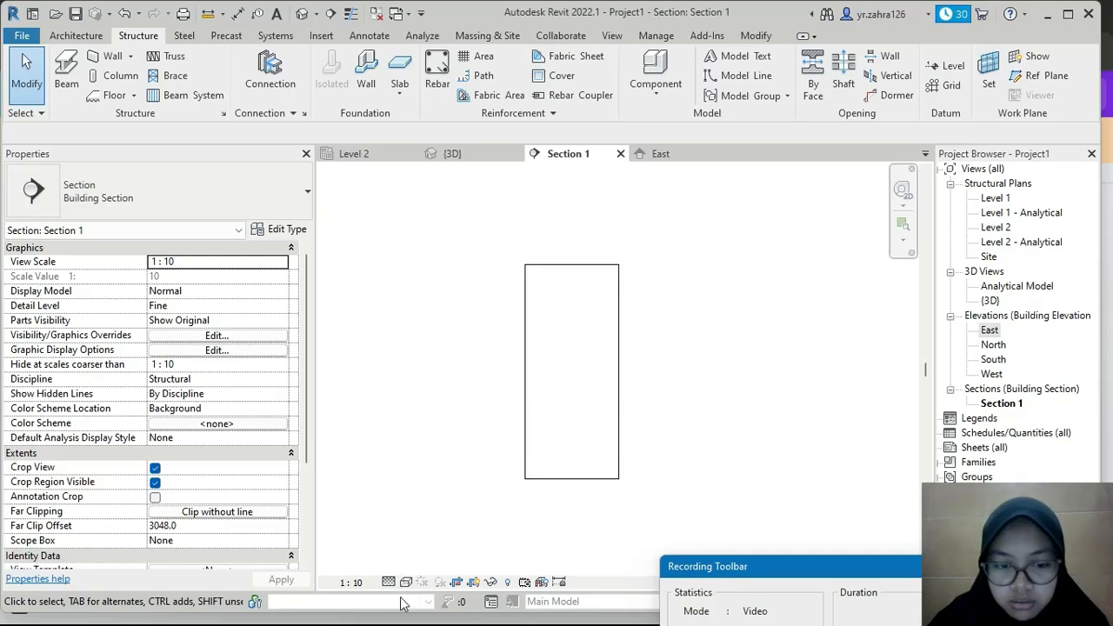
Step: Try a different visual style in Section 1 and examine the beam's cross-section outline
{"action": "left_click", "coordinate": [406, 582]}
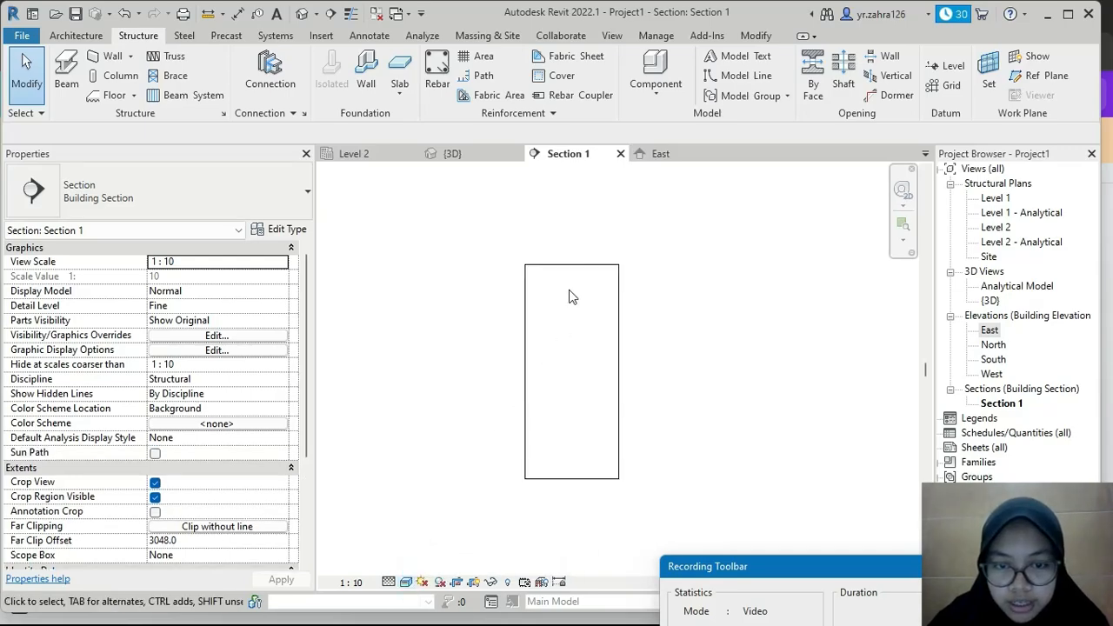
{"action": "scroll", "coordinate": [571, 296], "scroll_direction": "up", "scroll_amount": 3}
{"action": "scroll", "coordinate": [571, 296], "scroll_direction": "down", "scroll_amount": 4}
{"action": "middle_click_drag", "start_coordinate": [604, 307], "coordinate": [633, 288]}
{"action": "scroll", "coordinate": [621, 275], "scroll_direction": "up", "scroll_amount": 3}
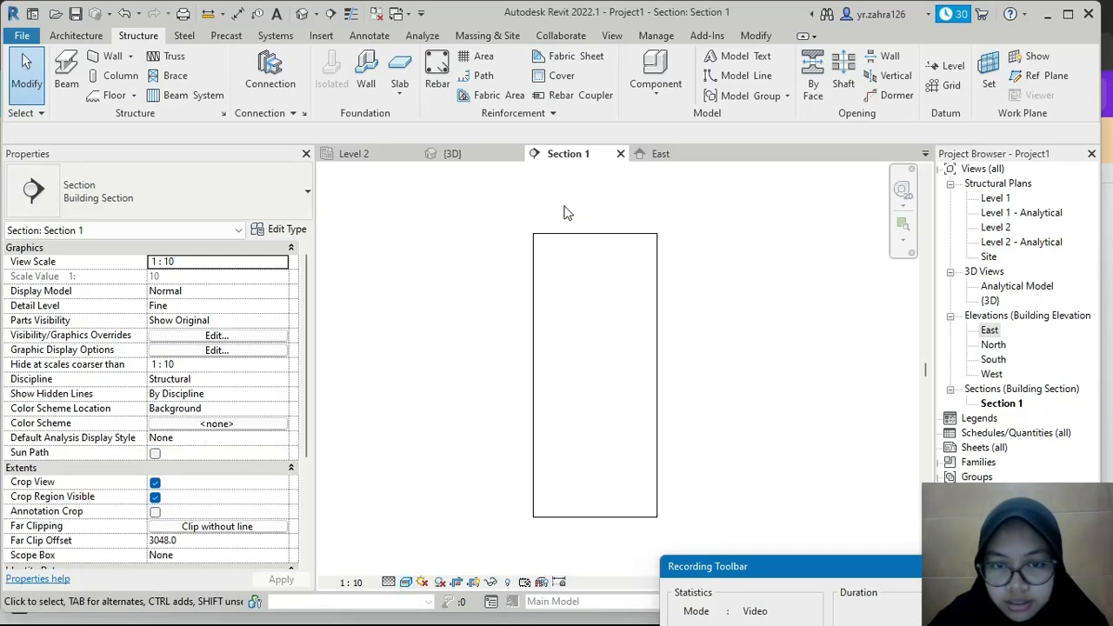
Step: Check the beam in the Level 2 plan, 3D view and East elevation, and return to Section 1 to inspect the reinforcement
{"action": "left_click", "coordinate": [492, 154]}
{"action": "left_click", "coordinate": [352, 154]}
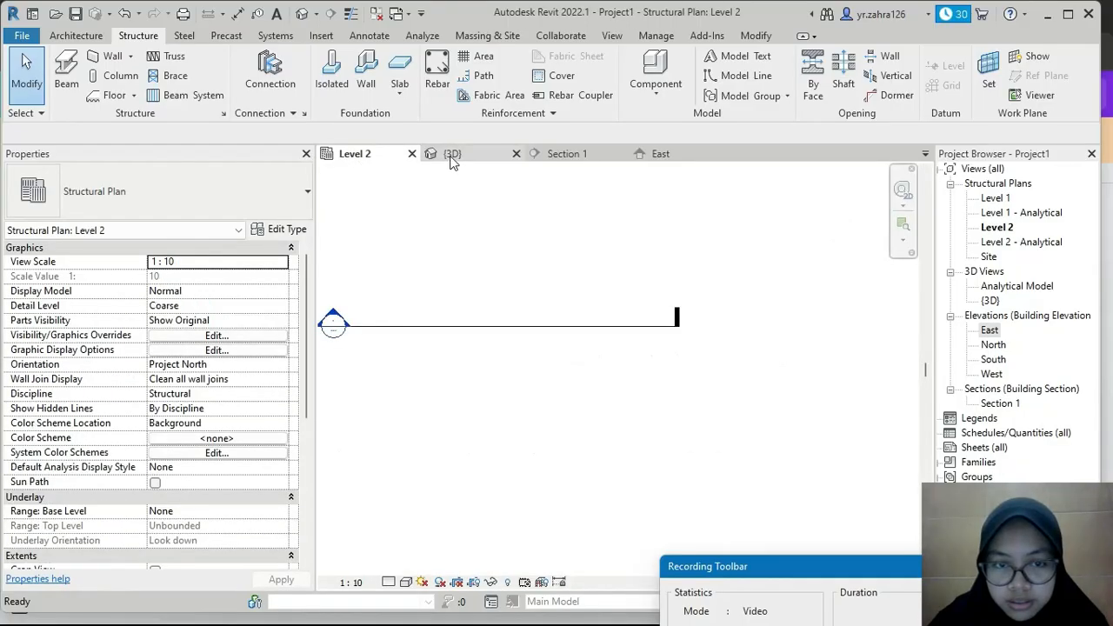
{"action": "left_click", "coordinate": [452, 154]}
{"action": "left_click", "coordinate": [566, 154]}
{"action": "left_click", "coordinate": [658, 155]}
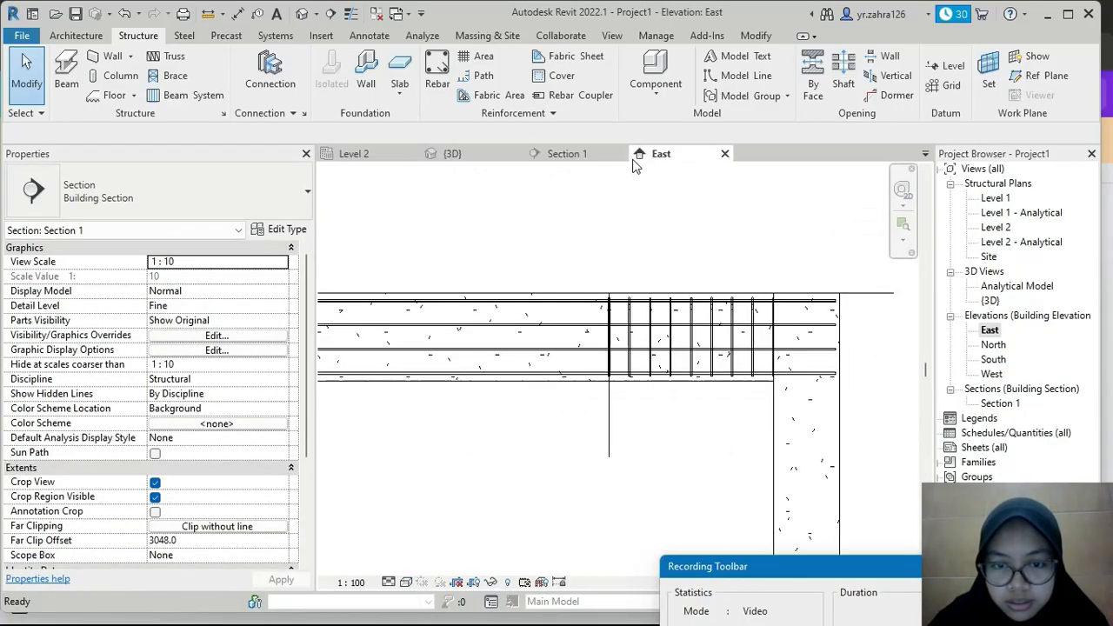
{"action": "left_click", "coordinate": [567, 154]}
{"action": "left_click", "coordinate": [822, 444]}
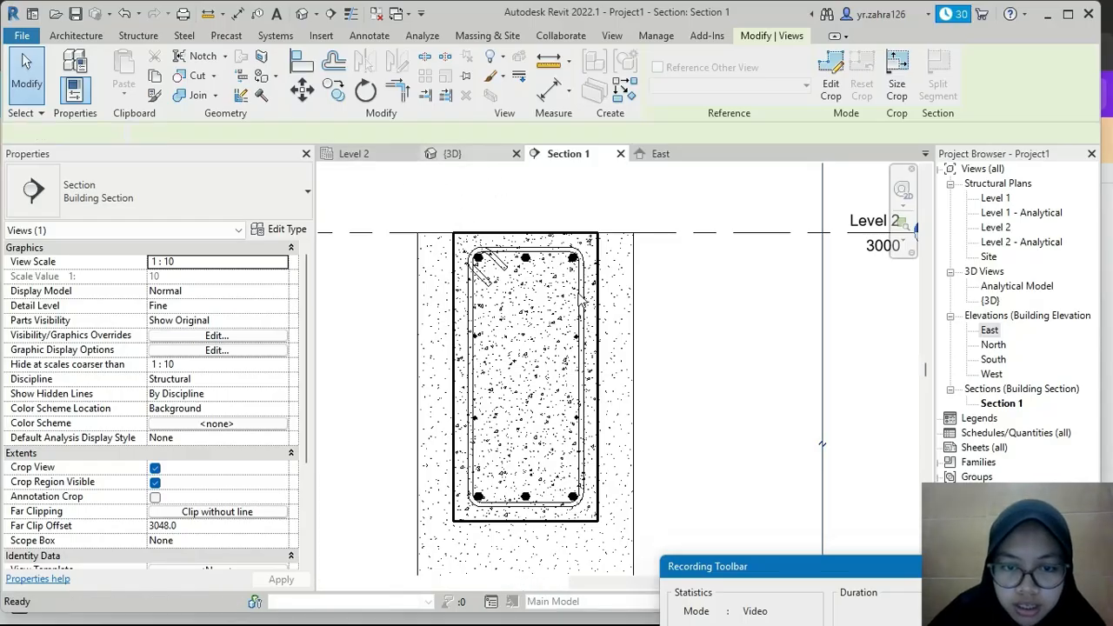
{"action": "left_click", "coordinate": [477, 155]}
{"action": "scroll", "coordinate": [737, 389], "scroll_direction": "up", "scroll_amount": 4}
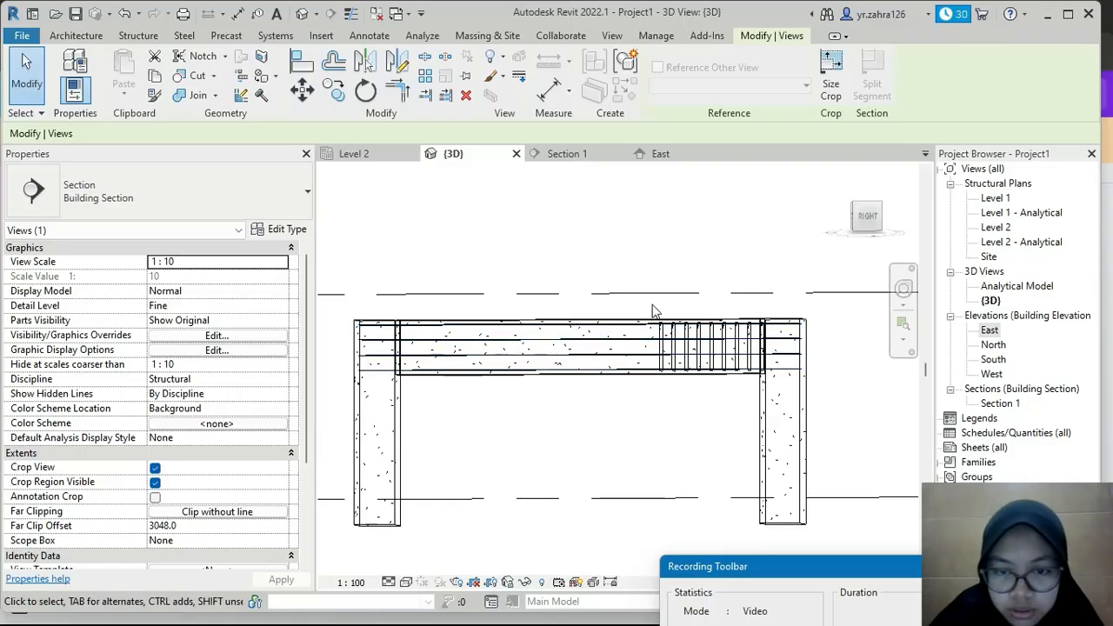
{"action": "left_click_drag", "start_coordinate": [618, 264], "coordinate": [771, 378]}
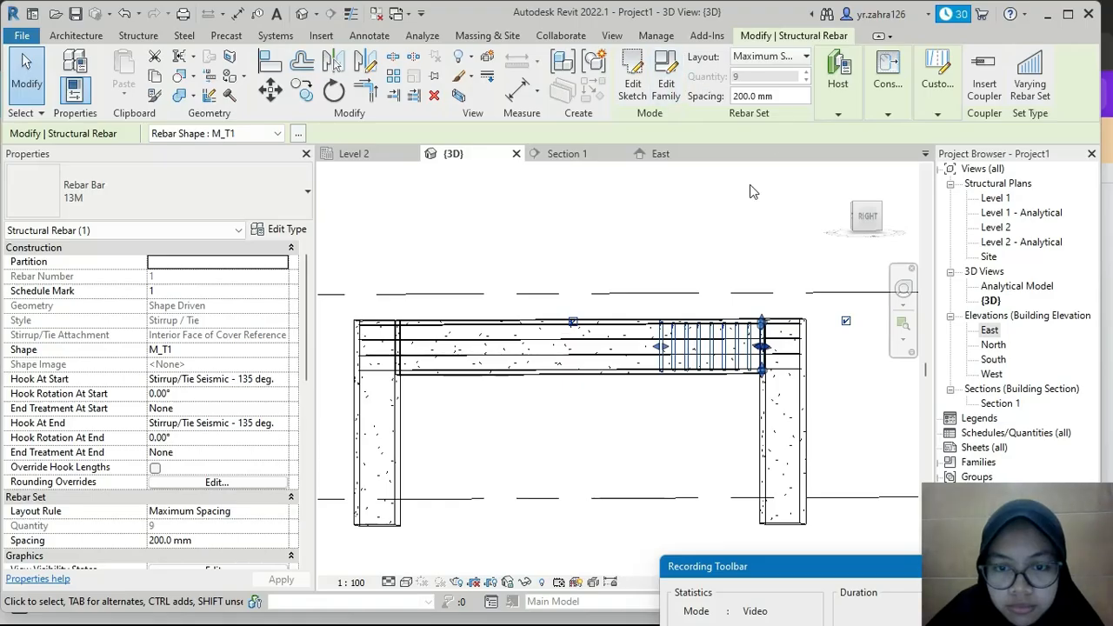
{"action": "scroll", "coordinate": [640, 328], "scroll_direction": "up", "scroll_amount": 1}
{"action": "scroll", "coordinate": [628, 319], "scroll_direction": "down", "scroll_amount": 1}
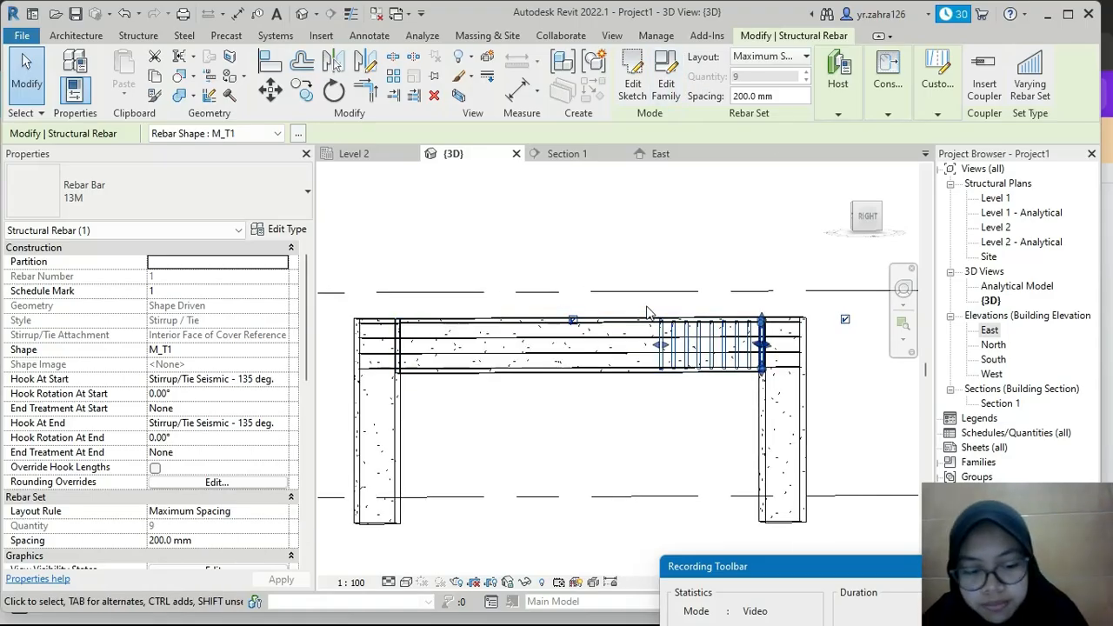
{"action": "left_click", "coordinate": [302, 92]}
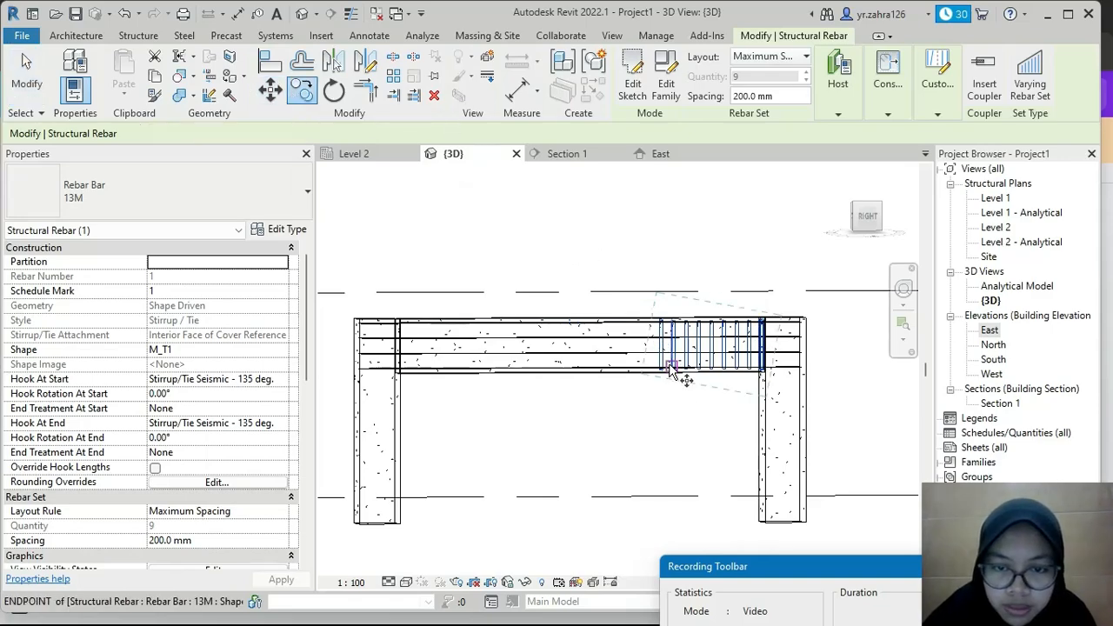
{"action": "key", "text": "Escape"}
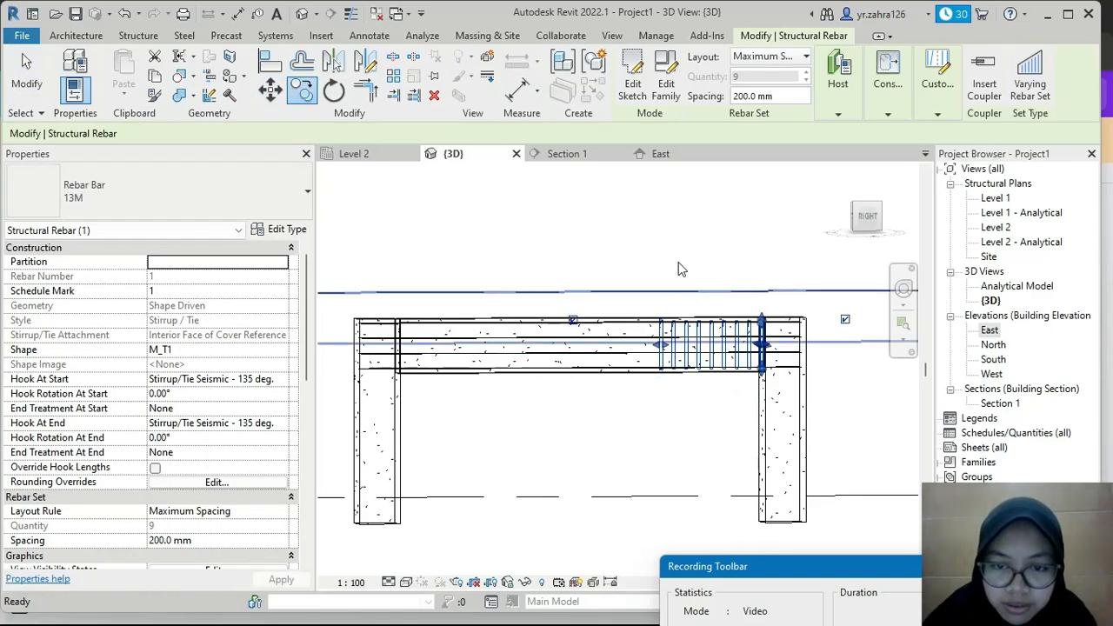
{"action": "key", "text": "Escape"}
Step: In the East elevation, isolate the right stirrup set from the lines and mirror it about a vertical axis drawn at the beam's midspan
{"action": "left_click", "coordinate": [566, 155]}
{"action": "left_click", "coordinate": [659, 155]}
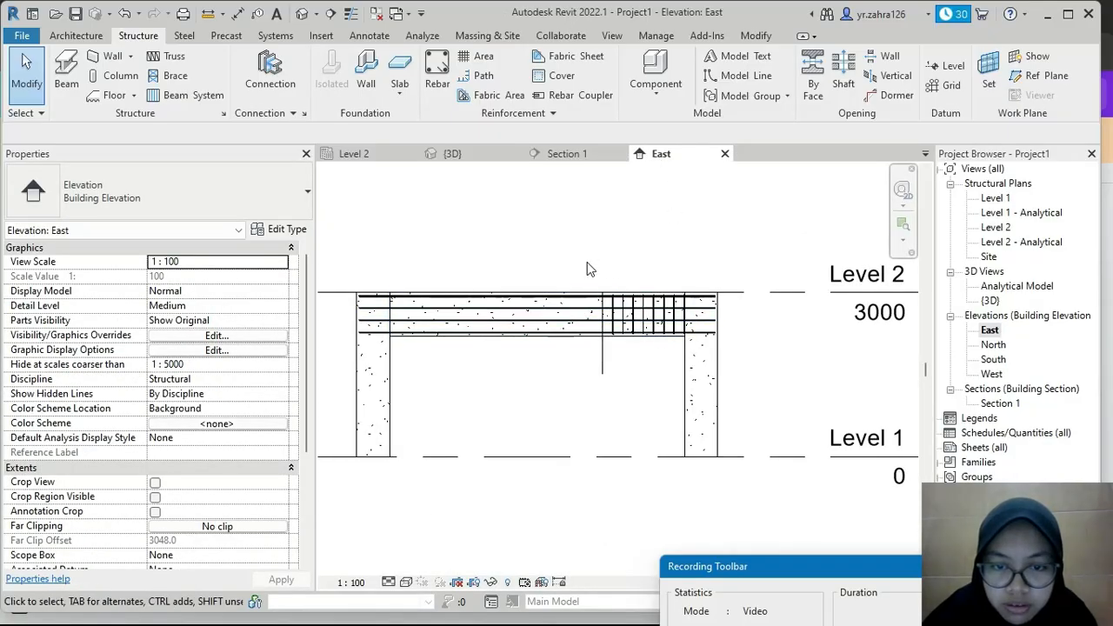
{"action": "left_click_drag", "start_coordinate": [587, 269], "coordinate": [706, 337]}
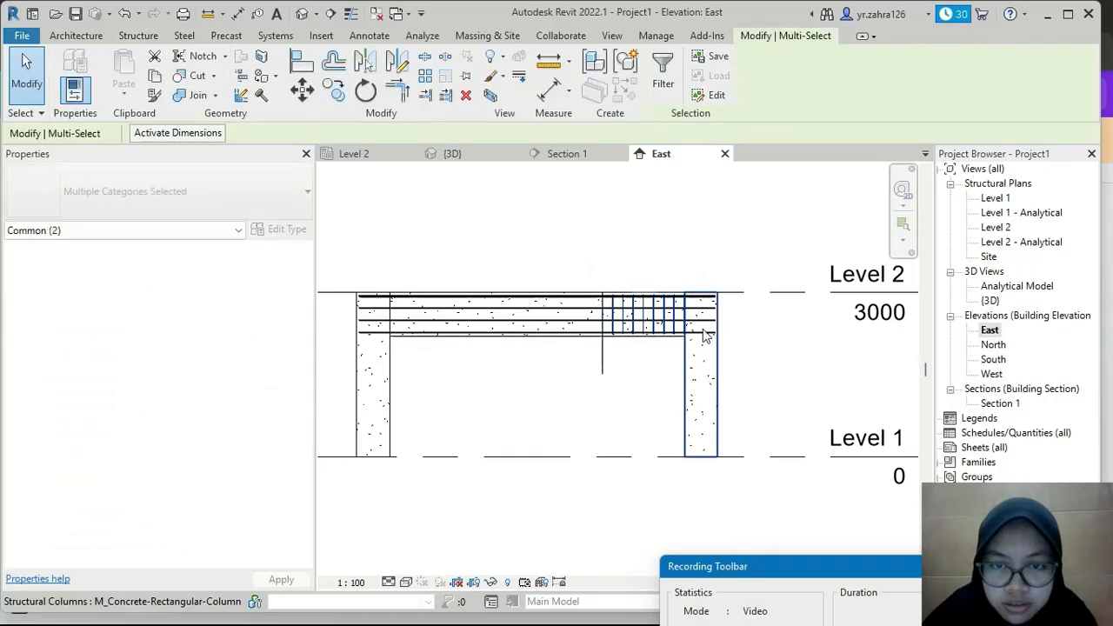
{"action": "left_click", "coordinate": [663, 70]}
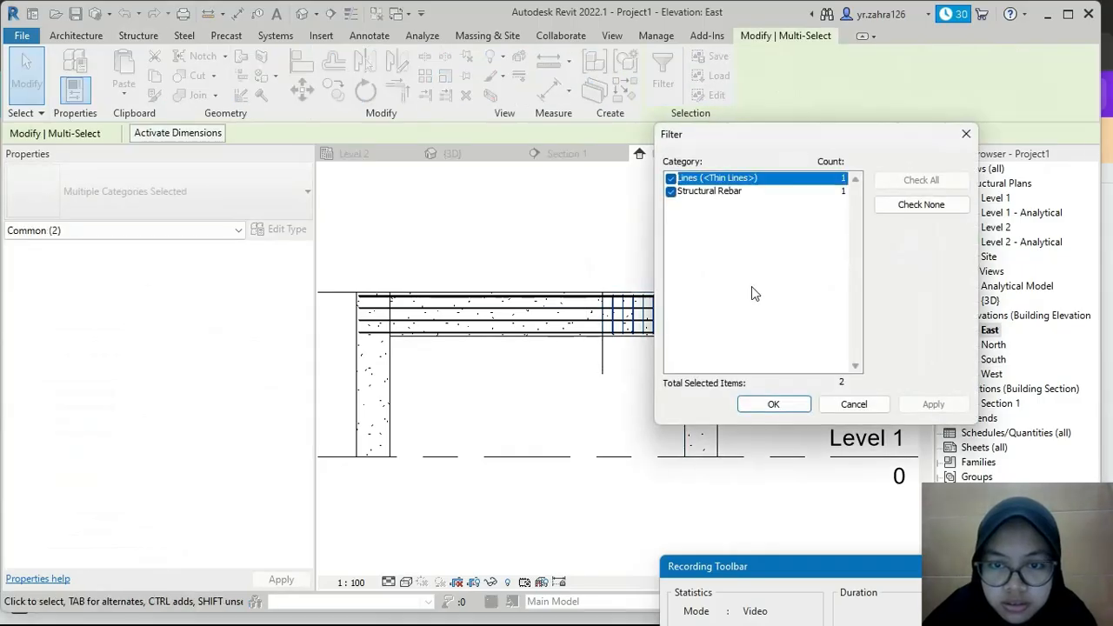
{"action": "left_click", "coordinate": [794, 408]}
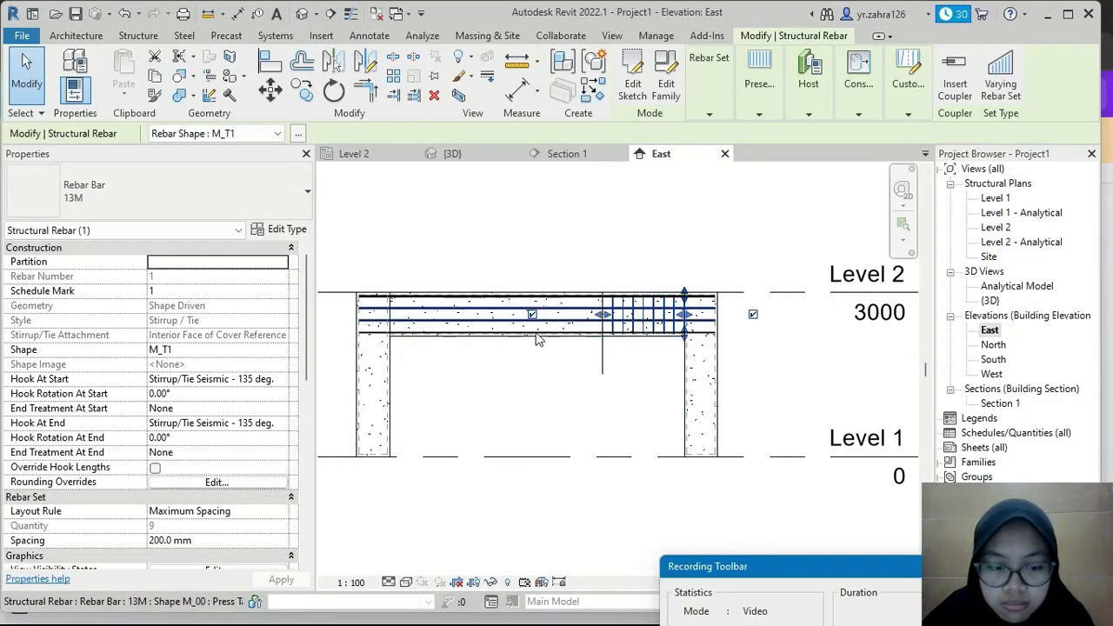
{"action": "key", "text": "d"}
{"action": "key", "text": "m"}
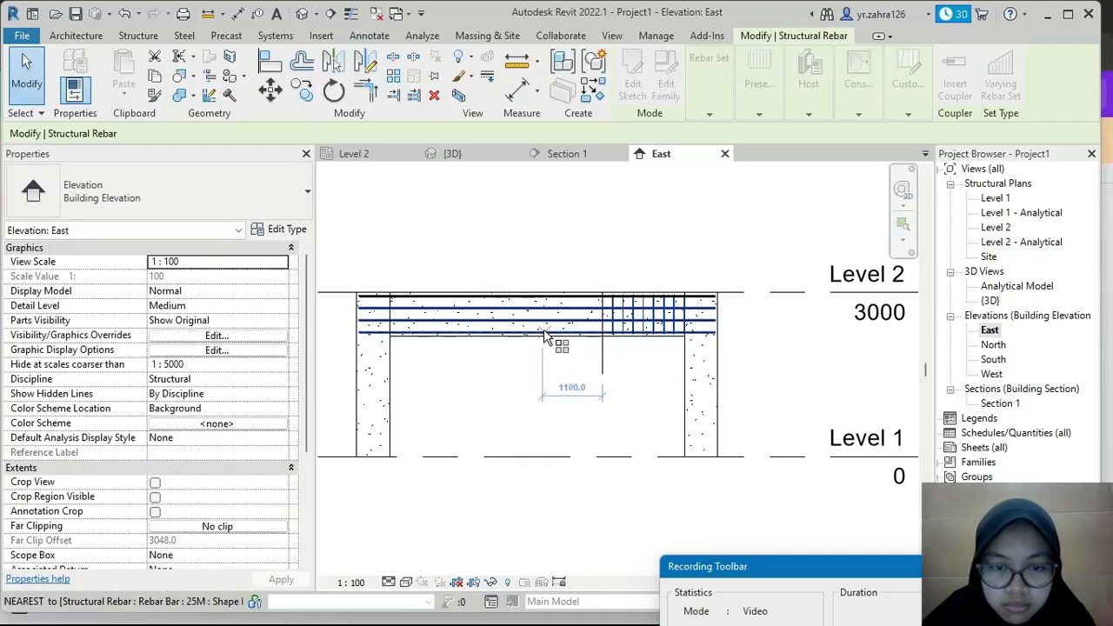
{"action": "left_click", "coordinate": [537, 337]}
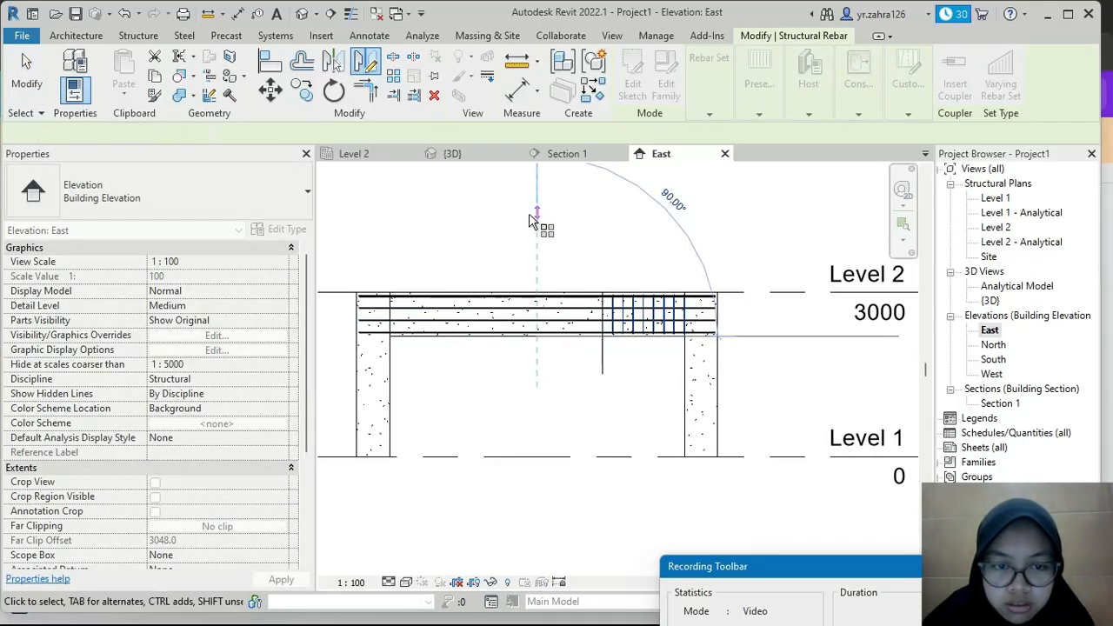
{"action": "left_click", "coordinate": [533, 217]}
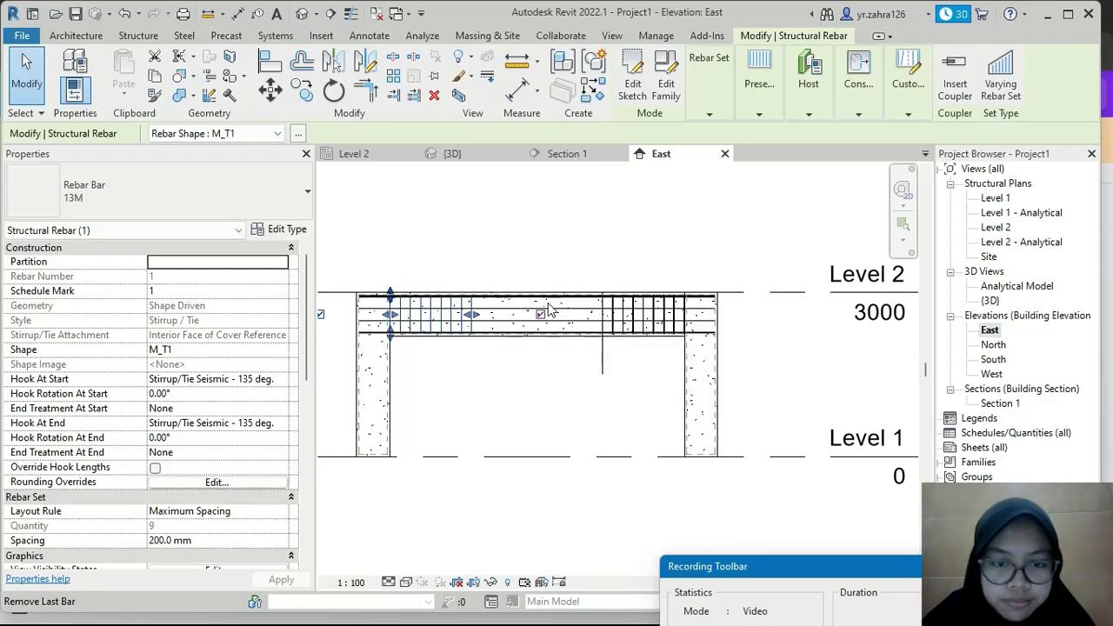
{"action": "left_click", "coordinate": [530, 274]}
{"action": "scroll", "coordinate": [515, 243], "scroll_direction": "up", "scroll_amount": 2}
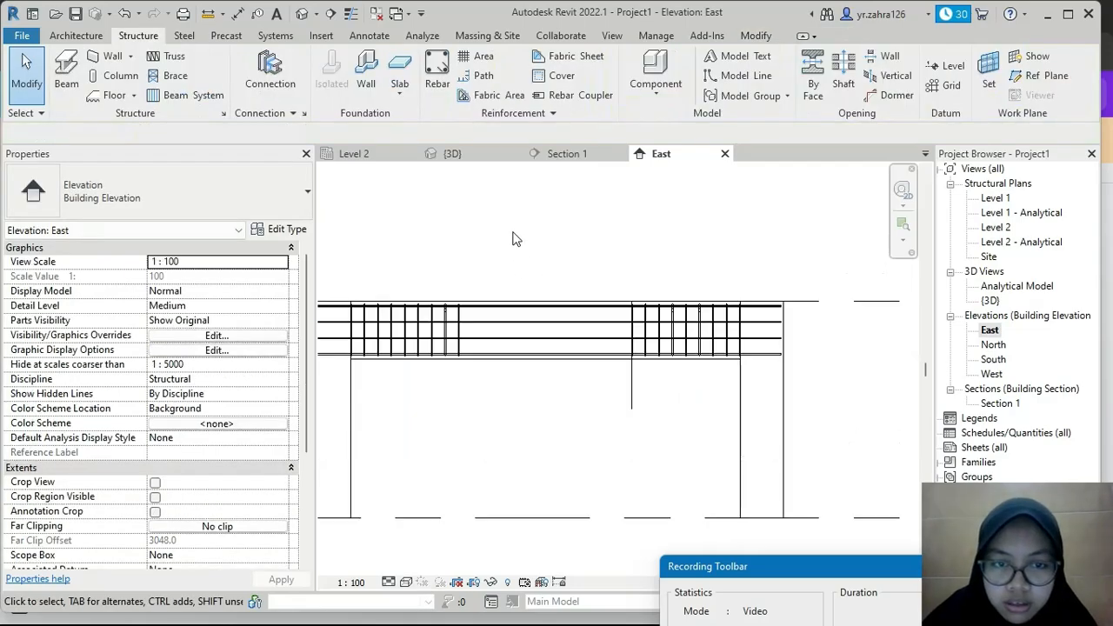
Step: Inspect the stirrup sets at both ends of the beam in the 3D view
{"action": "left_click", "coordinate": [481, 154]}
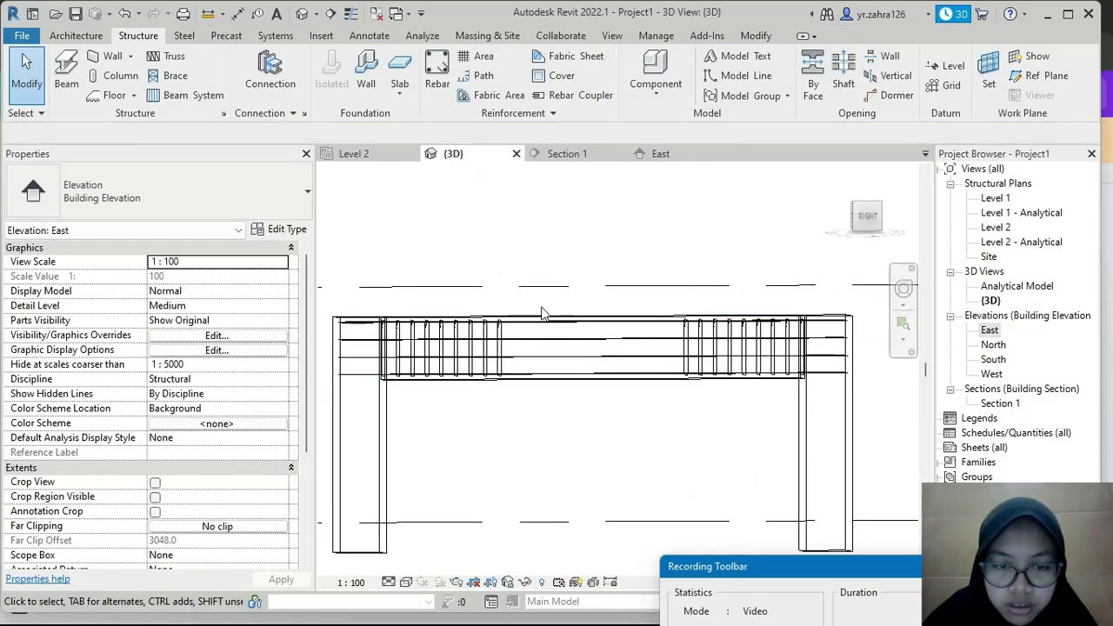
{"action": "middle_click_drag", "start_coordinate": [540, 313], "coordinate": [540, 233], "text": "shift"}
{"action": "scroll", "coordinate": [613, 288], "scroll_direction": "up", "scroll_amount": 2}
{"action": "scroll", "coordinate": [613, 289], "scroll_direction": "down", "scroll_amount": 2}
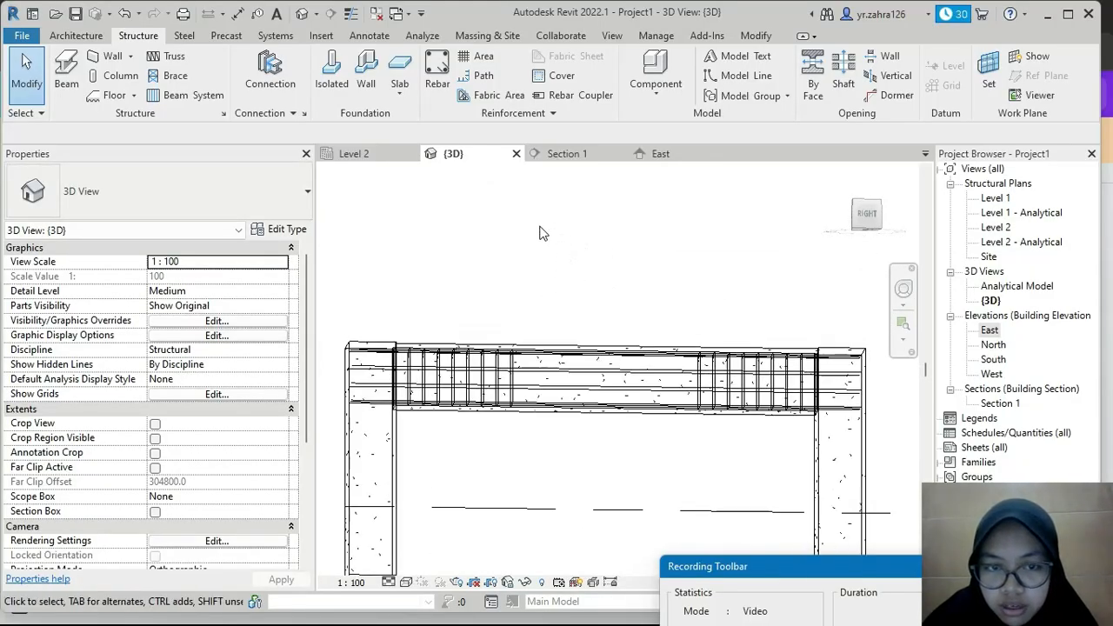
Step: Create a horizontal section across the beam's middle zone in the Level 2 plan, below the existing section line
{"action": "left_click", "coordinate": [378, 159]}
{"action": "middle_click_drag", "start_coordinate": [566, 422], "coordinate": [589, 282]}
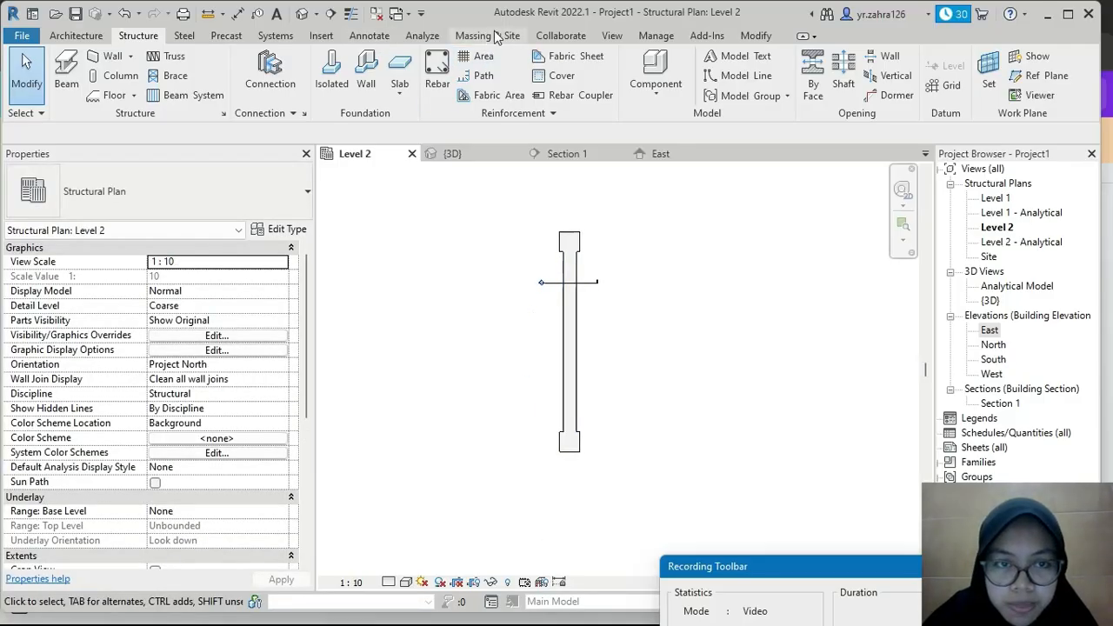
{"action": "left_click", "coordinate": [332, 14]}
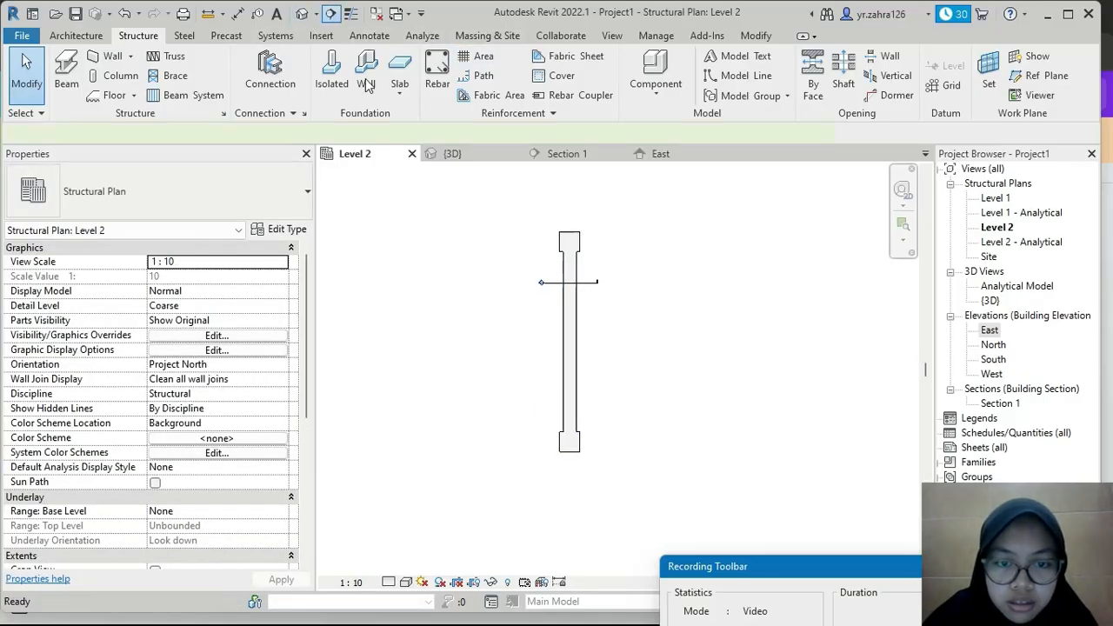
{"action": "left_click", "coordinate": [519, 337]}
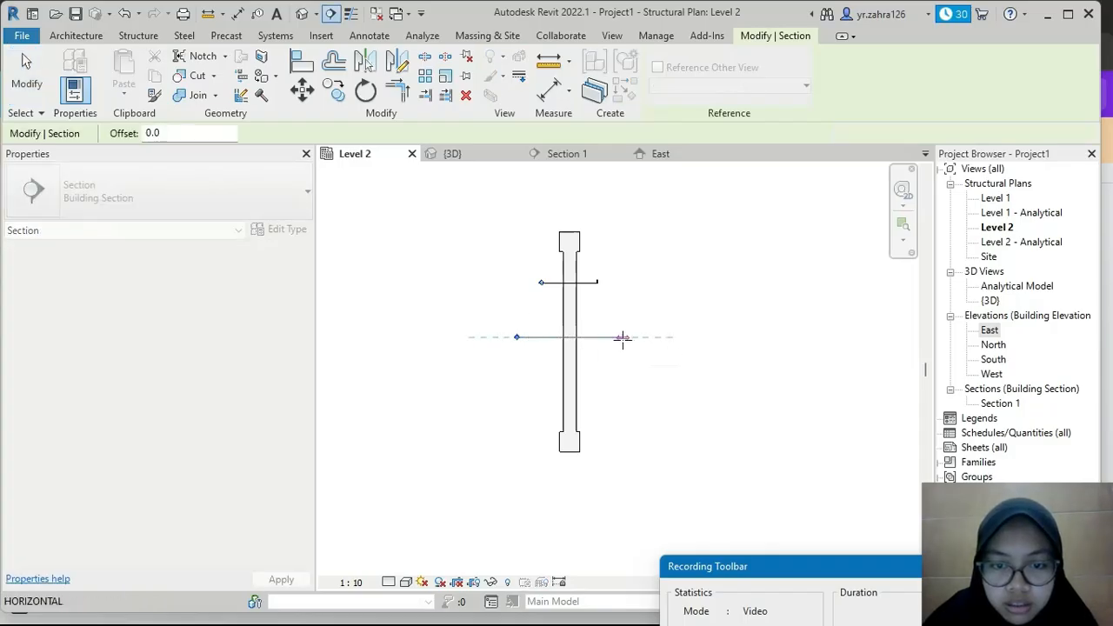
{"action": "left_click", "coordinate": [622, 337]}
{"action": "key", "text": "Escape"}
{"action": "key", "text": "Escape"}
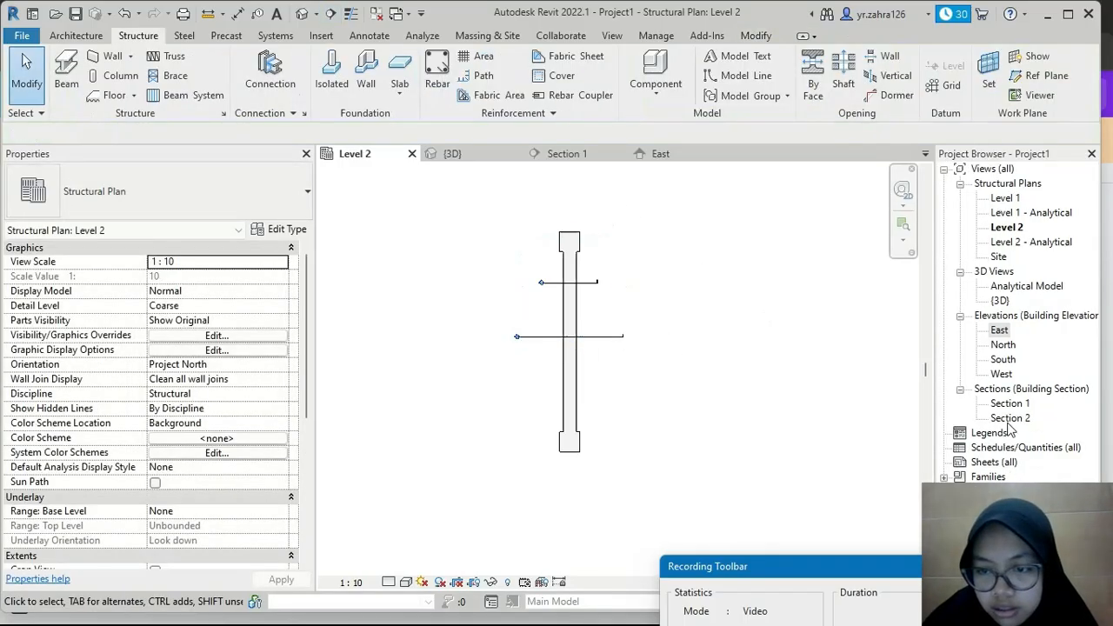
Step: Open Section 2 and set its view scale to 1:10
{"action": "double_click", "coordinate": [1011, 418]}
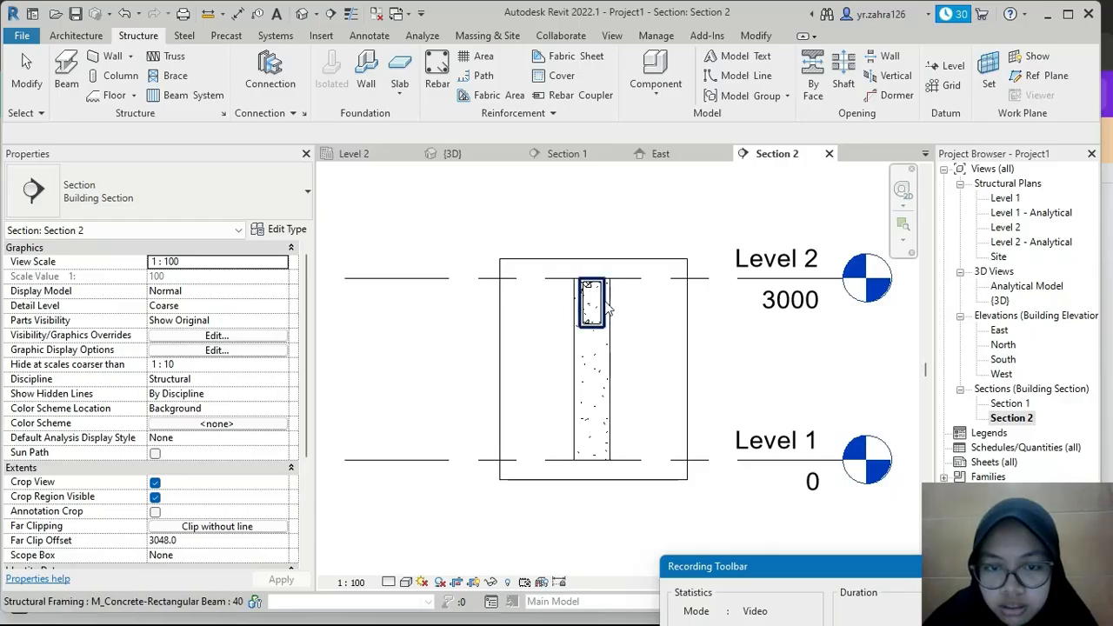
{"action": "scroll", "coordinate": [609, 296], "scroll_direction": "up", "scroll_amount": 8}
{"action": "middle_click_drag", "start_coordinate": [610, 280], "coordinate": [645, 290]}
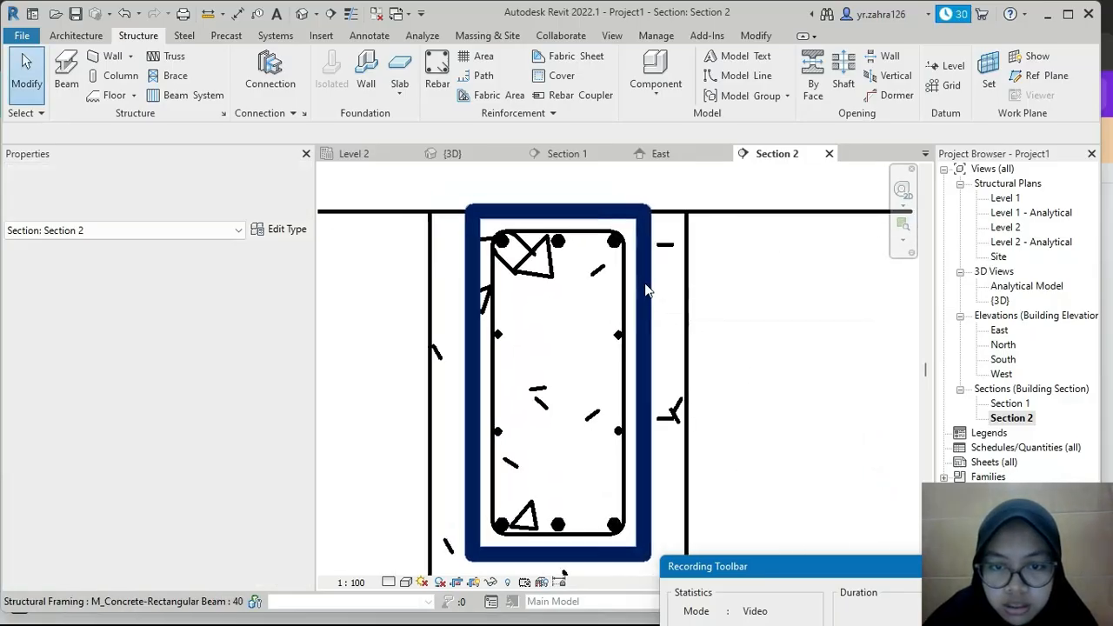
{"action": "left_click", "coordinate": [361, 583]}
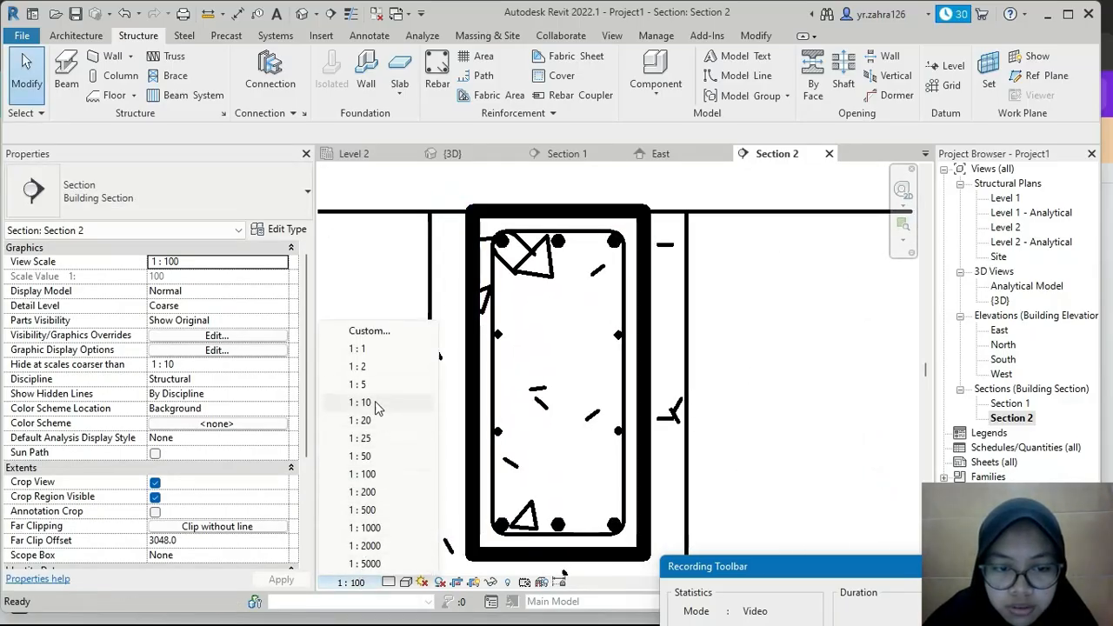
{"action": "left_click", "coordinate": [370, 498]}
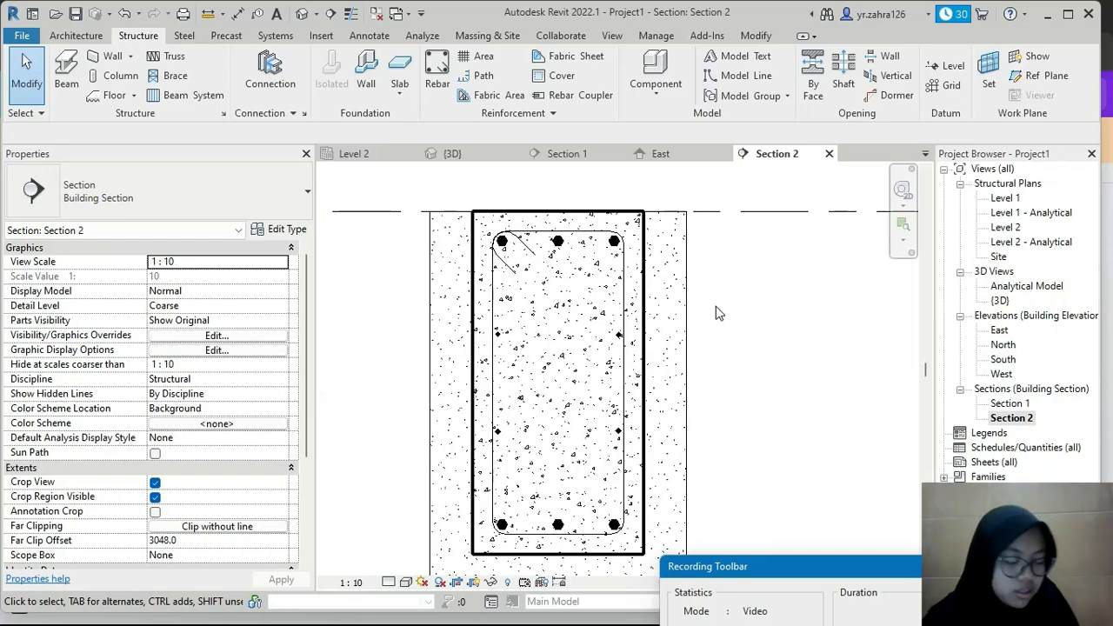
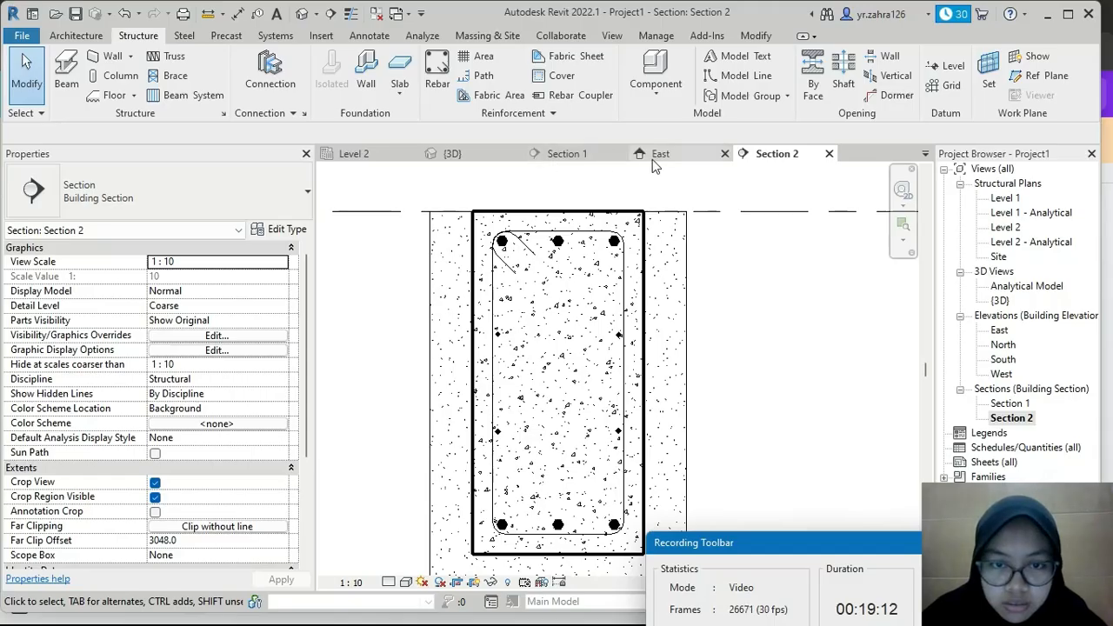
Step: In the East elevation, isolate the right stirrup set from the lines and copy it directly beside the original, on its midspan side
{"action": "left_click", "coordinate": [565, 153]}
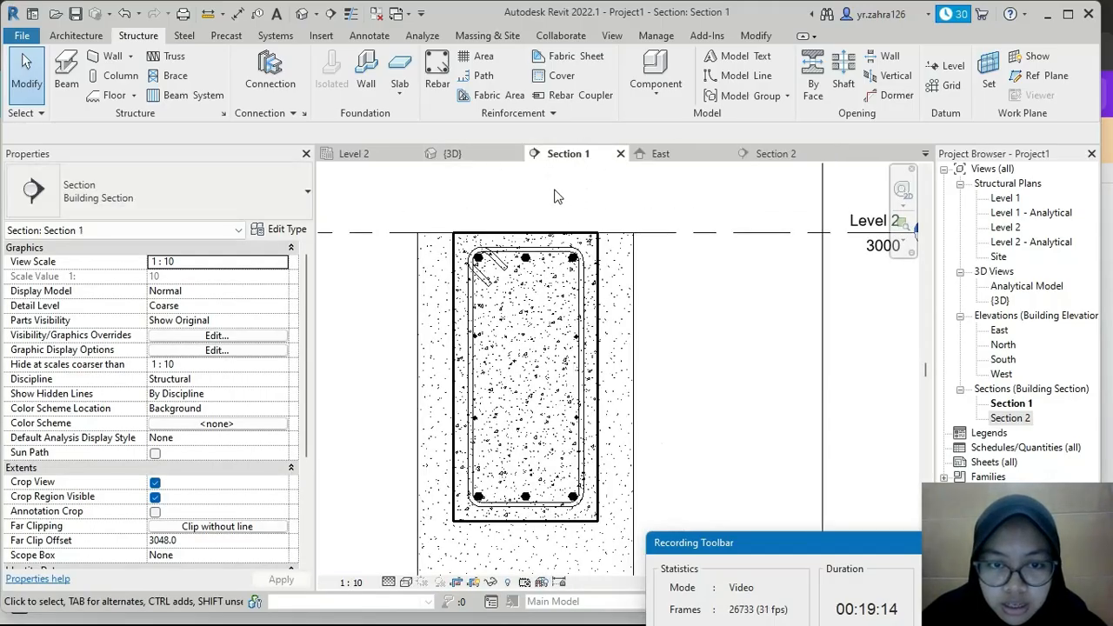
{"action": "left_click", "coordinate": [661, 154]}
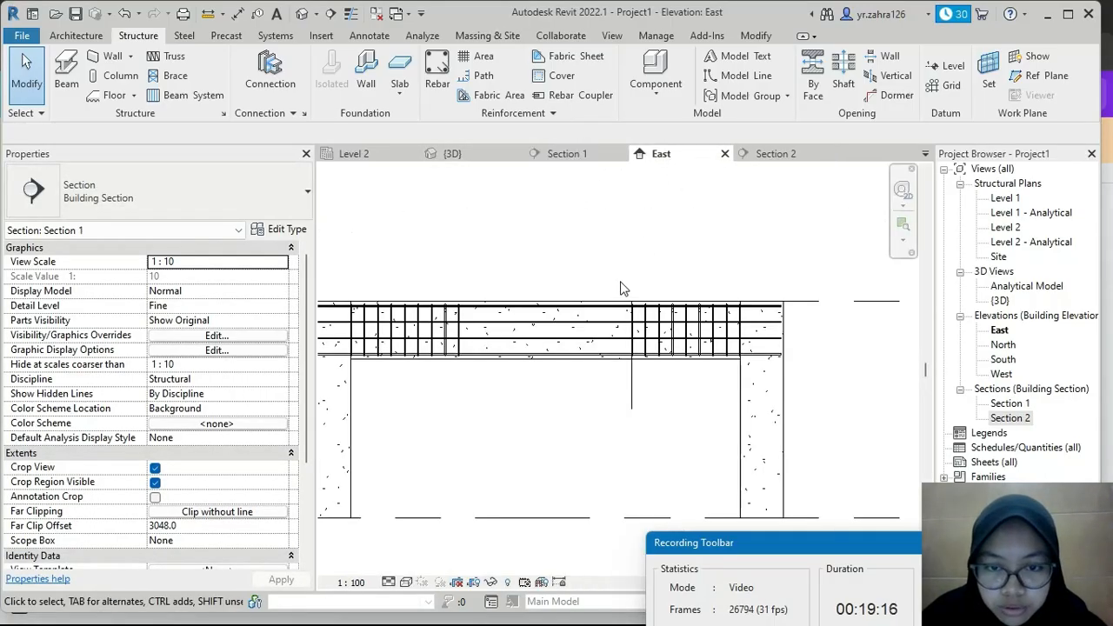
{"action": "left_click_drag", "start_coordinate": [603, 262], "coordinate": [754, 380]}
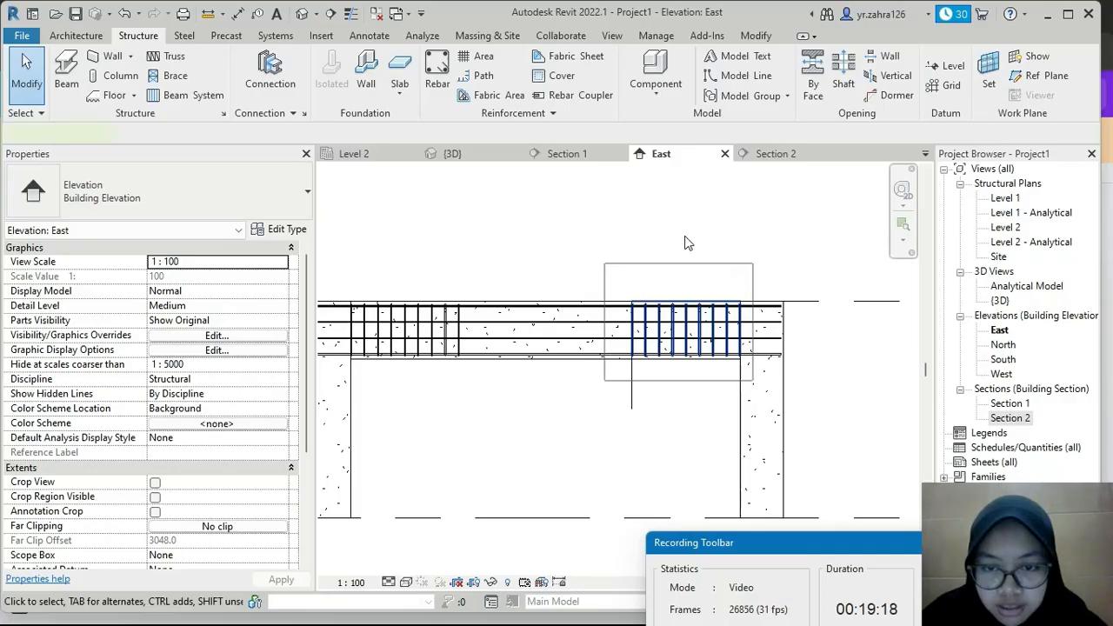
{"action": "left_click", "coordinate": [662, 76]}
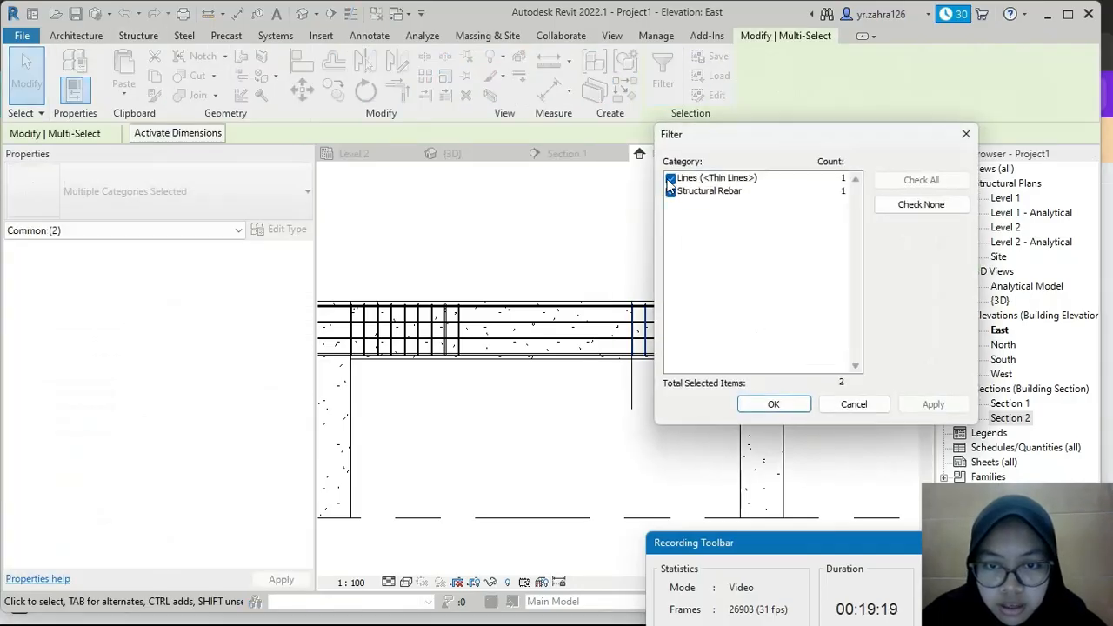
{"action": "left_click", "coordinate": [671, 179]}
{"action": "left_click", "coordinate": [773, 404]}
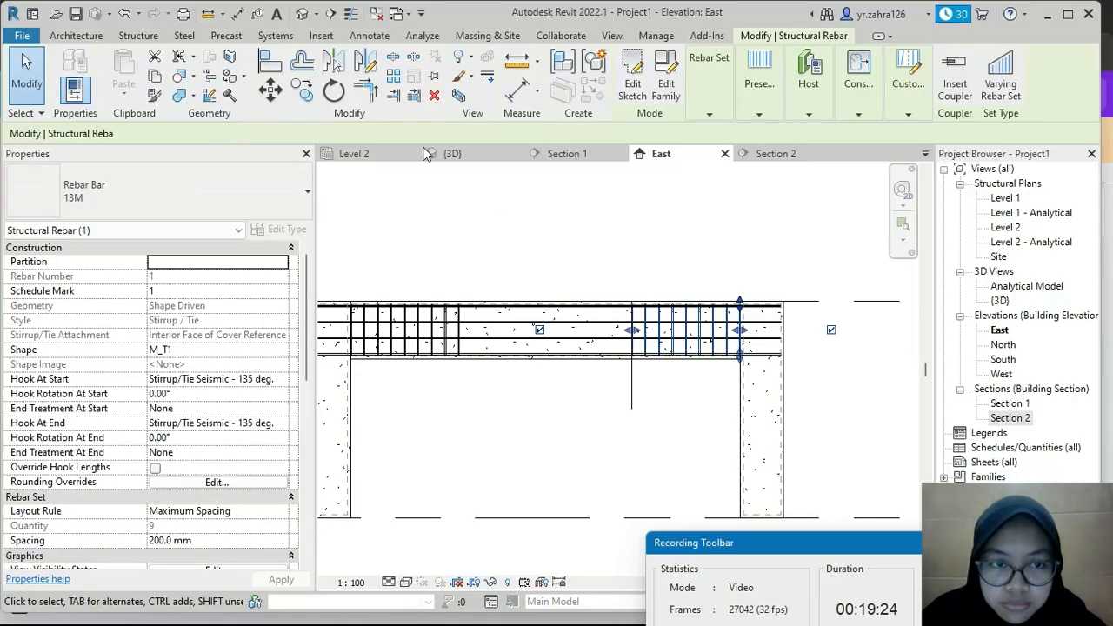
{"action": "left_click", "coordinate": [302, 90]}
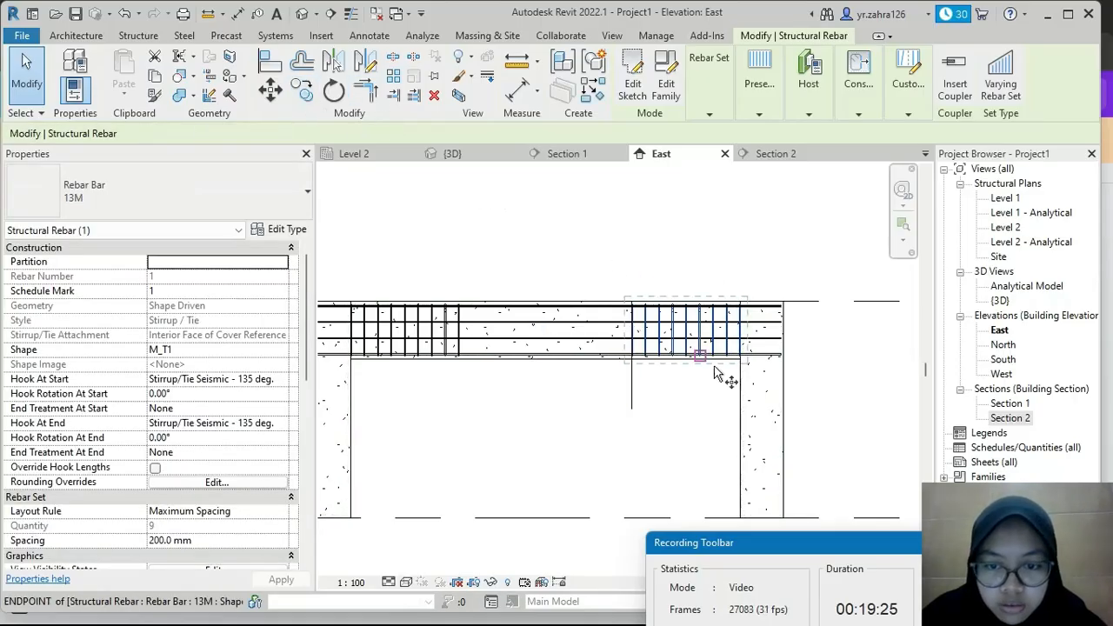
{"action": "scroll", "coordinate": [747, 365], "scroll_direction": "up", "scroll_amount": 3}
{"action": "scroll", "coordinate": [746, 365], "scroll_direction": "up", "scroll_amount": 5}
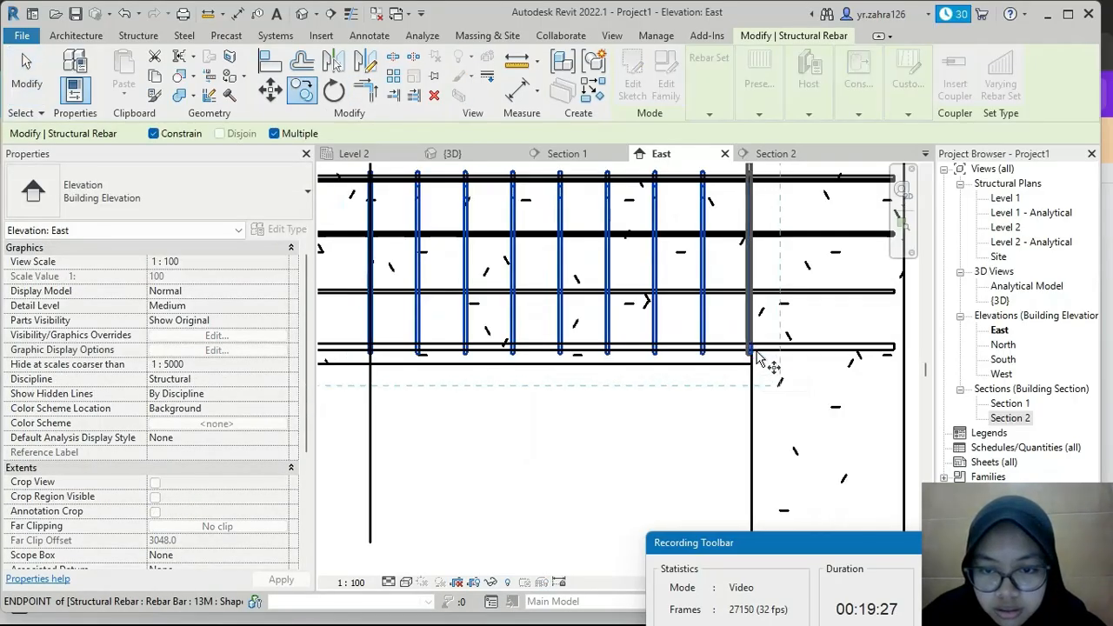
{"action": "left_click", "coordinate": [745, 350]}
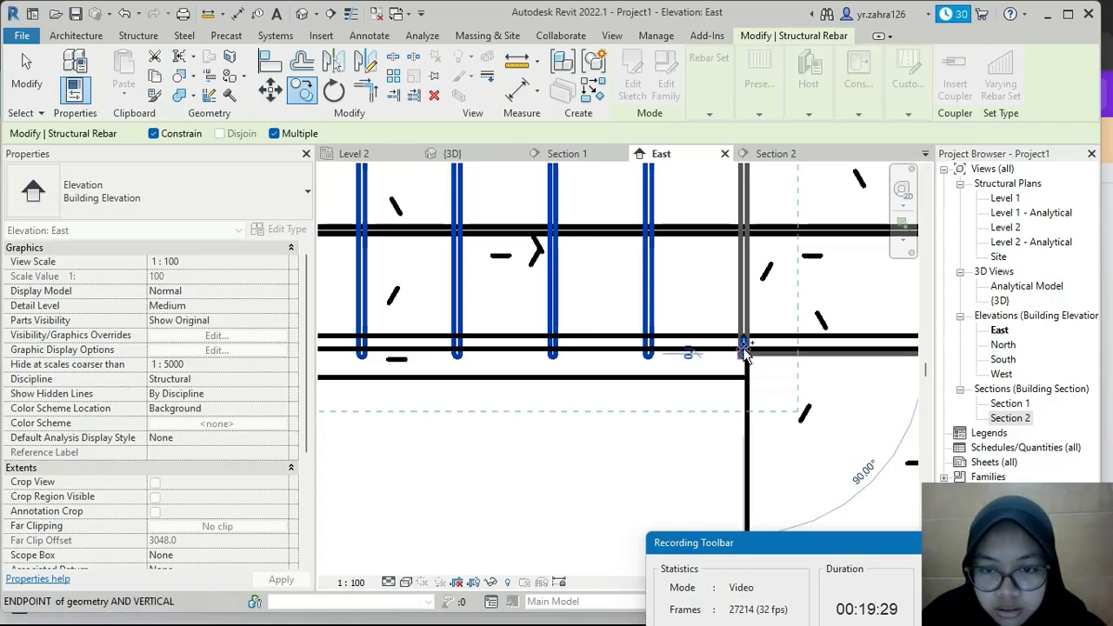
{"action": "scroll", "coordinate": [580, 340], "scroll_direction": "down", "scroll_amount": 2}
{"action": "middle_click_drag", "start_coordinate": [534, 339], "coordinate": [868, 347]}
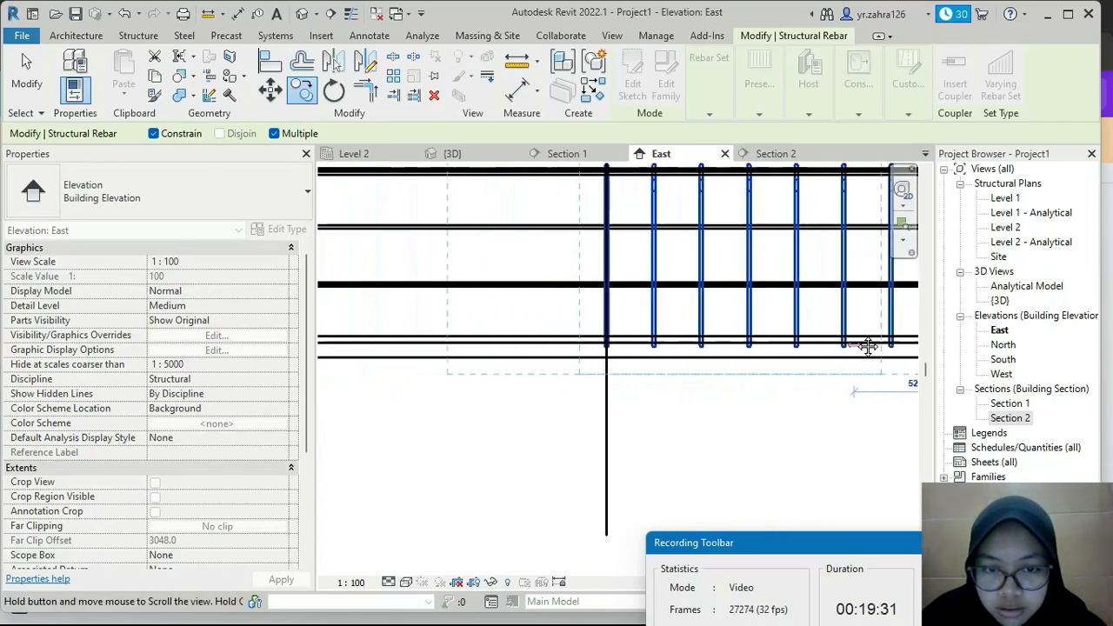
{"action": "scroll", "coordinate": [608, 340], "scroll_direction": "up", "scroll_amount": 3}
{"action": "left_click", "coordinate": [605, 346]}
{"action": "scroll", "coordinate": [605, 348], "scroll_direction": "down", "scroll_amount": 5}
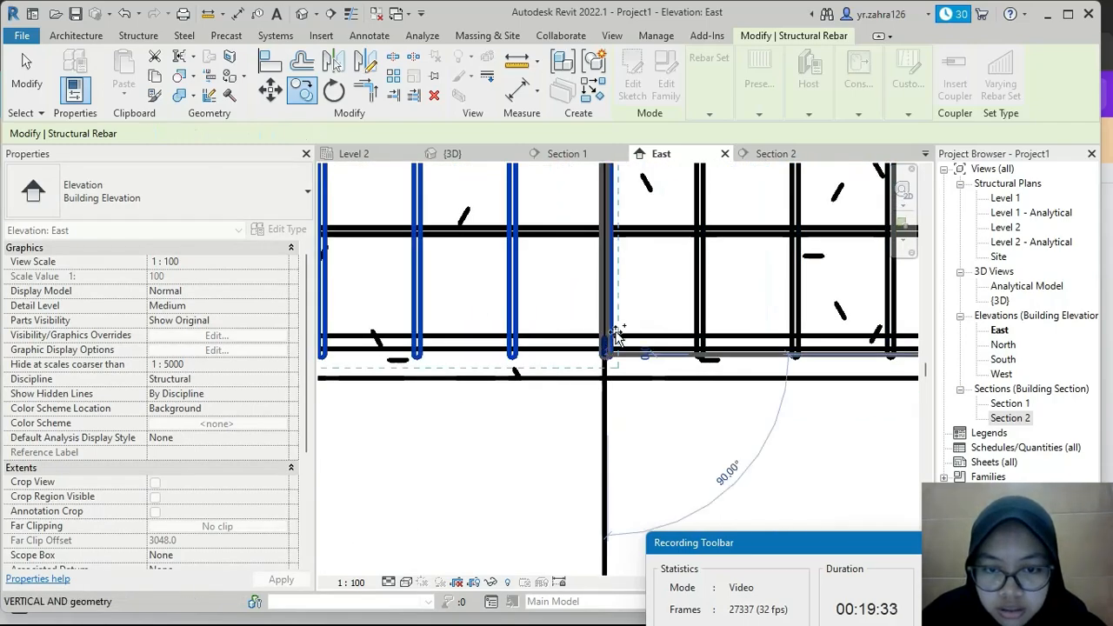
{"action": "scroll", "coordinate": [694, 335], "scroll_direction": "down", "scroll_amount": 1}
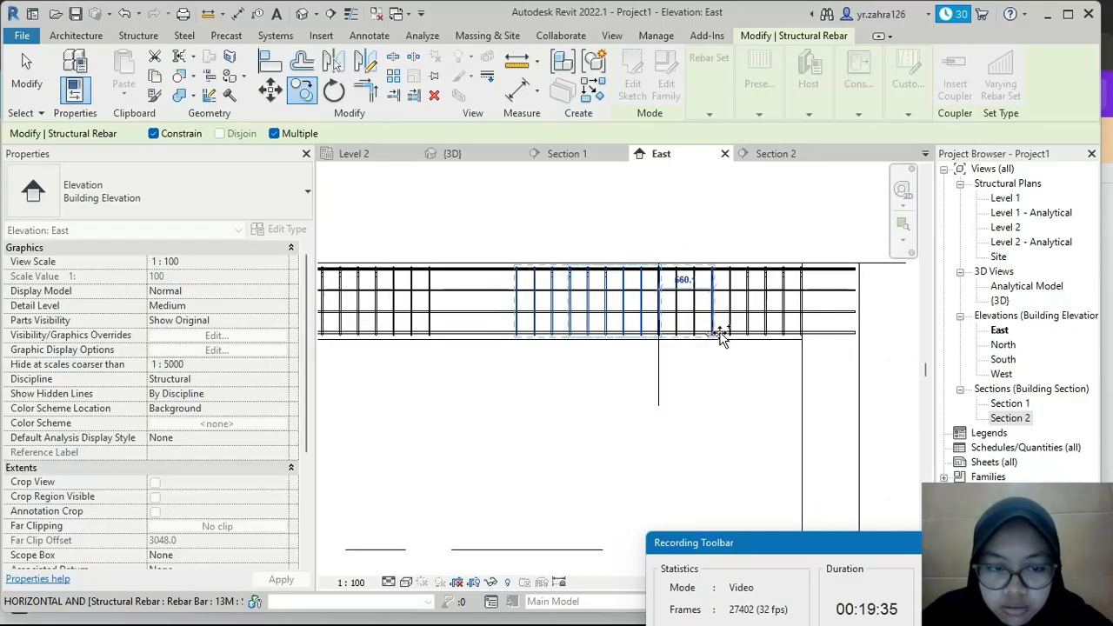
{"action": "key", "text": "Escape"}
Step: Stretch the copied stirrup set across midspan to the left end's stirrup set and exclude its first and last bars
{"action": "left_click", "coordinate": [516, 301]}
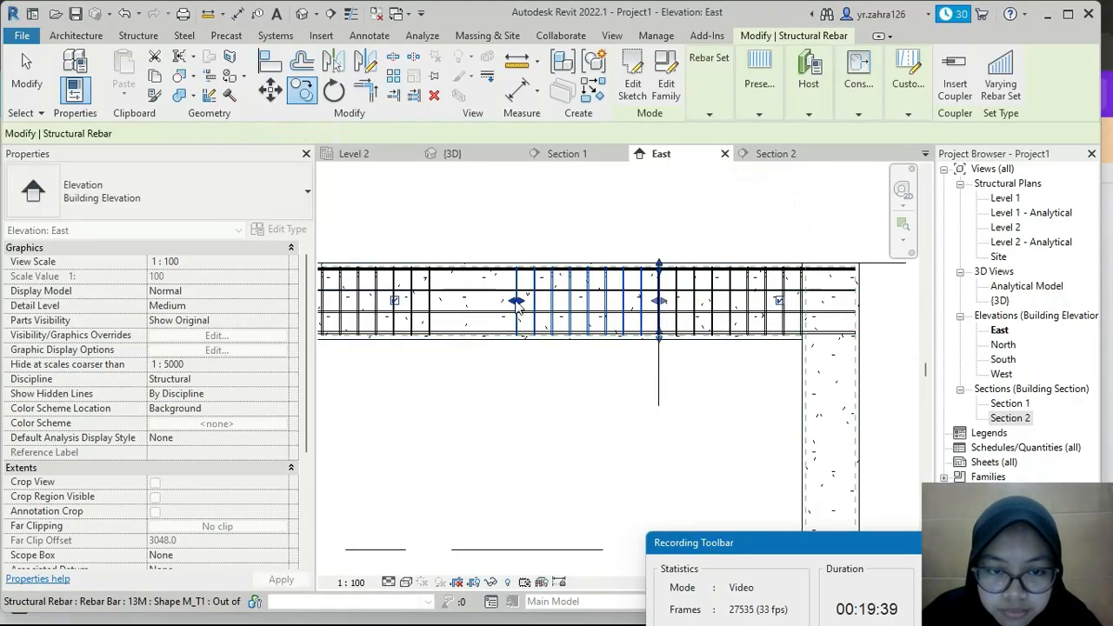
{"action": "left_click_drag", "start_coordinate": [515, 301], "coordinate": [429, 303]}
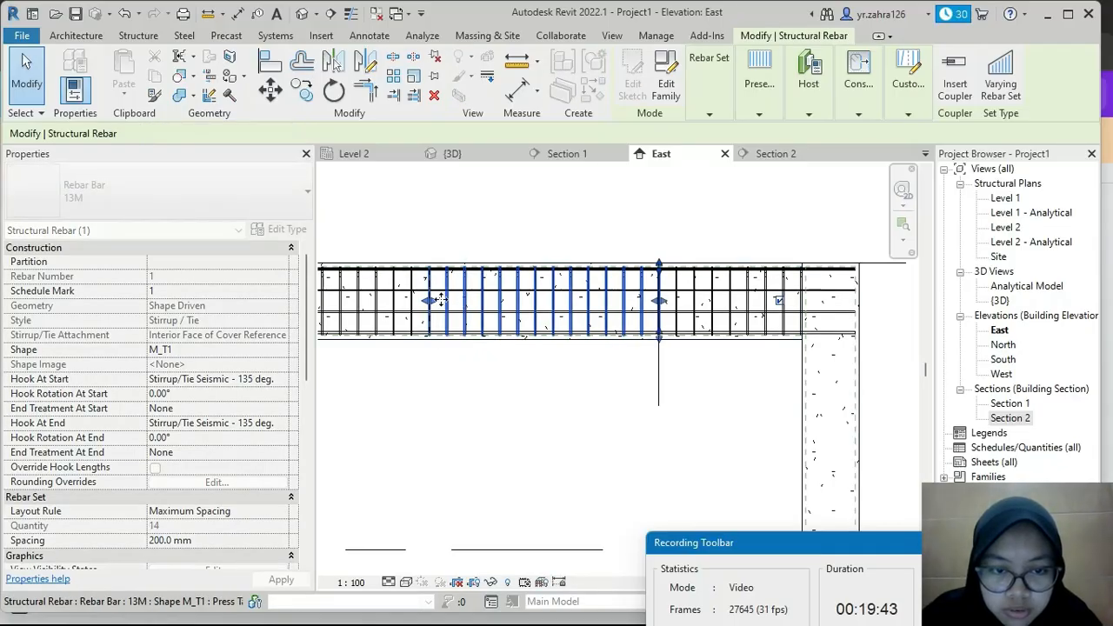
{"action": "scroll", "coordinate": [641, 266], "scroll_direction": "down", "scroll_amount": 1}
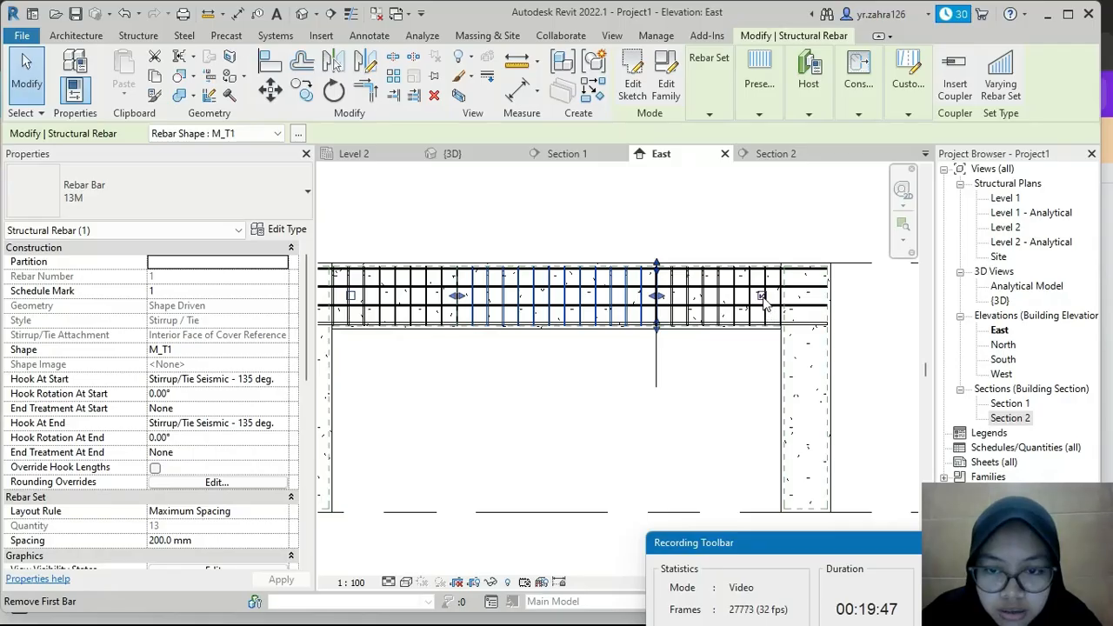
{"action": "key", "text": "Escape"}
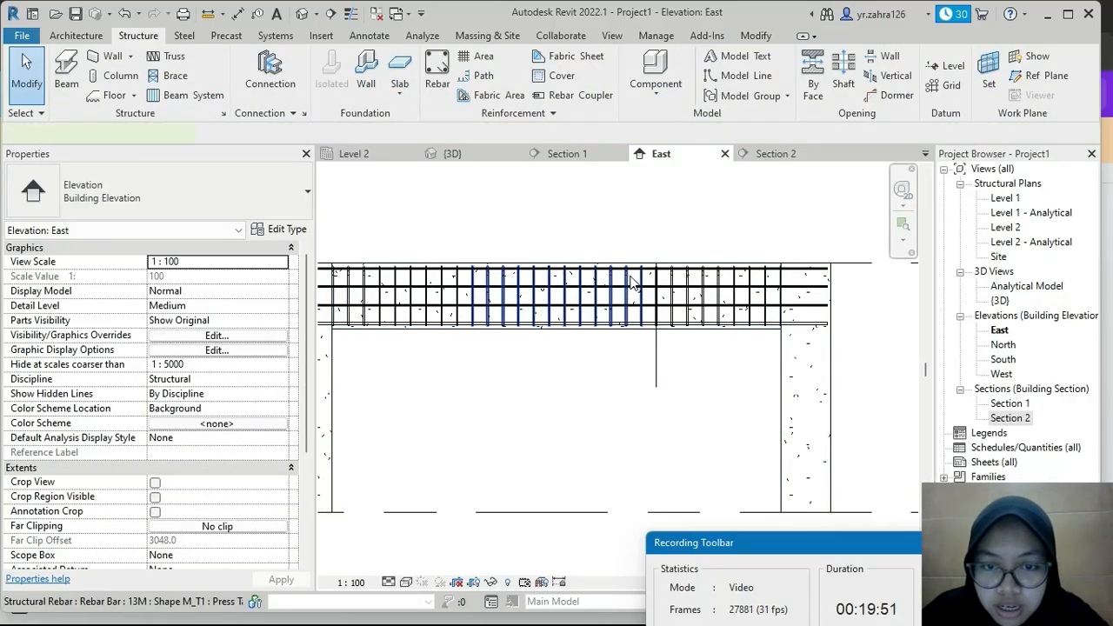
Step: Set the midspan stirrup set to a maximum spacing of 250 mm
{"action": "left_click", "coordinate": [633, 280]}
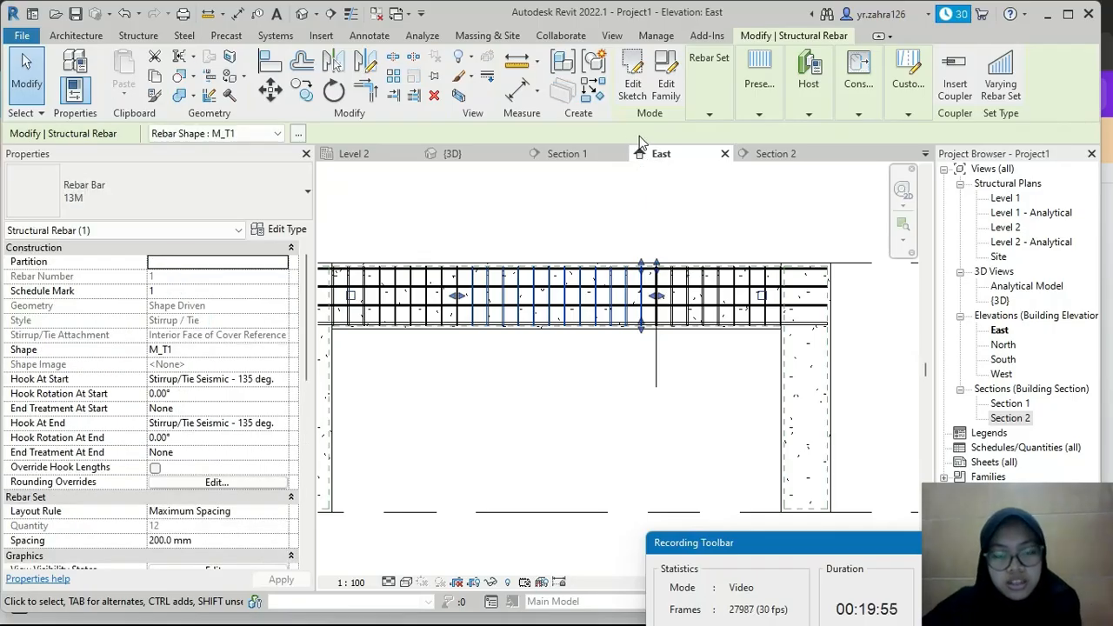
{"action": "left_click", "coordinate": [757, 85]}
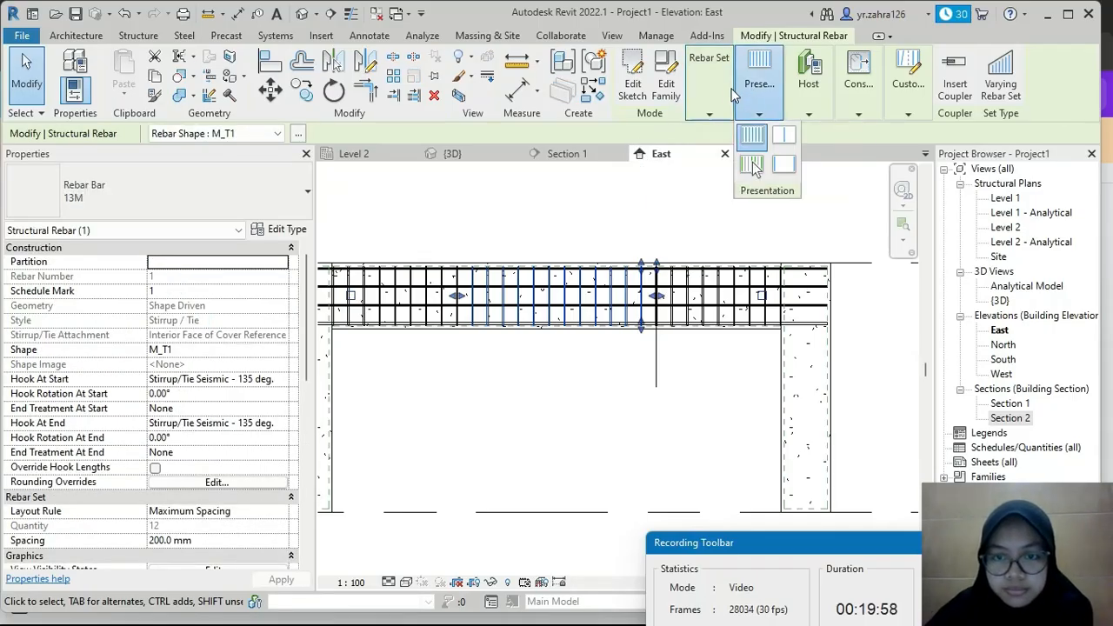
{"action": "mouse_move", "coordinate": [728, 88]}
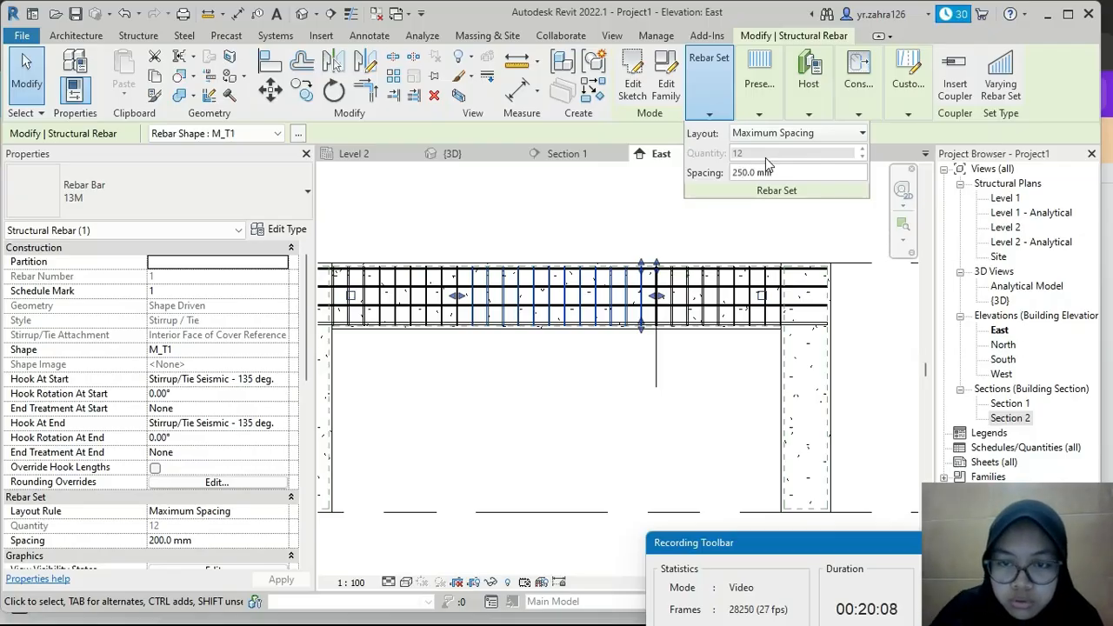
{"action": "left_click", "coordinate": [604, 206]}
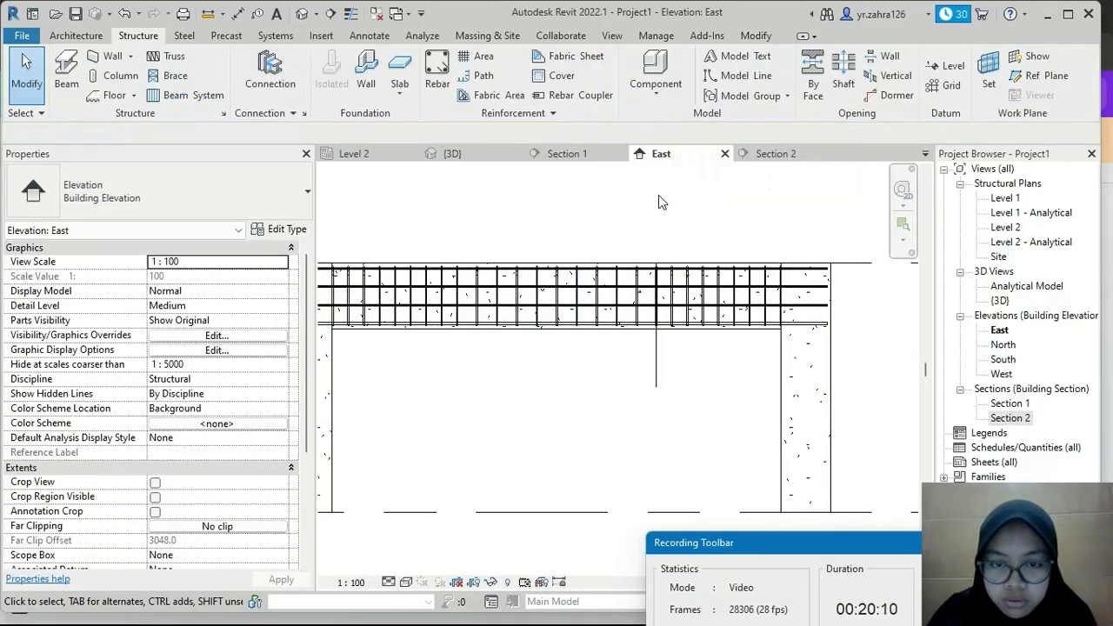
{"action": "scroll", "coordinate": [659, 196], "scroll_direction": "down", "scroll_amount": 2}
{"action": "scroll", "coordinate": [661, 196], "scroll_direction": "up", "scroll_amount": 1}
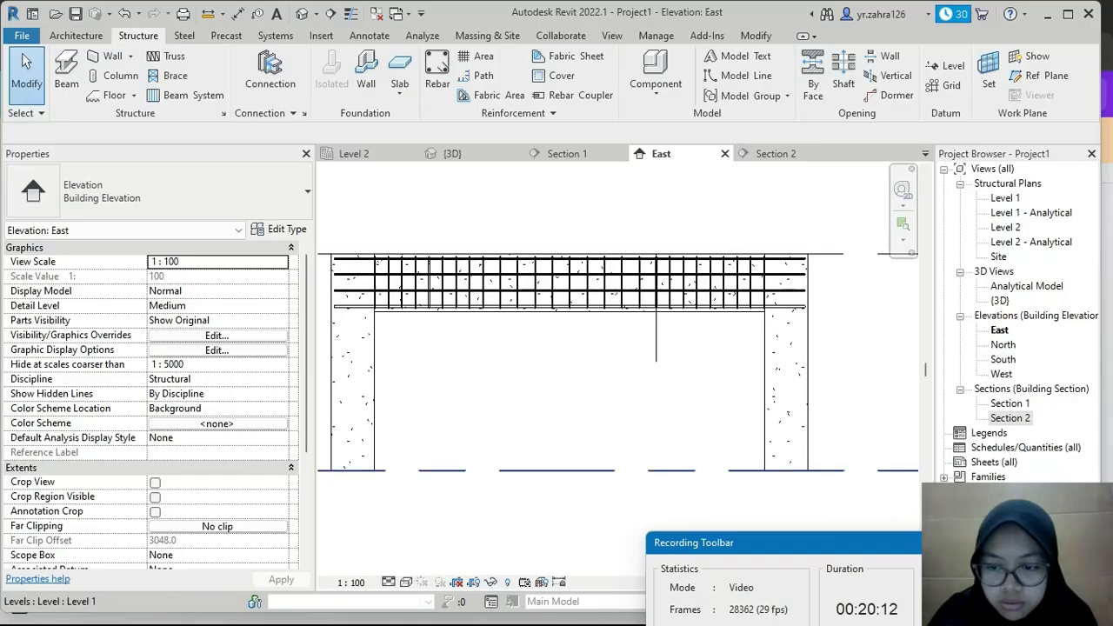
Step: In Section 2, remove the first and last bars from the top 25M longitudinal rebar set, keeping only the middle bar
{"action": "left_click", "coordinate": [777, 154]}
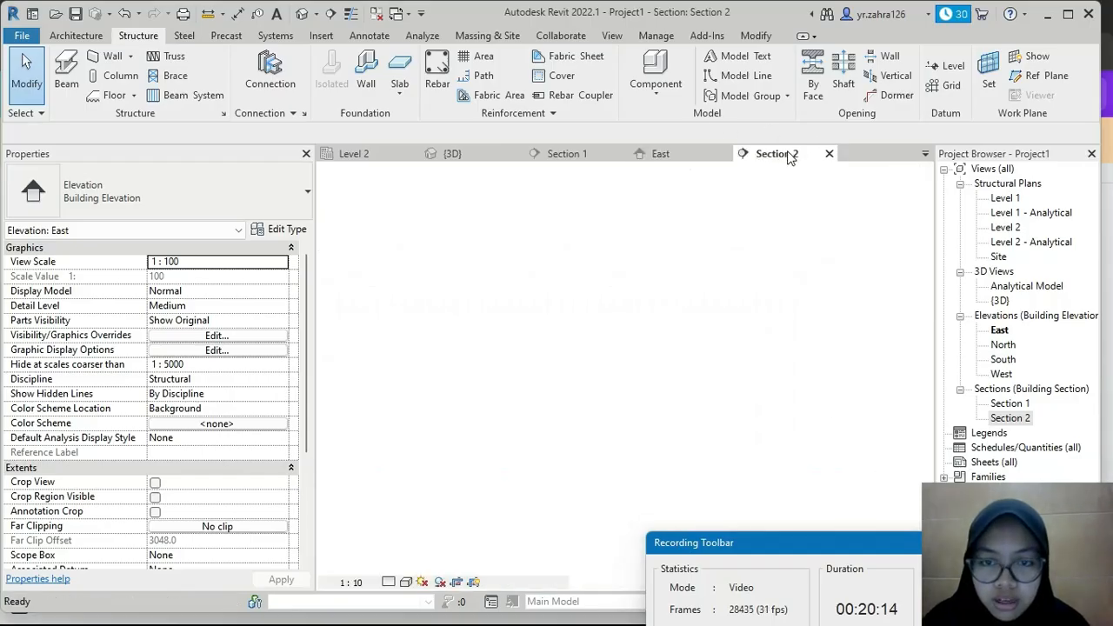
{"action": "scroll", "coordinate": [687, 273], "scroll_direction": "up", "scroll_amount": 2}
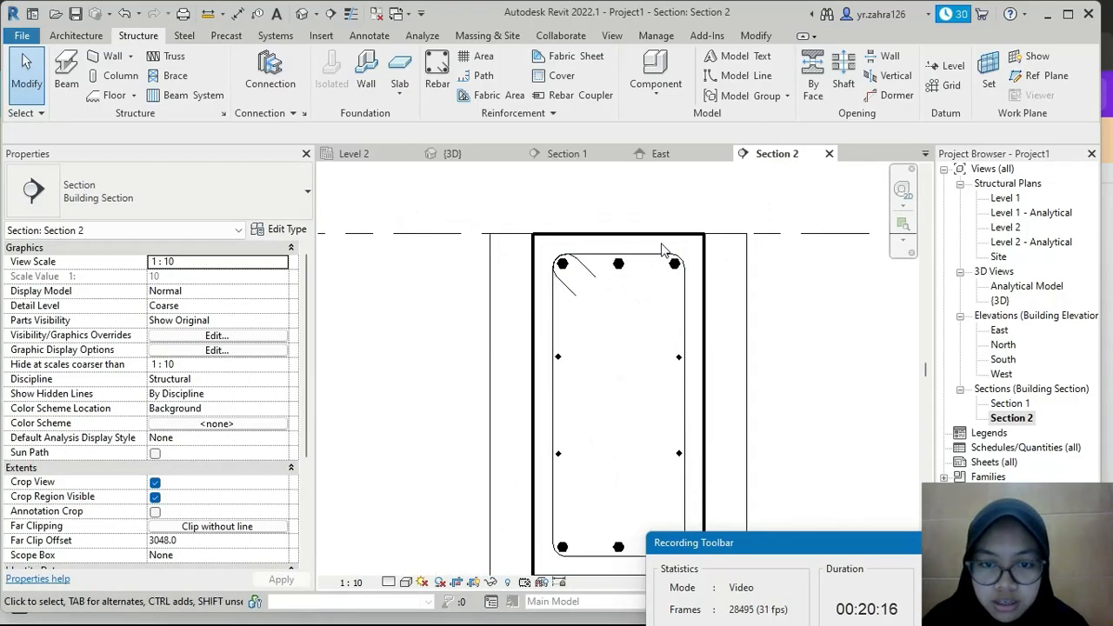
{"action": "left_click", "coordinate": [675, 251]}
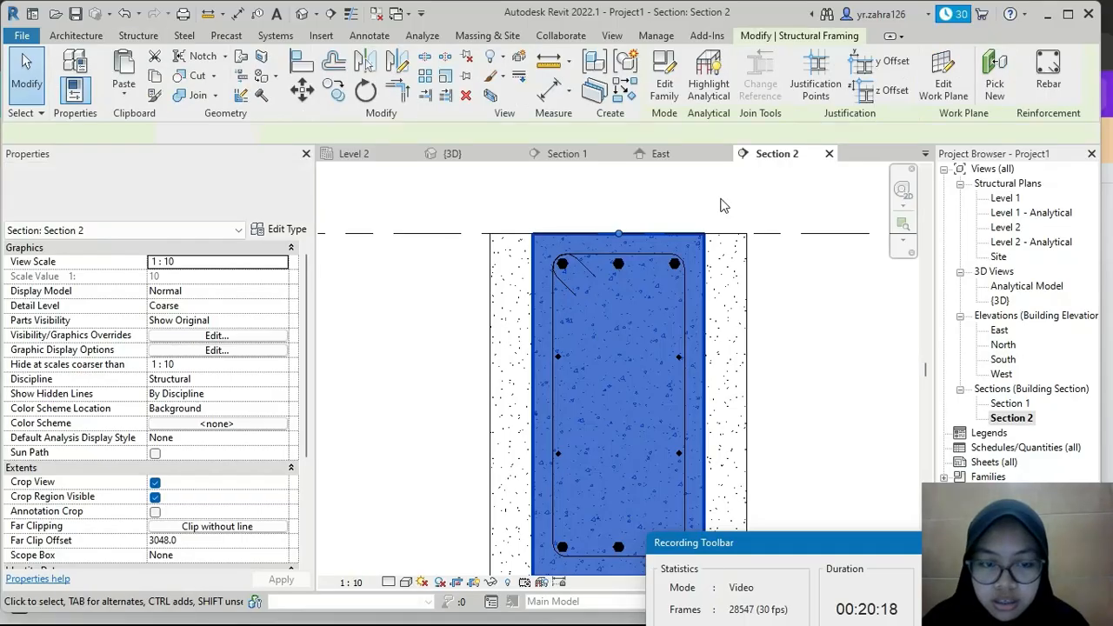
{"action": "left_click", "coordinate": [695, 218]}
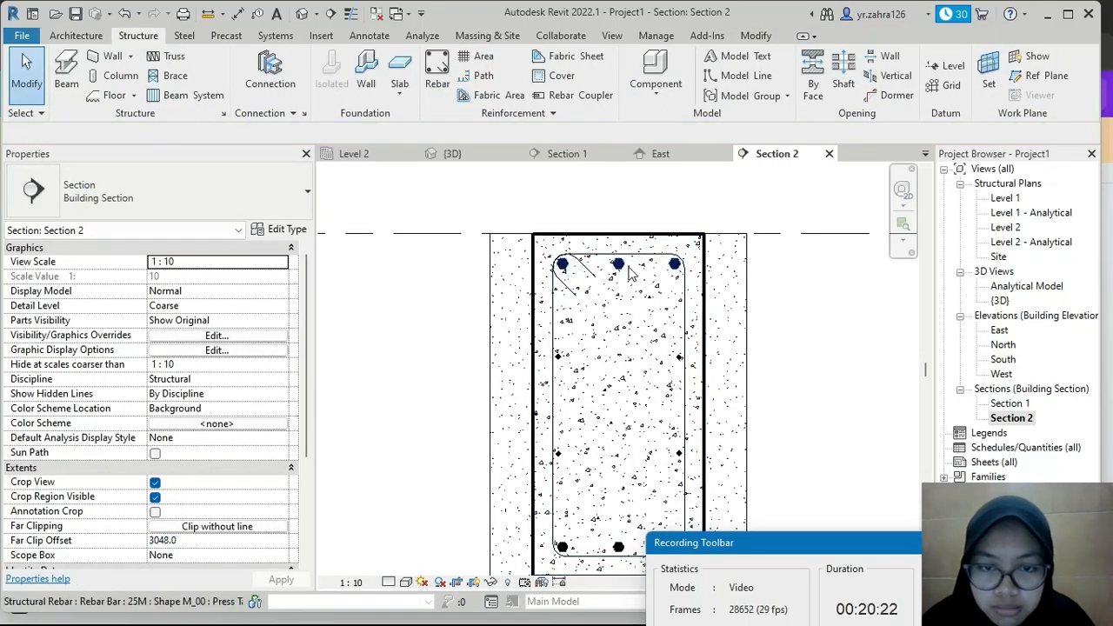
{"action": "left_click", "coordinate": [629, 271]}
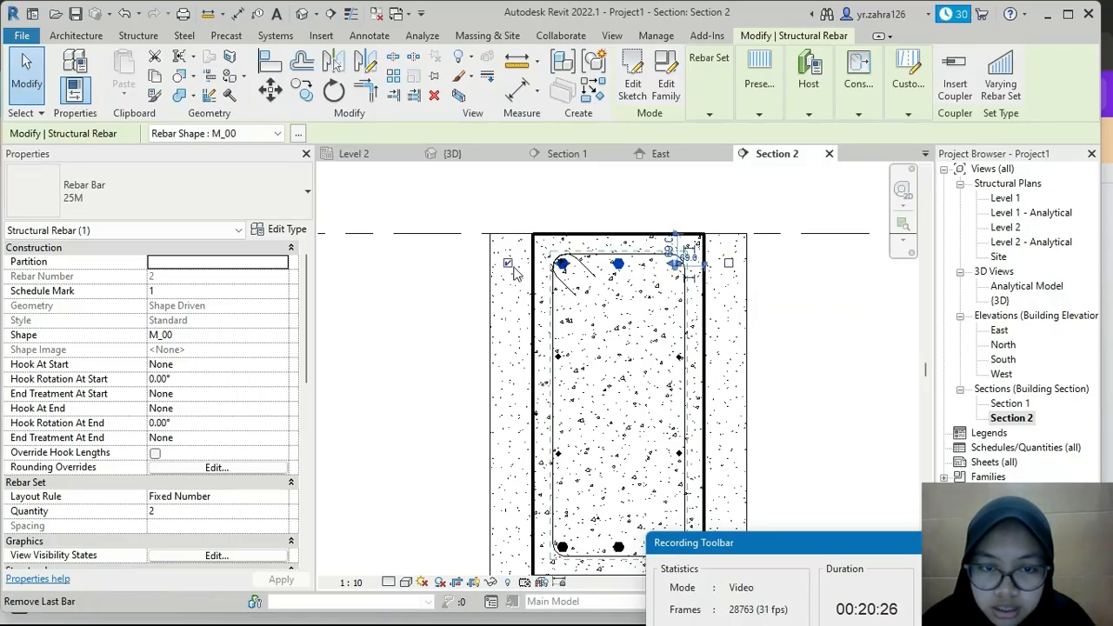
{"action": "left_click", "coordinate": [485, 276]}
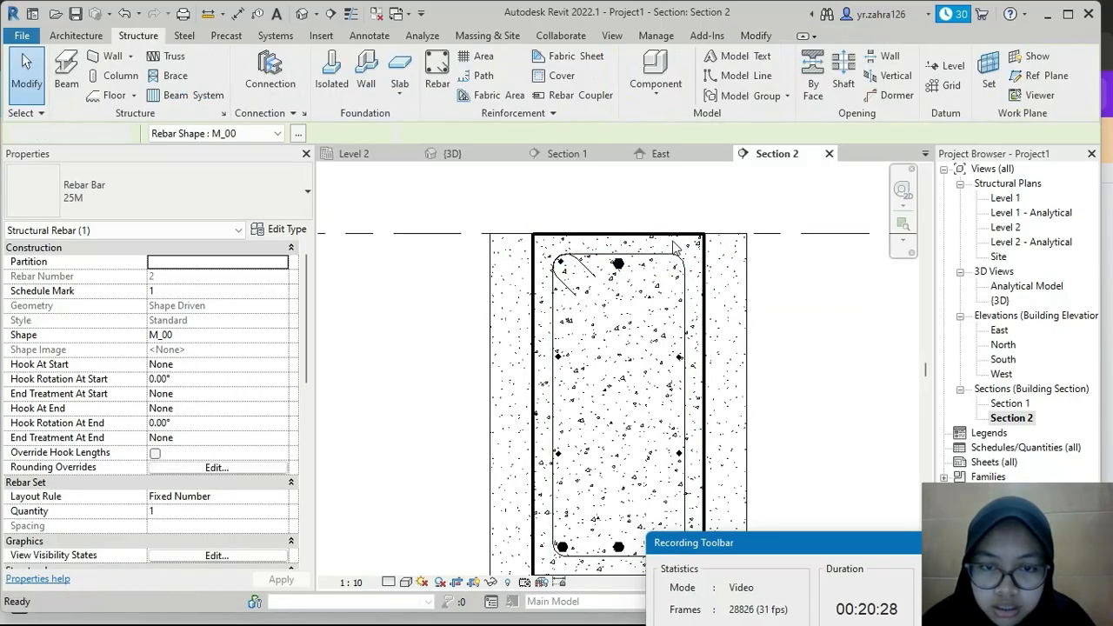
Step: Examine the beam's top longitudinal bars in Section 1 and at the column joint in the 3D view
{"action": "left_click", "coordinate": [569, 157]}
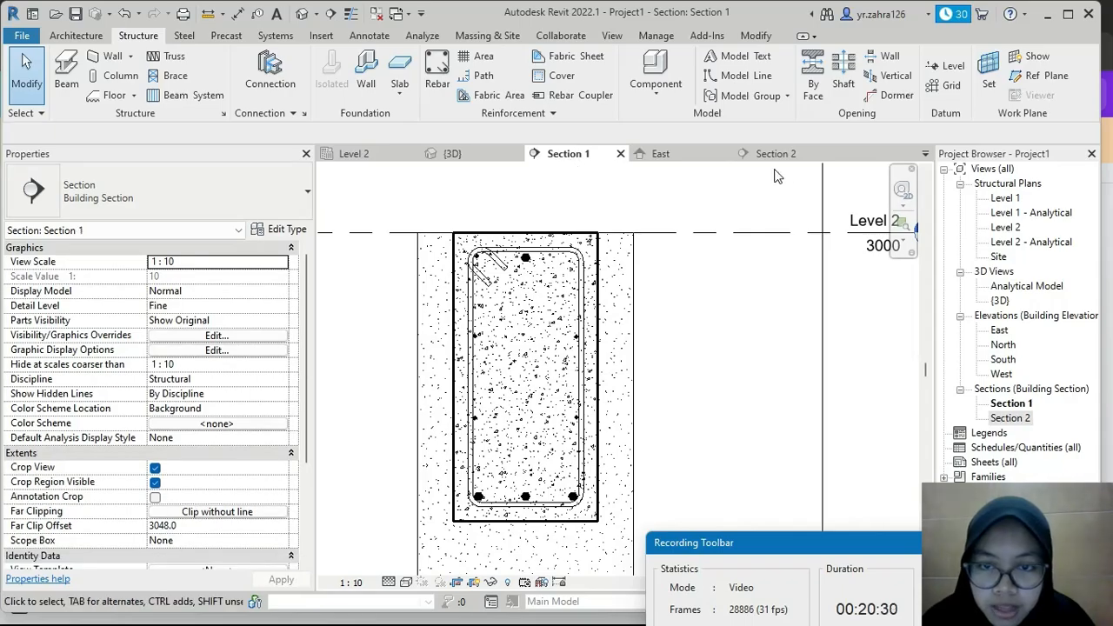
{"action": "left_click", "coordinate": [465, 153]}
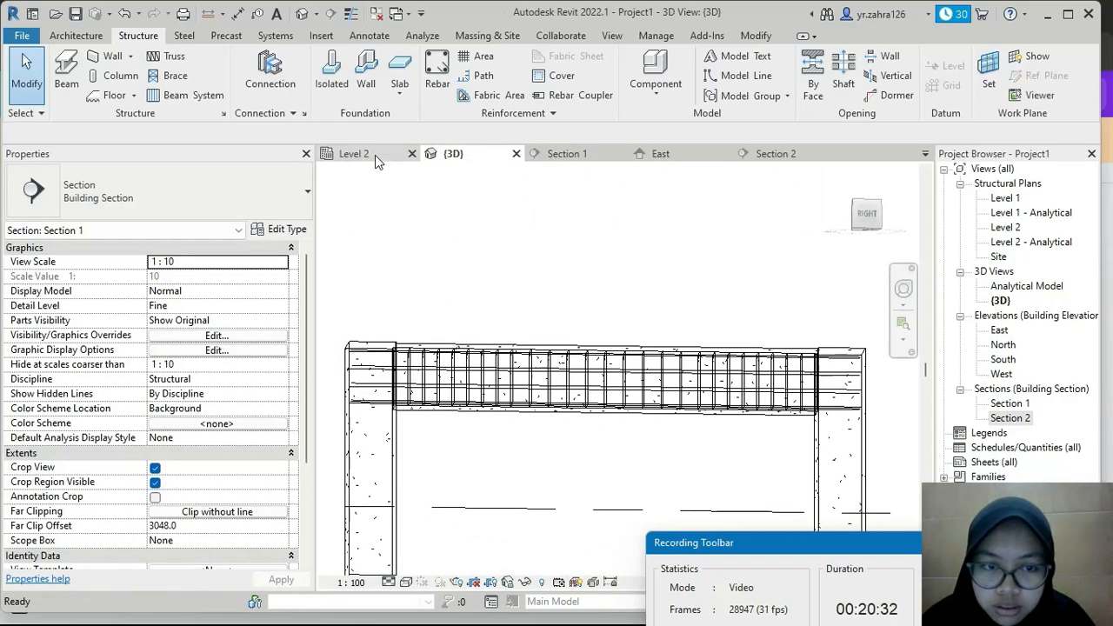
{"action": "left_click", "coordinate": [375, 155]}
{"action": "left_click", "coordinate": [469, 154]}
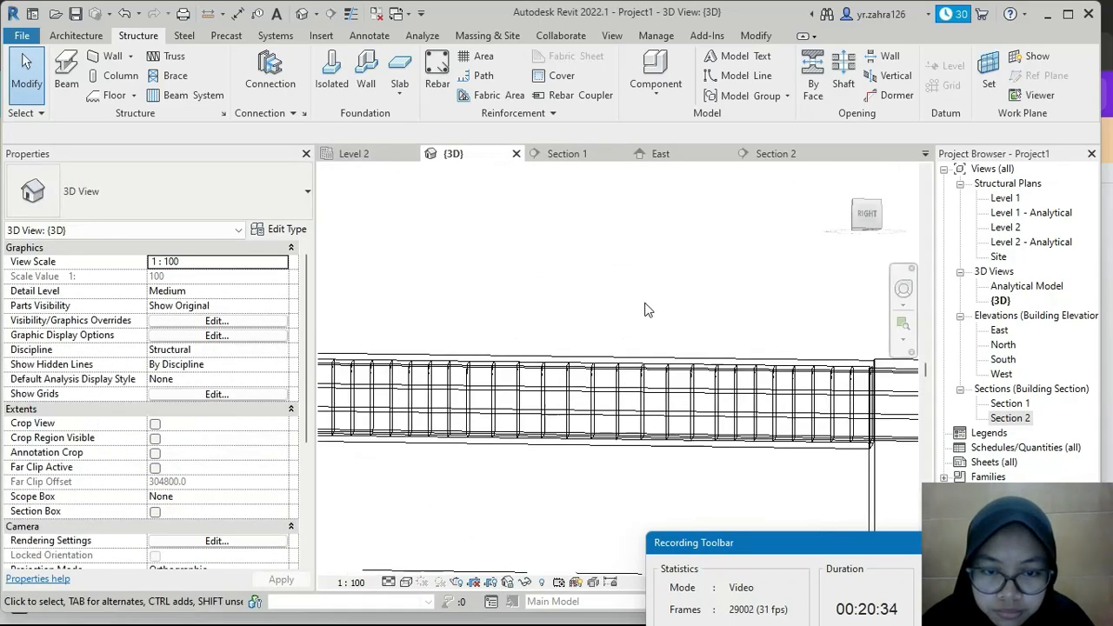
{"action": "middle_click_drag", "start_coordinate": [661, 400], "coordinate": [753, 432], "text": "shift"}
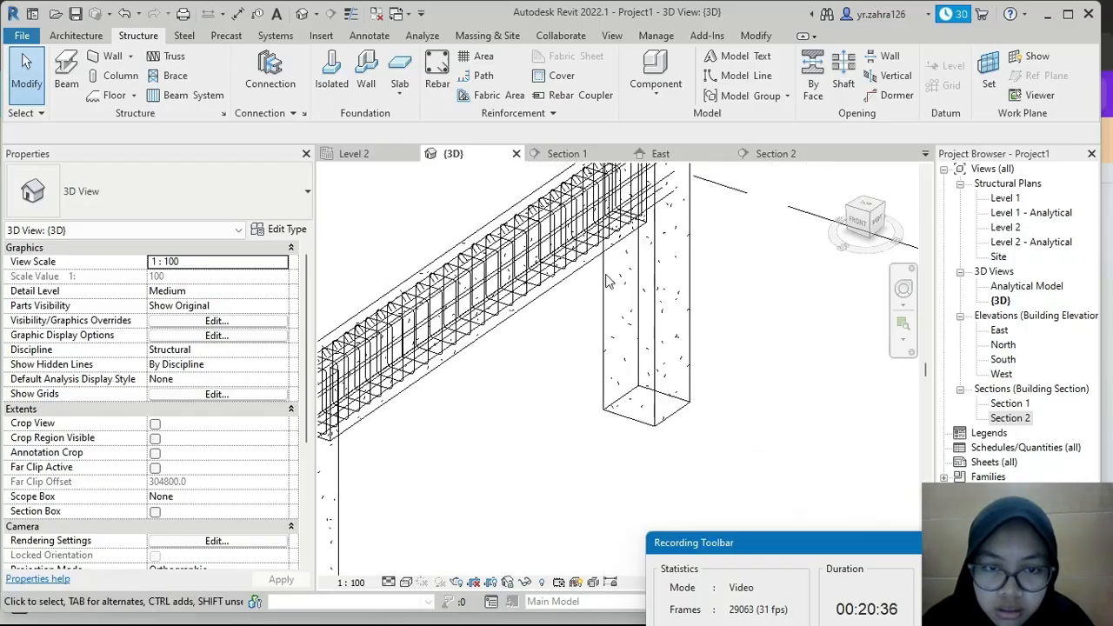
{"action": "middle_click_drag", "start_coordinate": [593, 263], "coordinate": [588, 435]}
{"action": "scroll", "coordinate": [618, 355], "scroll_direction": "up", "scroll_amount": 1}
{"action": "scroll", "coordinate": [629, 299], "scroll_direction": "up", "scroll_amount": 1}
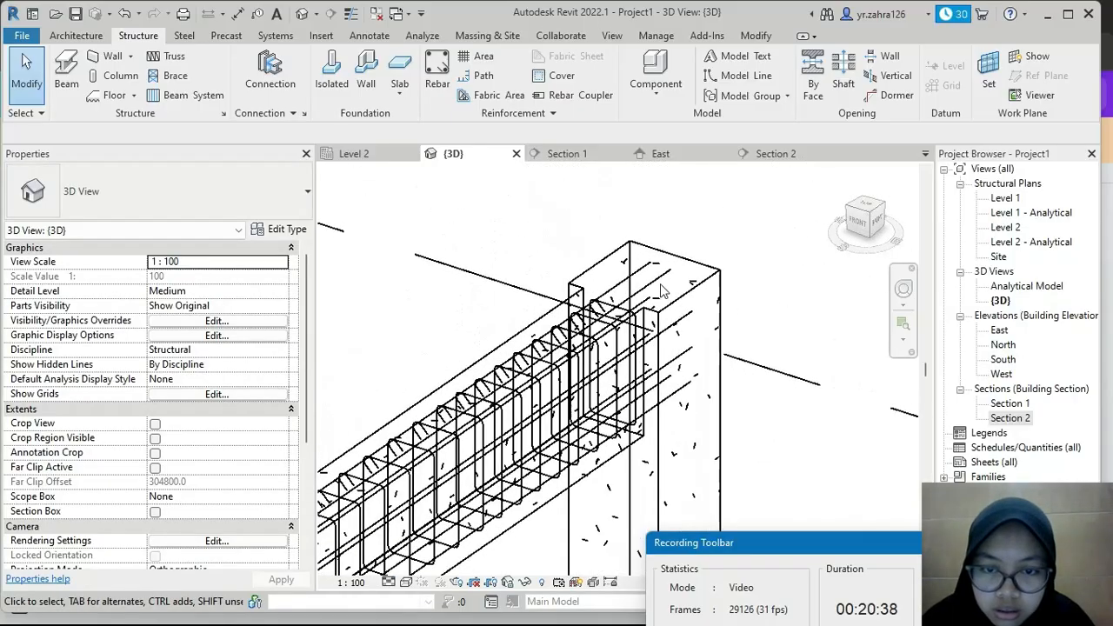
{"action": "left_click", "coordinate": [717, 255]}
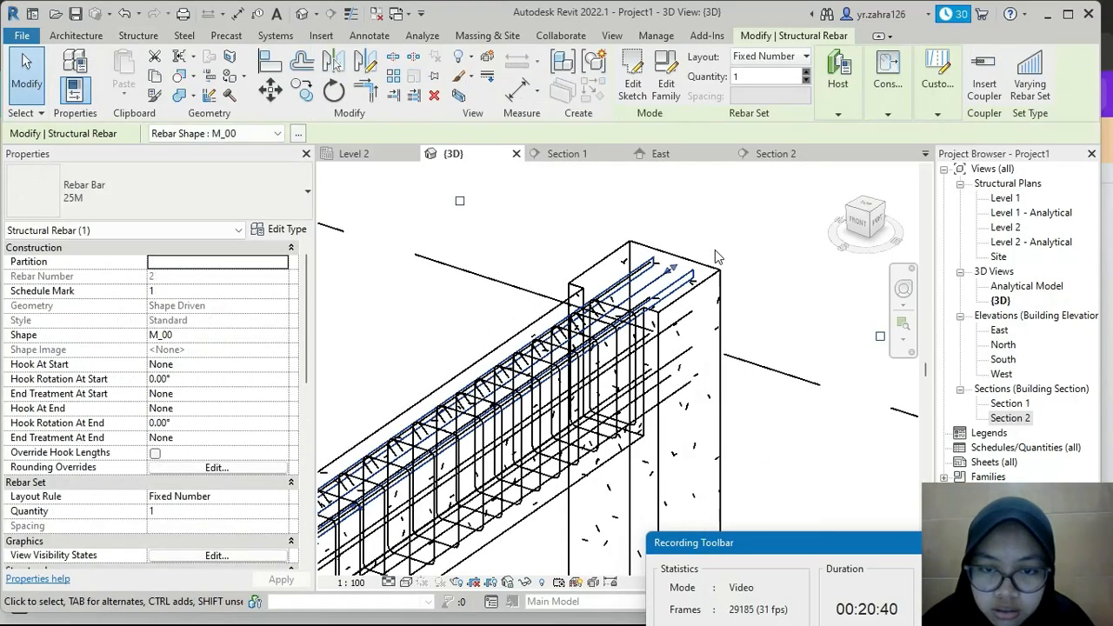
{"action": "scroll", "coordinate": [717, 256], "scroll_direction": "up", "scroll_amount": 2}
{"action": "middle_click_drag", "start_coordinate": [665, 254], "coordinate": [670, 233], "text": "shift"}
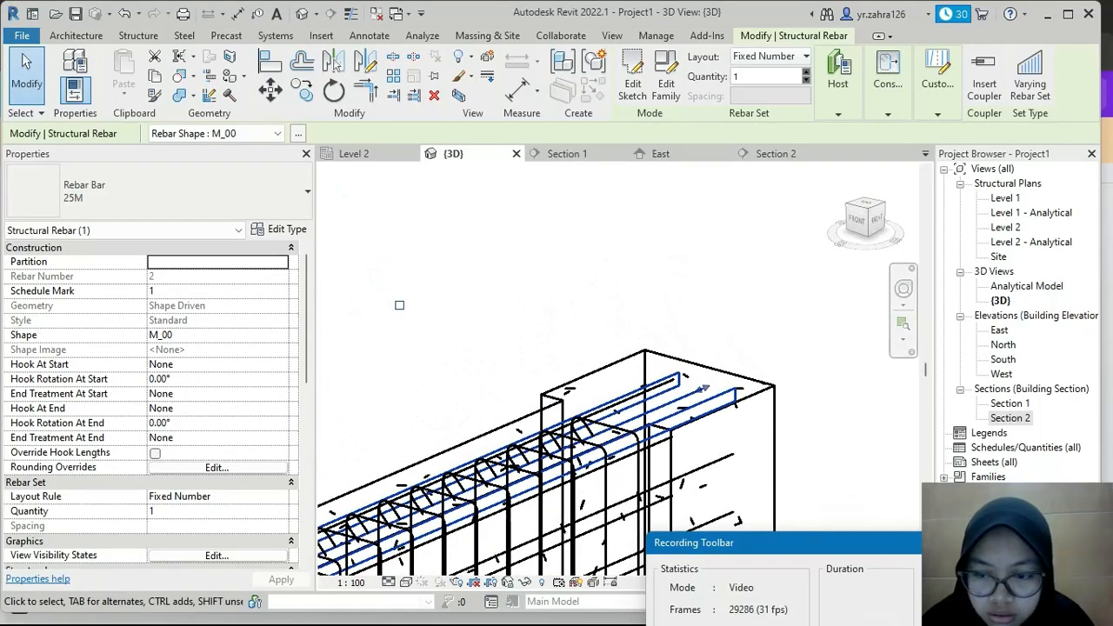
{"action": "left_click", "coordinate": [568, 154]}
{"action": "left_click", "coordinate": [492, 156]}
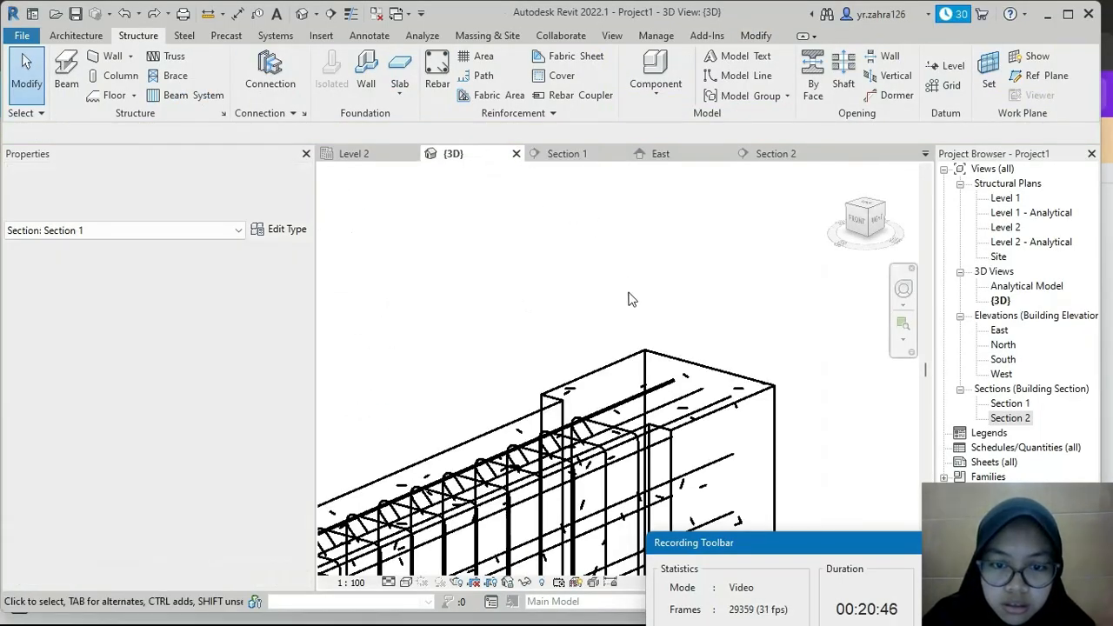
{"action": "middle_click_drag", "start_coordinate": [658, 358], "coordinate": [666, 276]}
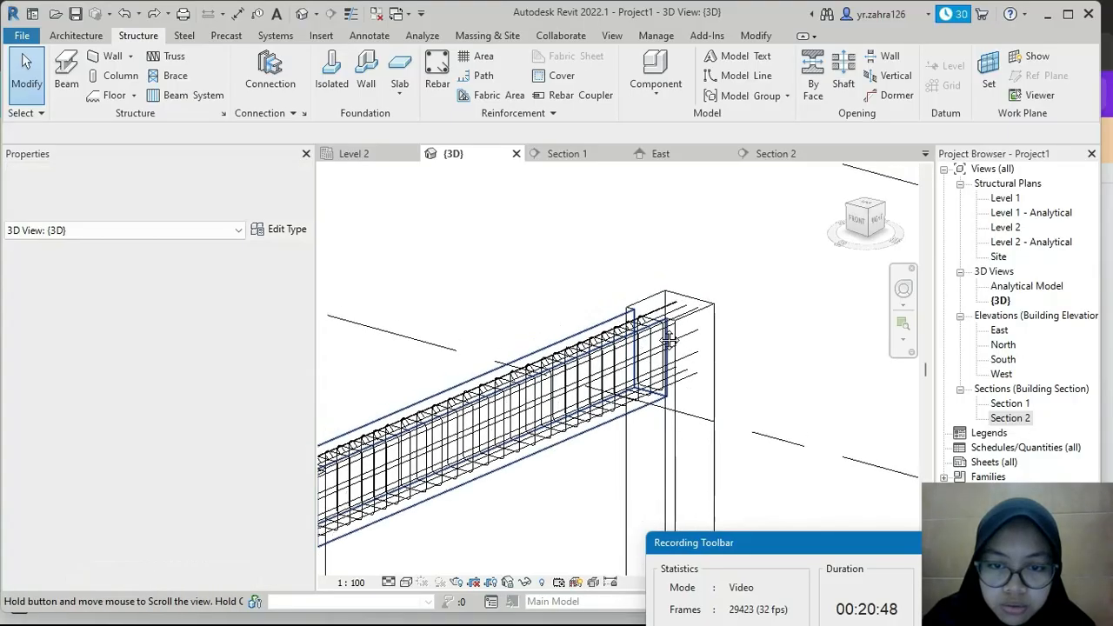
Step: Set both the start and end hooks of the beam's top three-bar 25M rebar set to Standard - 90 deg
{"action": "scroll", "coordinate": [668, 296], "scroll_direction": "up", "scroll_amount": 2}
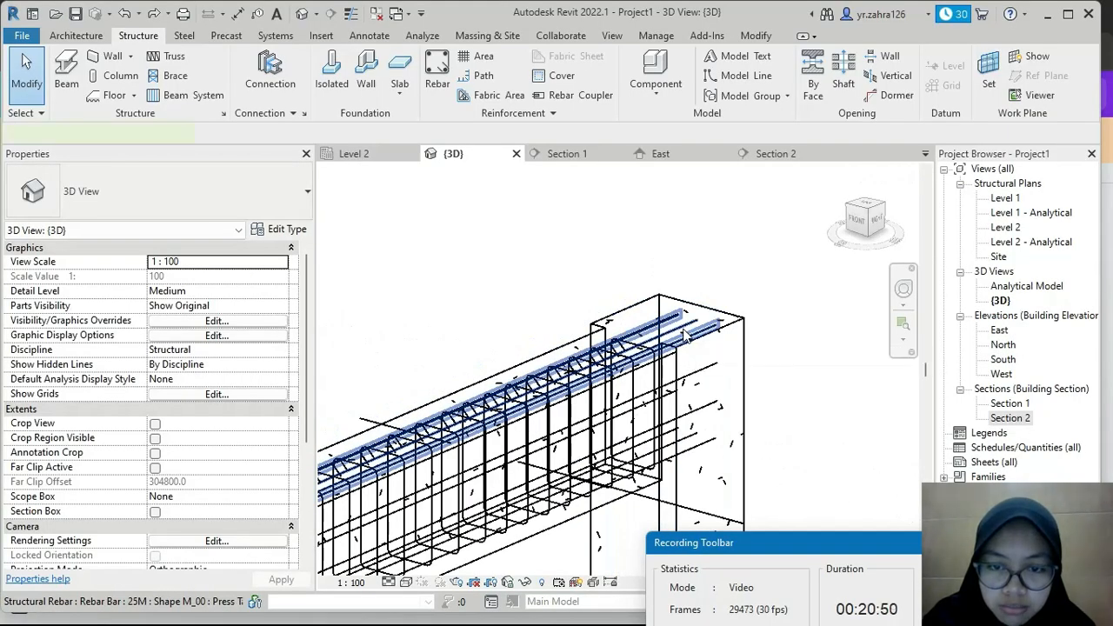
{"action": "left_click", "coordinate": [661, 334]}
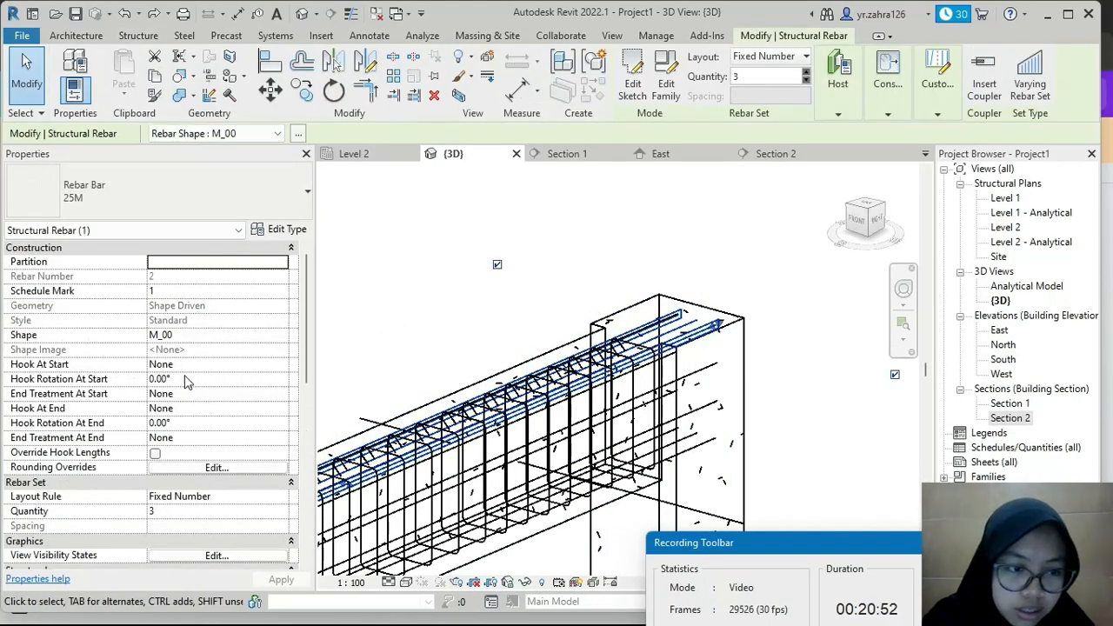
{"action": "left_click", "coordinate": [288, 367]}
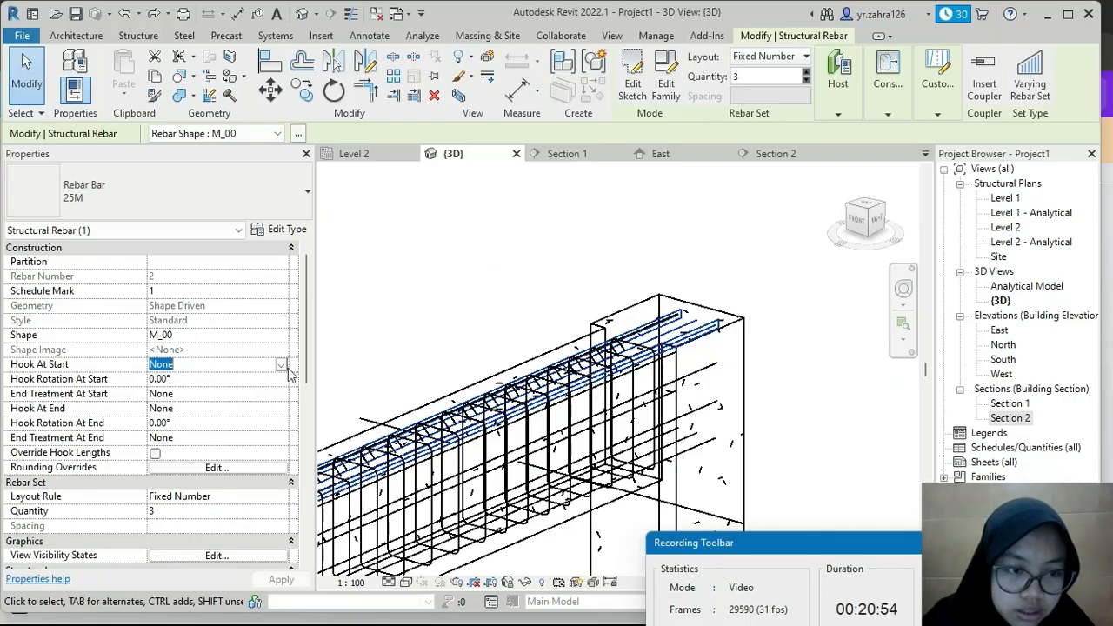
{"action": "left_click", "coordinate": [280, 365]}
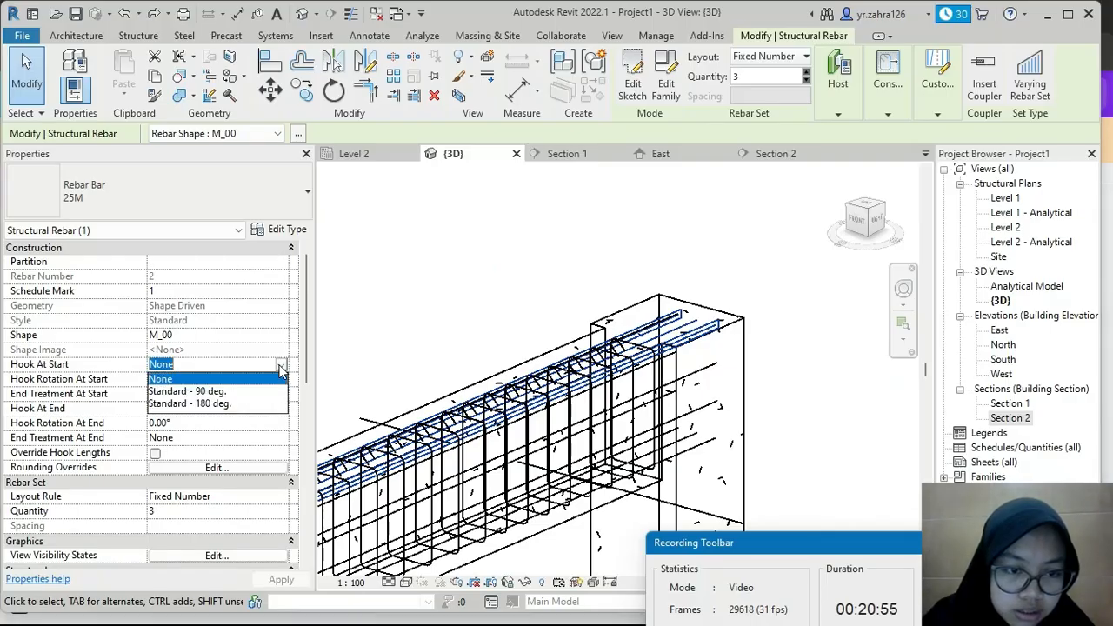
{"action": "left_click", "coordinate": [219, 392]}
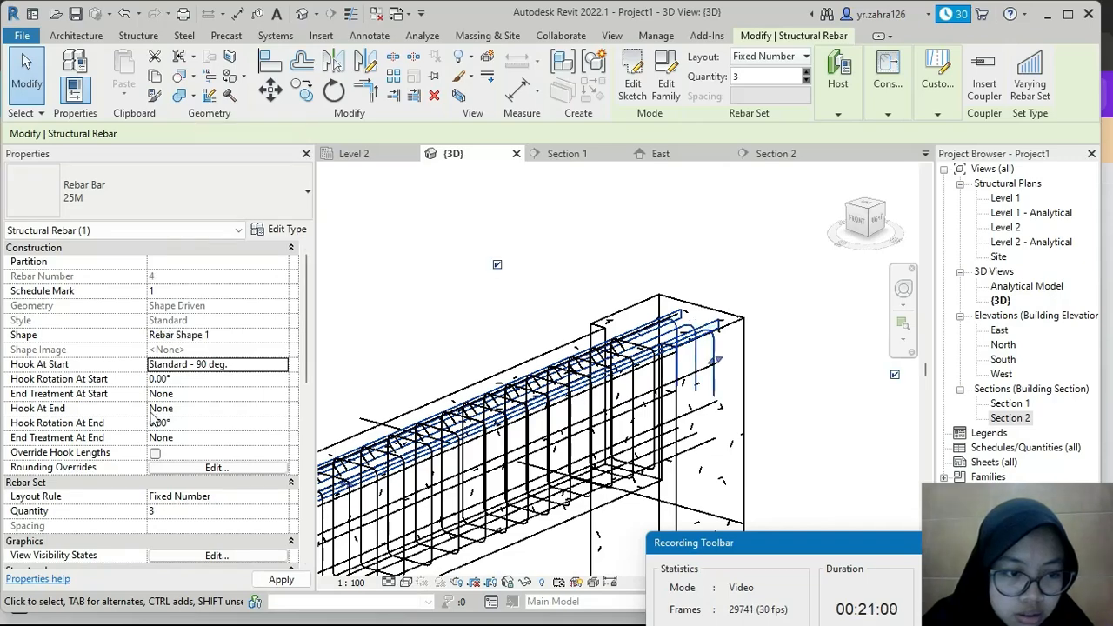
{"action": "left_click", "coordinate": [234, 408]}
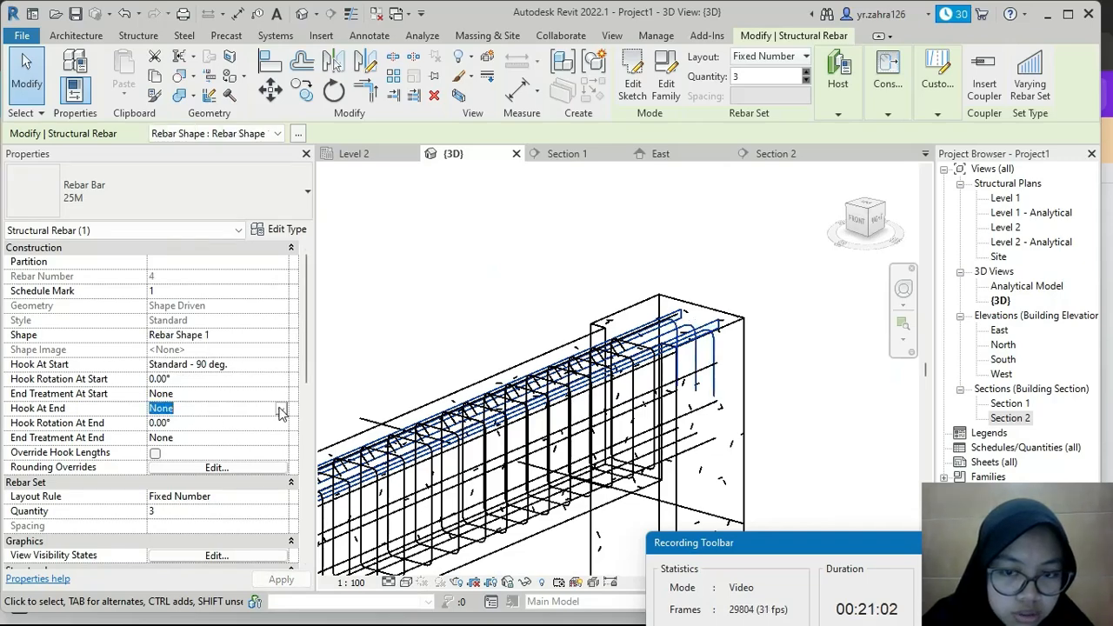
{"action": "left_click", "coordinate": [280, 409]}
{"action": "left_click", "coordinate": [257, 435]}
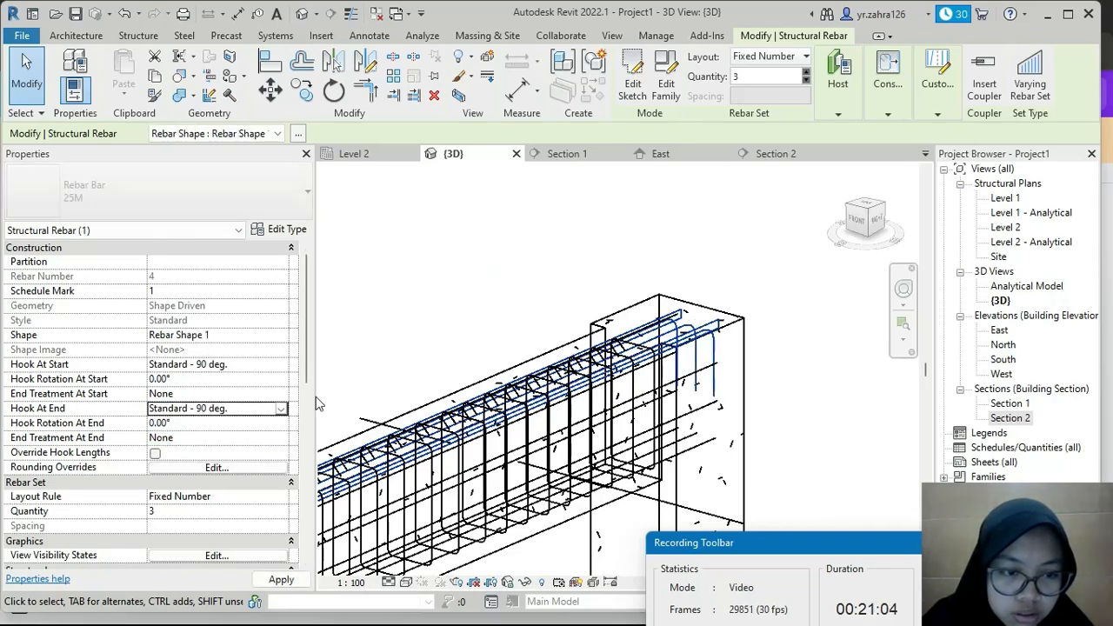
{"action": "left_click", "coordinate": [474, 302]}
Step: Examine the hooked top bars and neighbouring 13M bars at the column joint in the 3D view, Section 1 and Section 2
{"action": "scroll", "coordinate": [502, 293], "scroll_direction": "down", "scroll_amount": 3}
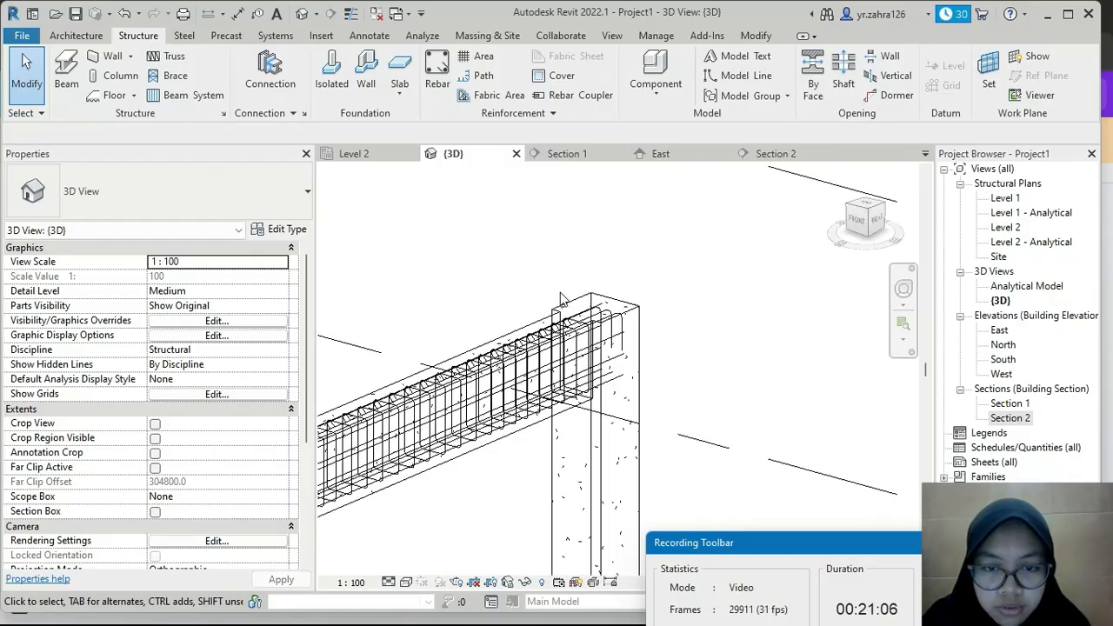
{"action": "middle_click_drag", "start_coordinate": [561, 298], "coordinate": [743, 340], "text": "shift"}
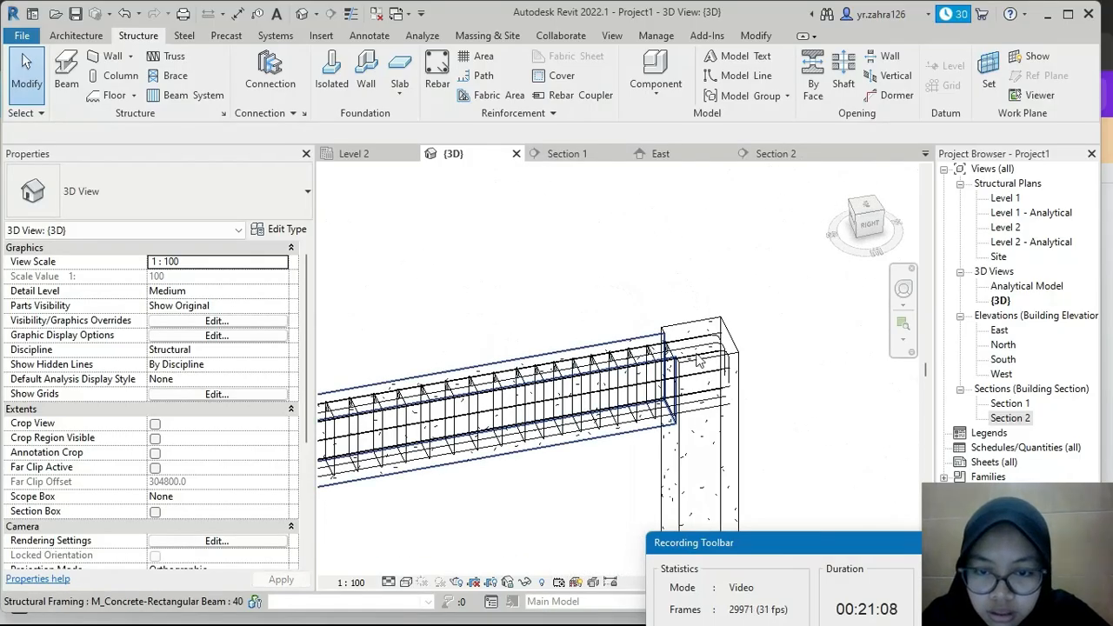
{"action": "scroll", "coordinate": [747, 341], "scroll_direction": "up", "scroll_amount": 3}
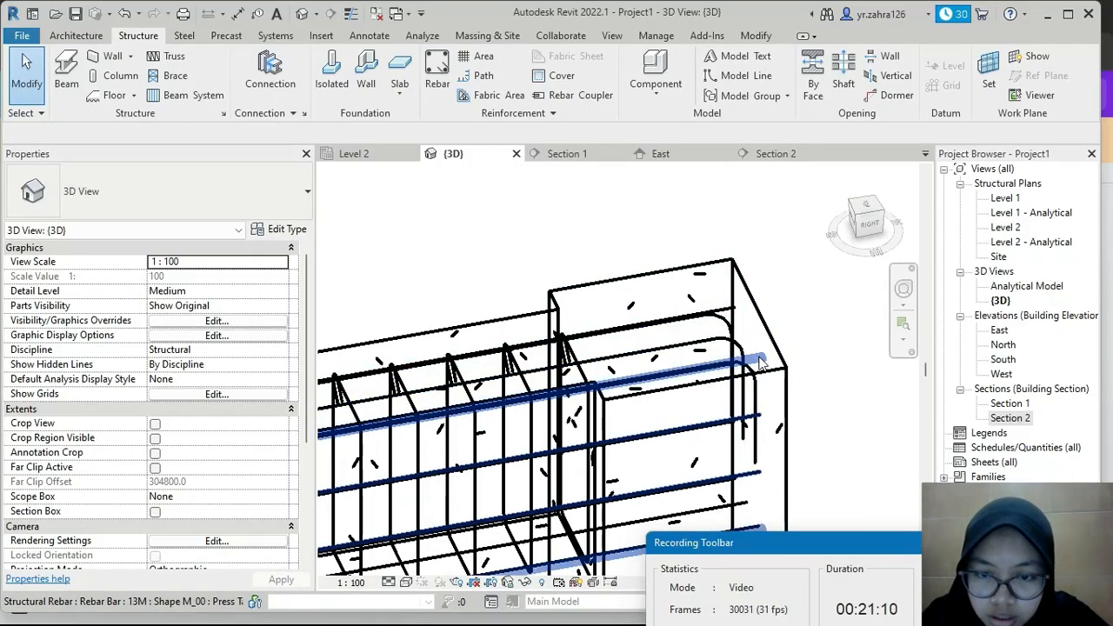
{"action": "left_click", "coordinate": [786, 309]}
{"action": "scroll", "coordinate": [788, 313], "scroll_direction": "down", "scroll_amount": 2}
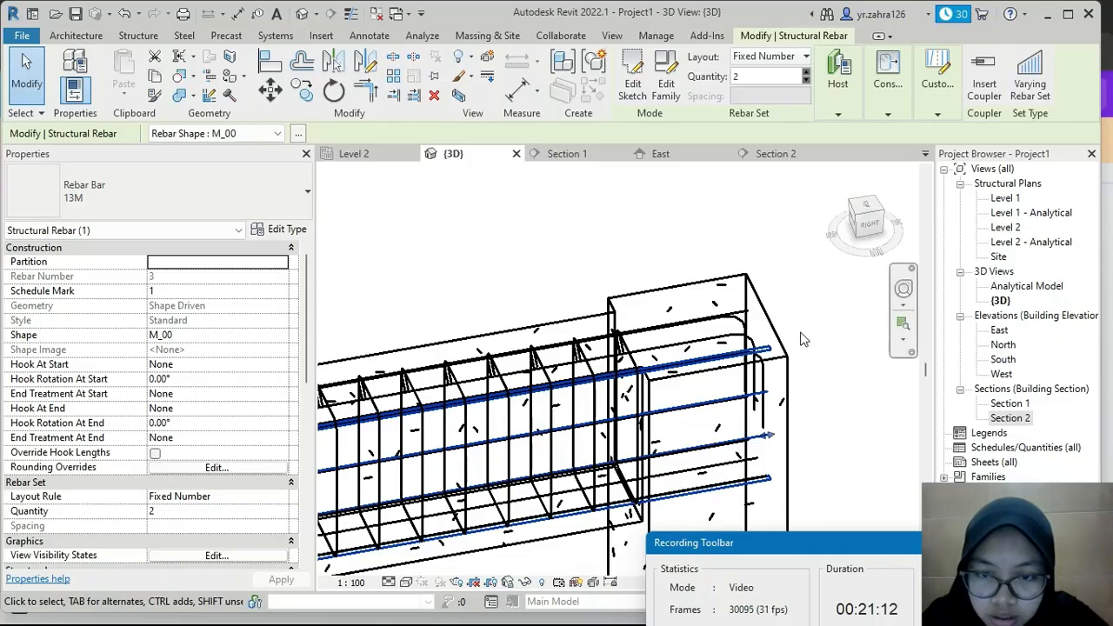
{"action": "key", "text": "Escape"}
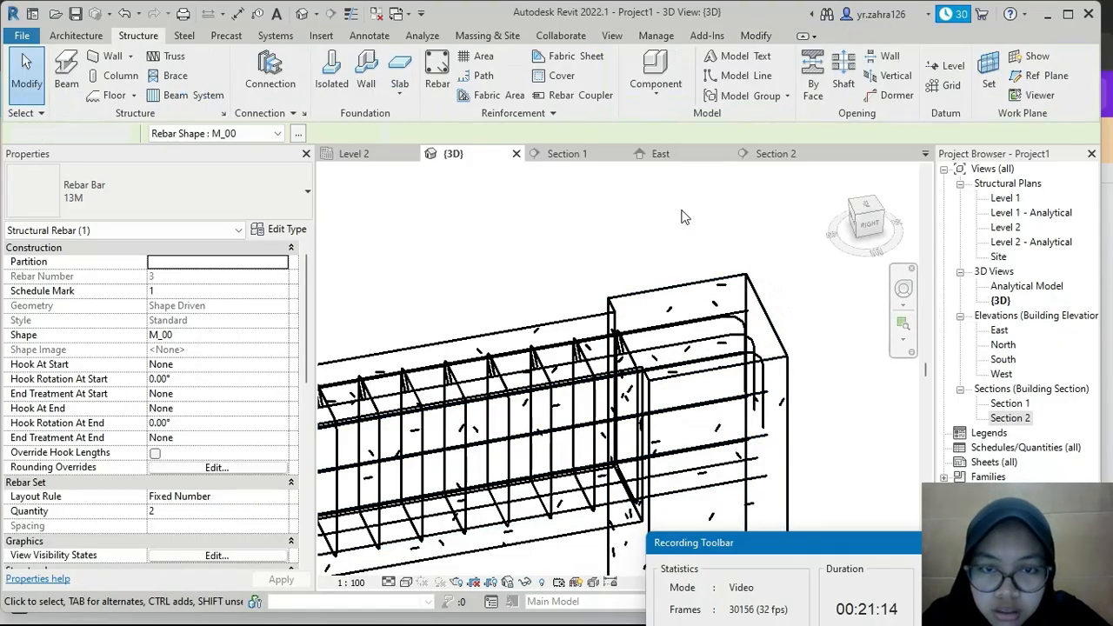
{"action": "left_click", "coordinate": [566, 154]}
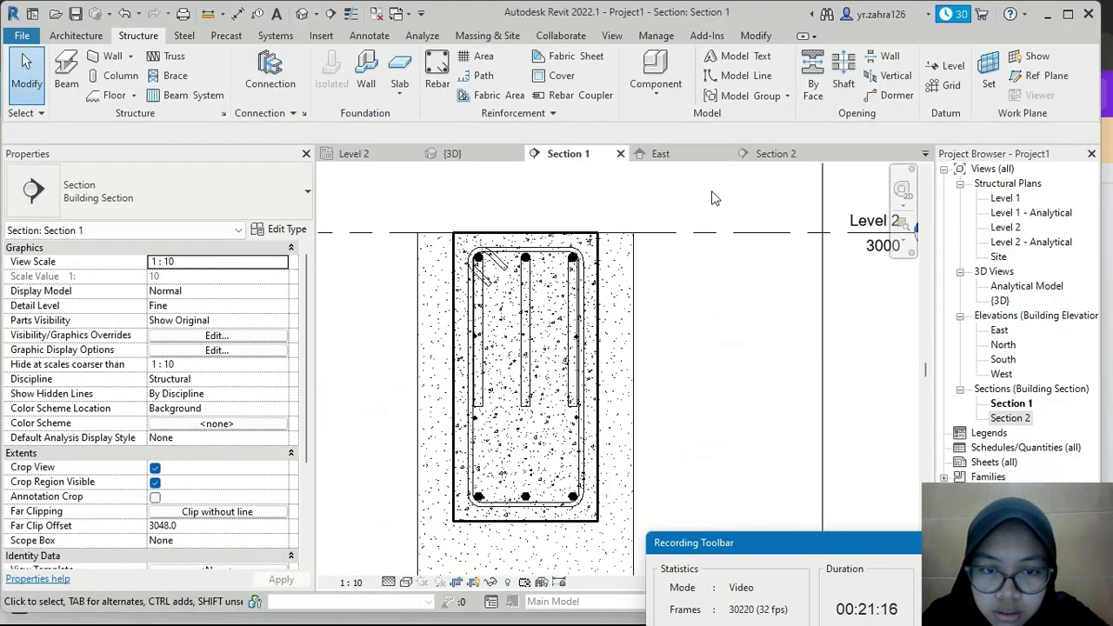
{"action": "left_click", "coordinate": [761, 161]}
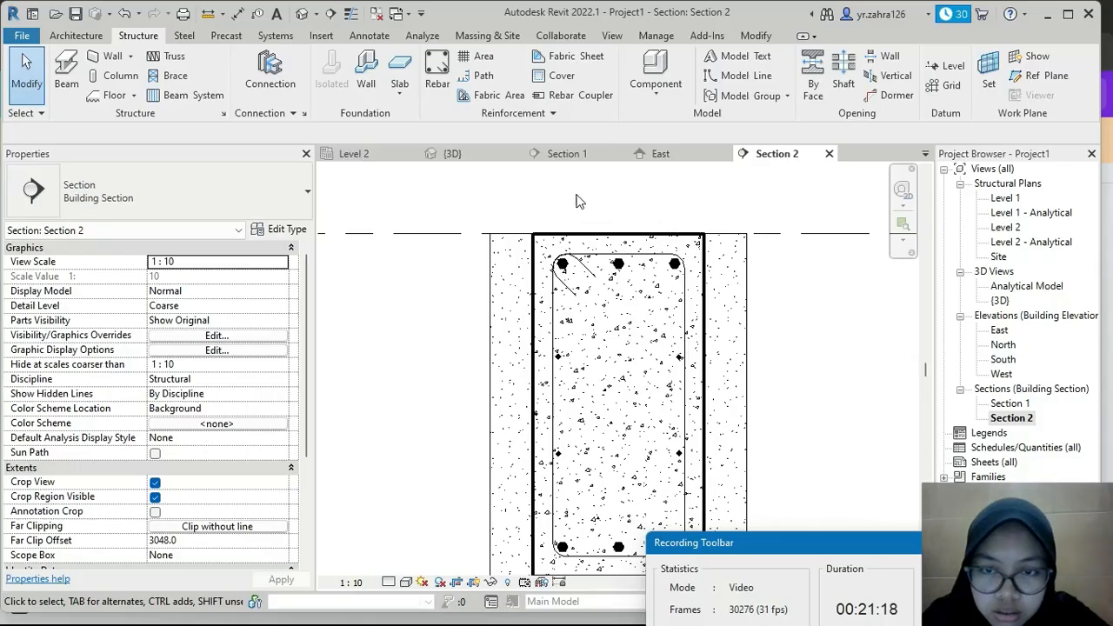
{"action": "left_click", "coordinate": [476, 159]}
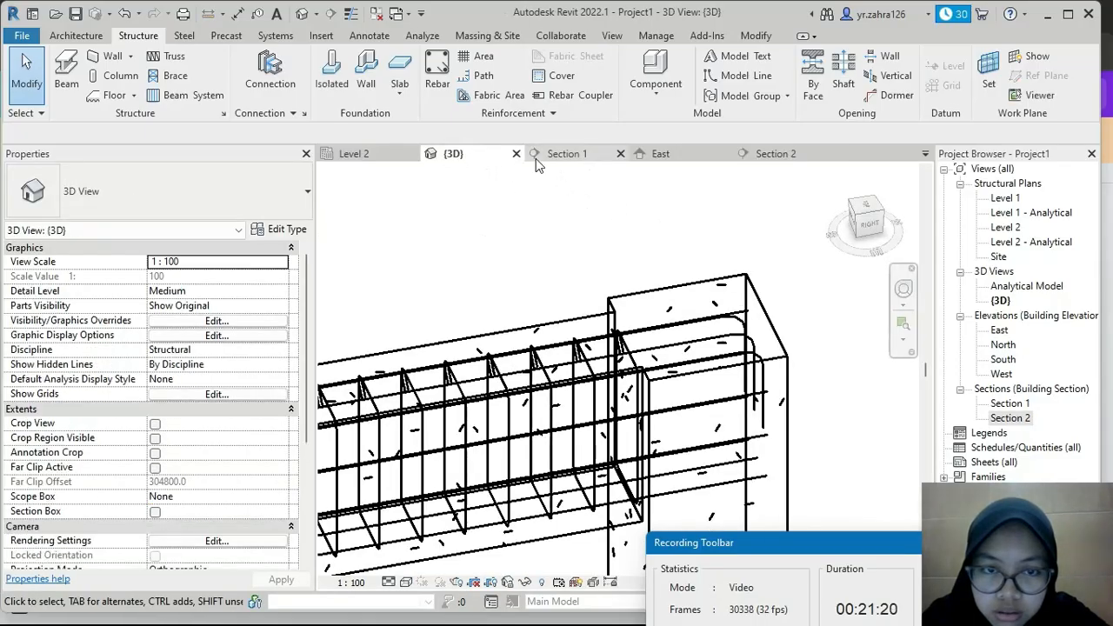
Step: Examine the 13M side bars and the reinforcement at both beam ends from several angles in the 3D view
{"action": "scroll", "coordinate": [567, 301], "scroll_direction": "down", "scroll_amount": 3}
{"action": "middle_click_drag", "start_coordinate": [541, 279], "coordinate": [564, 272], "text": "shift"}
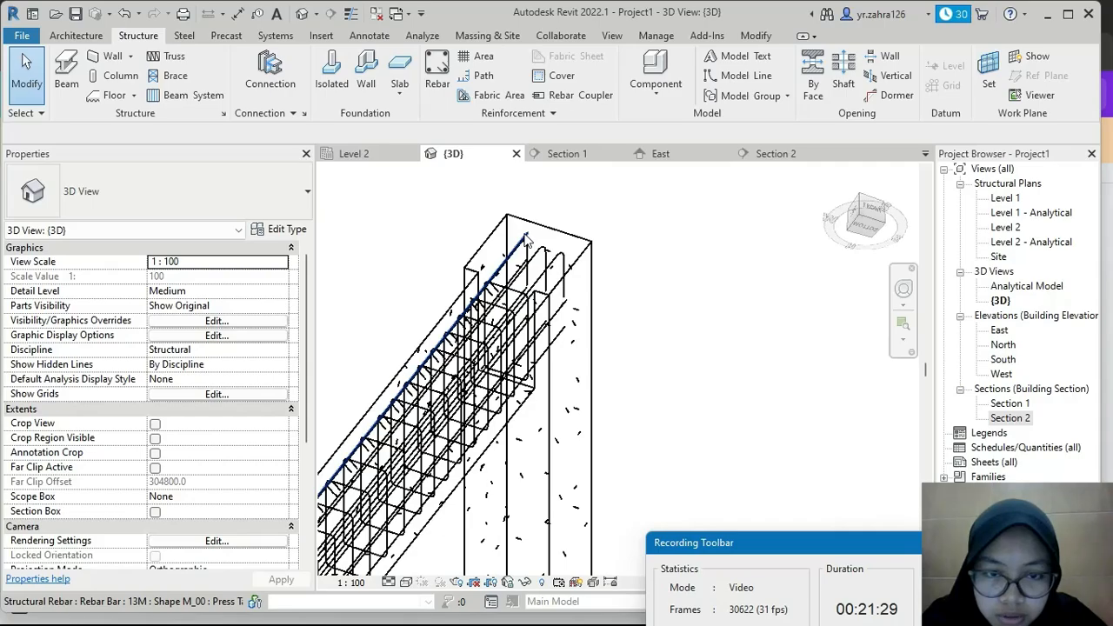
{"action": "left_click", "coordinate": [596, 241]}
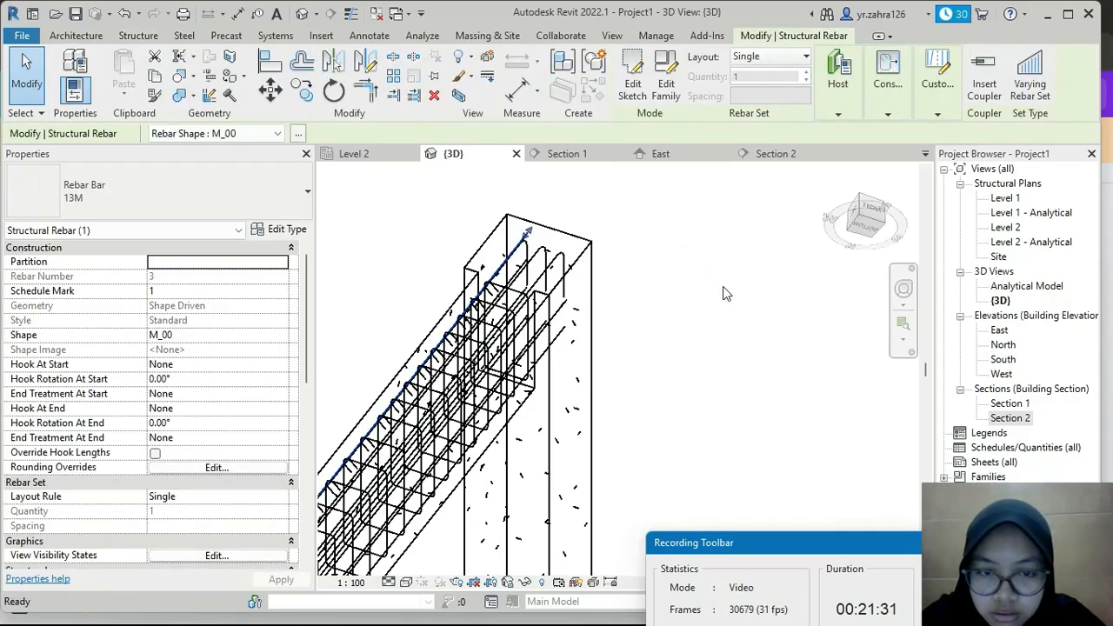
{"action": "key", "text": "Escape"}
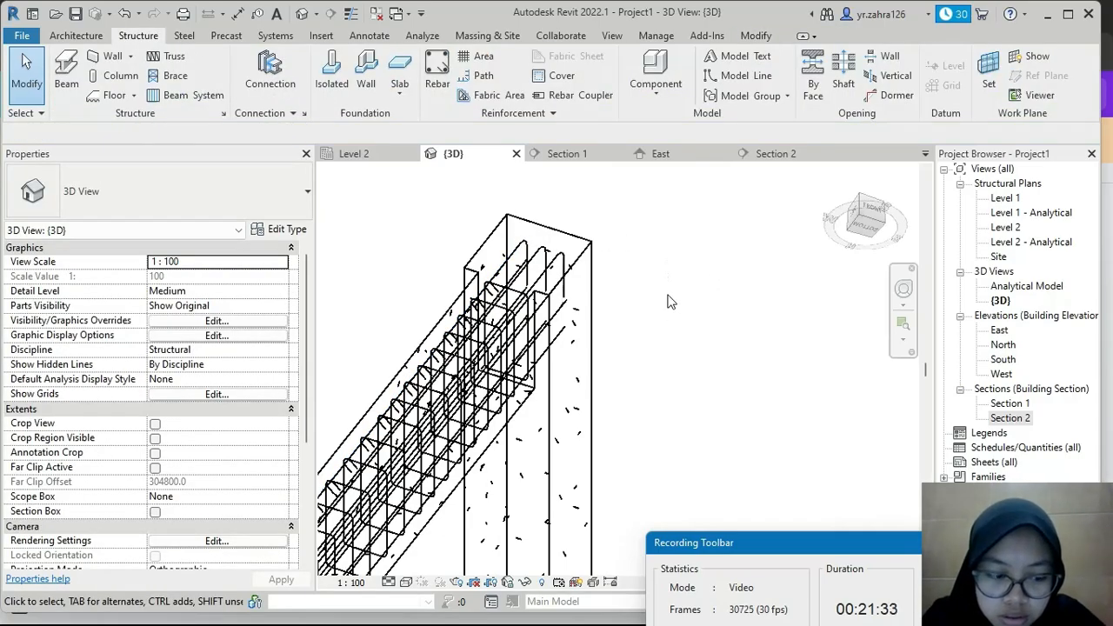
{"action": "middle_click_drag", "start_coordinate": [669, 301], "coordinate": [521, 503], "text": "shift"}
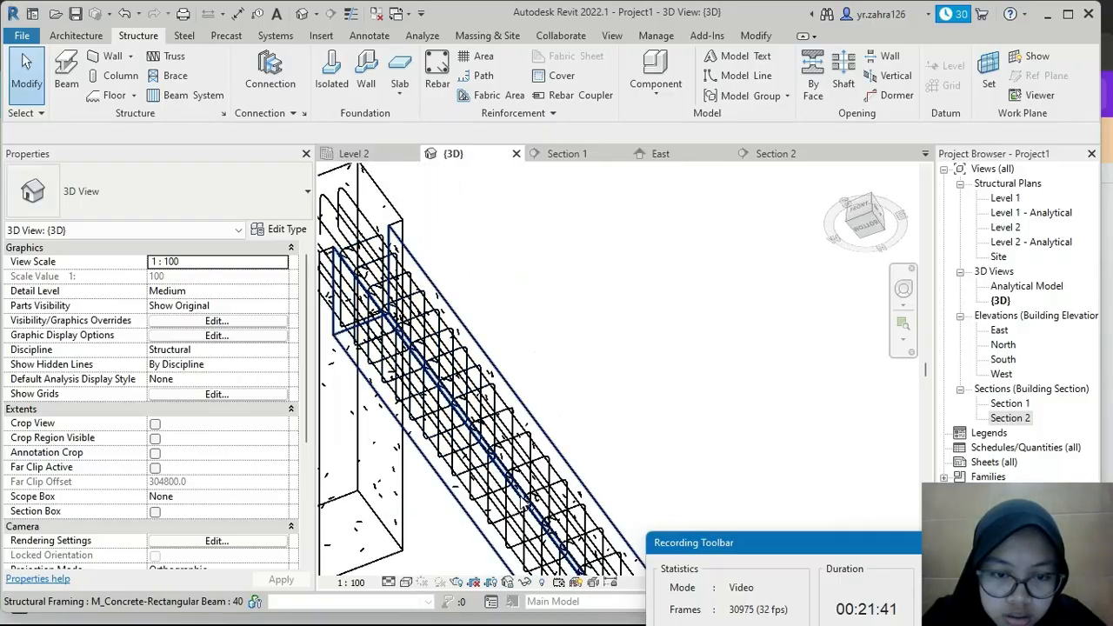
{"action": "scroll", "coordinate": [522, 503], "scroll_direction": "up", "scroll_amount": 5}
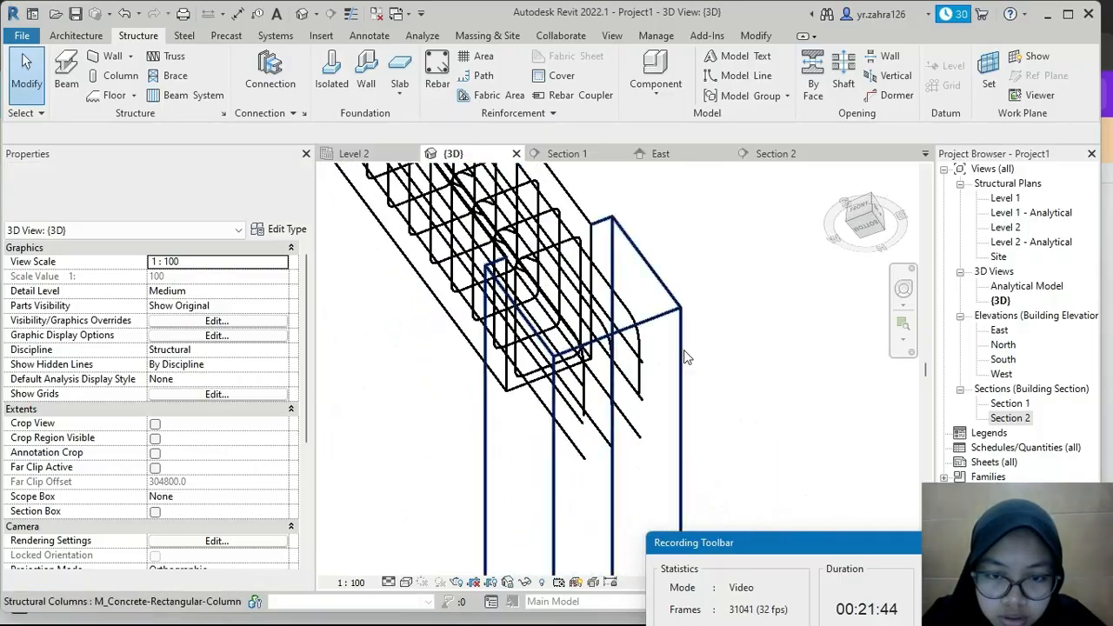
{"action": "middle_click_drag", "start_coordinate": [686, 356], "coordinate": [721, 383], "text": "shift"}
{"action": "scroll", "coordinate": [684, 290], "scroll_direction": "down", "scroll_amount": 4}
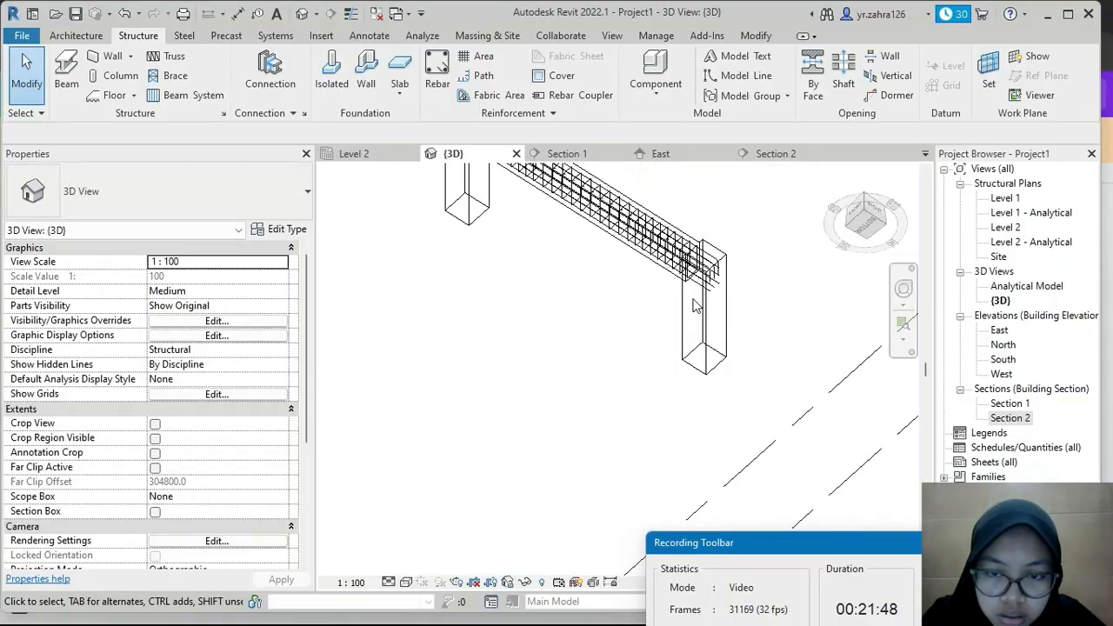
{"action": "middle_click_drag", "start_coordinate": [693, 305], "coordinate": [667, 388], "text": "shift"}
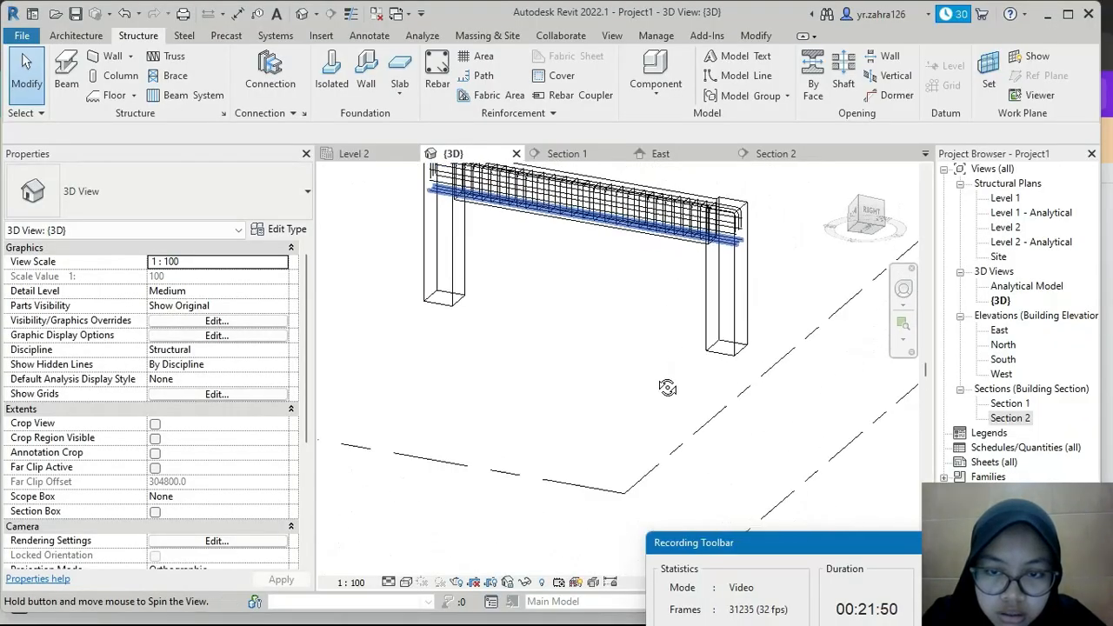
{"action": "scroll", "coordinate": [683, 261], "scroll_direction": "up", "scroll_amount": 4}
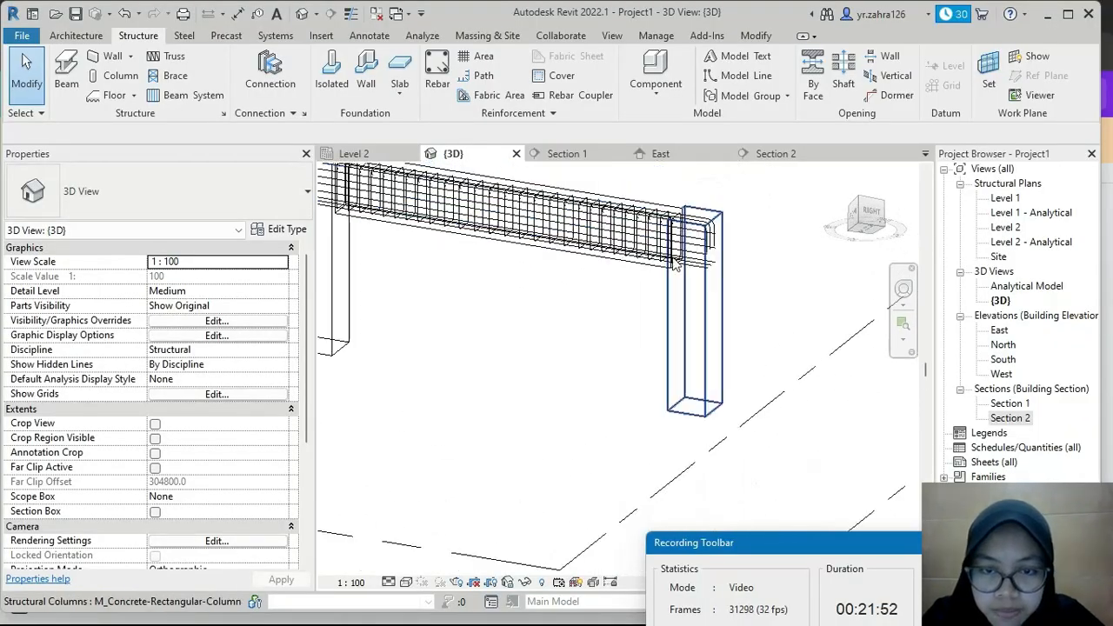
{"action": "scroll", "coordinate": [674, 265], "scroll_direction": "down", "scroll_amount": 4}
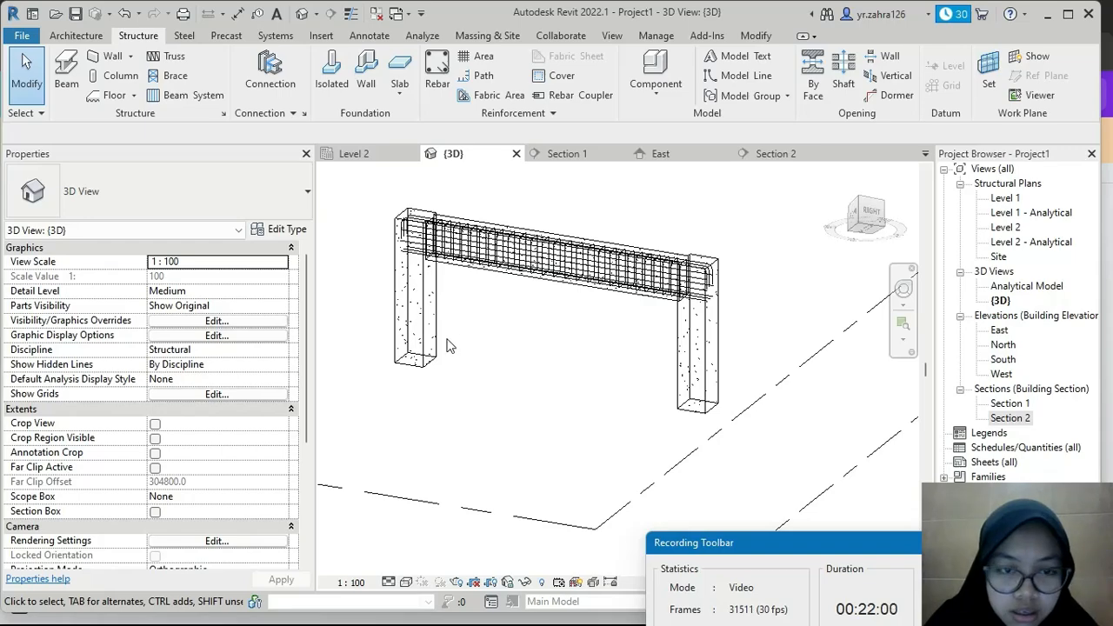
Step: Select all the beam's reinforcement, filter out the structural framing, and set the rebar to view as solid in the {3D} view
{"action": "middle_click_drag", "start_coordinate": [448, 345], "coordinate": [409, 283], "text": "shift"}
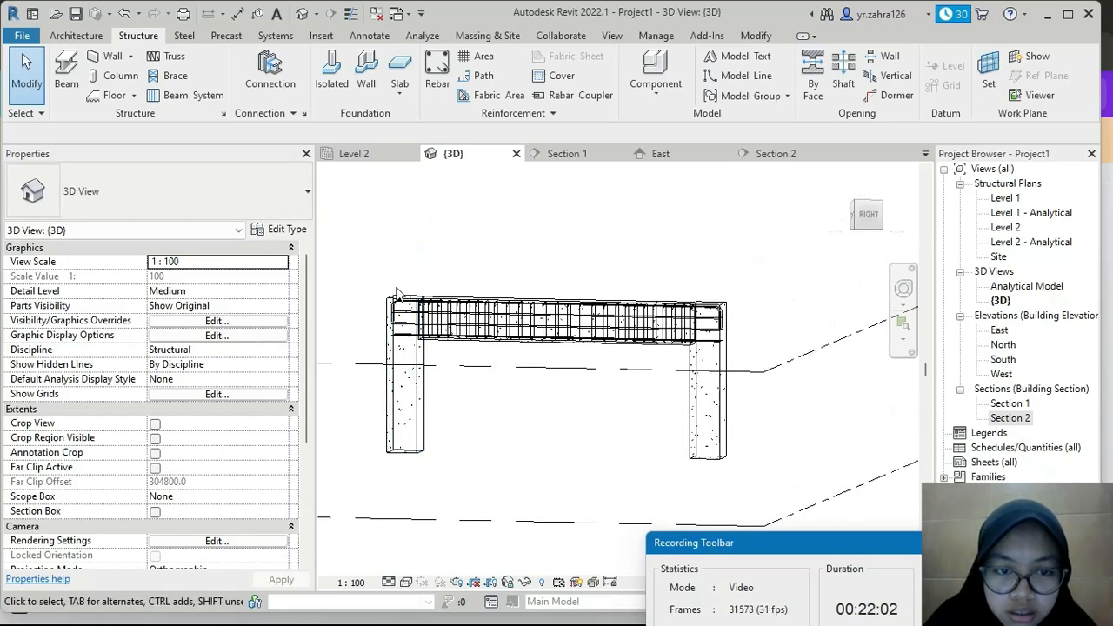
{"action": "left_click_drag", "start_coordinate": [362, 268], "coordinate": [741, 369]}
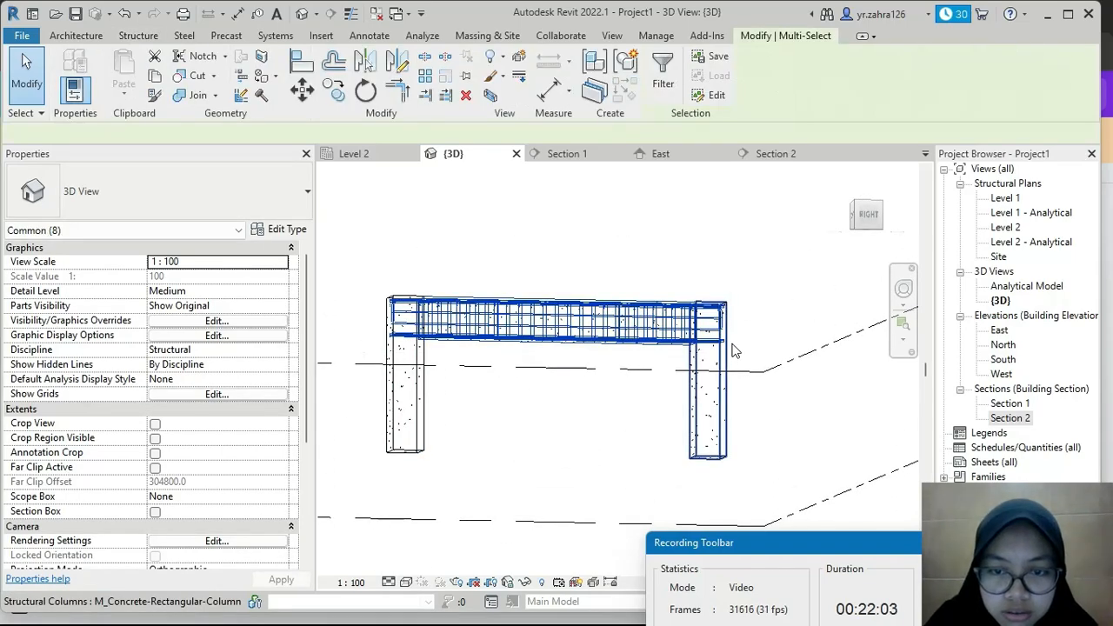
{"action": "left_click", "coordinate": [660, 86]}
{"action": "left_click", "coordinate": [670, 178]}
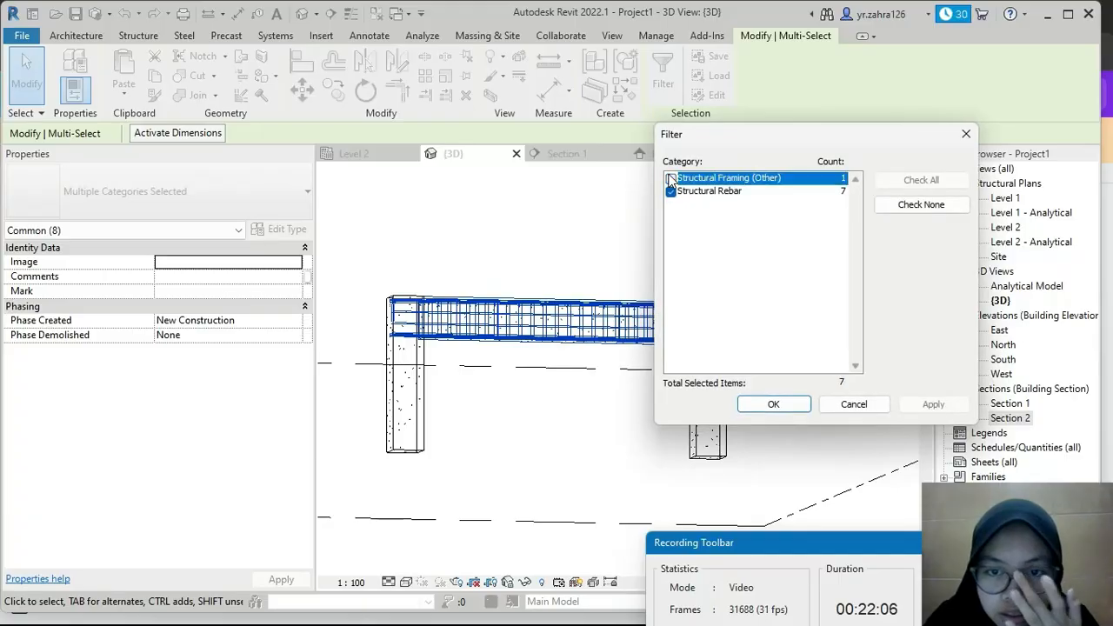
{"action": "left_click", "coordinate": [788, 408]}
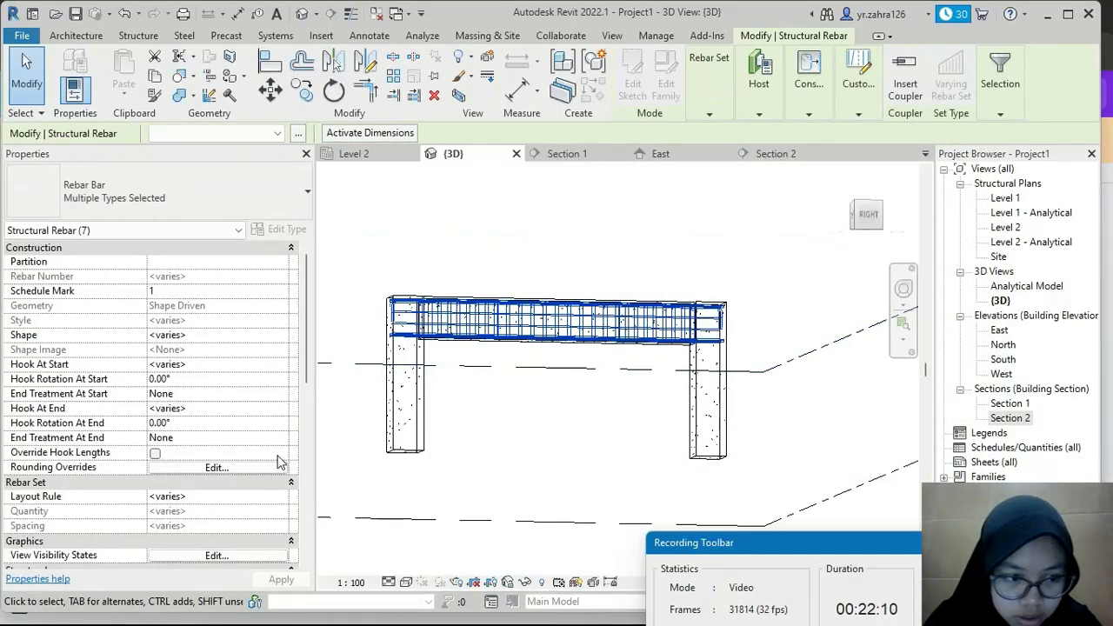
{"action": "left_click", "coordinate": [224, 562]}
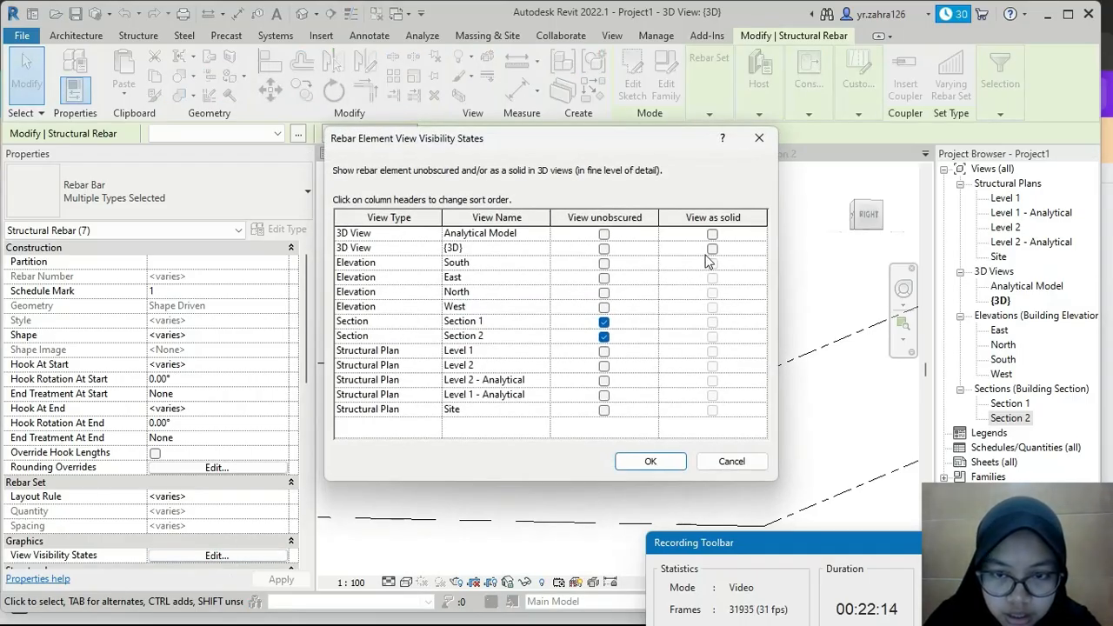
{"action": "left_click", "coordinate": [713, 250]}
{"action": "left_click", "coordinate": [651, 461]}
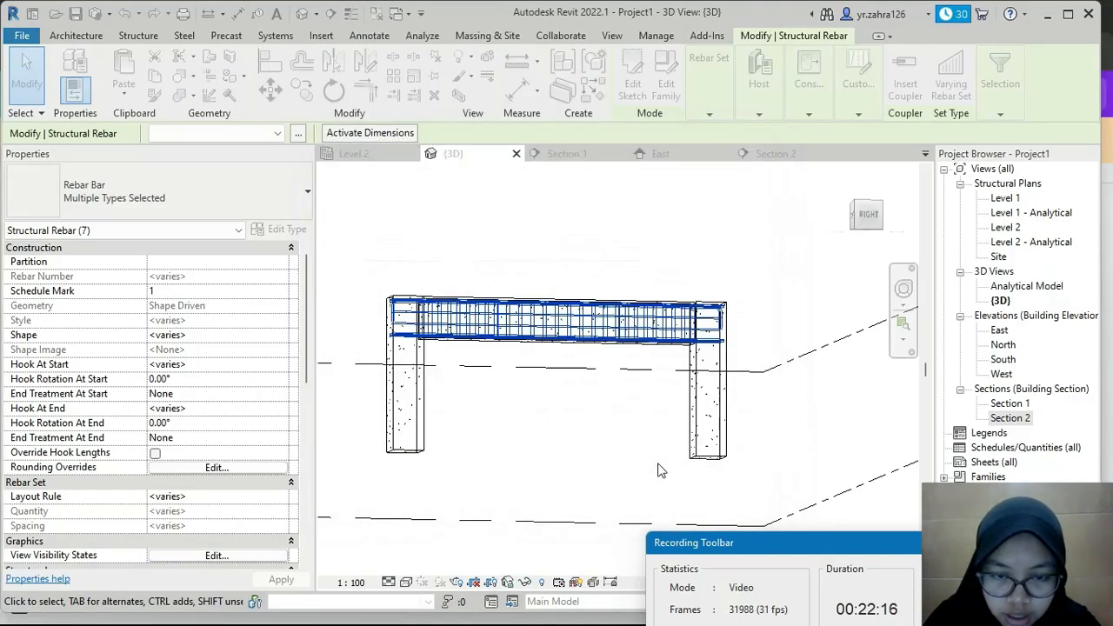
{"action": "key", "text": "Escape"}
Step: Set the 3D view's detail level to Fine and its visual style to Wireframe
{"action": "left_click", "coordinate": [388, 582]}
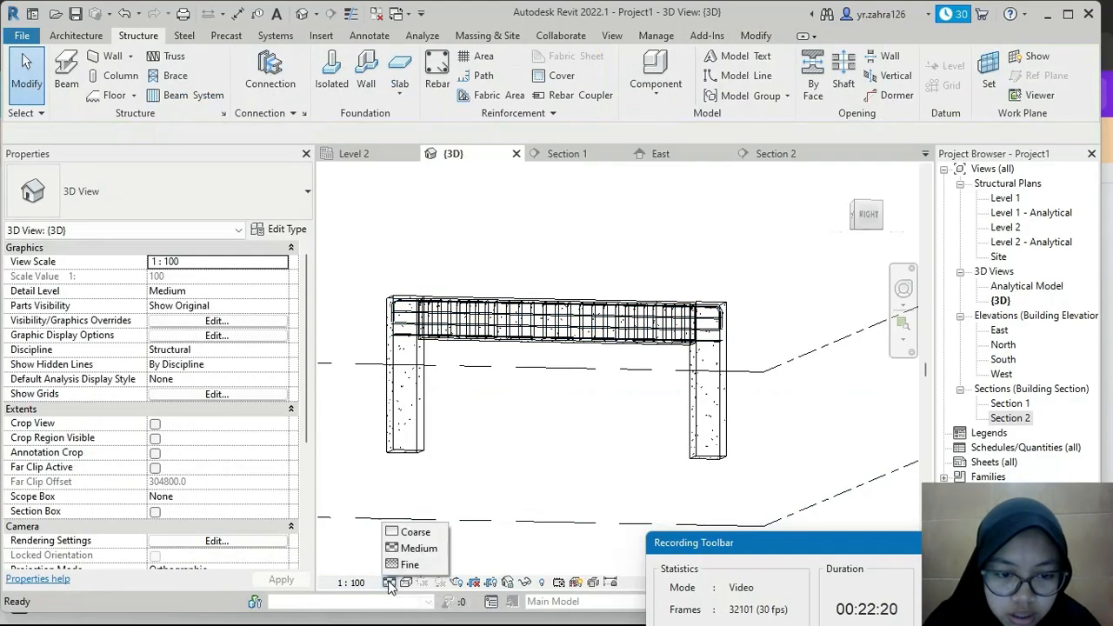
{"action": "left_click", "coordinate": [407, 565]}
{"action": "scroll", "coordinate": [539, 348], "scroll_direction": "up", "scroll_amount": 5}
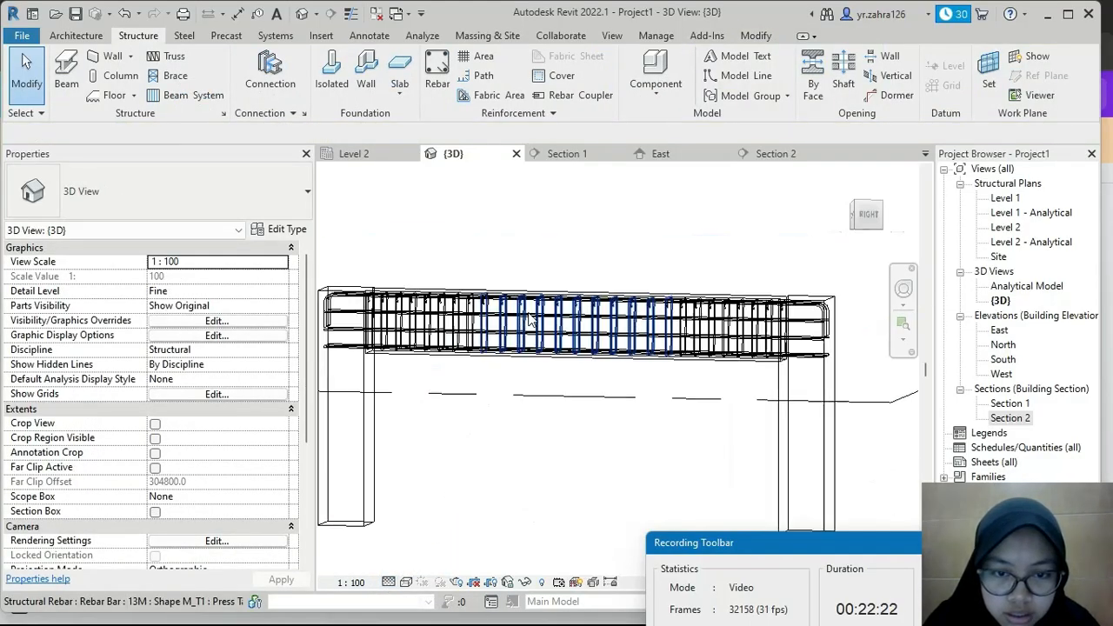
{"action": "scroll", "coordinate": [570, 328], "scroll_direction": "down", "scroll_amount": 5}
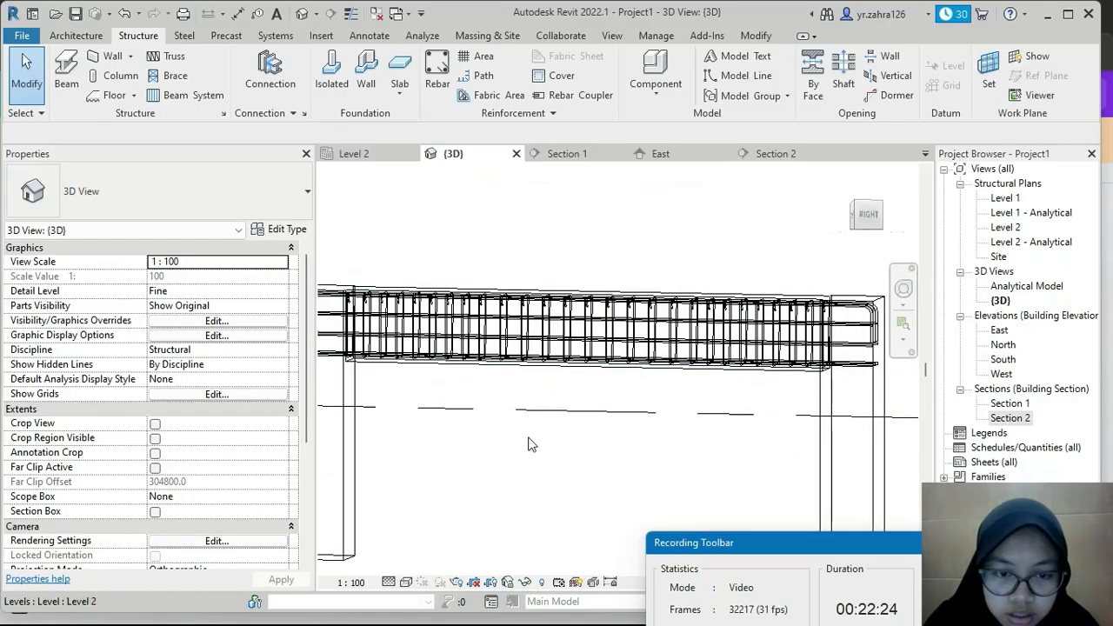
{"action": "left_click", "coordinate": [405, 583]}
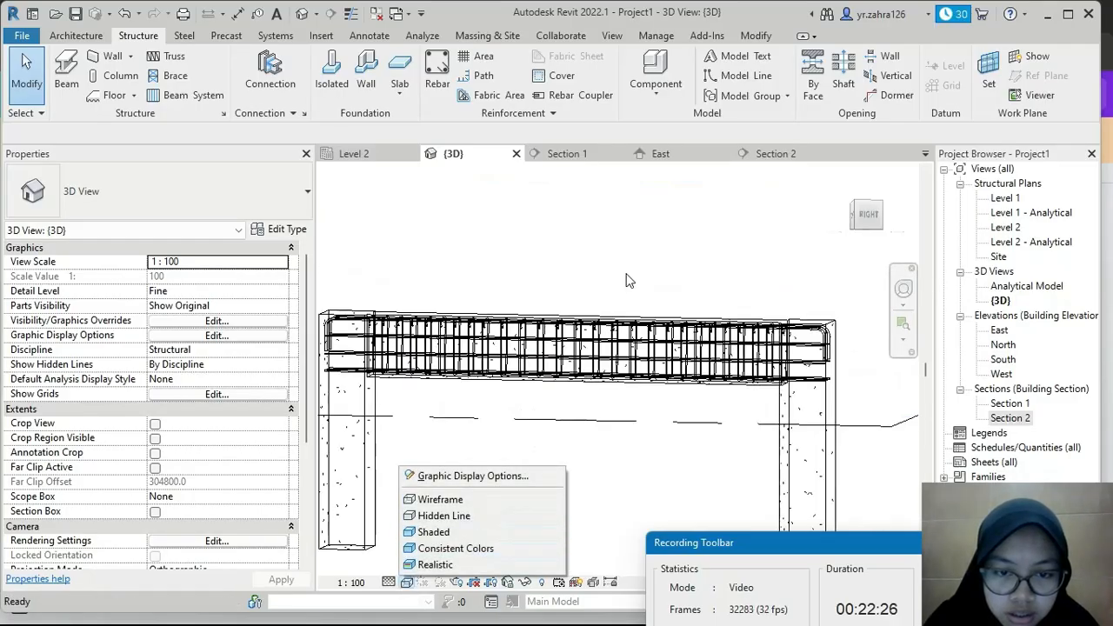
{"action": "left_click", "coordinate": [427, 503]}
{"action": "middle_click_drag", "start_coordinate": [688, 341], "coordinate": [676, 381]}
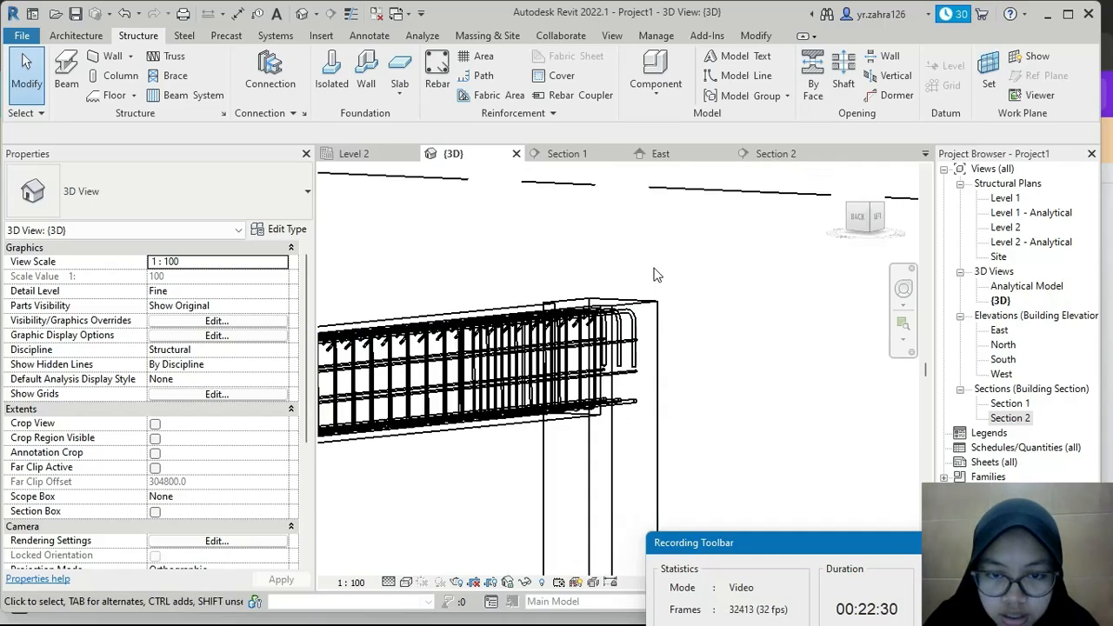
Step: Set the spacing of the 13M stirrup sets in both end zones of the beam to 150 mm
{"action": "middle_click_drag", "start_coordinate": [656, 273], "coordinate": [425, 251], "text": "shift"}
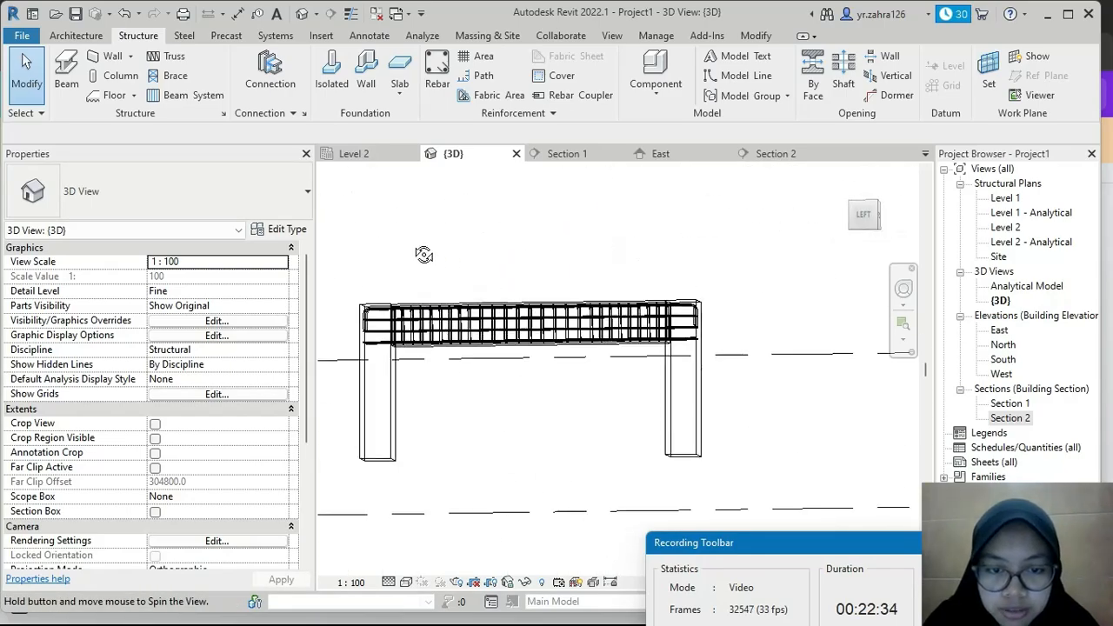
{"action": "scroll", "coordinate": [563, 370], "scroll_direction": "up", "scroll_amount": 2}
{"action": "scroll", "coordinate": [563, 369], "scroll_direction": "down", "scroll_amount": 4}
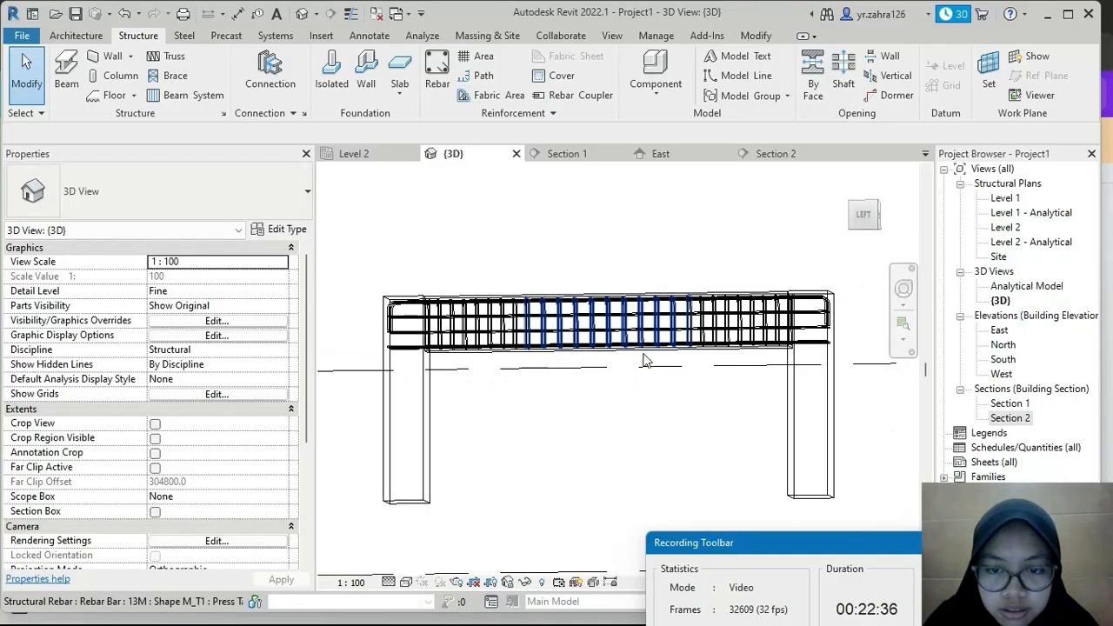
{"action": "mouse_move", "coordinate": [563, 369]}
{"action": "middle_mouse_down", "text": "shift"}
{"action": "mouse_move", "coordinate": [632, 385]}
{"action": "mouse_move", "coordinate": [645, 374]}
{"action": "middle_mouse_up", "text": "shift"}
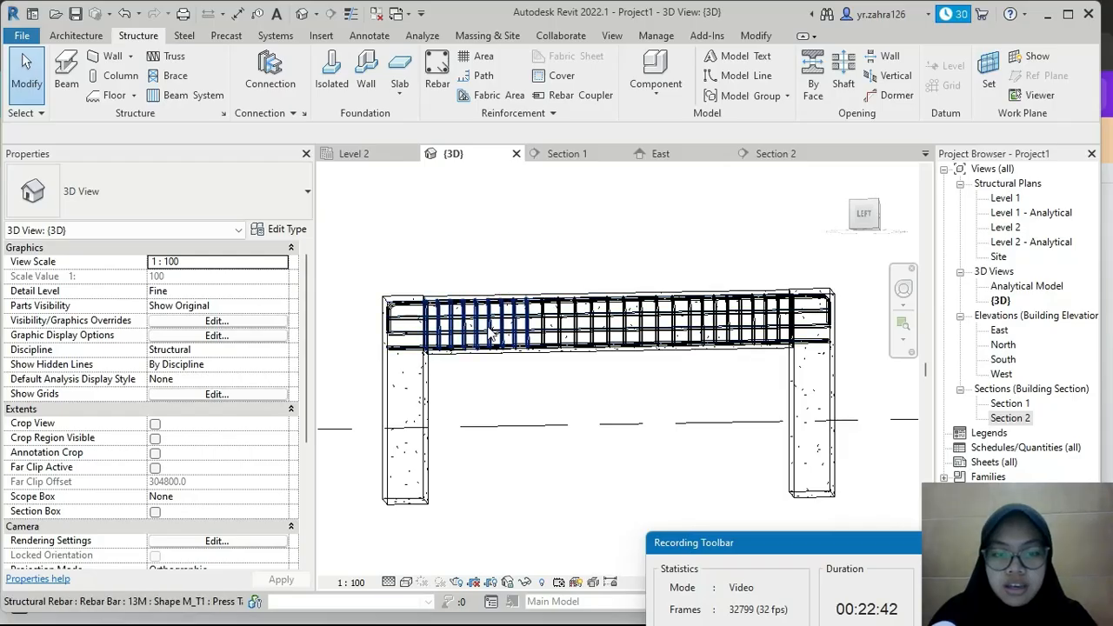
{"action": "left_click", "coordinate": [635, 319]}
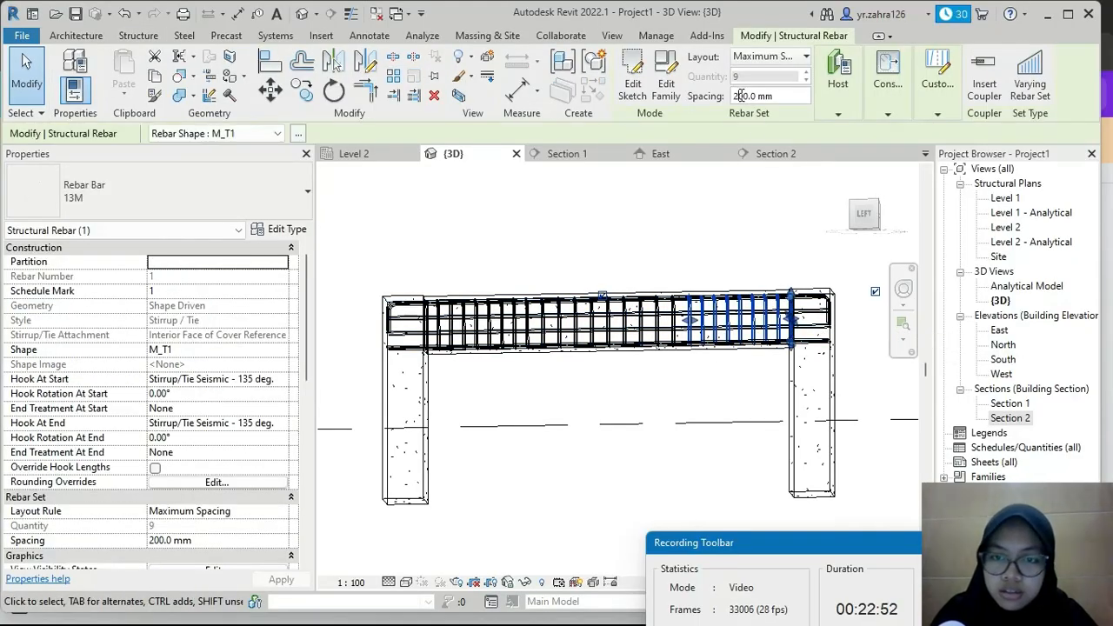
{"action": "left_click", "coordinate": [691, 250]}
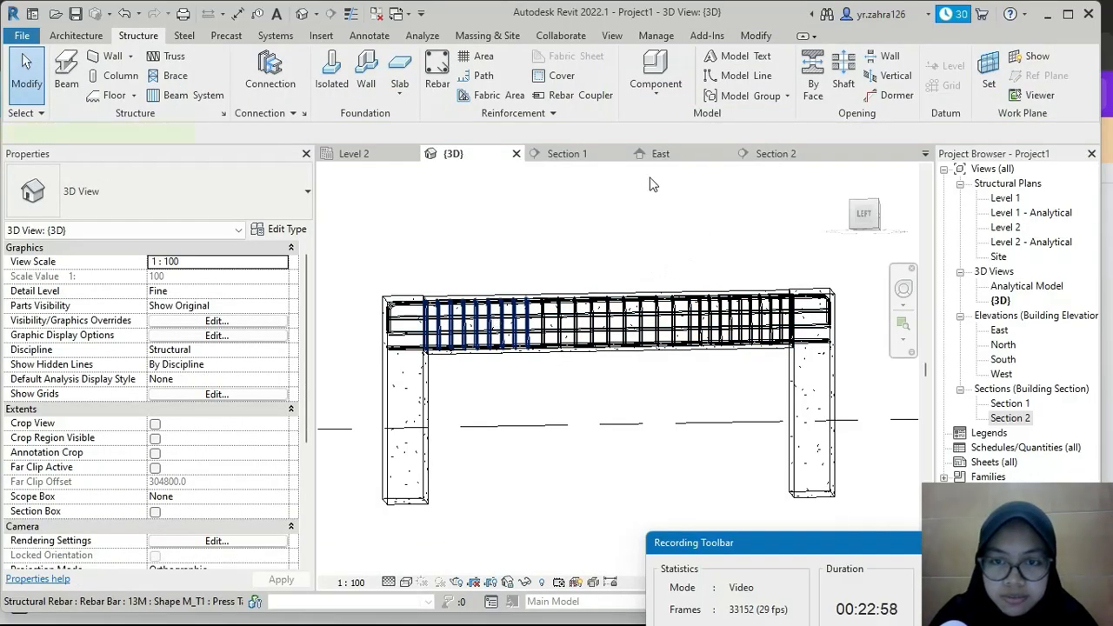
{"action": "left_click", "coordinate": [743, 96]}
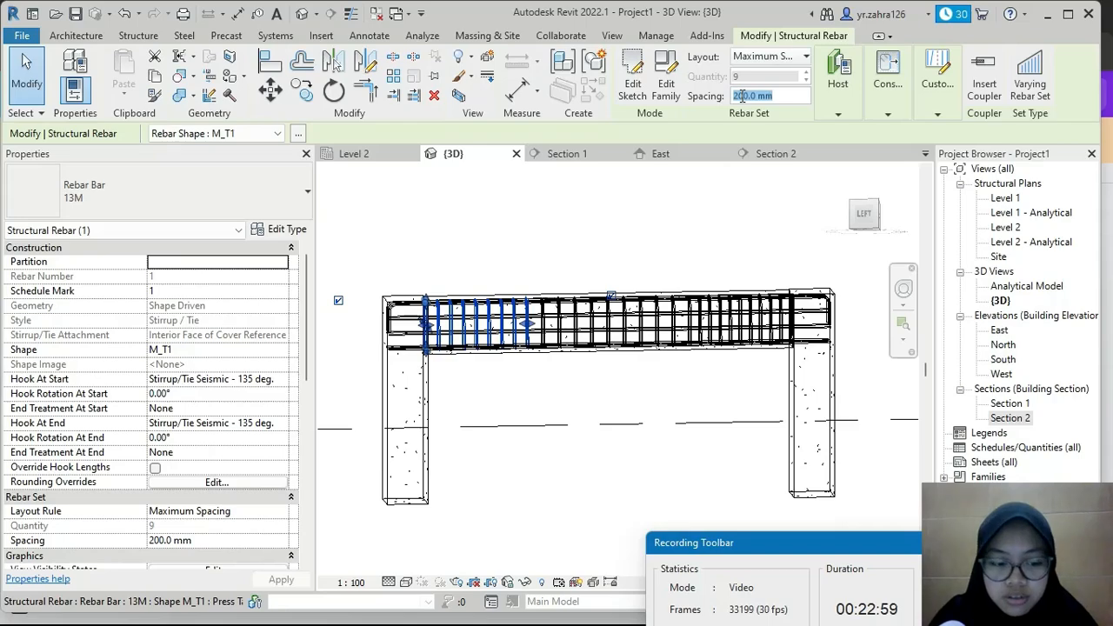
{"action": "left_click", "coordinate": [726, 200]}
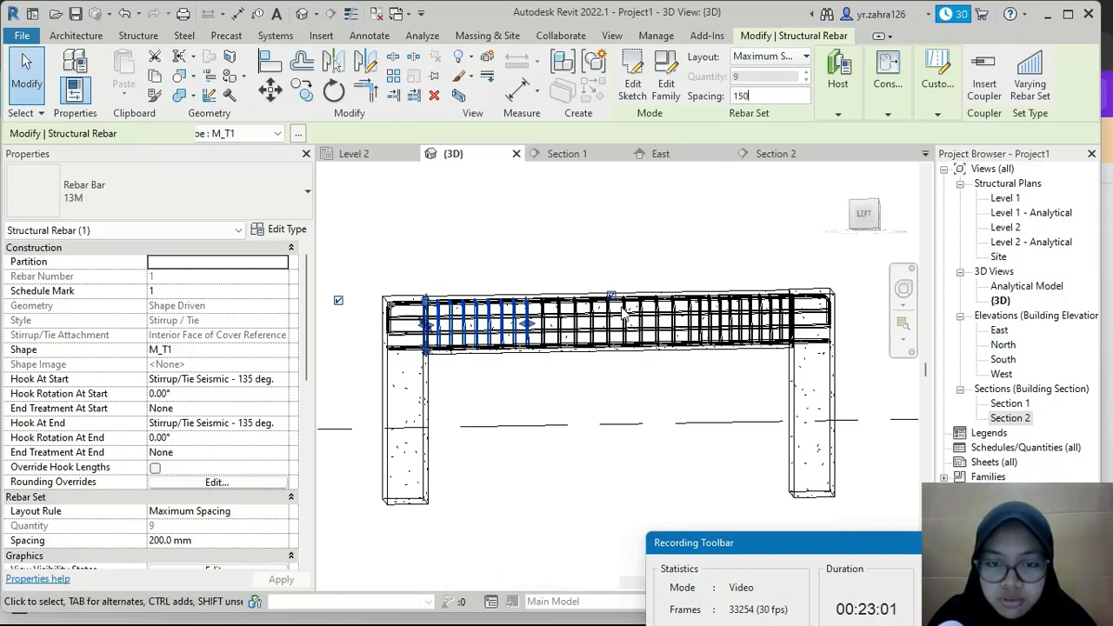
{"action": "left_click", "coordinate": [655, 269]}
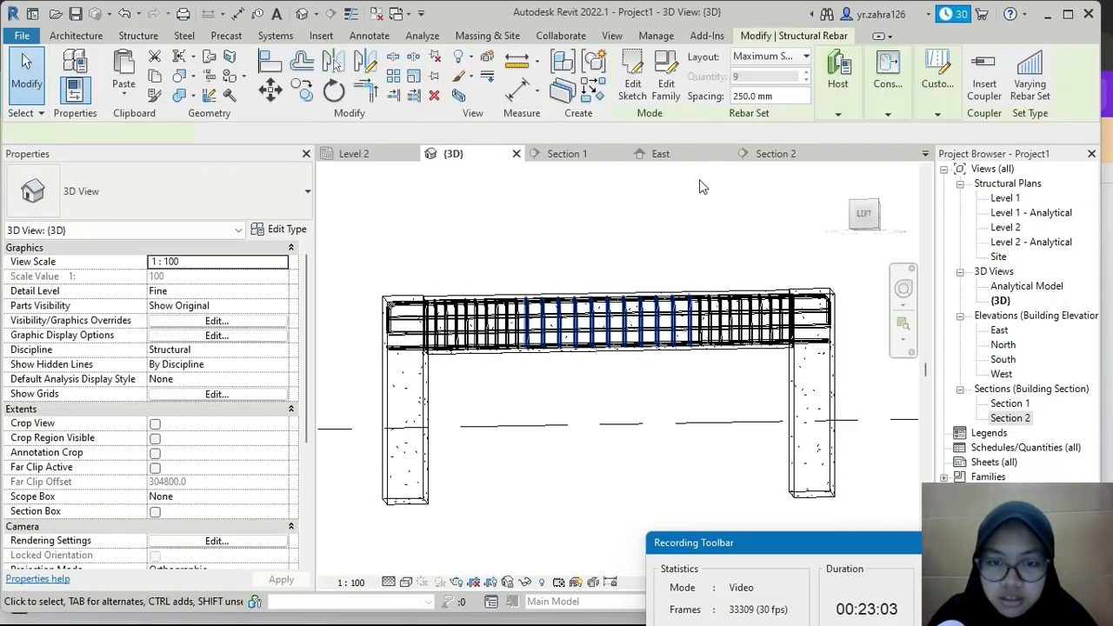
{"action": "left_click", "coordinate": [673, 240]}
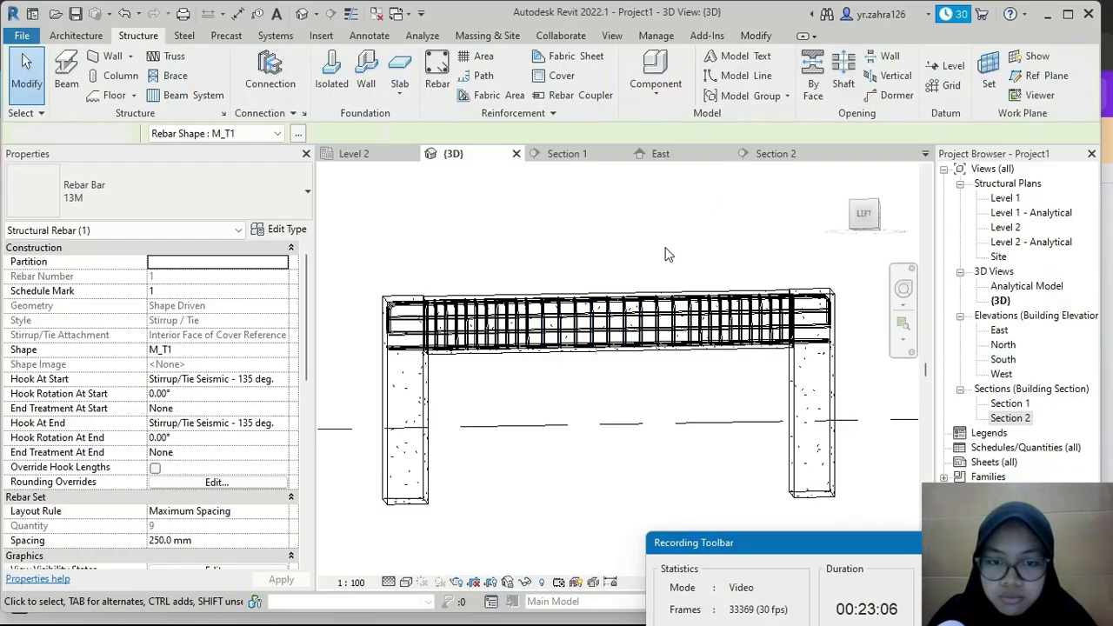
Step: Set the 3D view's visual style to Realistic with the beam and columns seen from slightly above
{"action": "middle_click_drag", "start_coordinate": [721, 263], "coordinate": [513, 541], "text": "shift"}
{"action": "left_click", "coordinate": [405, 582]}
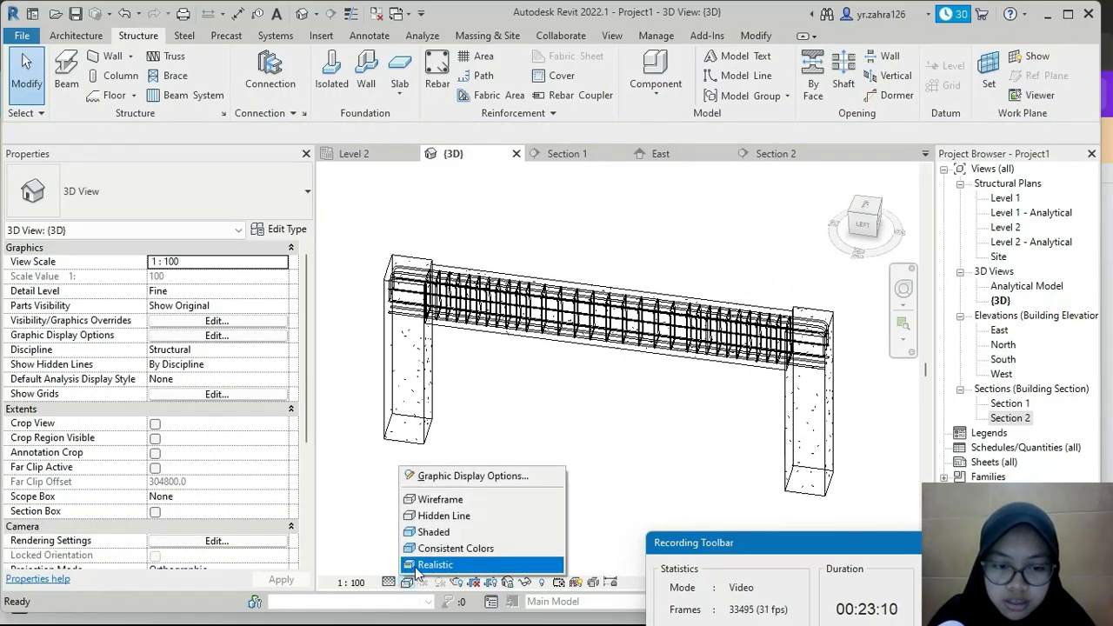
{"action": "left_click", "coordinate": [416, 567]}
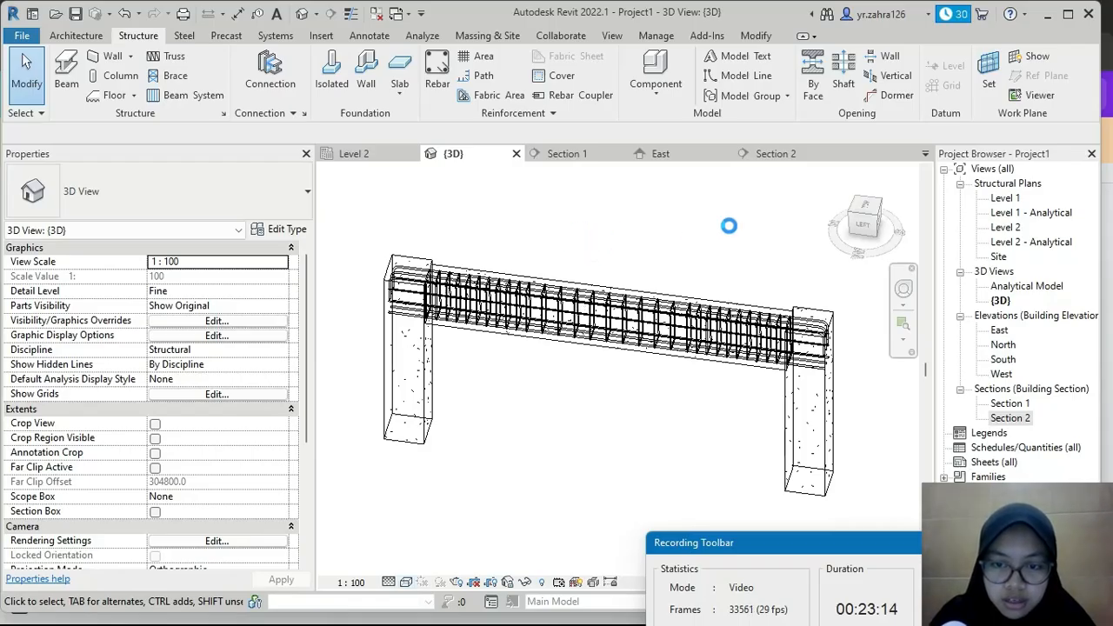
Step: Override the beam's graphics by element in the 3D view with a surface transparency of 61
{"action": "right_click", "coordinate": [643, 300]}
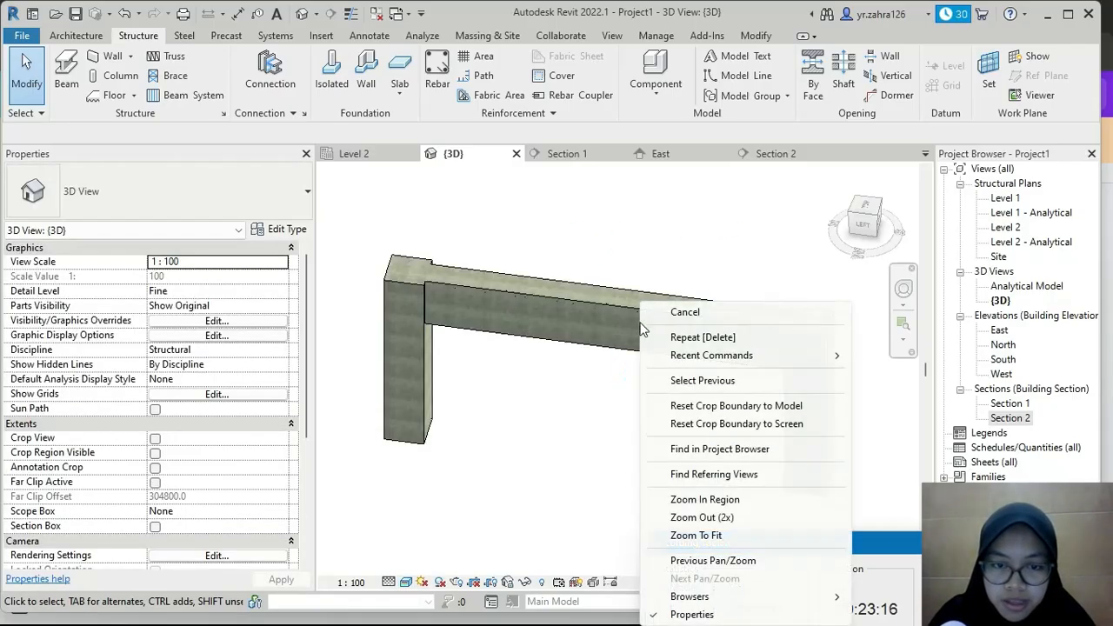
{"action": "left_click", "coordinate": [640, 259]}
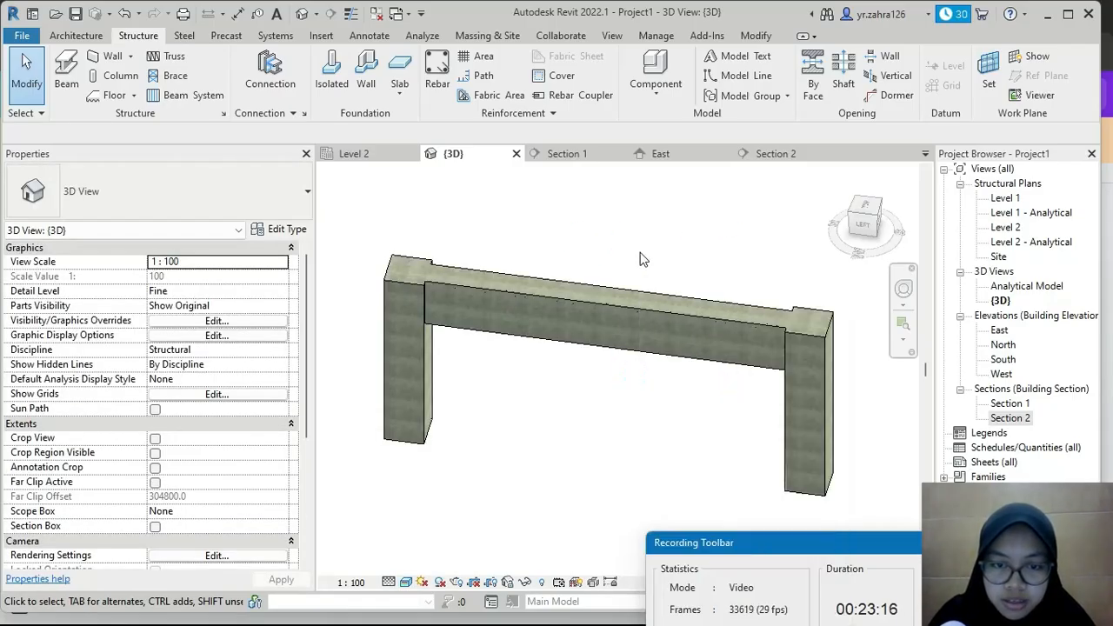
{"action": "right_click", "coordinate": [607, 312]}
{"action": "mouse_move", "coordinate": [713, 287]}
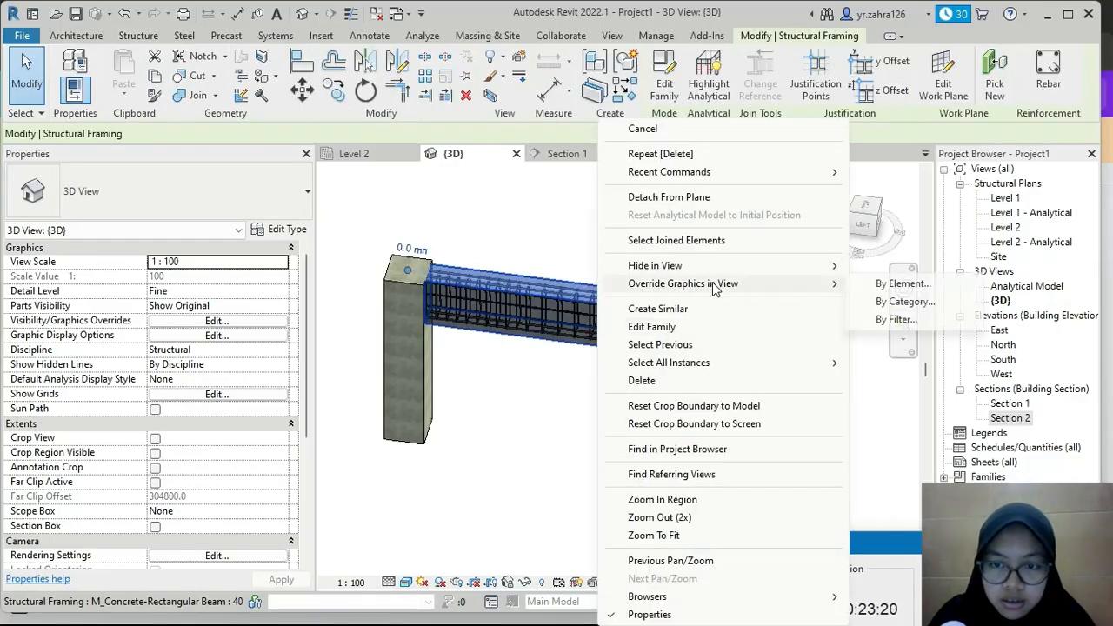
{"action": "left_click", "coordinate": [929, 283]}
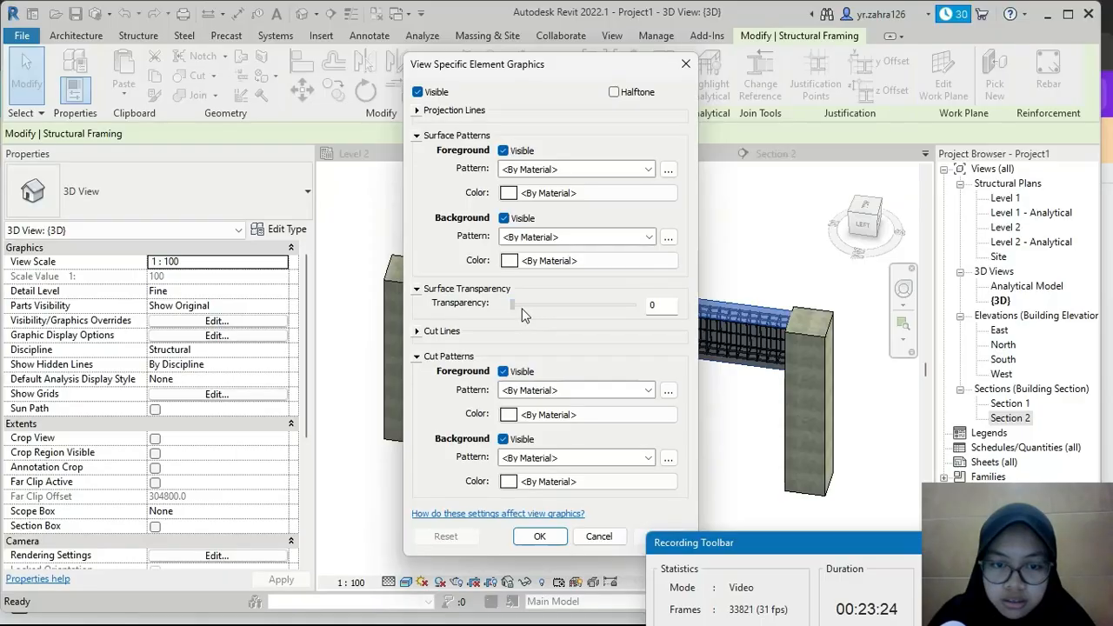
{"action": "left_click_drag", "start_coordinate": [571, 315], "coordinate": [589, 328]}
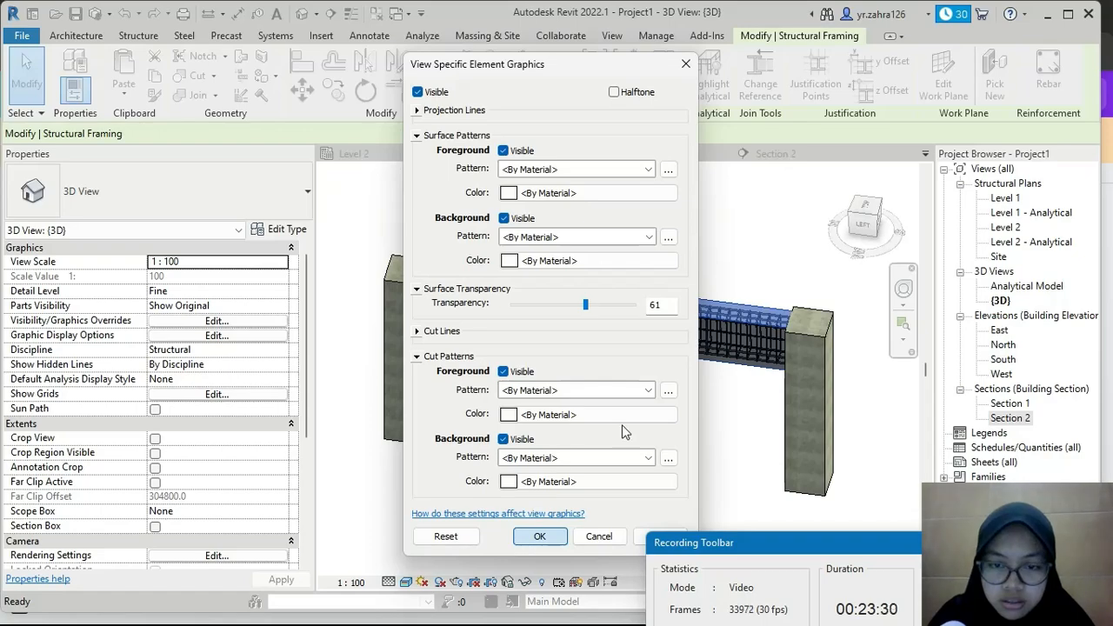
{"action": "key", "text": "Return"}
{"action": "left_click", "coordinate": [754, 332]}
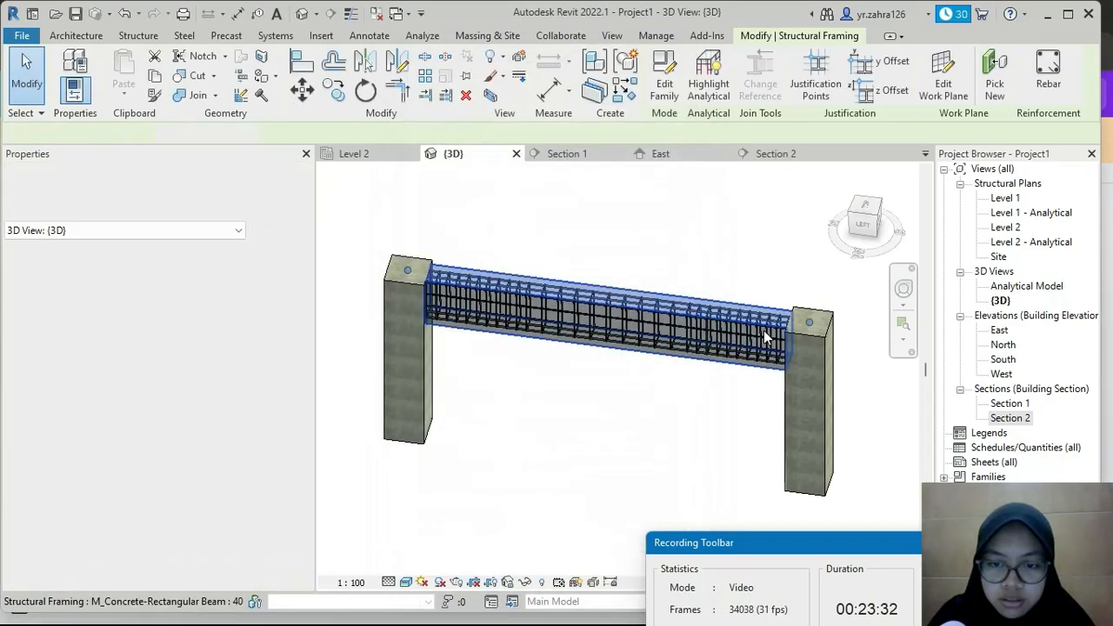
{"action": "scroll", "coordinate": [771, 344], "scroll_direction": "up", "scroll_amount": 3}
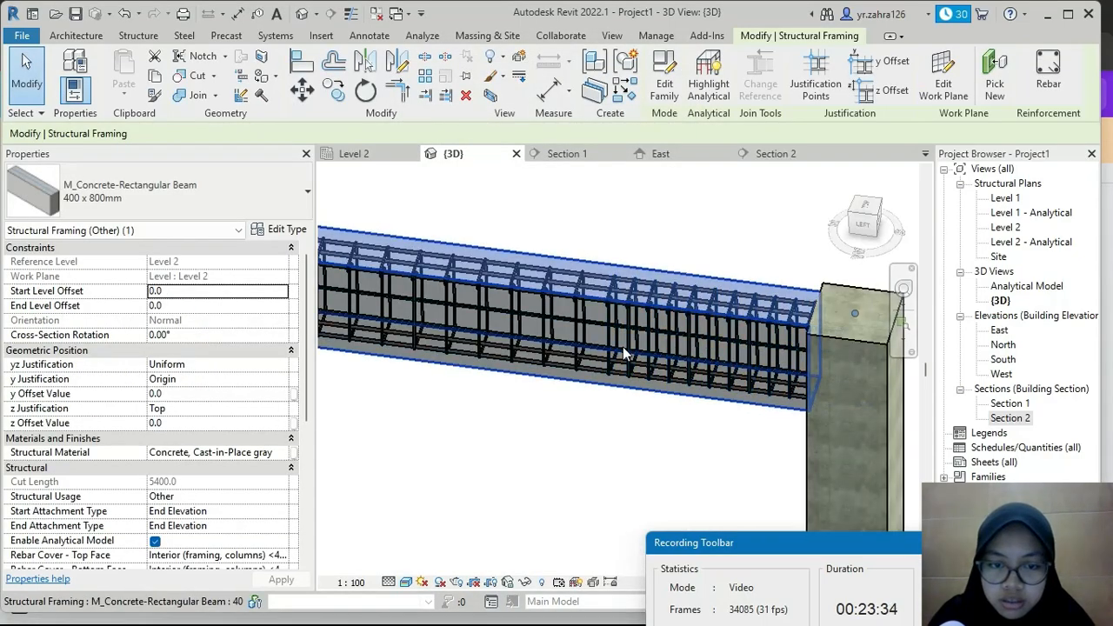
{"action": "key", "text": "Escape"}
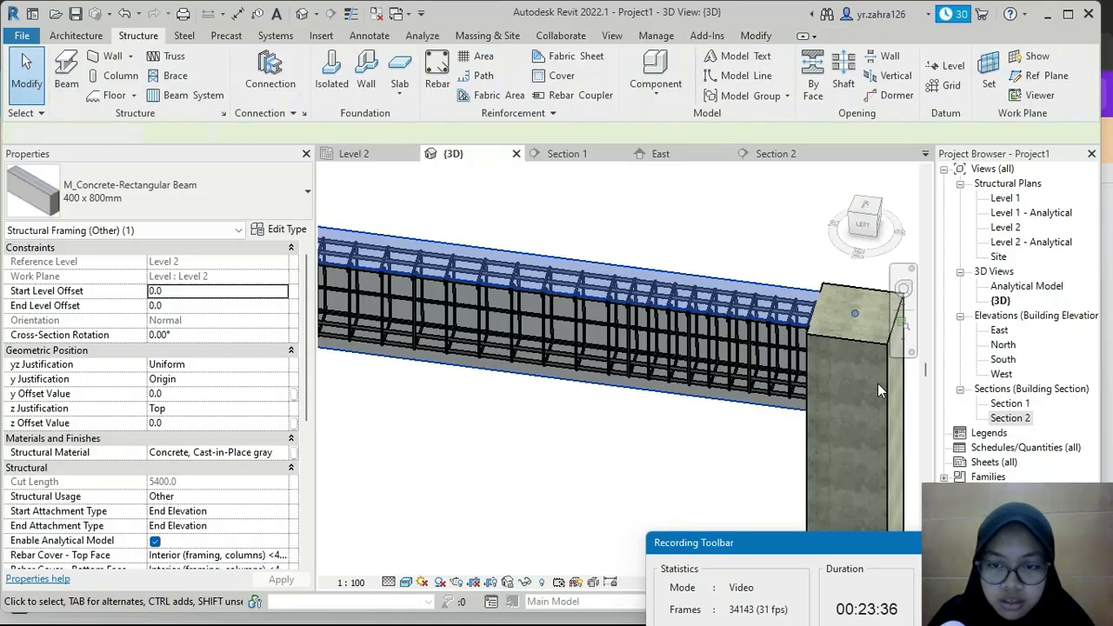
Step: Override the graphics of the column at the beam's right end by element with a surface transparency of 60
{"action": "scroll", "coordinate": [854, 382], "scroll_direction": "down", "scroll_amount": 4}
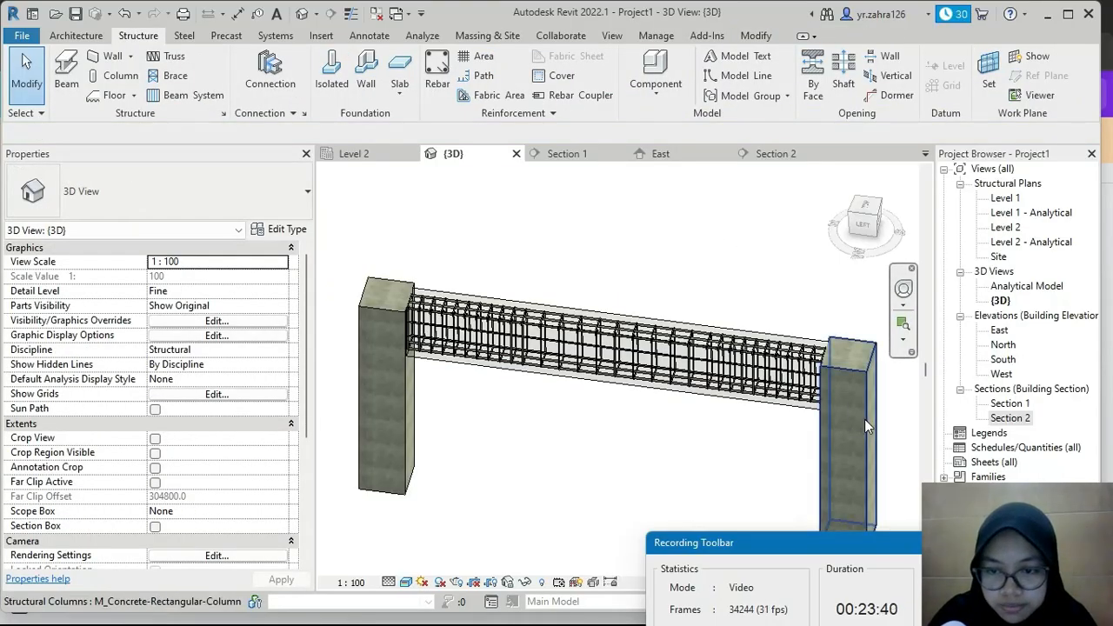
{"action": "right_click", "coordinate": [865, 419]}
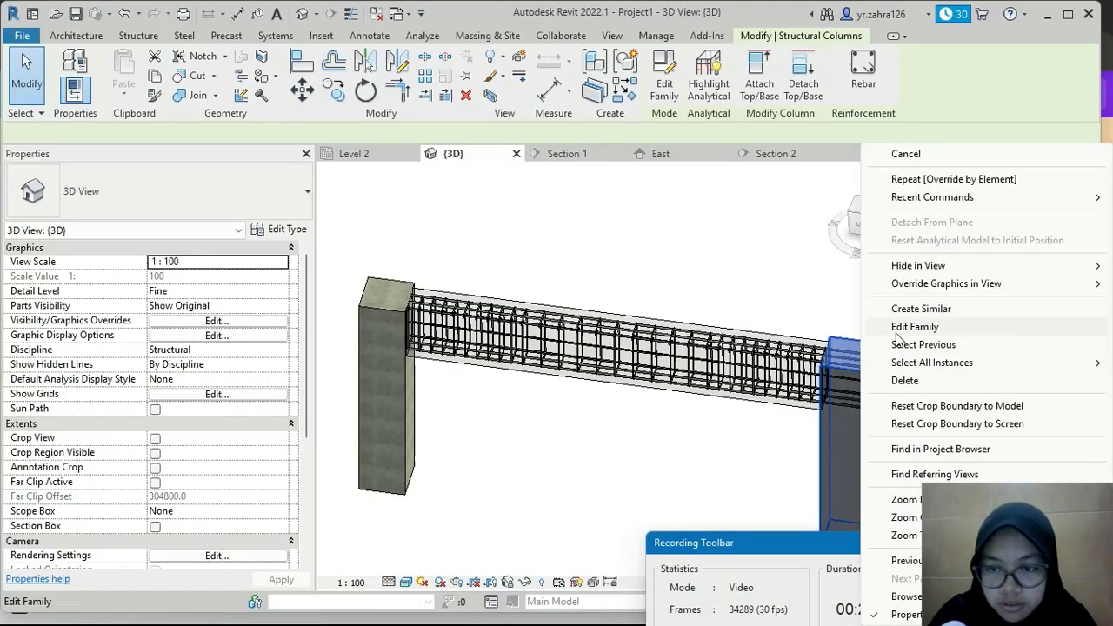
{"action": "mouse_move", "coordinate": [922, 283]}
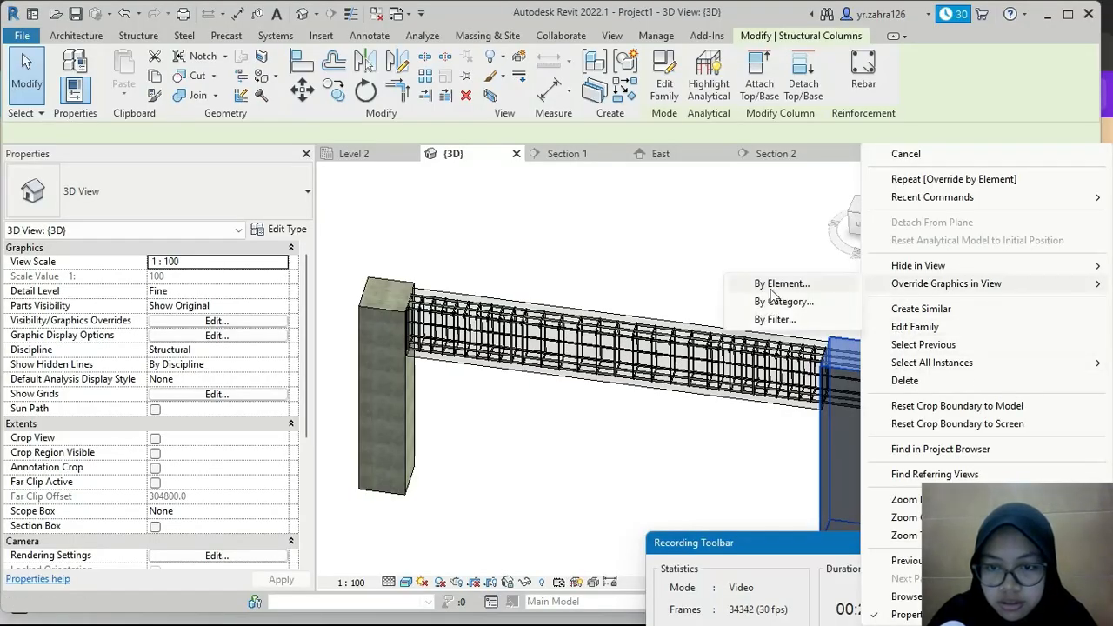
{"action": "left_click", "coordinate": [769, 289]}
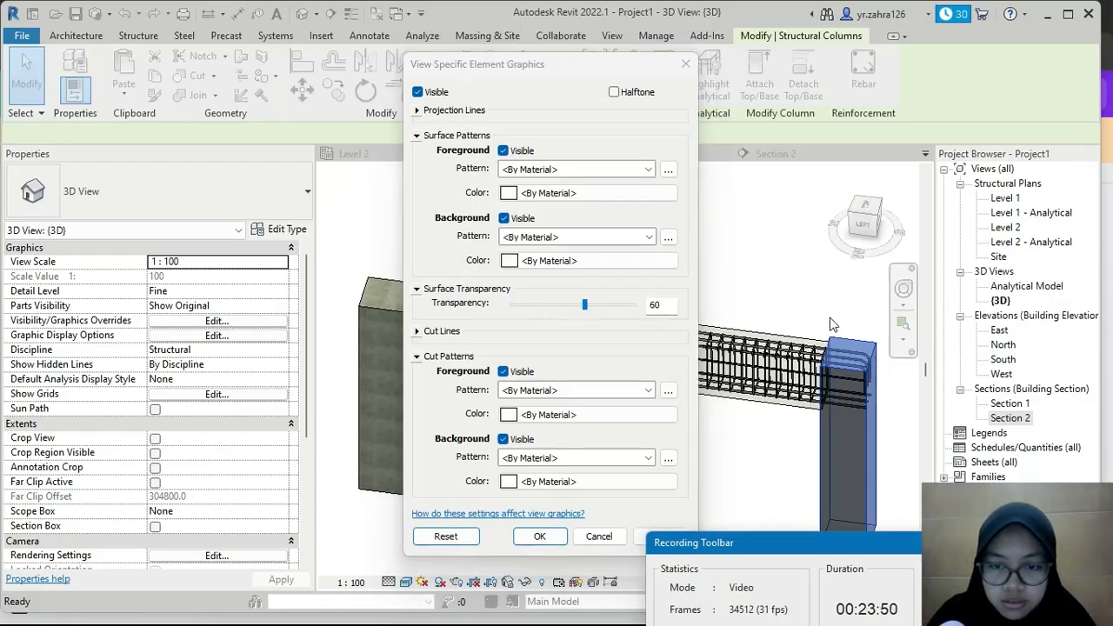
{"action": "left_click", "coordinate": [539, 537]}
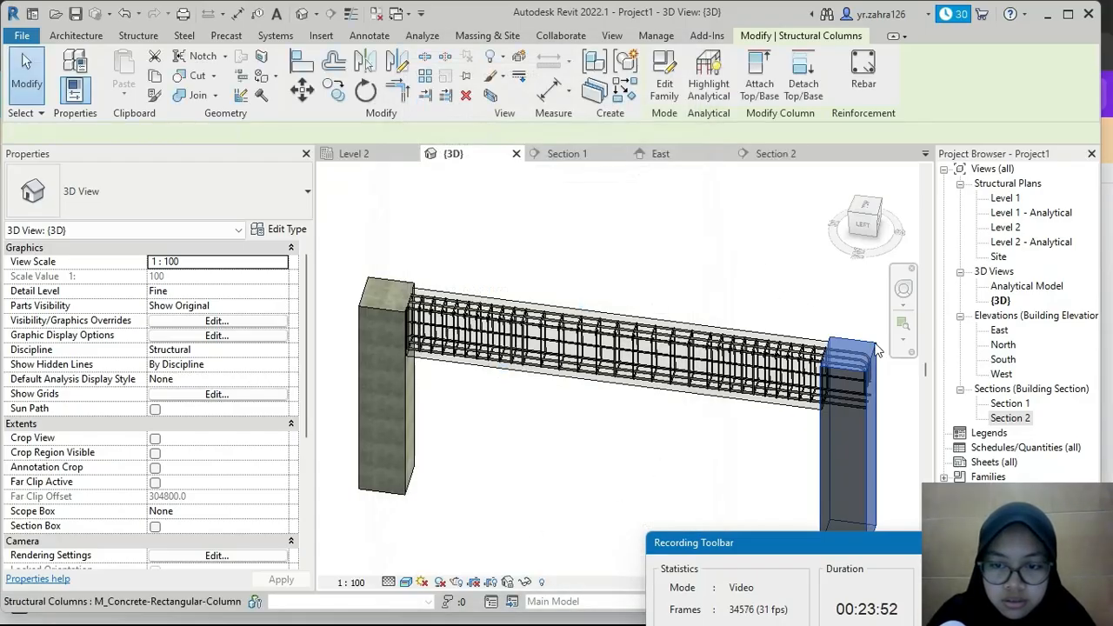
{"action": "left_click", "coordinate": [854, 376]}
{"action": "scroll", "coordinate": [853, 377], "scroll_direction": "up", "scroll_amount": 2}
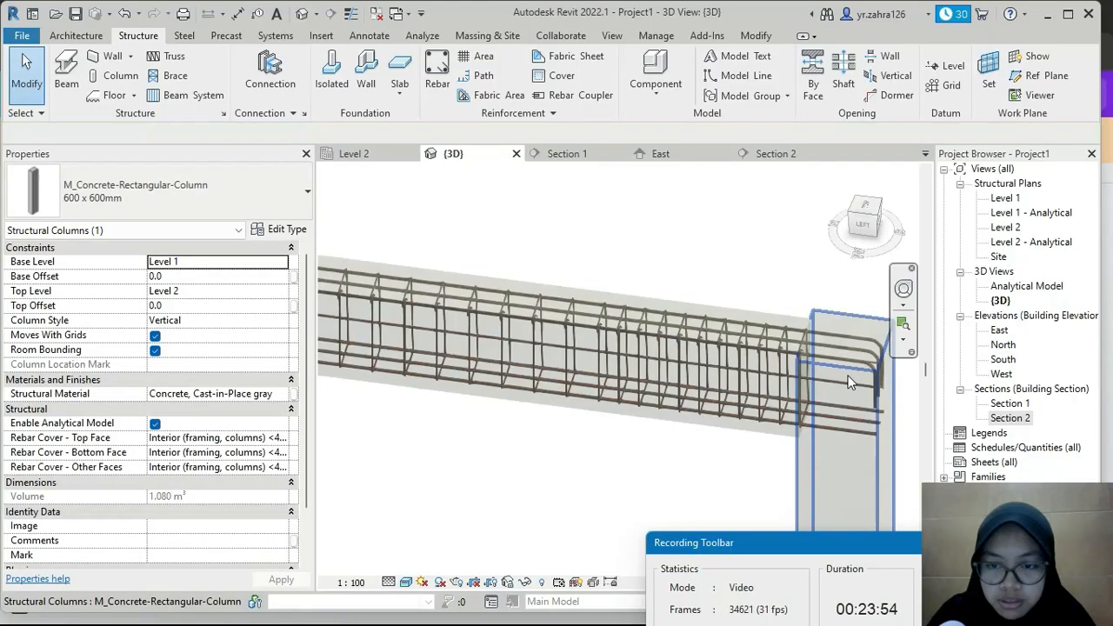
{"action": "scroll", "coordinate": [733, 346], "scroll_direction": "down", "scroll_amount": 2}
Step: Override the remaining opaque column's graphics by element with a surface transparency of 60, and clear the selection
{"action": "middle_click_drag", "start_coordinate": [729, 343], "coordinate": [961, 406]}
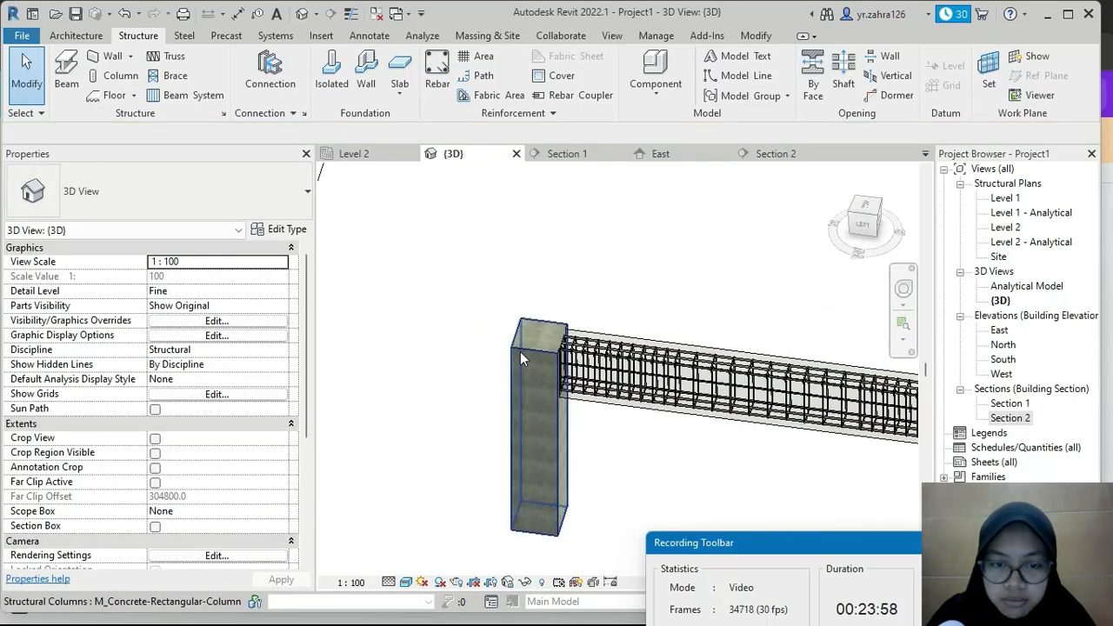
{"action": "left_click", "coordinate": [520, 351]}
{"action": "right_click", "coordinate": [520, 351]}
{"action": "mouse_move", "coordinate": [635, 287]}
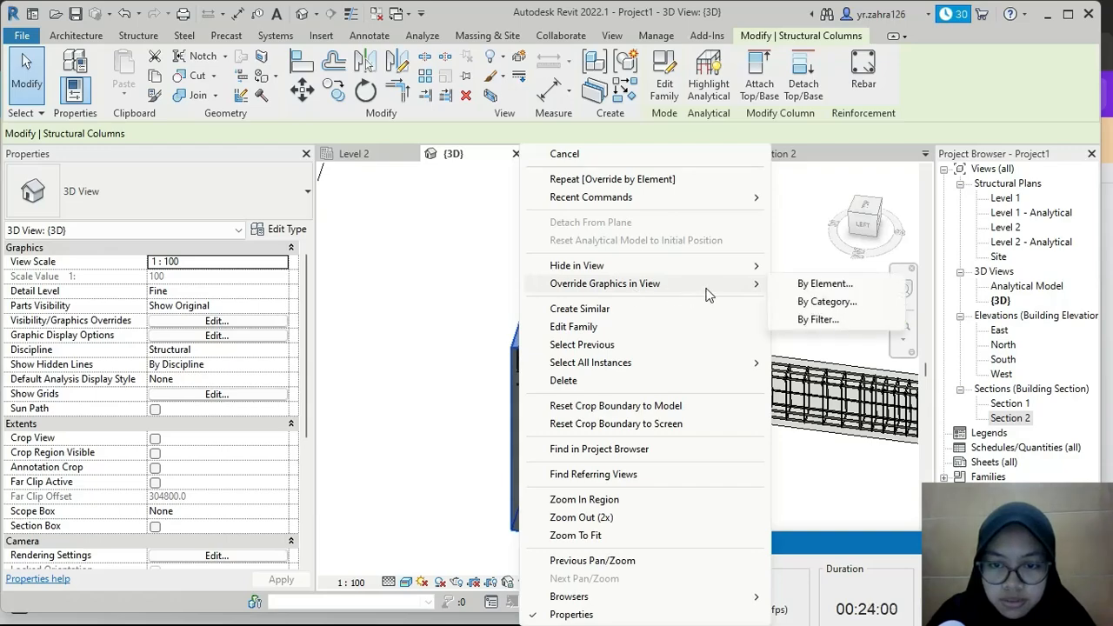
{"action": "left_click", "coordinate": [818, 281]}
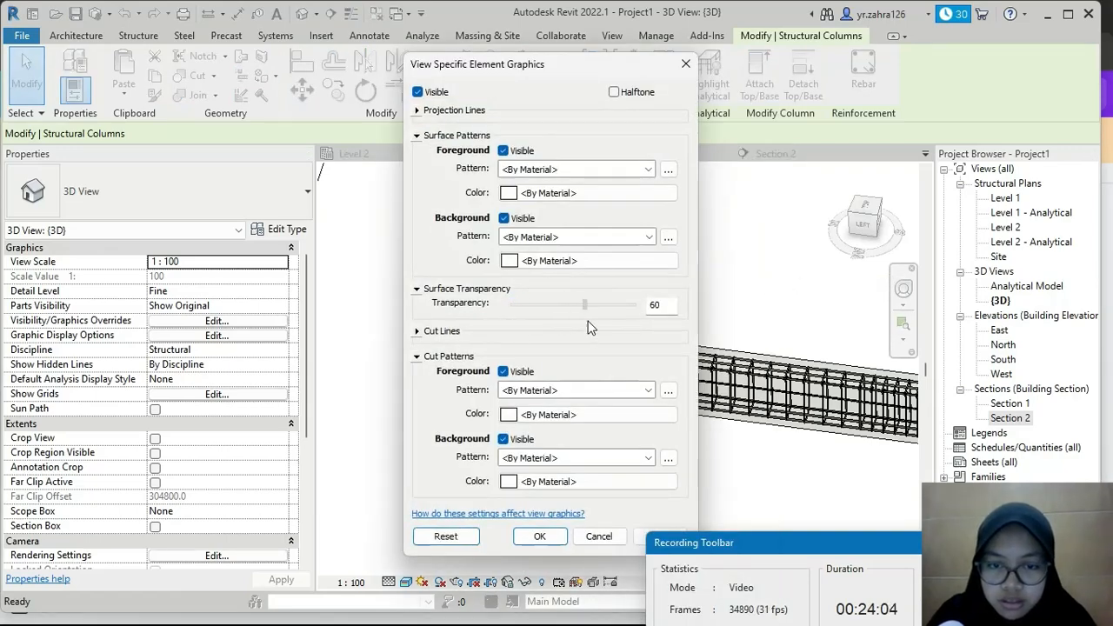
{"action": "left_click", "coordinate": [539, 536]}
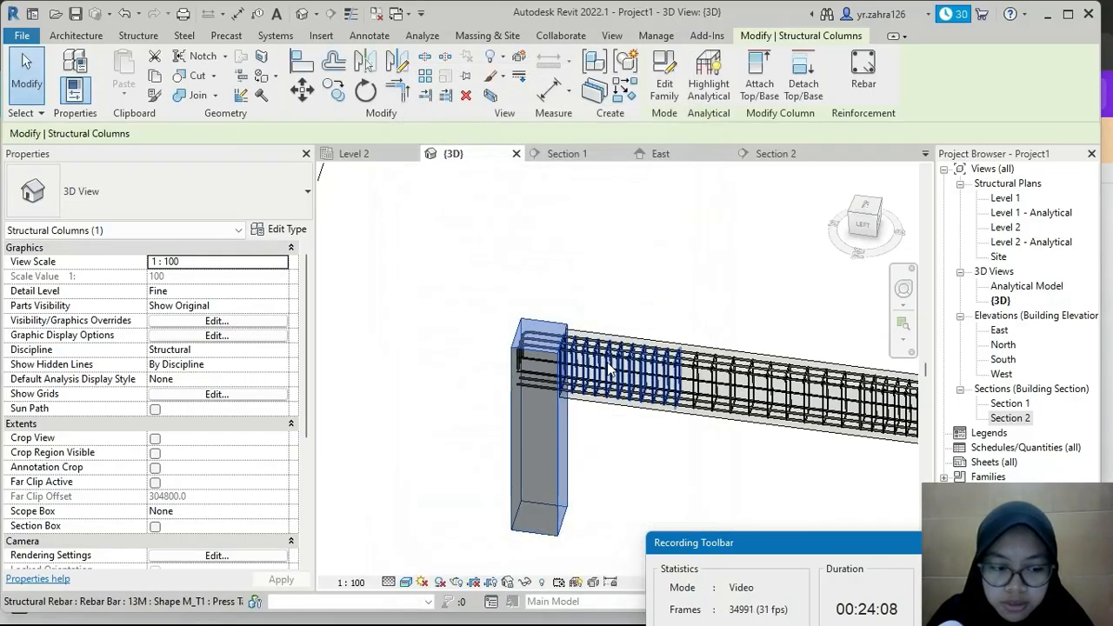
{"action": "middle_click_drag", "start_coordinate": [616, 421], "coordinate": [589, 330], "text": "shift"}
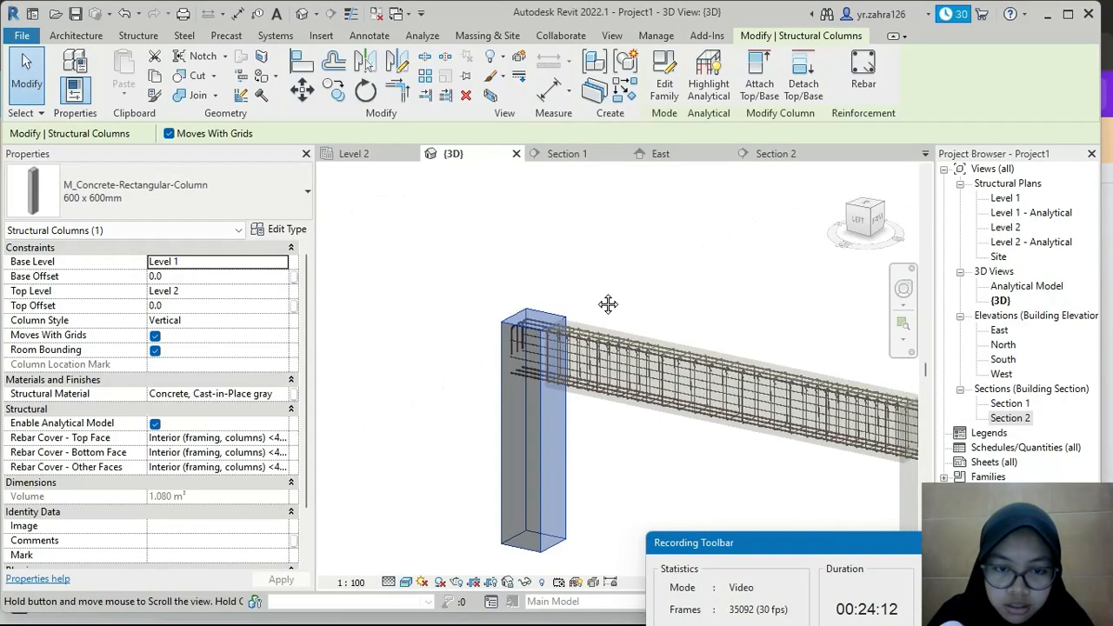
{"action": "middle_click_drag", "start_coordinate": [605, 302], "coordinate": [520, 291]}
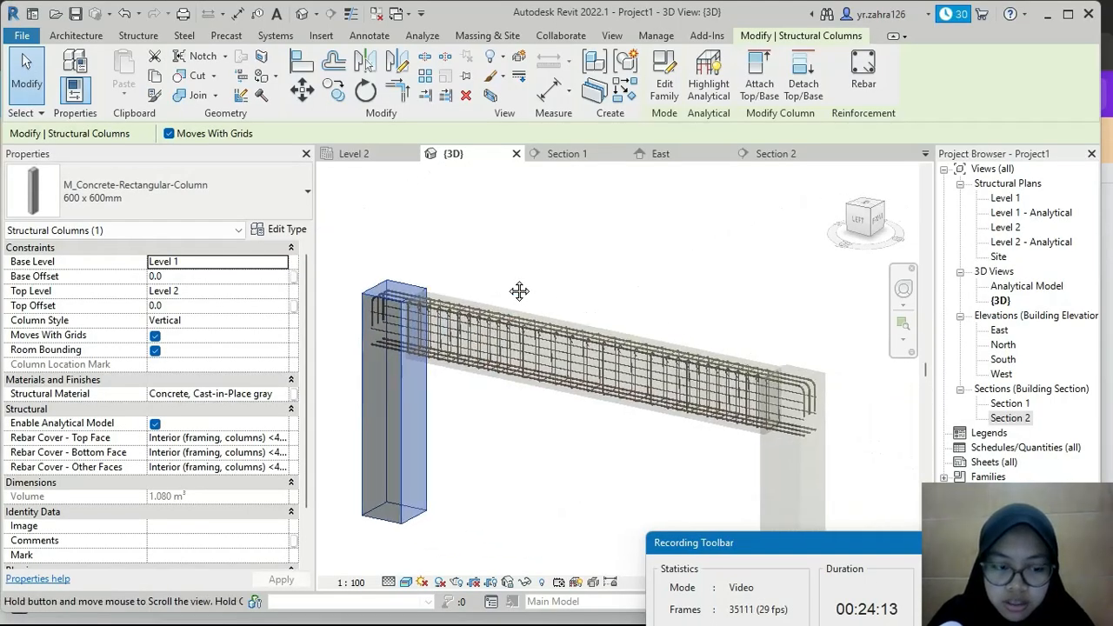
{"action": "left_click", "coordinate": [573, 278]}
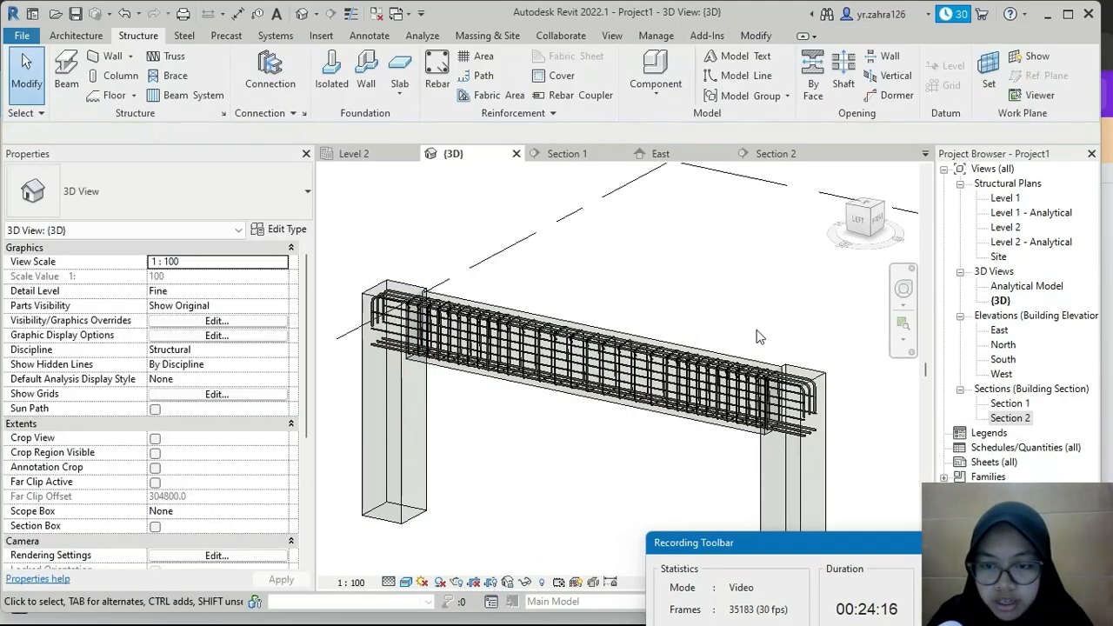
{"action": "middle_click_drag", "start_coordinate": [758, 328], "coordinate": [786, 300]}
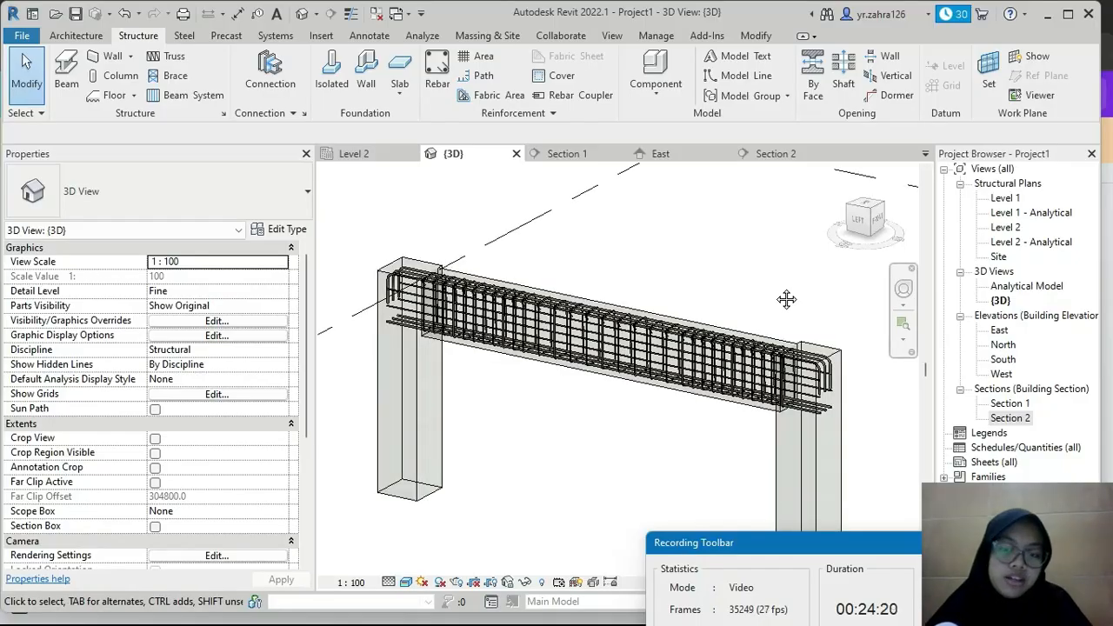
{"action": "left_click_drag", "start_coordinate": [849, 536], "coordinate": [822, 528]}
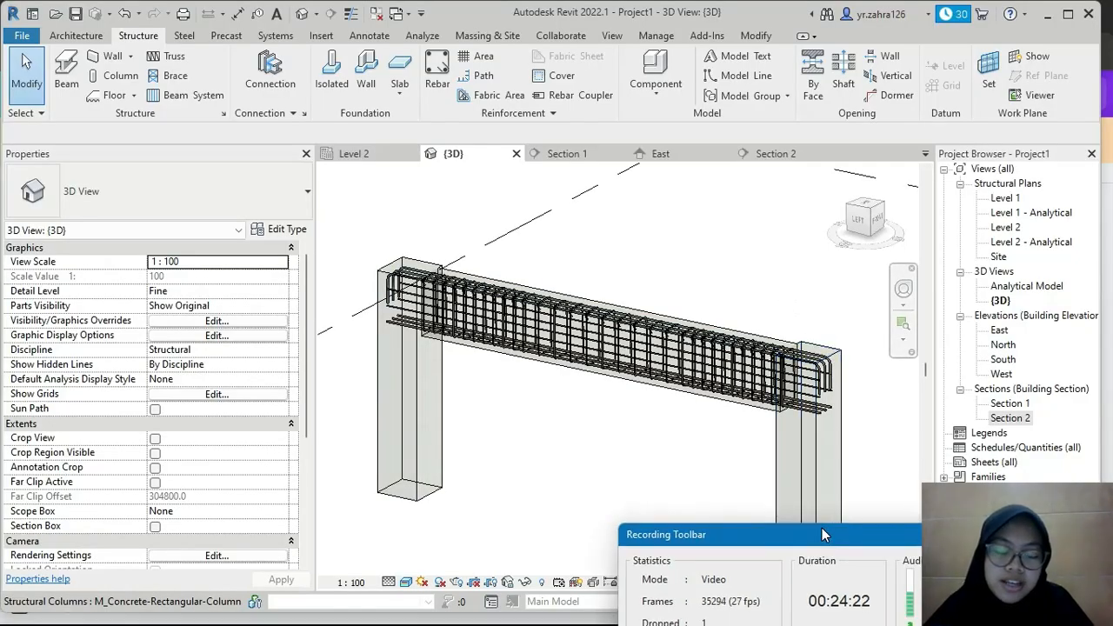